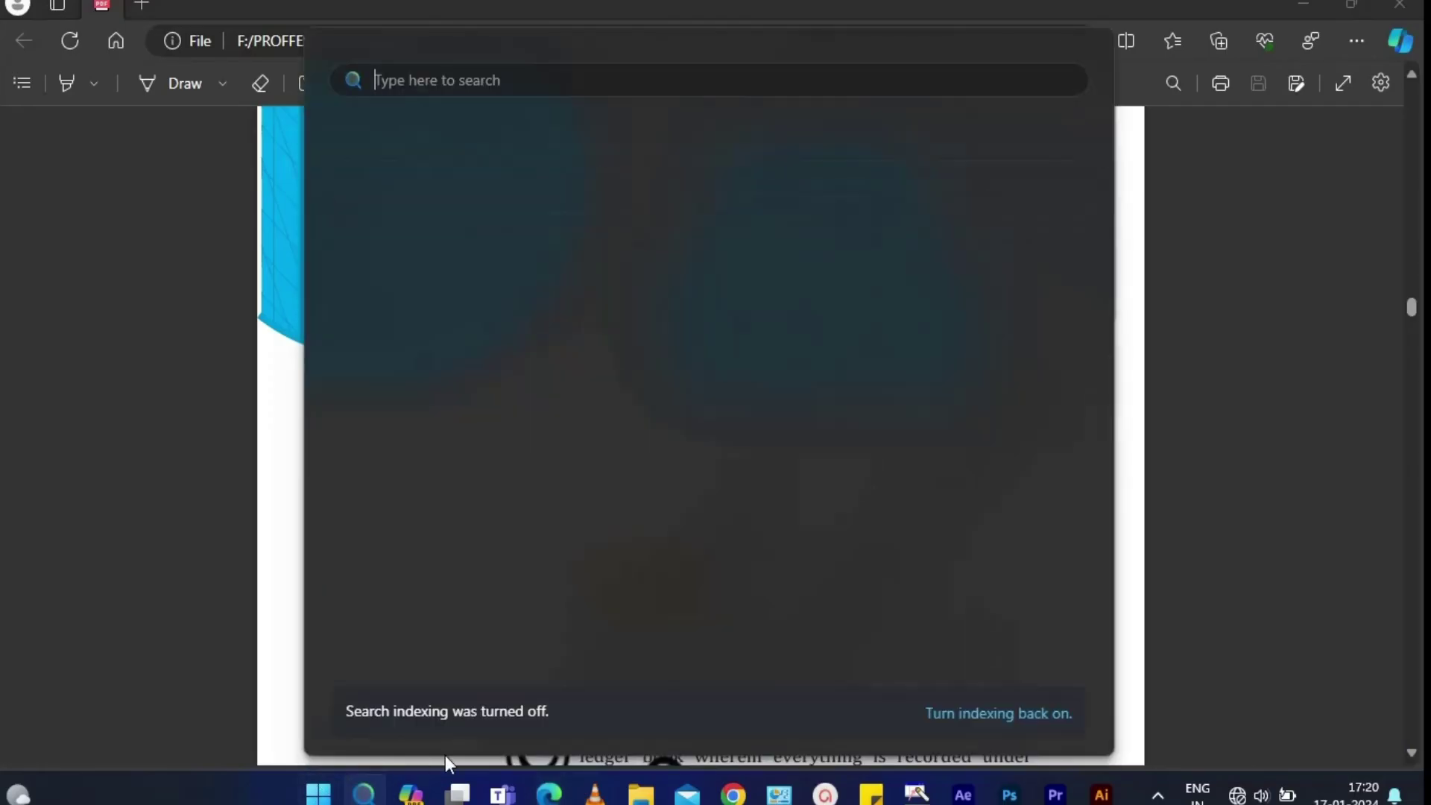
Browse the Start menu's All apps list to the LibreOffice 7.6 group and try launching Calc.
text(libre)
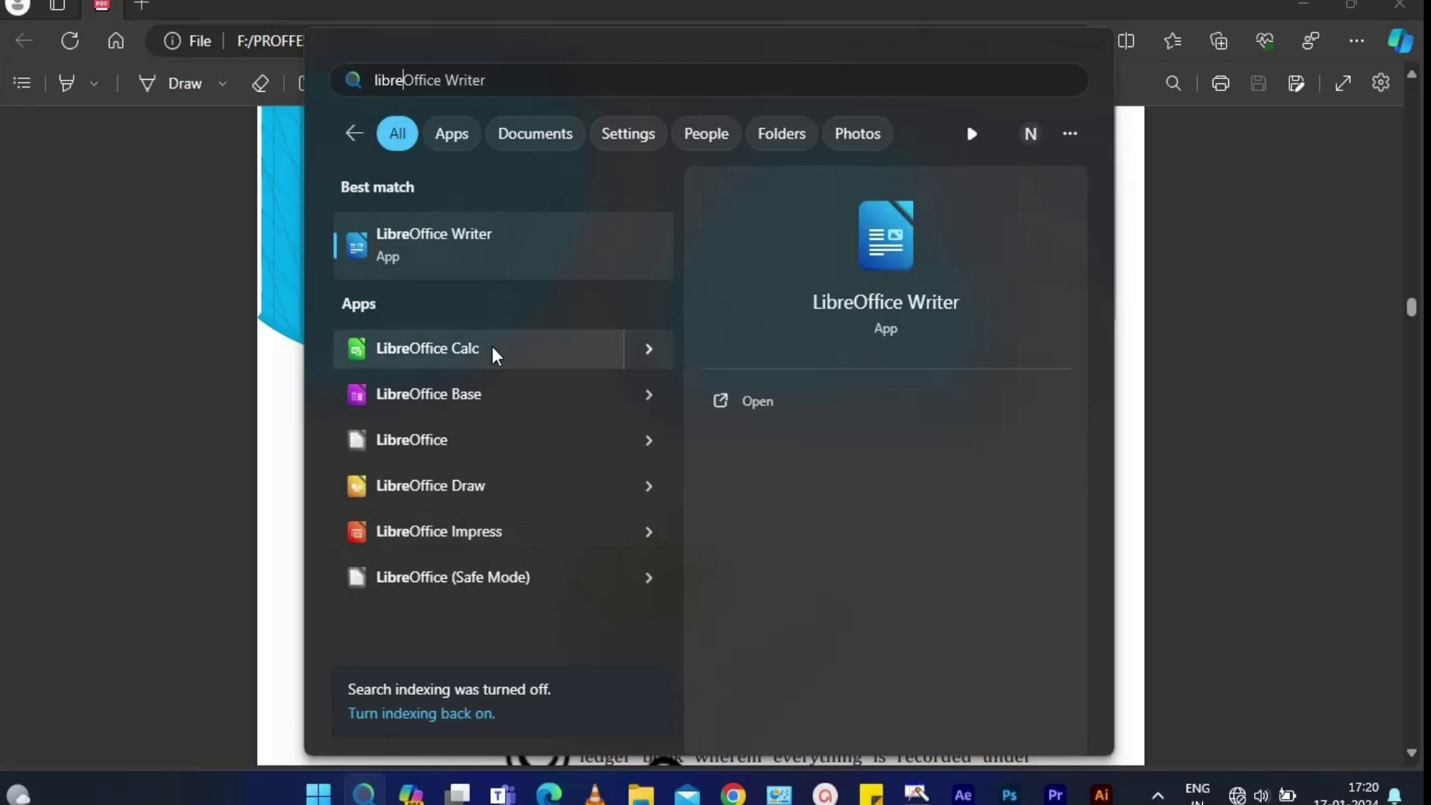
click(318, 793)
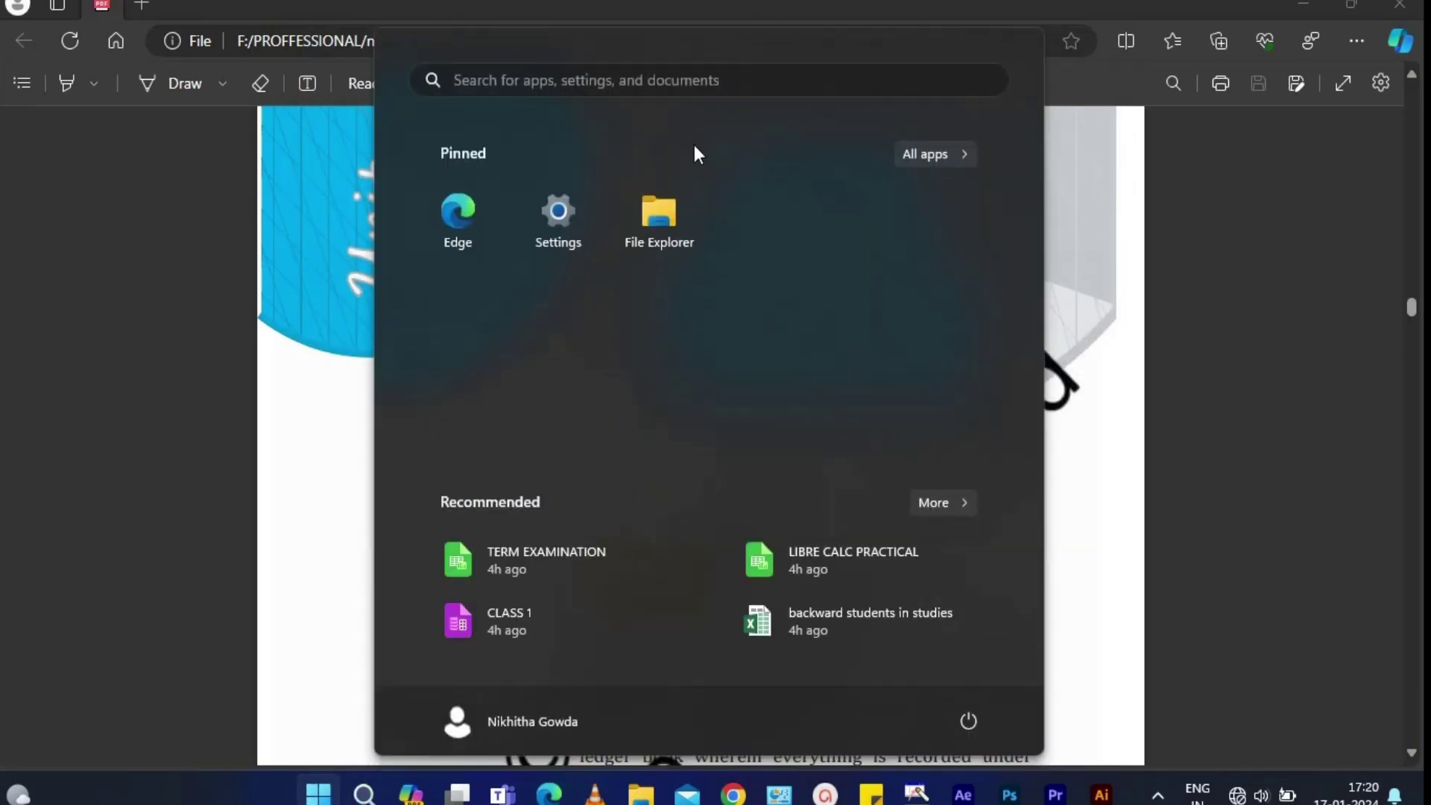
click(924, 158)
scroll(843, 246, down, 5)
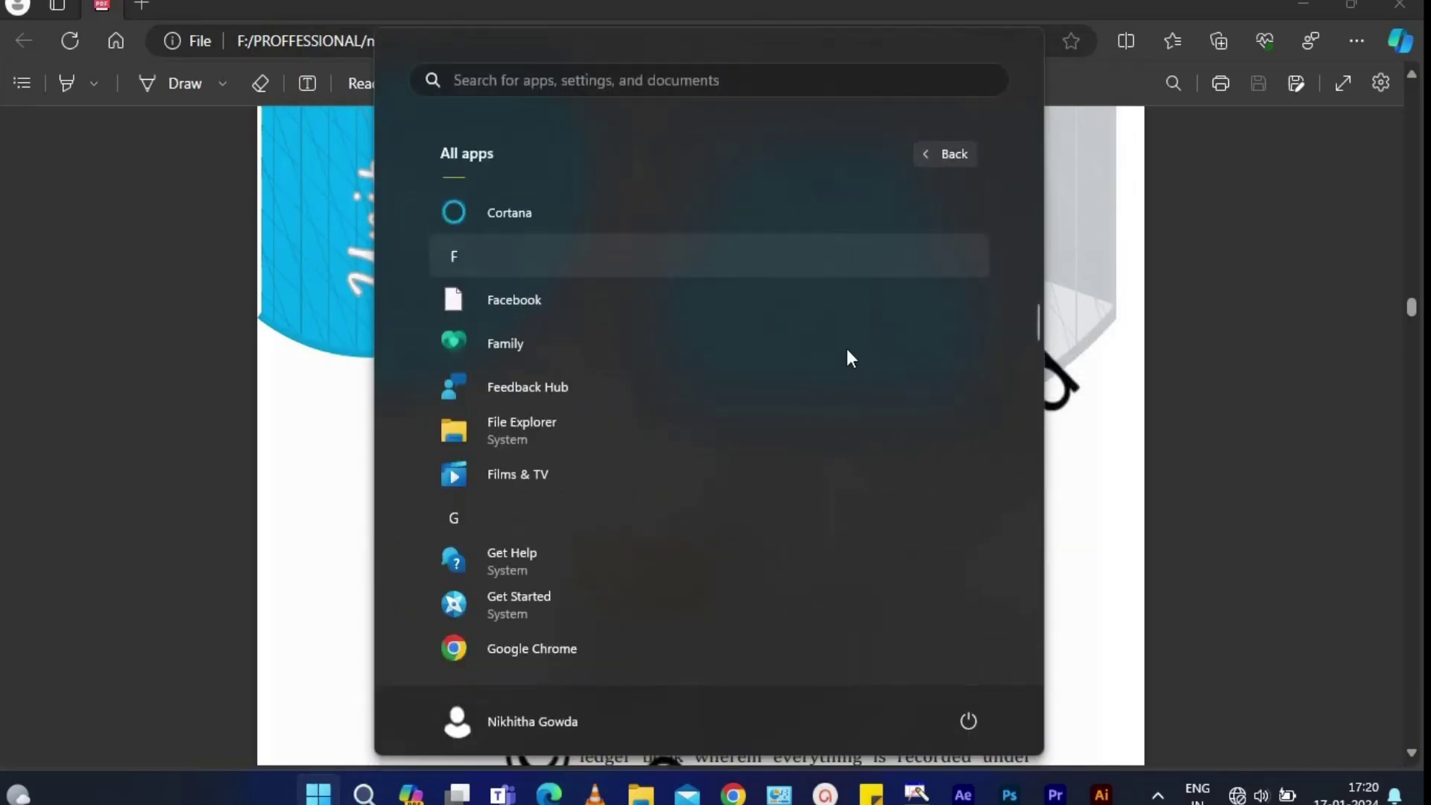
drag(1040, 331, 1038, 380)
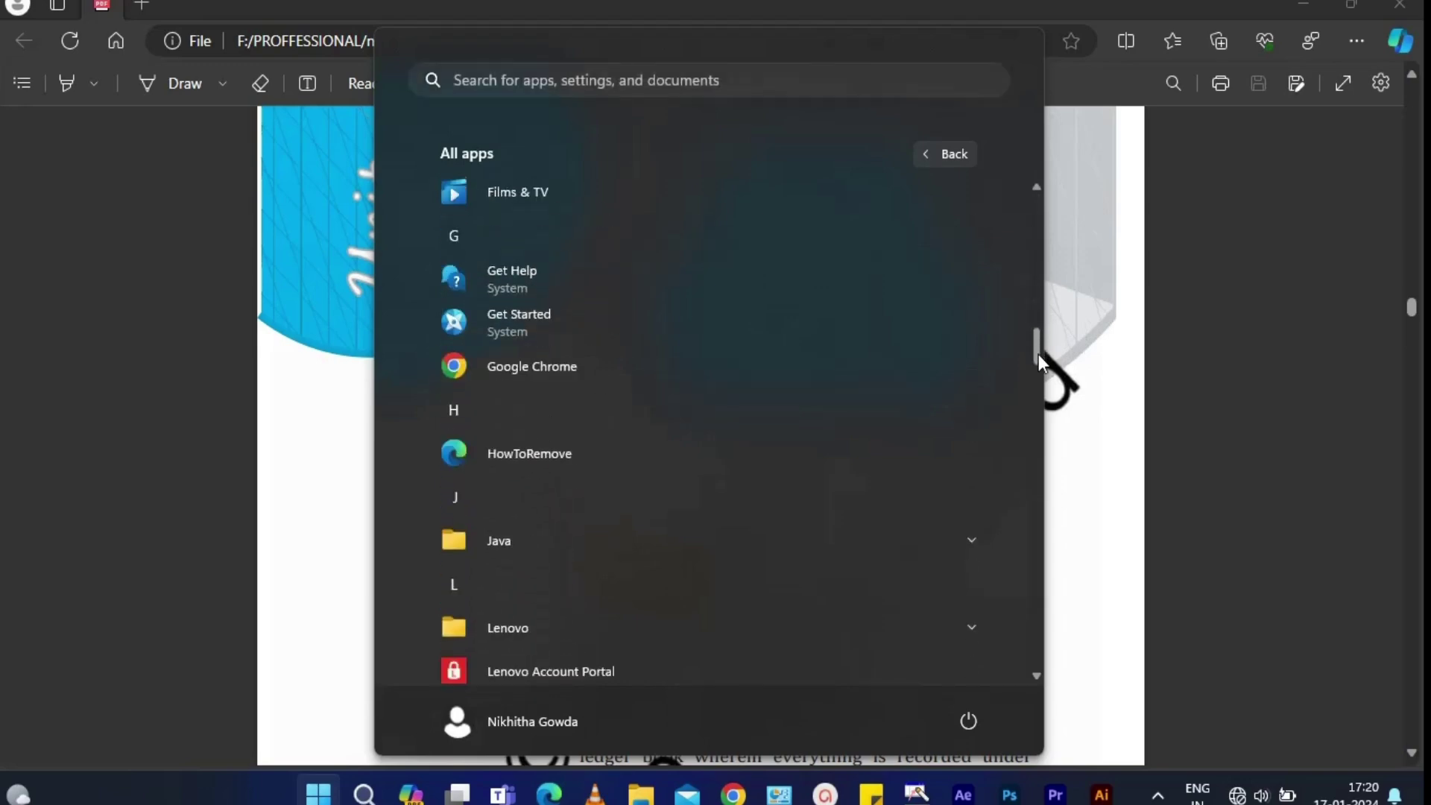
click(534, 498)
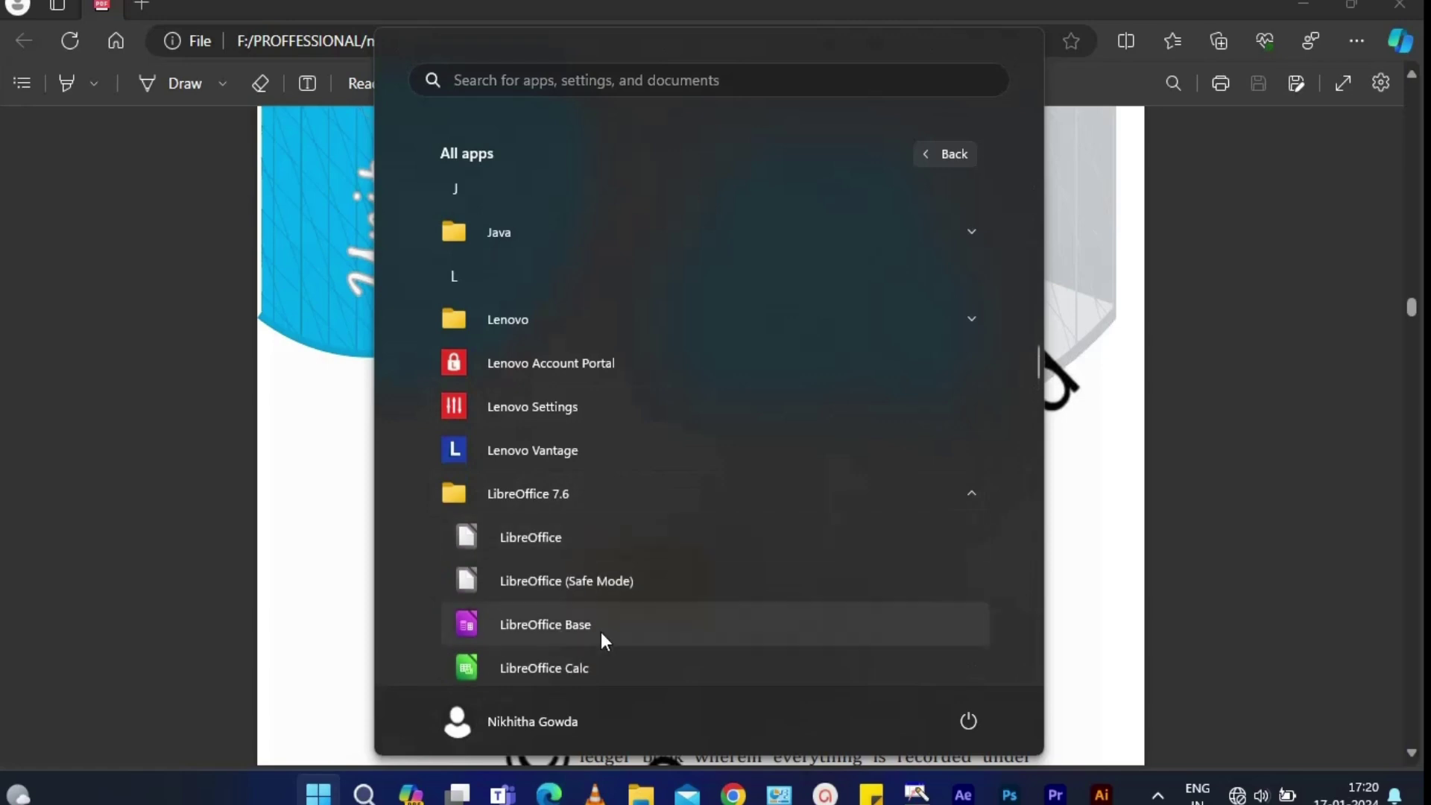
scroll(1032, 375, down, 3)
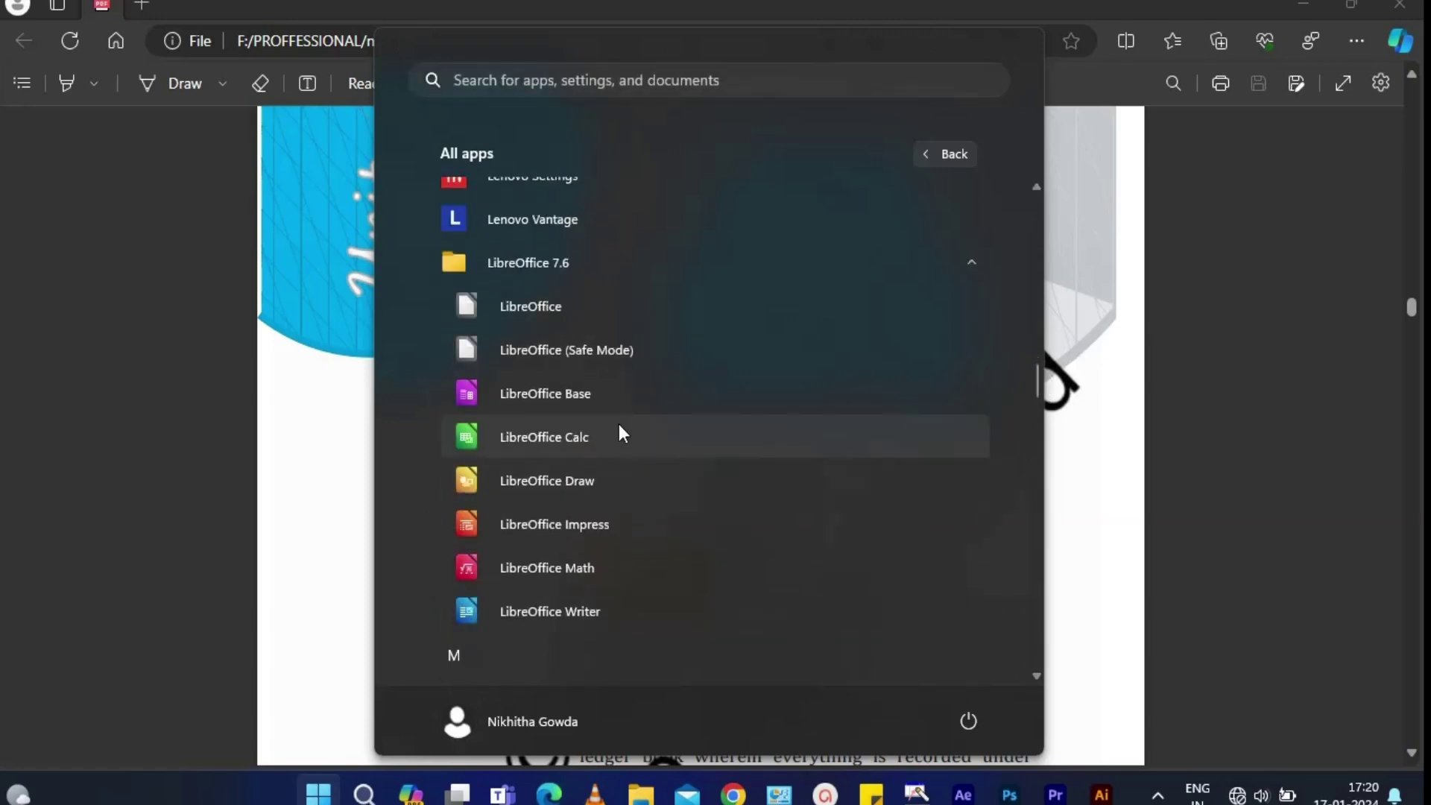
click(579, 447)
Minimize the browser, then search 'lib' in Start and launch LibreOffice Calc from the results.
click(1305, 7)
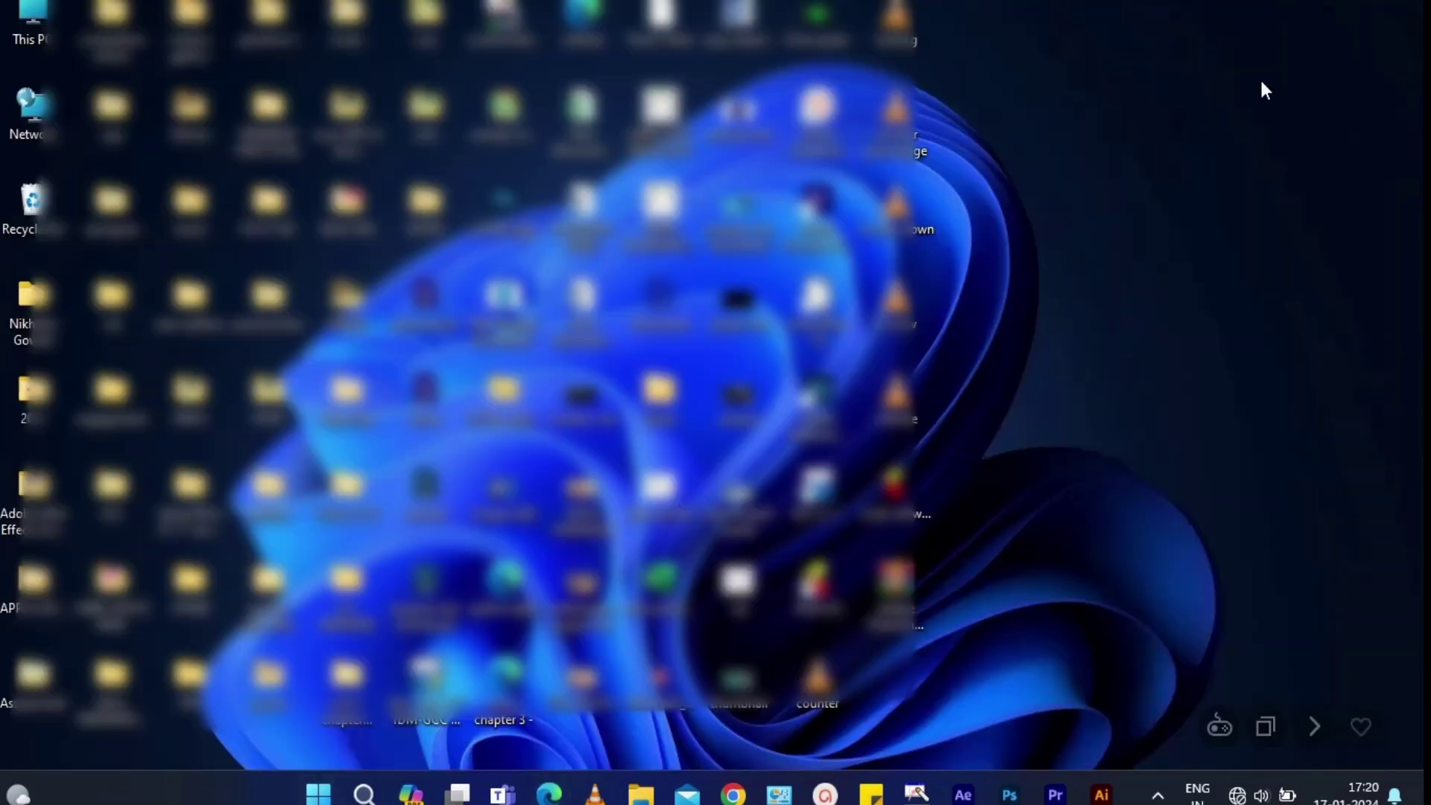
right_click(1260, 82)
mouse_move(1131, 218)
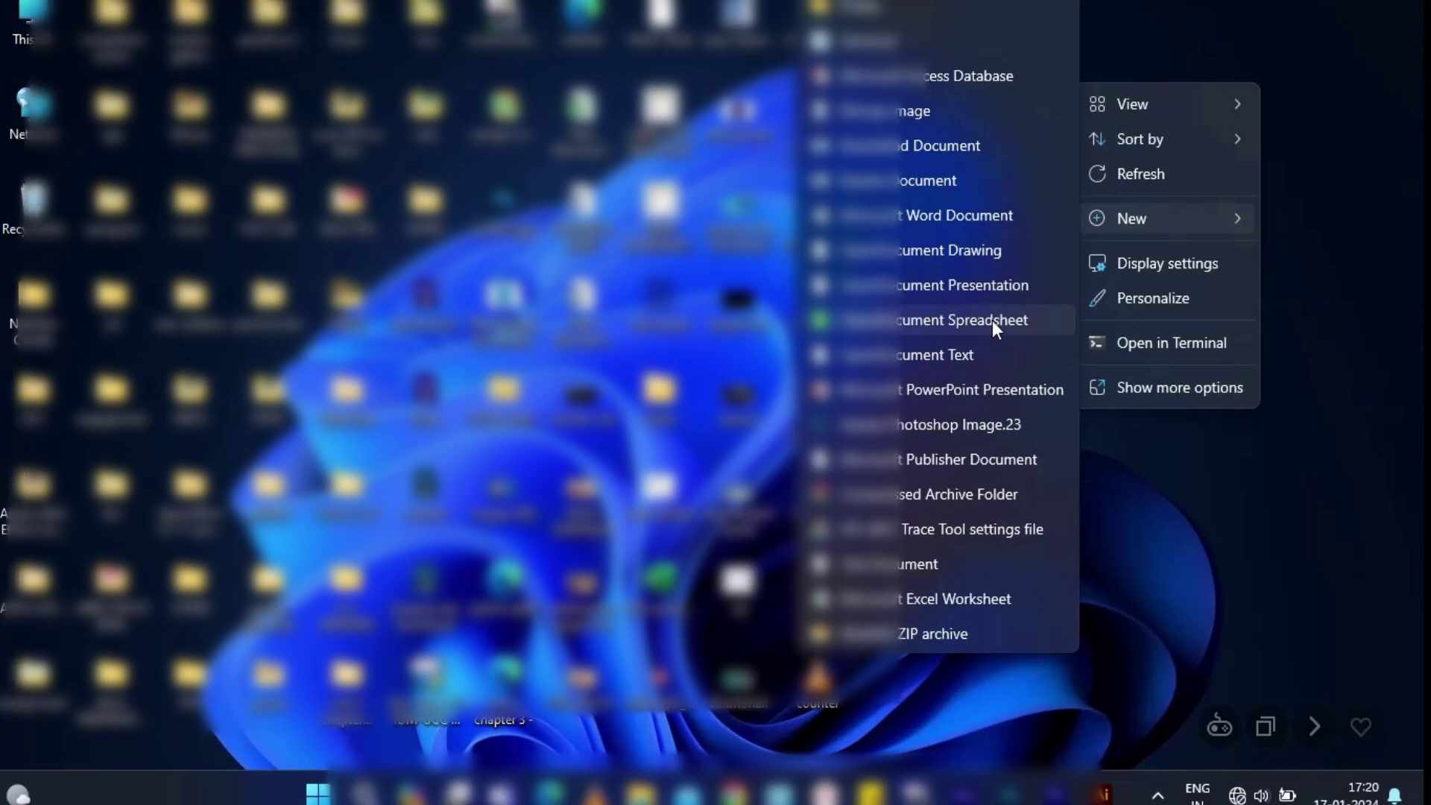
click(317, 792)
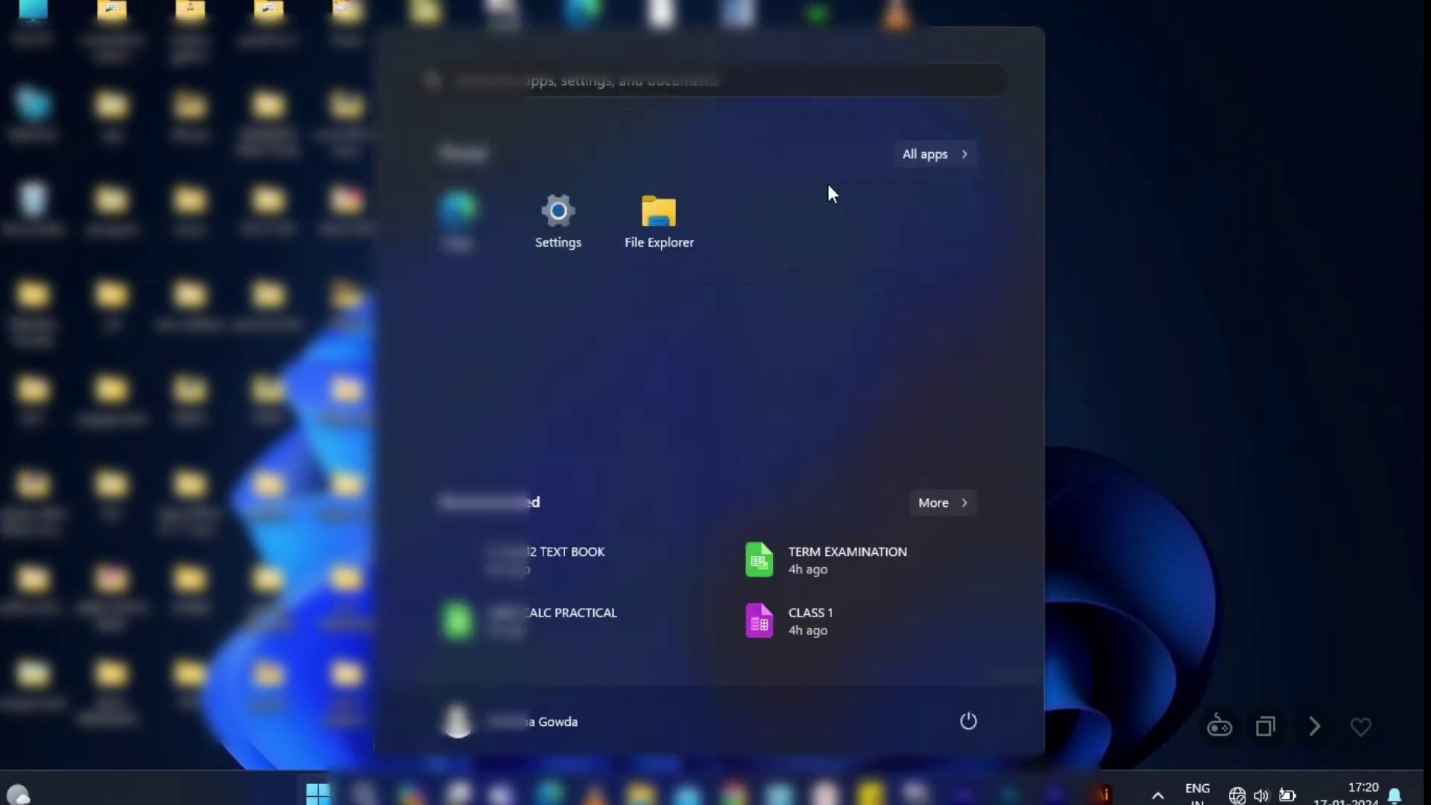
text(lib)
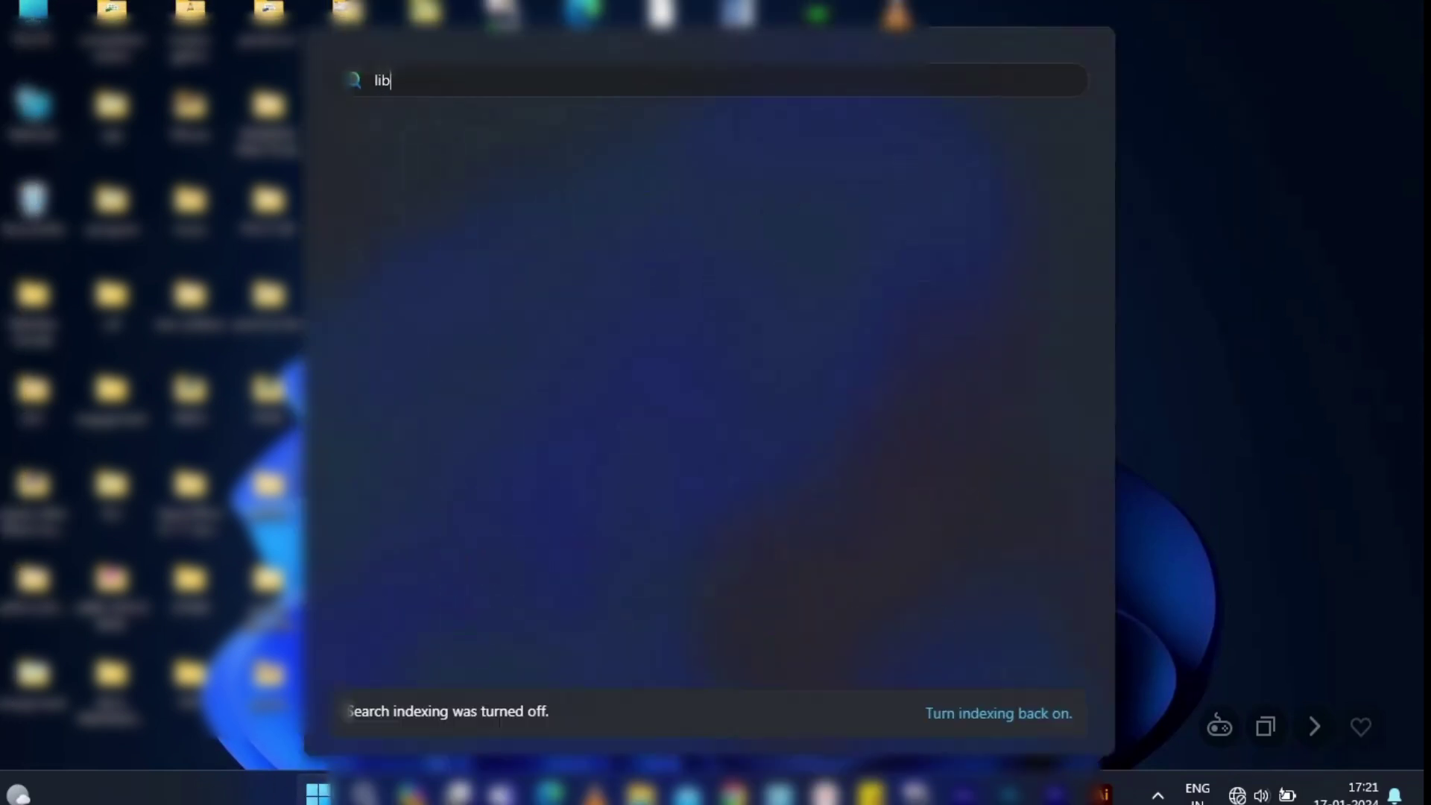
click(650, 353)
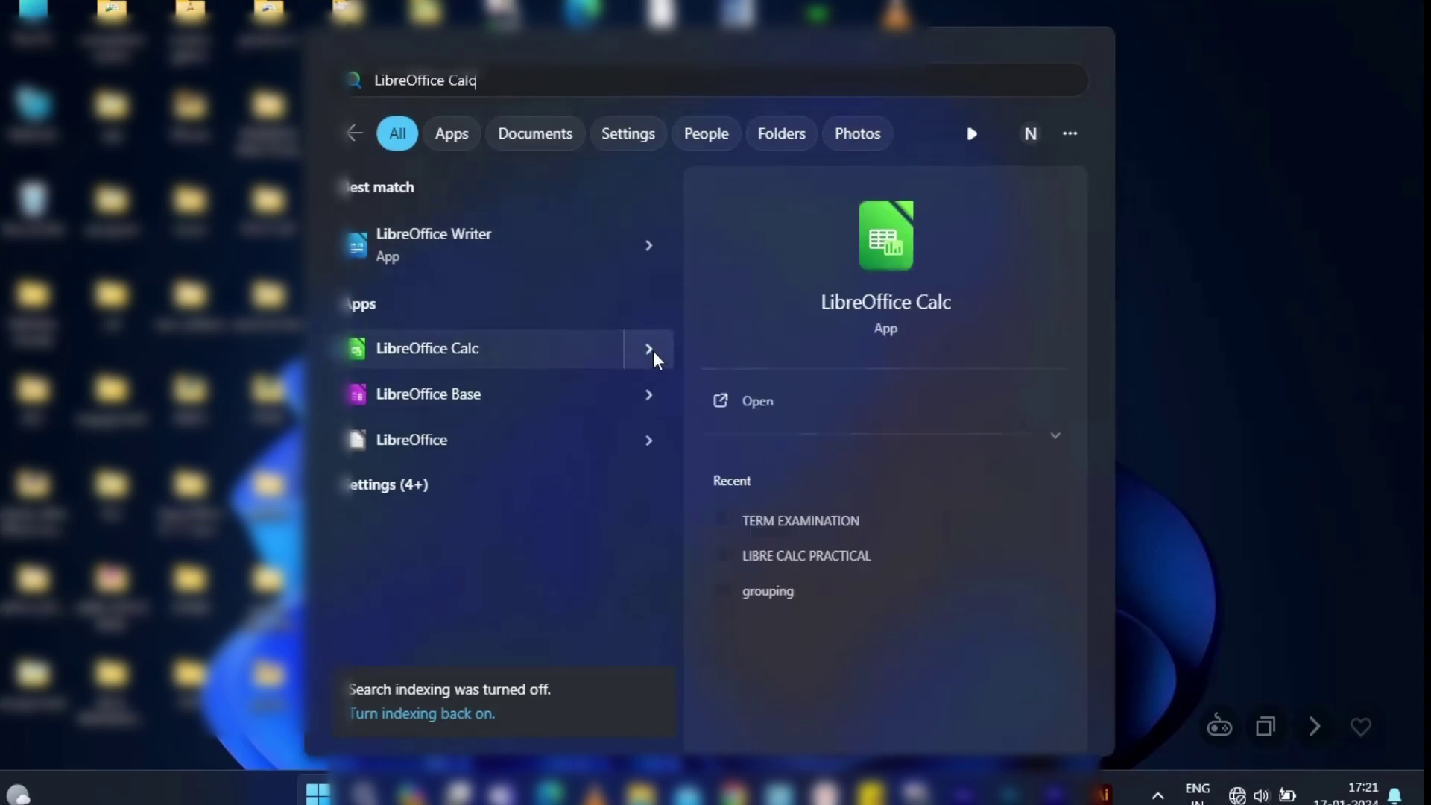
click(766, 412)
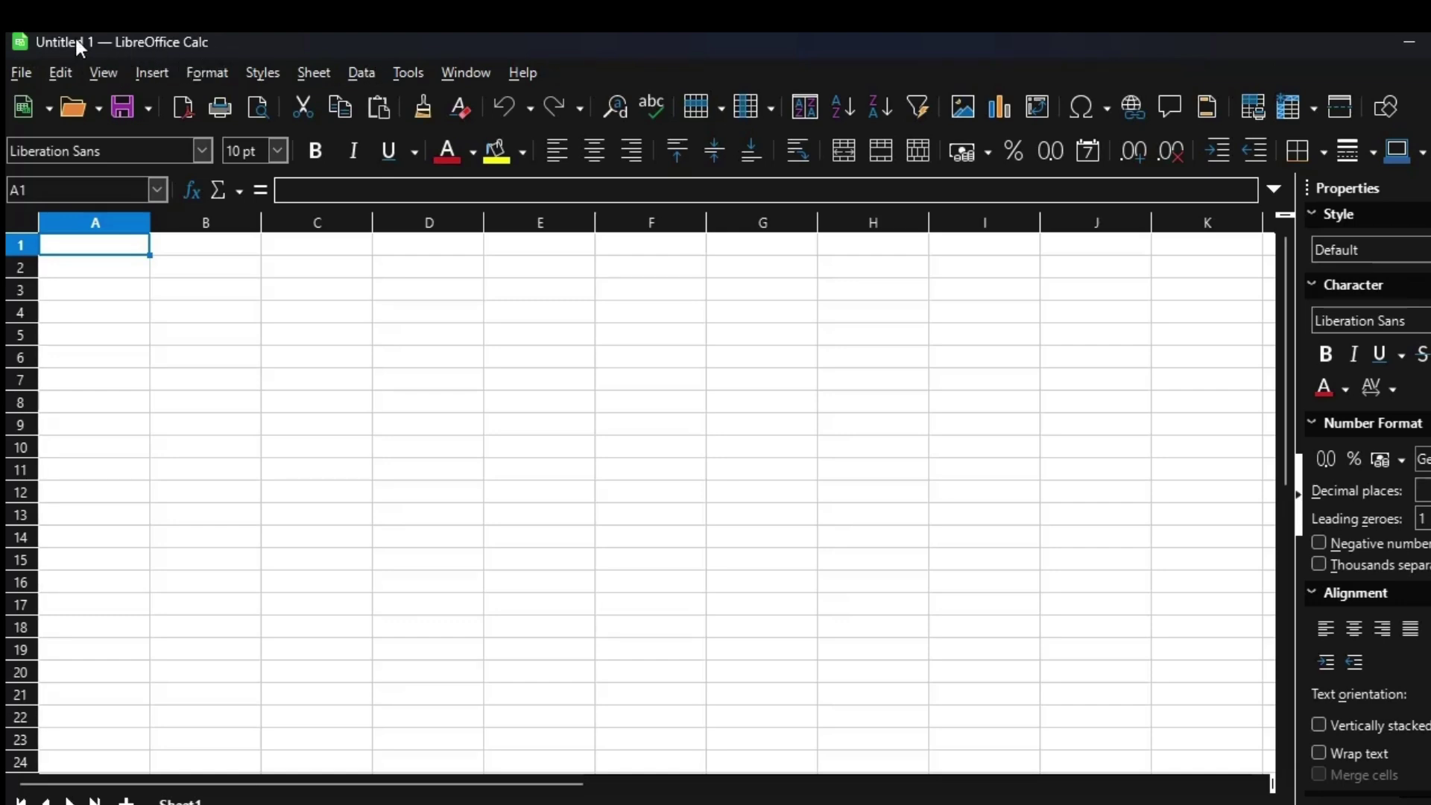
Open Save As twice, browse to the Desktop location, and close the dialog without saving.
click(22, 74)
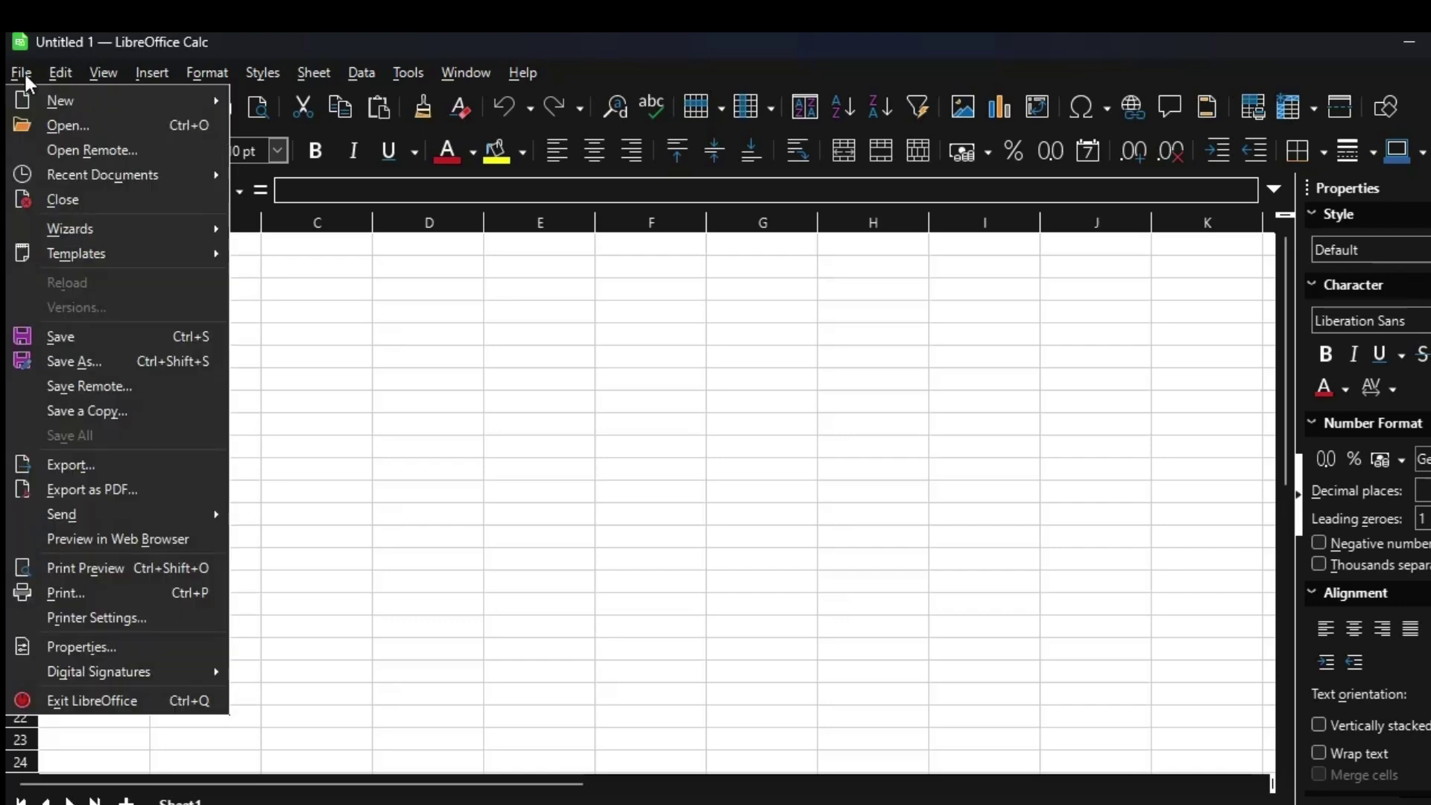
click(73, 340)
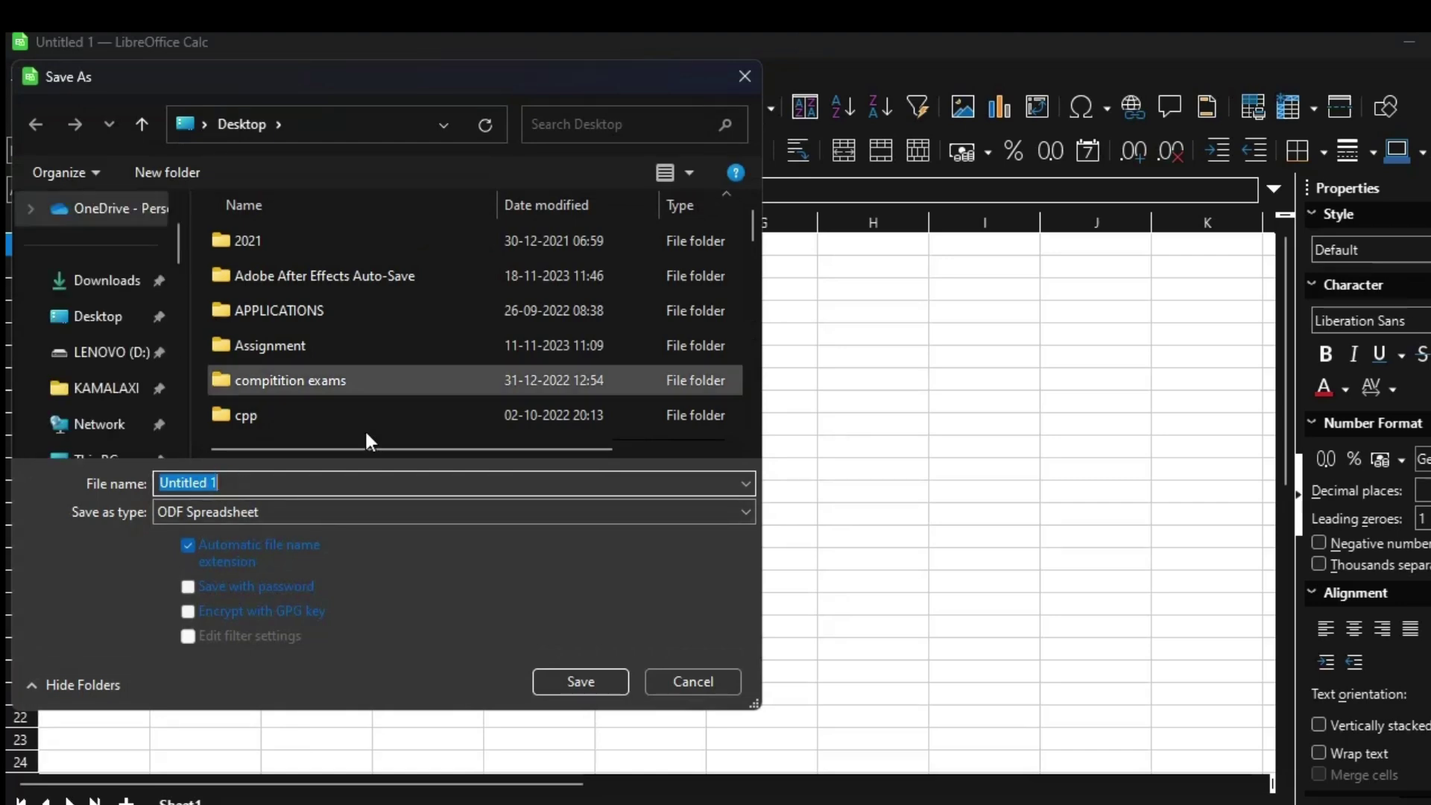
click(748, 79)
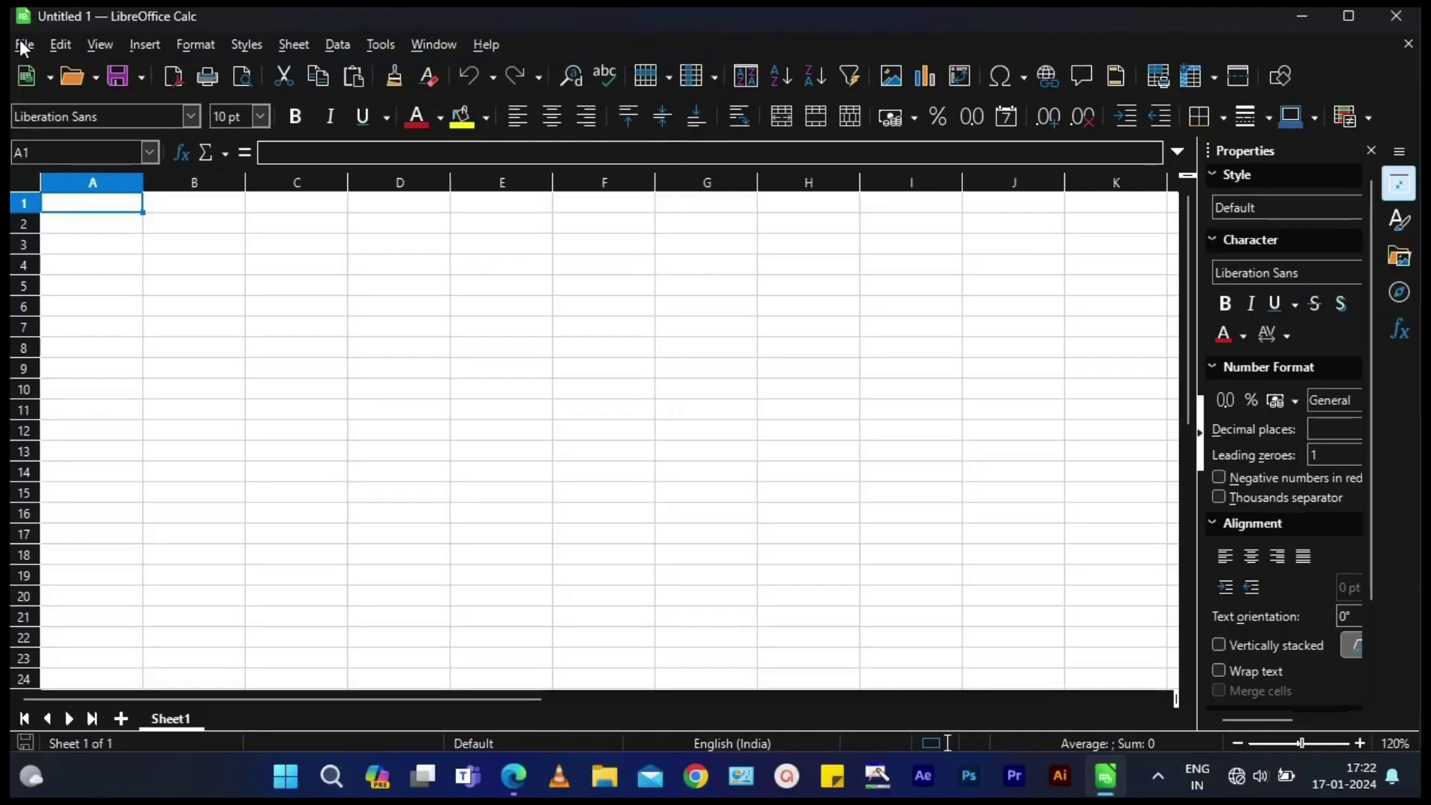
click(25, 45)
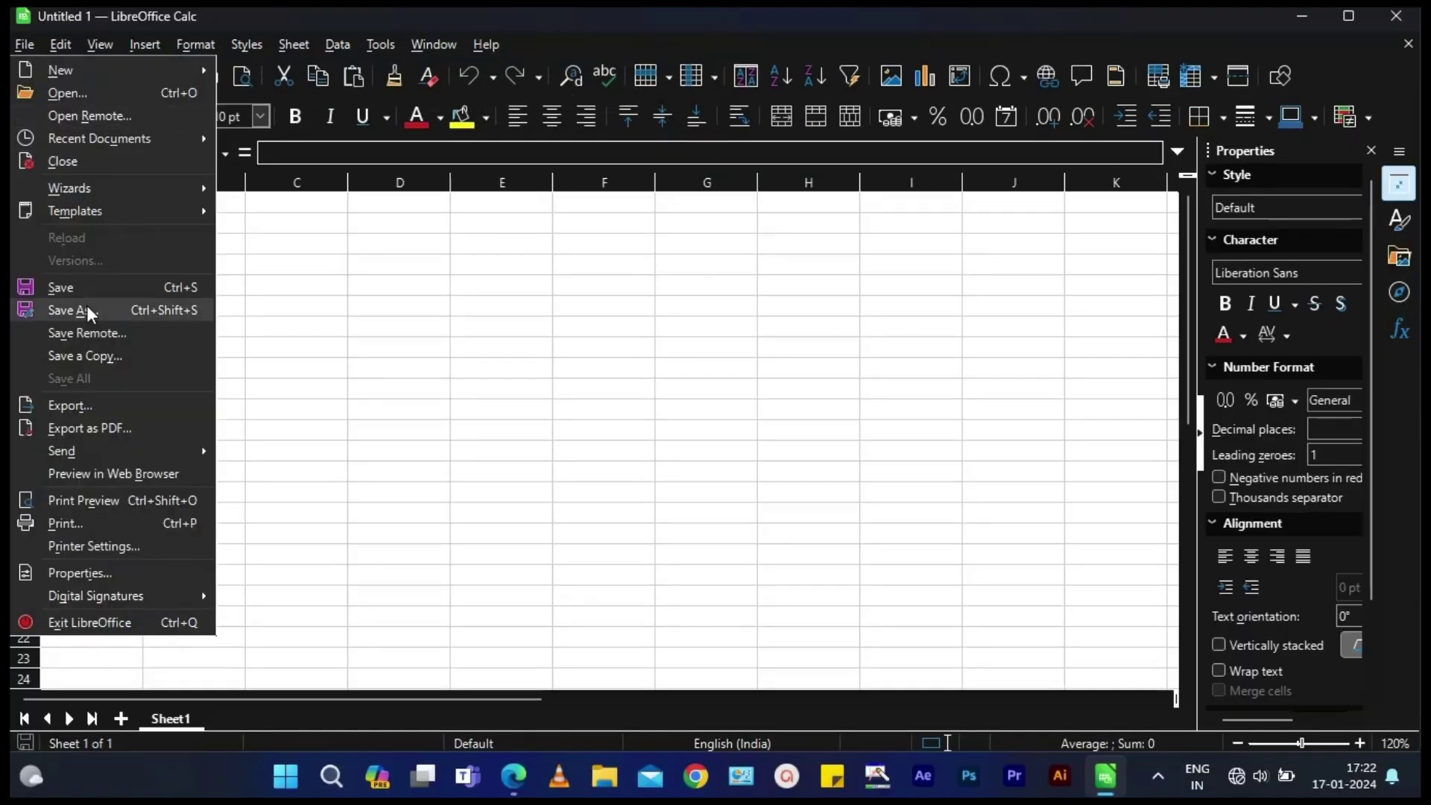
click(89, 312)
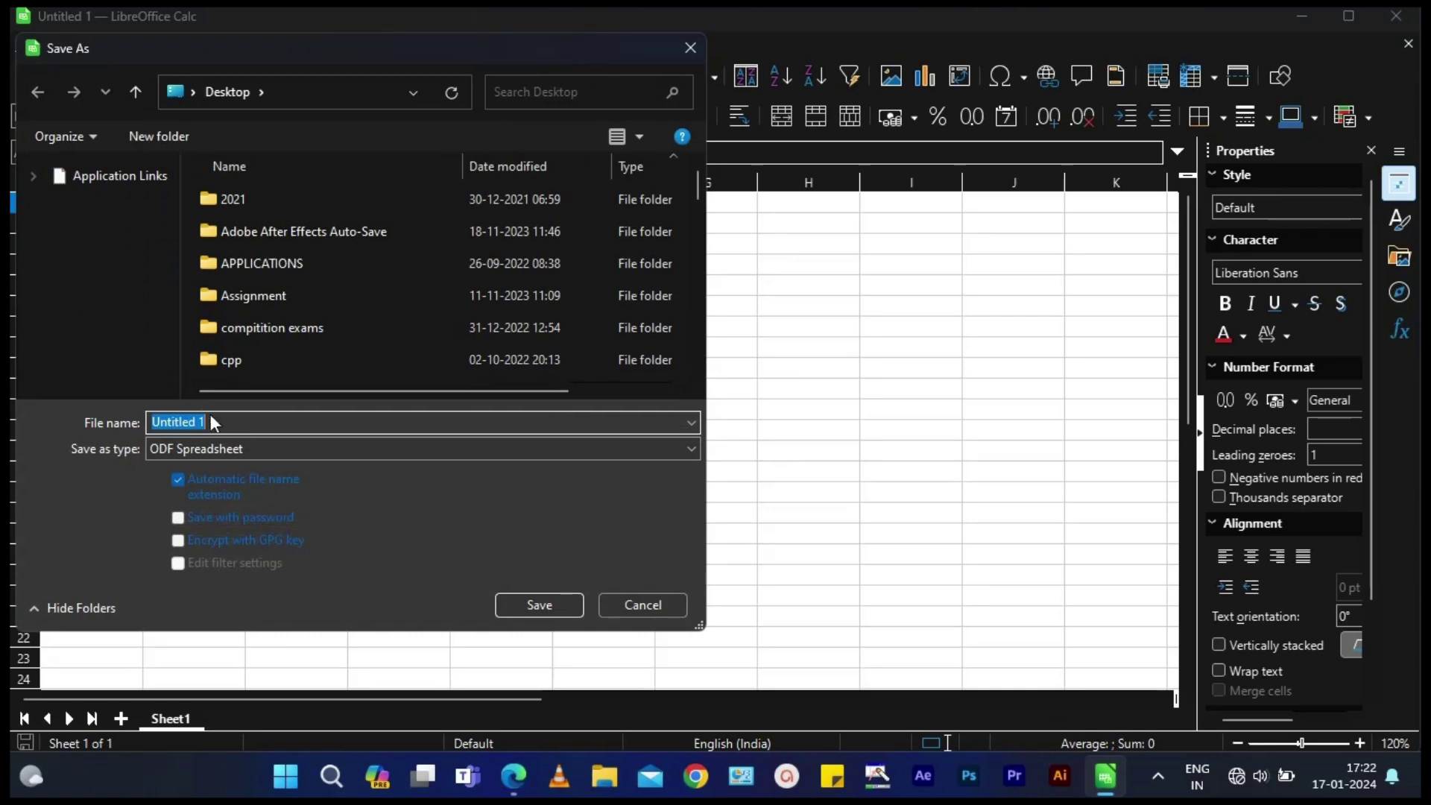
click(135, 91)
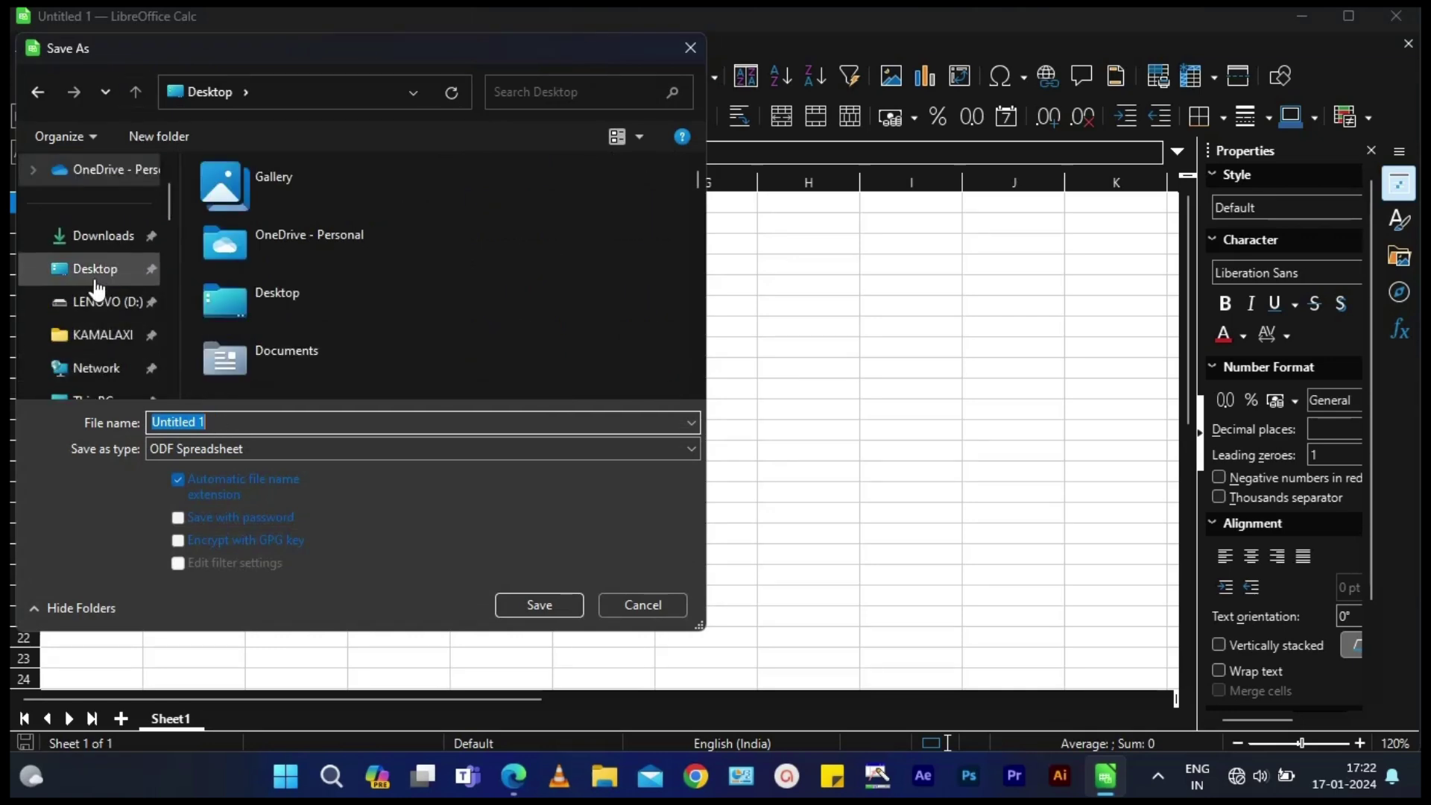
click(95, 270)
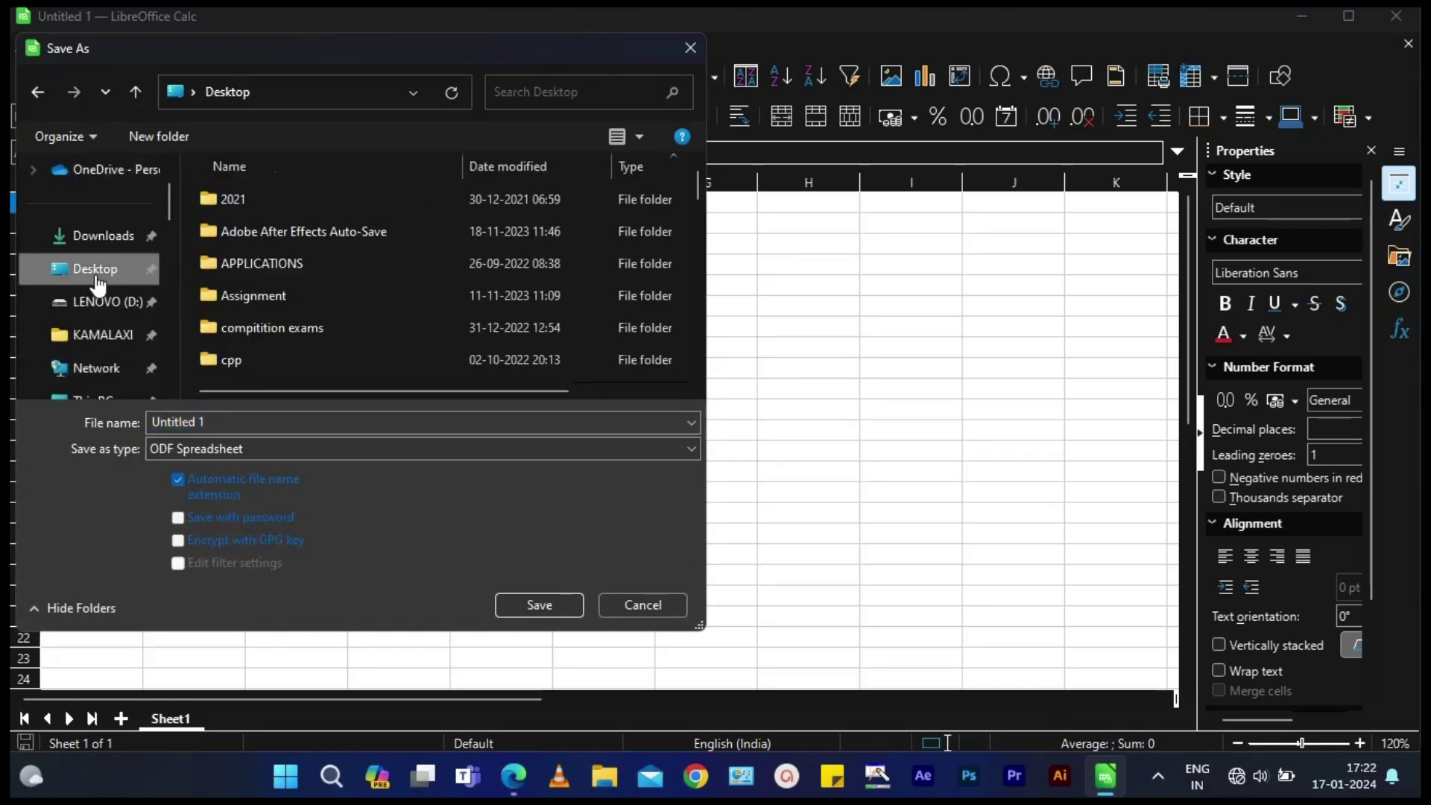
click(690, 47)
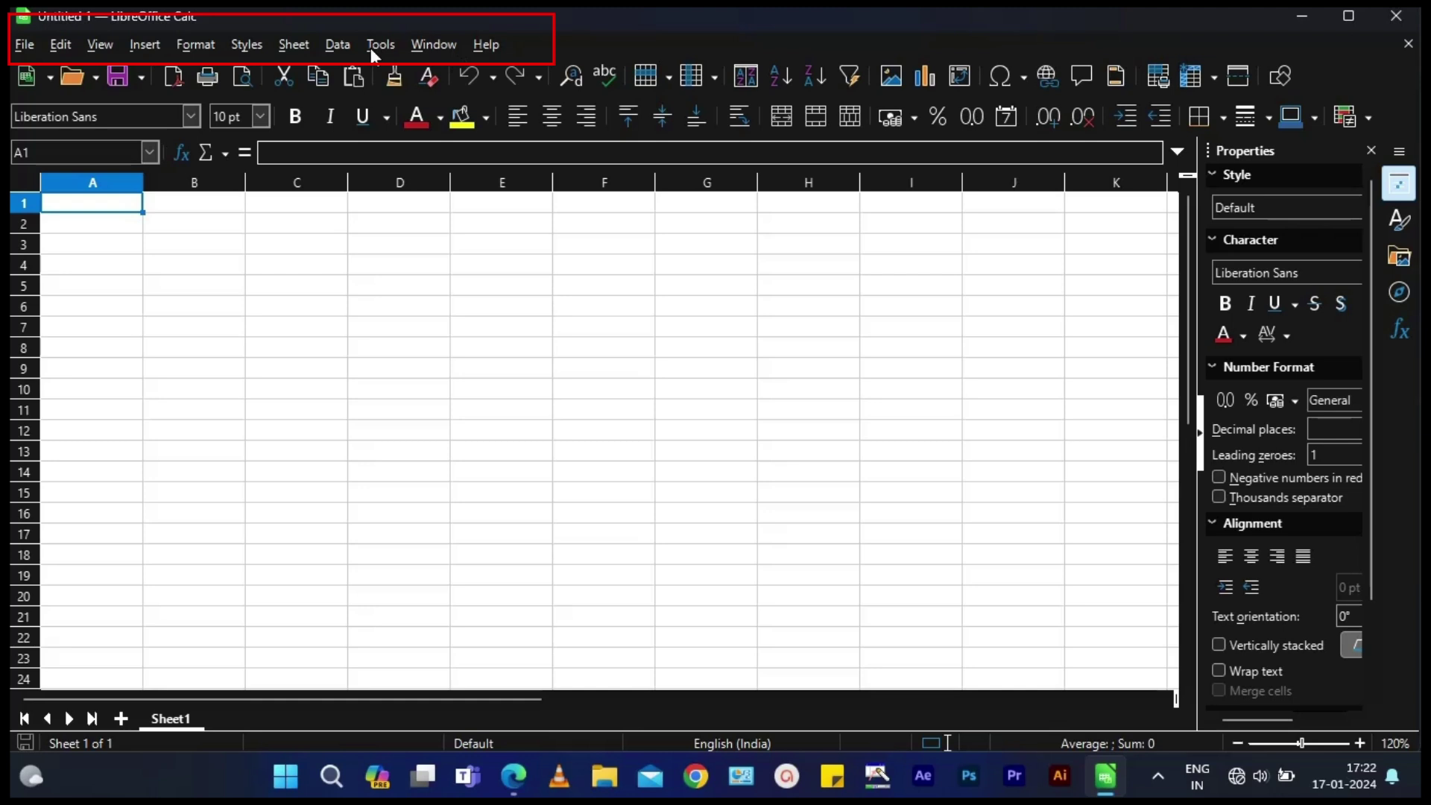
click(24, 46)
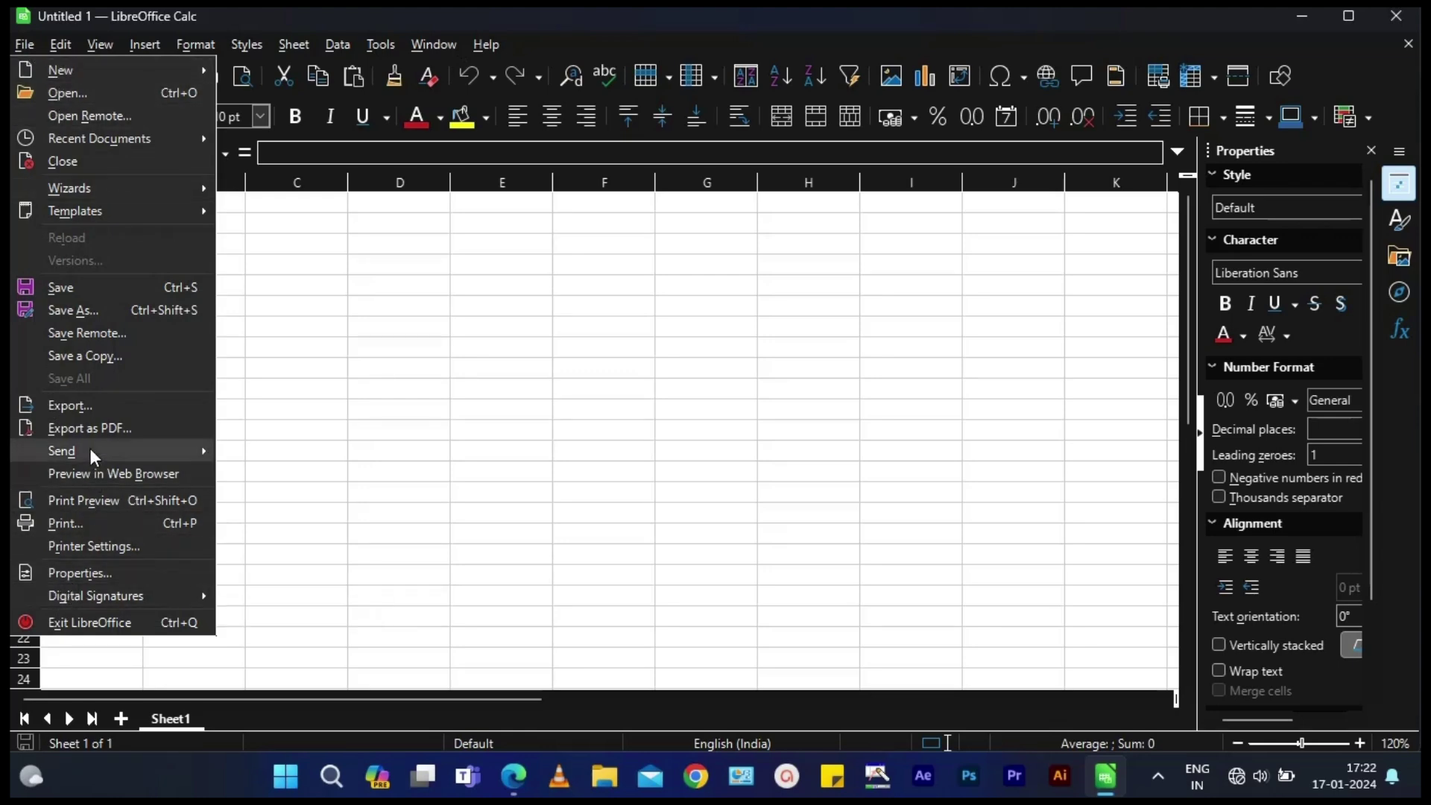
key(Escape)
click(145, 44)
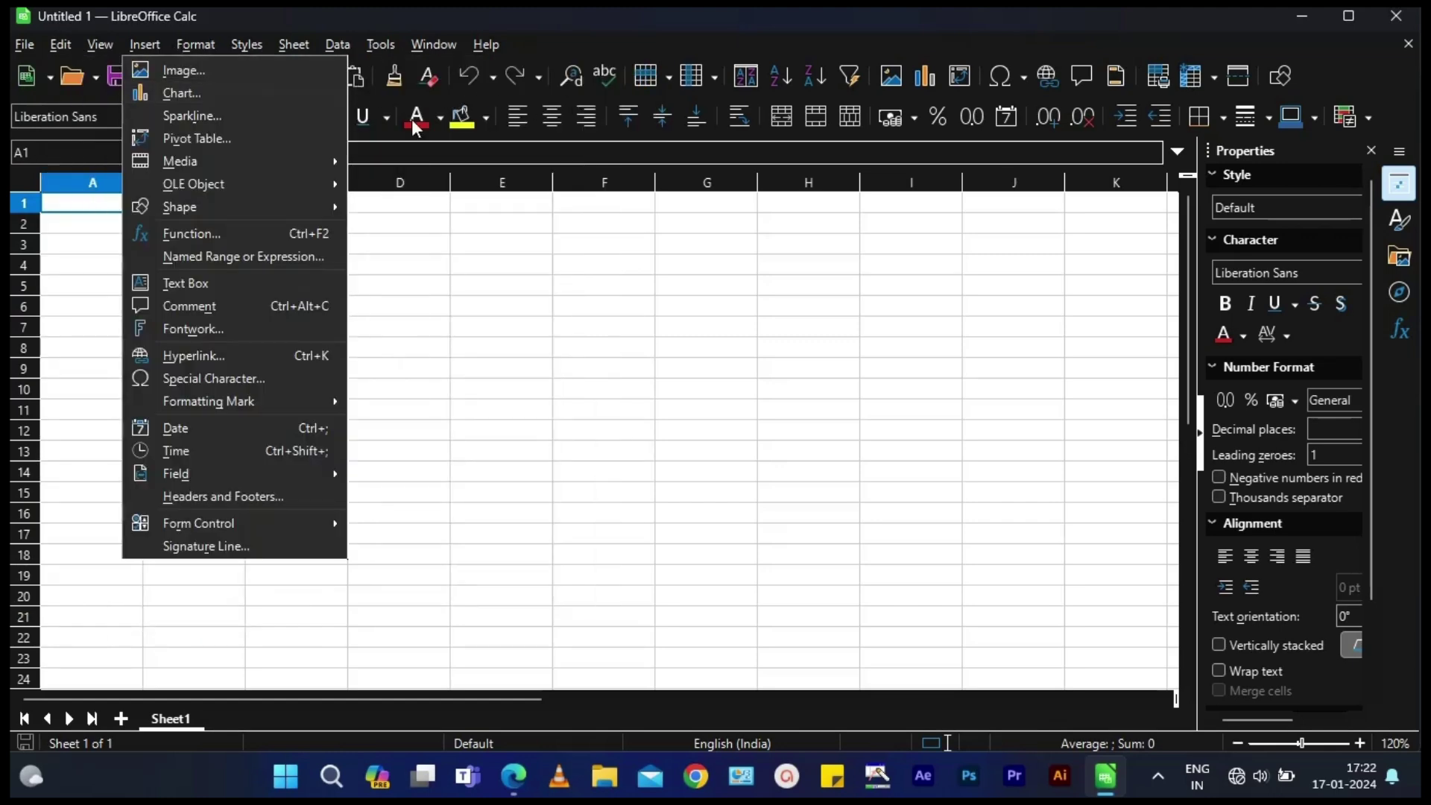
key(Escape)
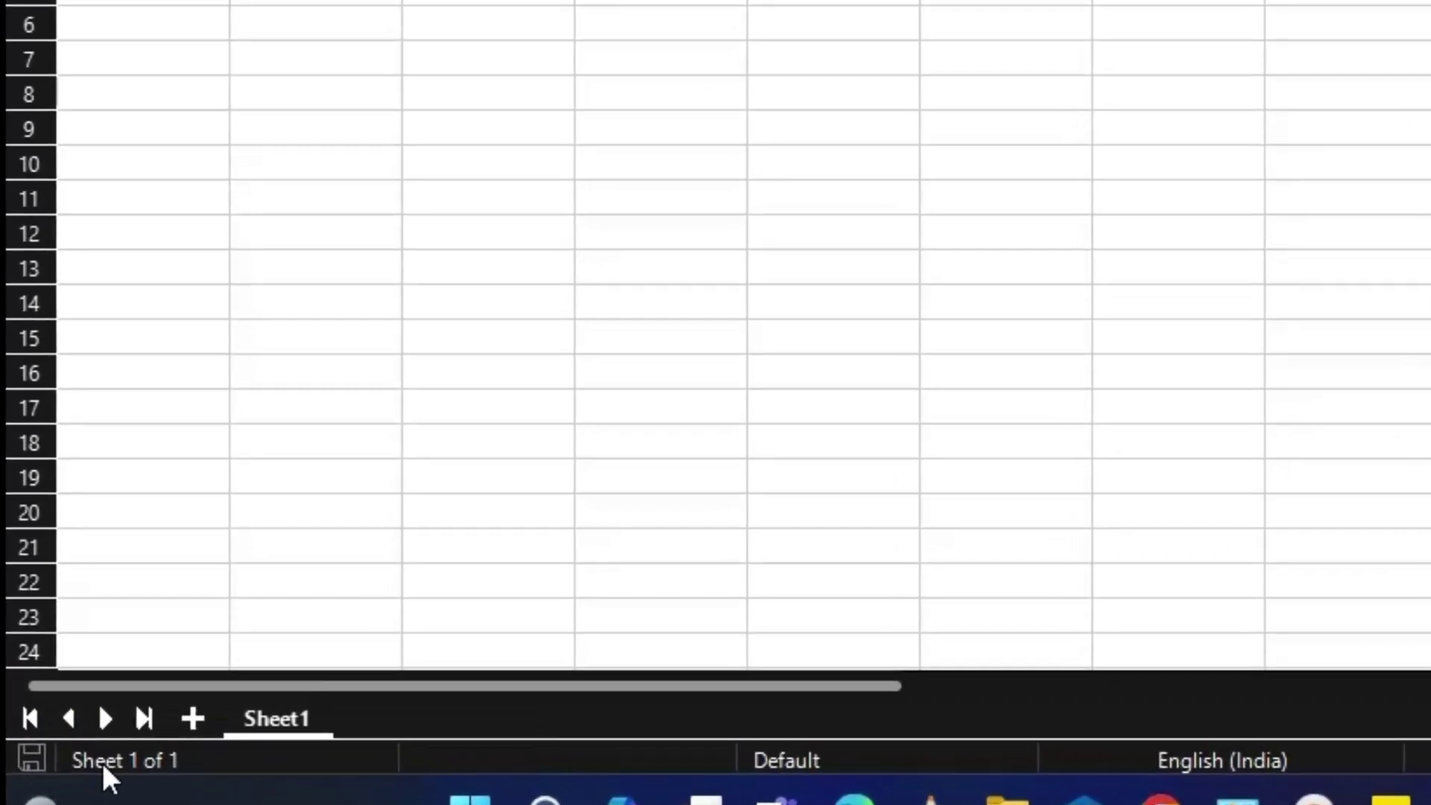
Type sample text into cell A6, then add a new Sheet2 beside Sheet1.
click(169, 24)
text(jdxsbchs)
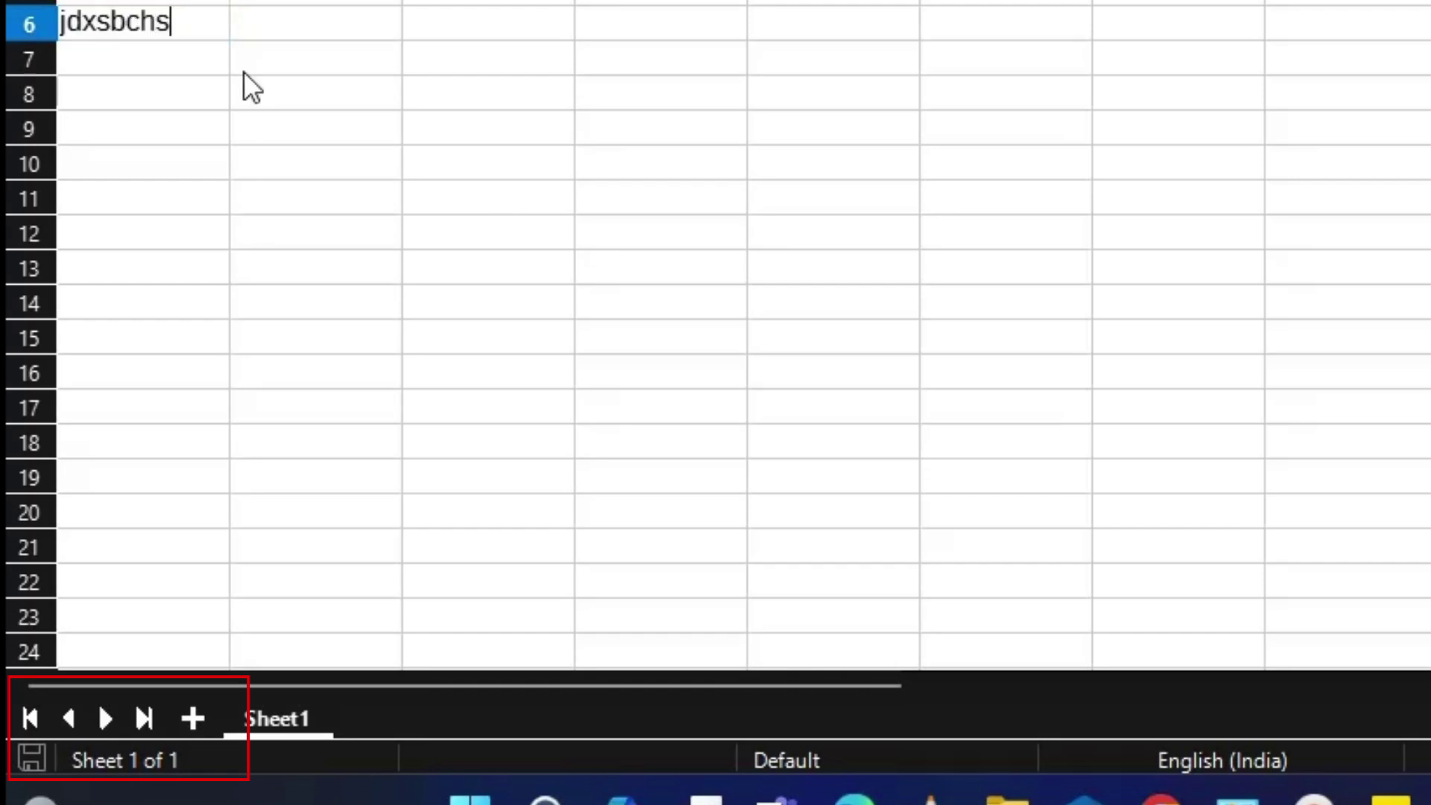
text(cbgvcsgvv)
key(Return)
key(Right)
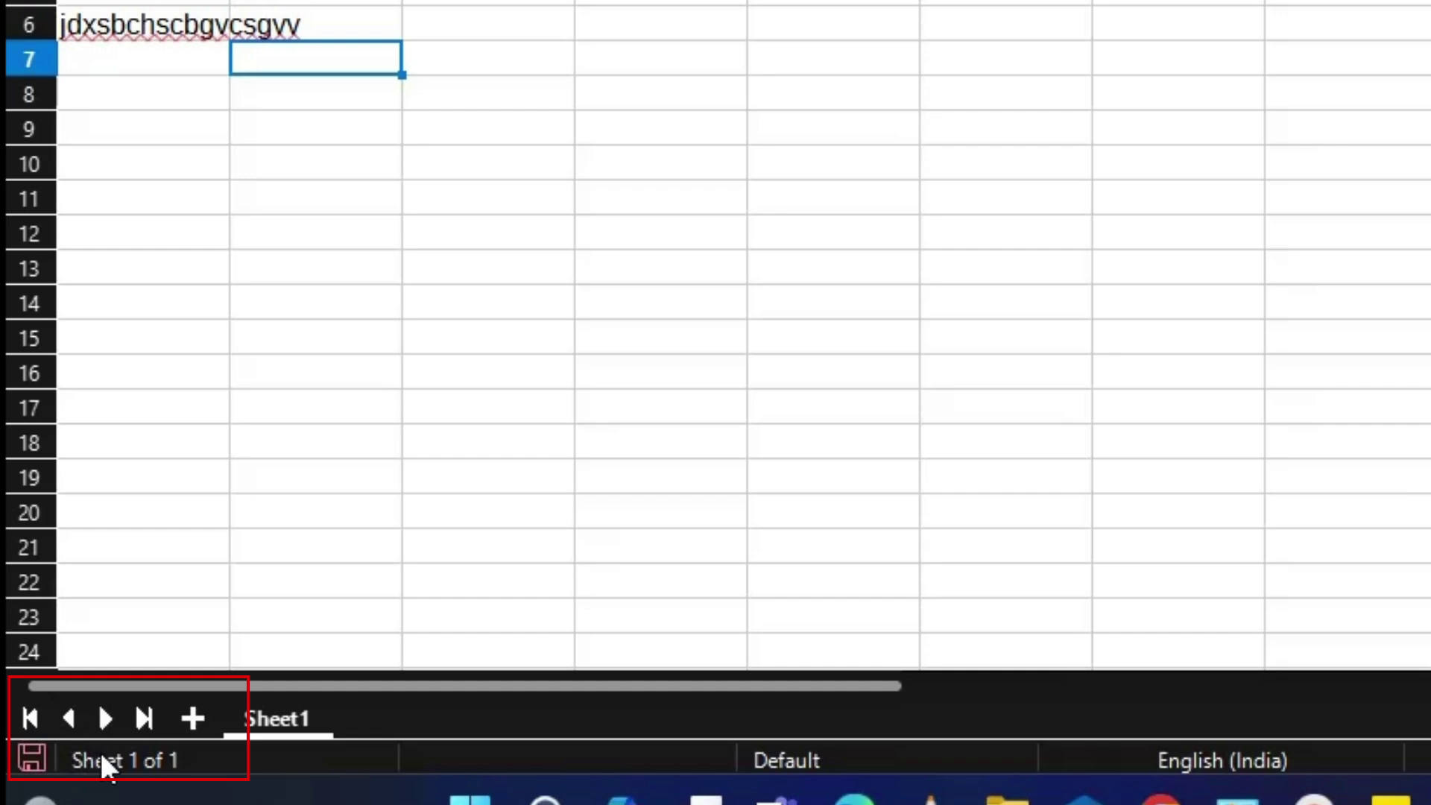
click(198, 717)
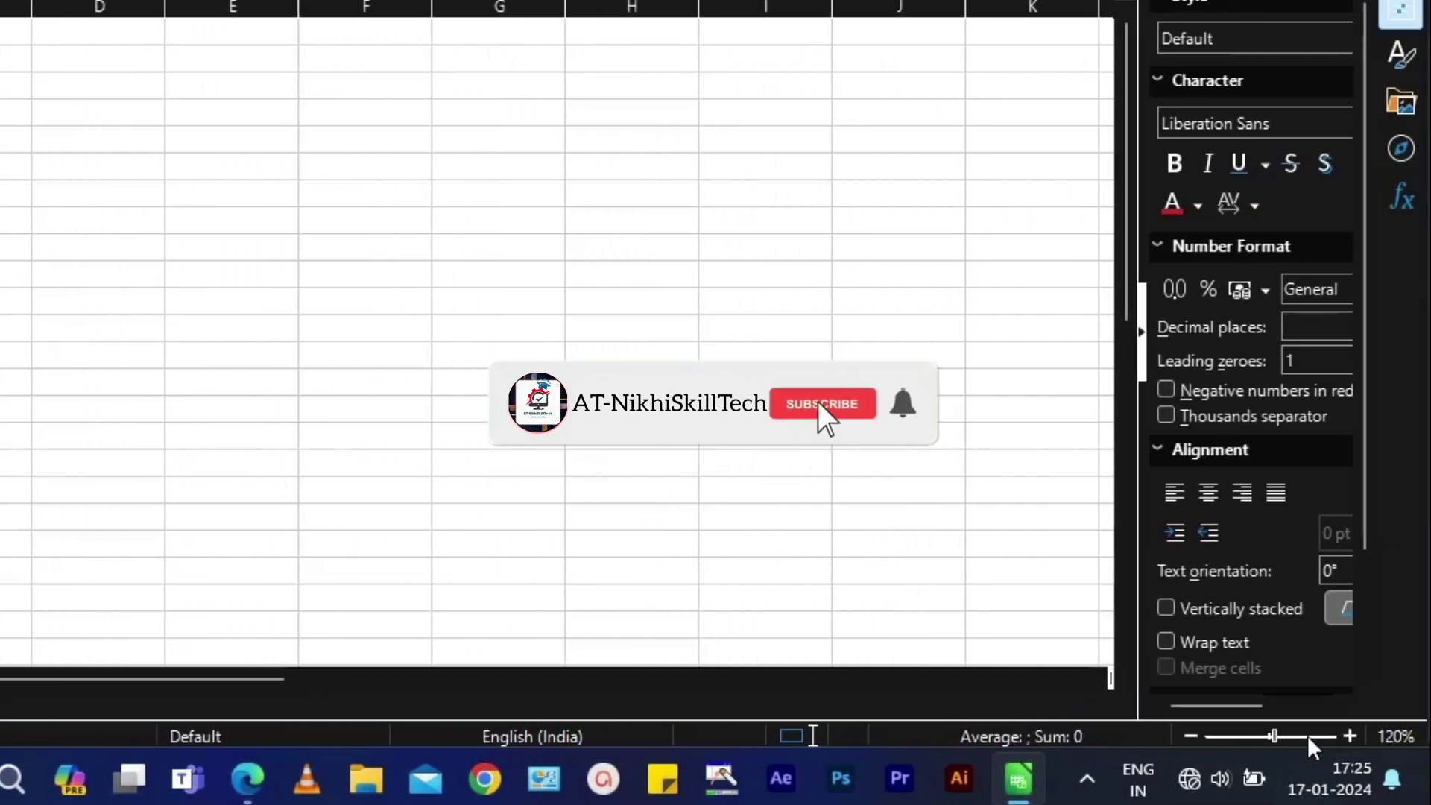
click(1349, 736)
click(1349, 735)
click(1349, 735)
click(1349, 735)
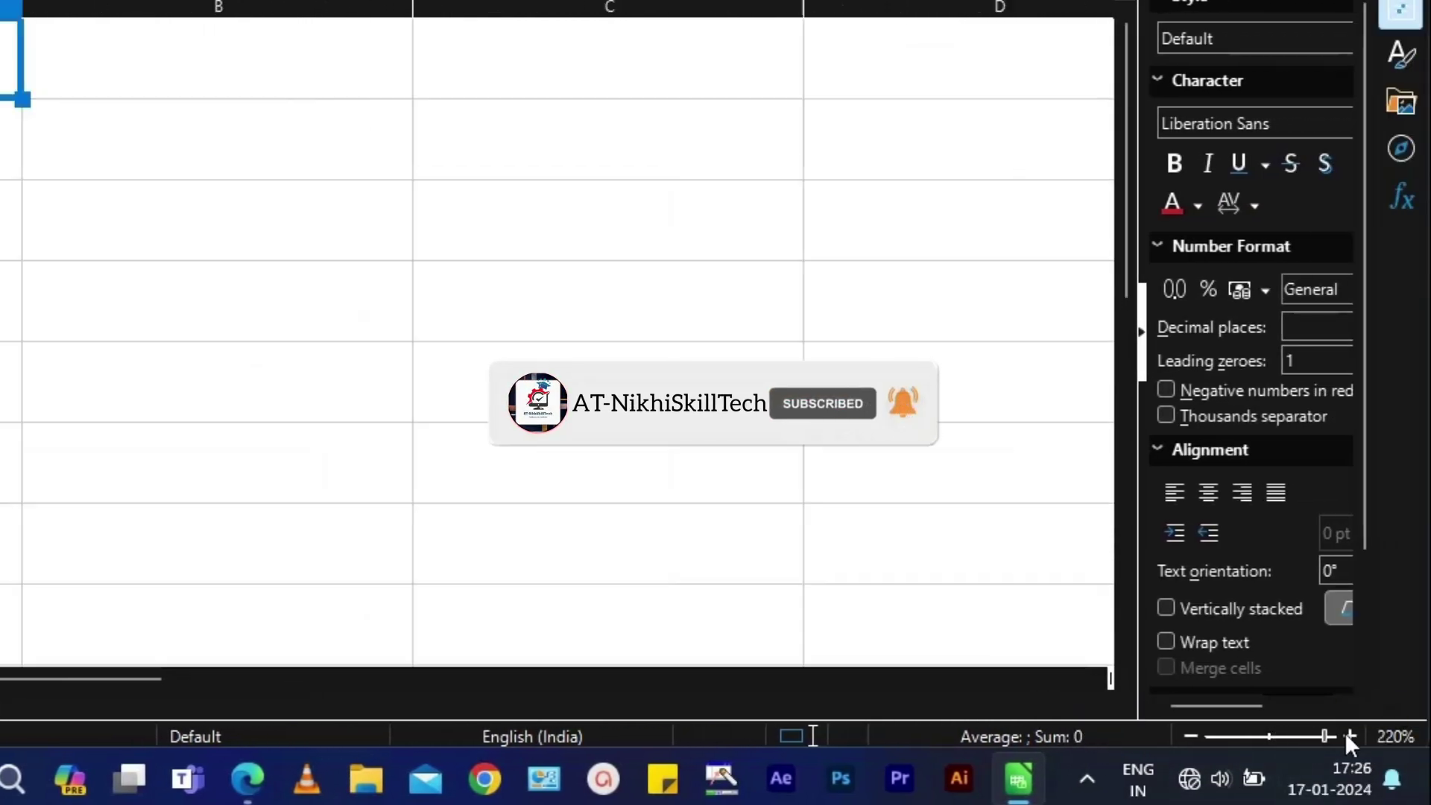
click(1190, 736)
click(1190, 735)
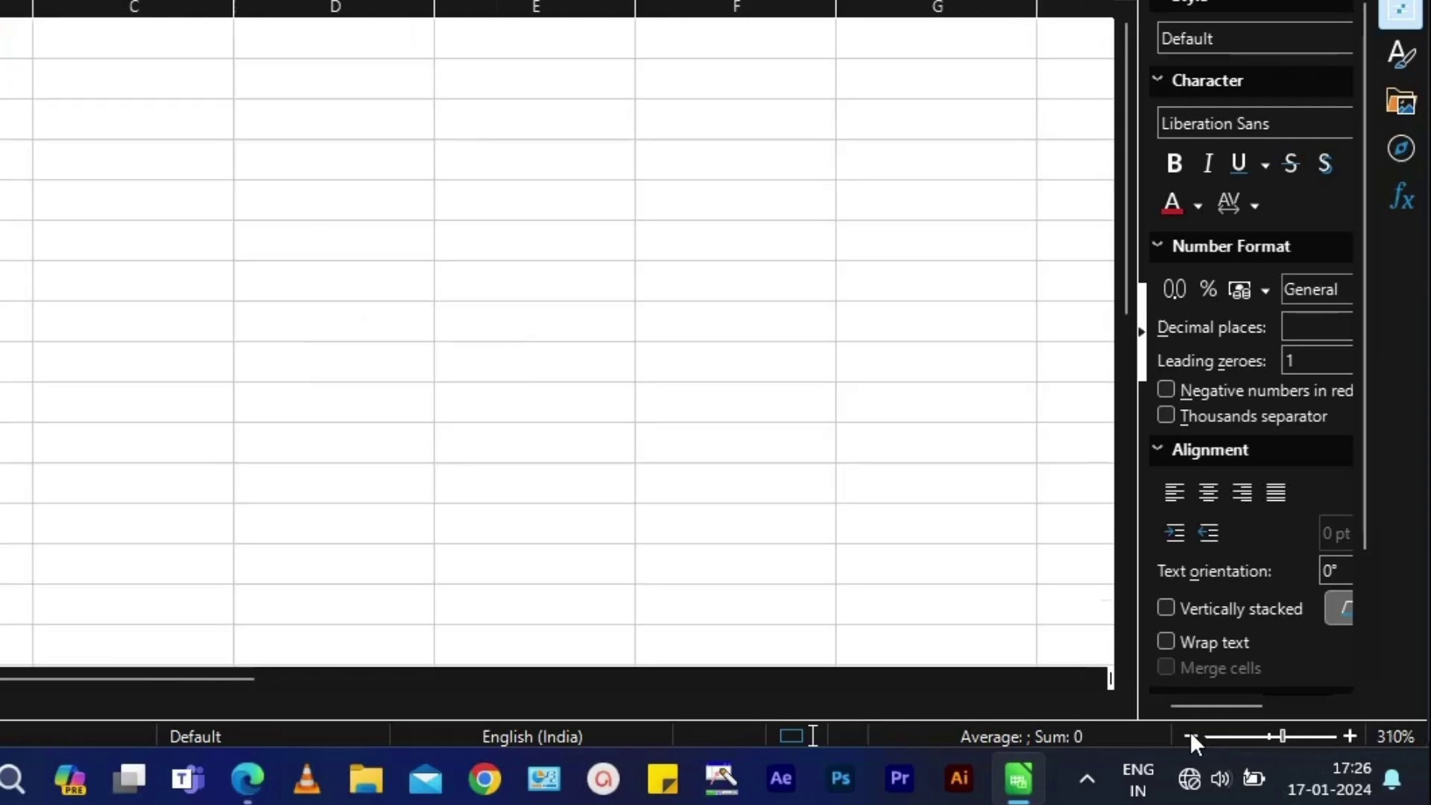
click(1190, 735)
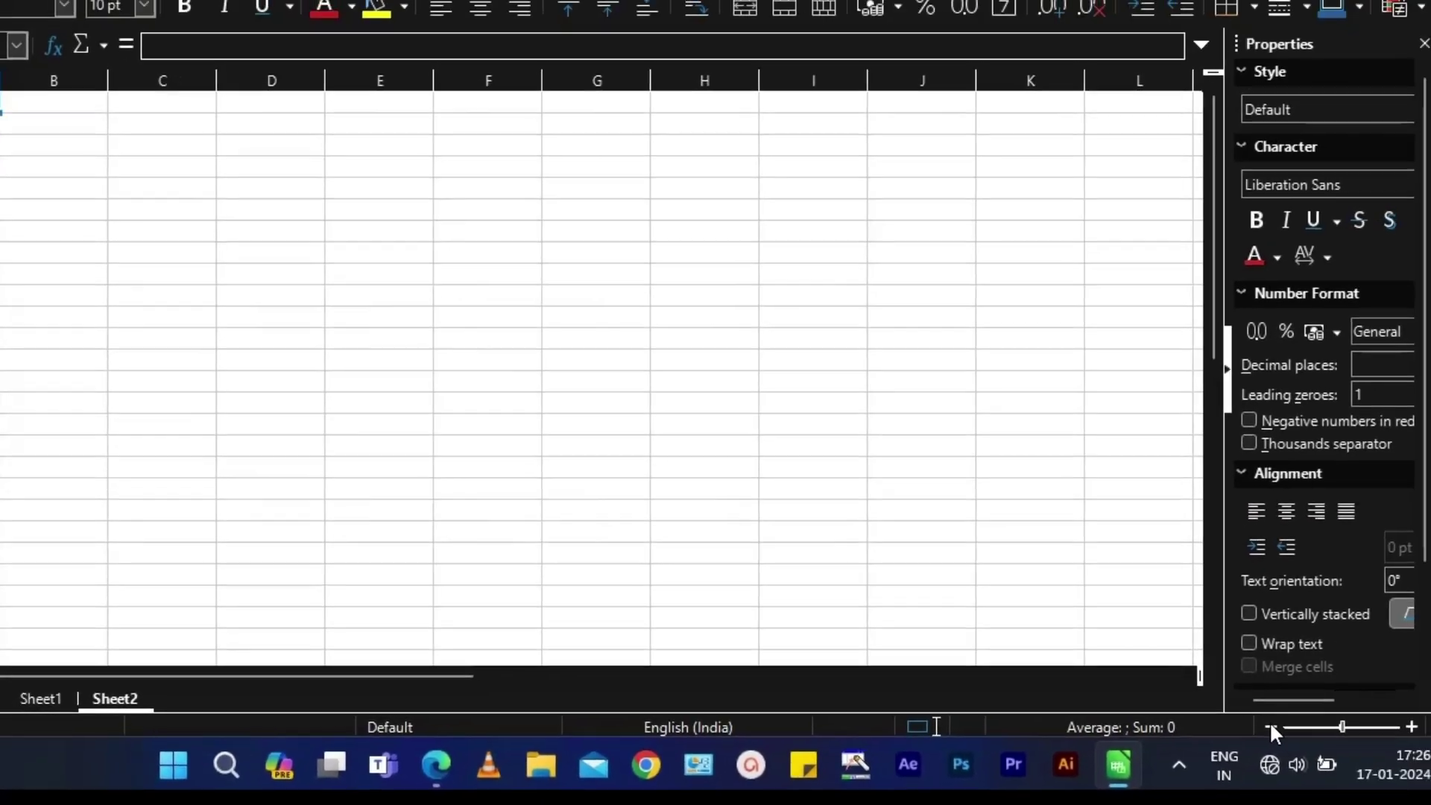
click(1255, 725)
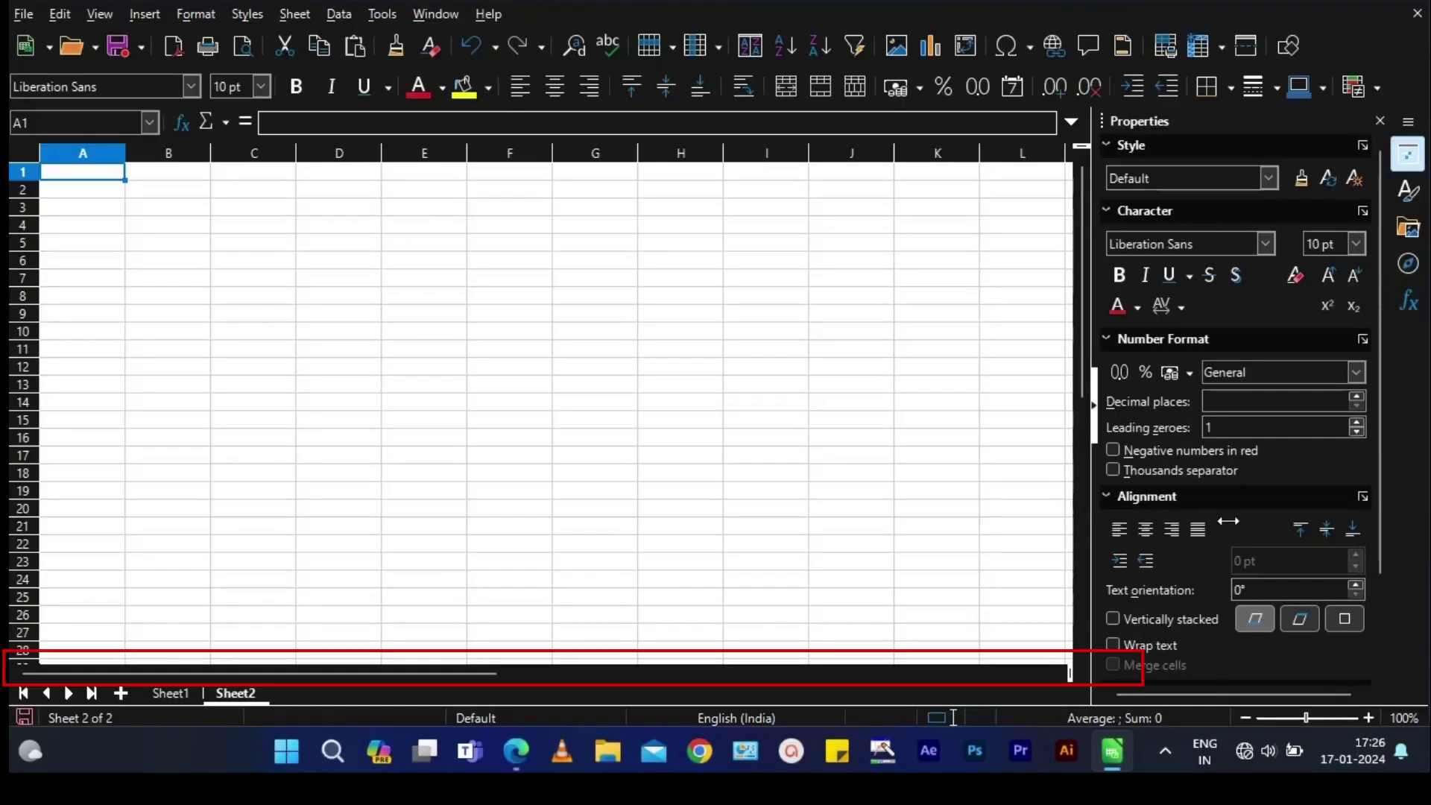
drag(1086, 511, 1422, 501)
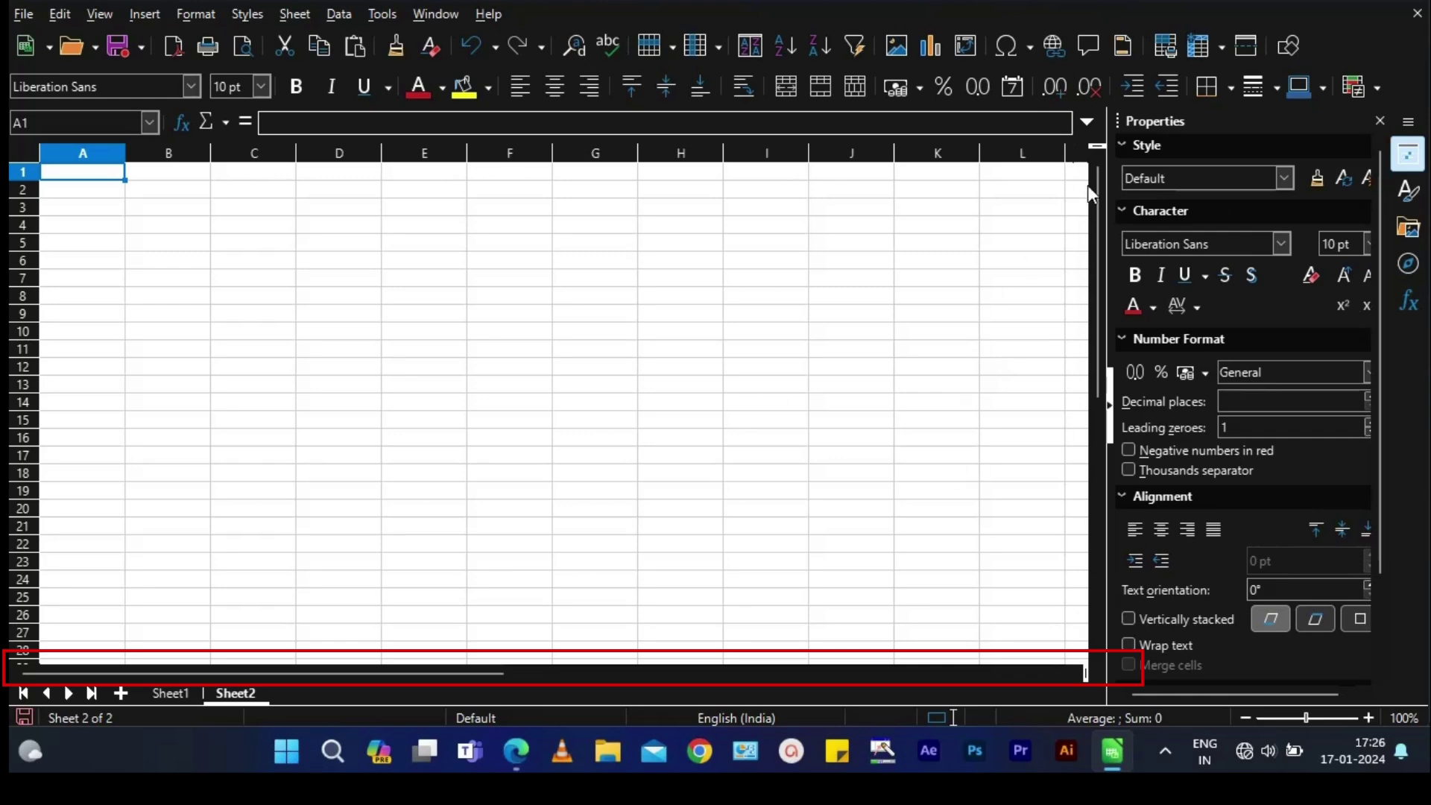
drag(187, 675, 768, 677)
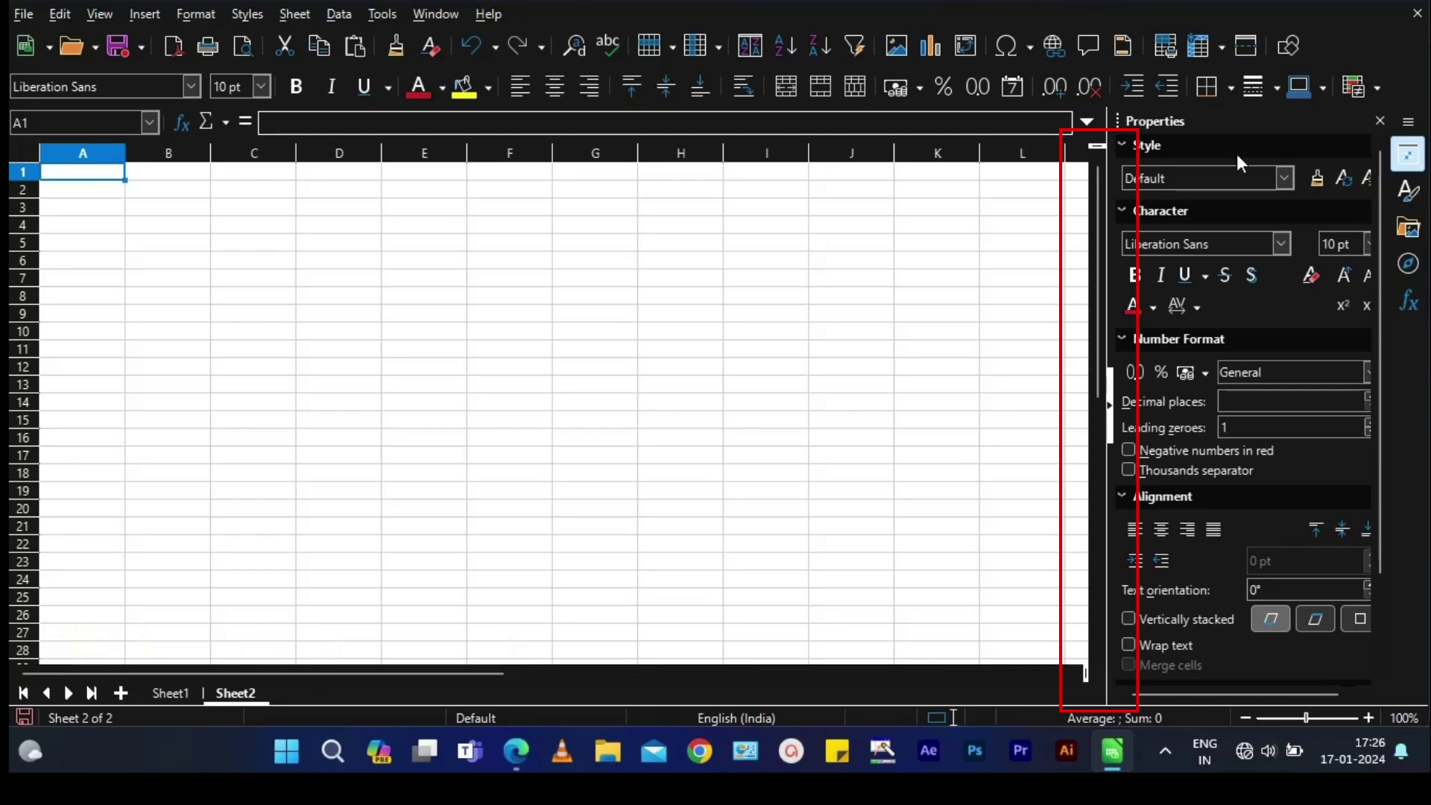
drag(1101, 203, 1103, 422)
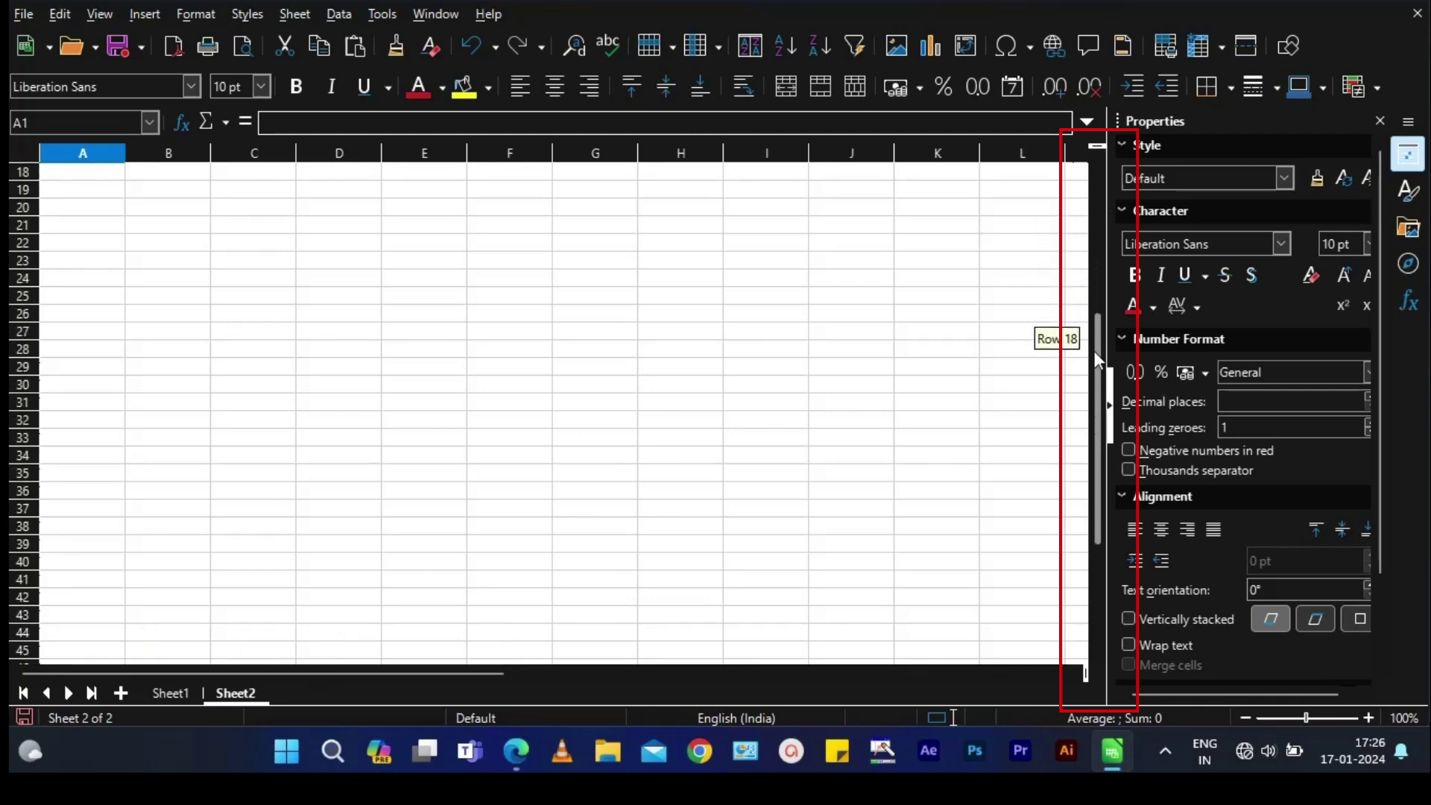
drag(1104, 422, 1090, 153)
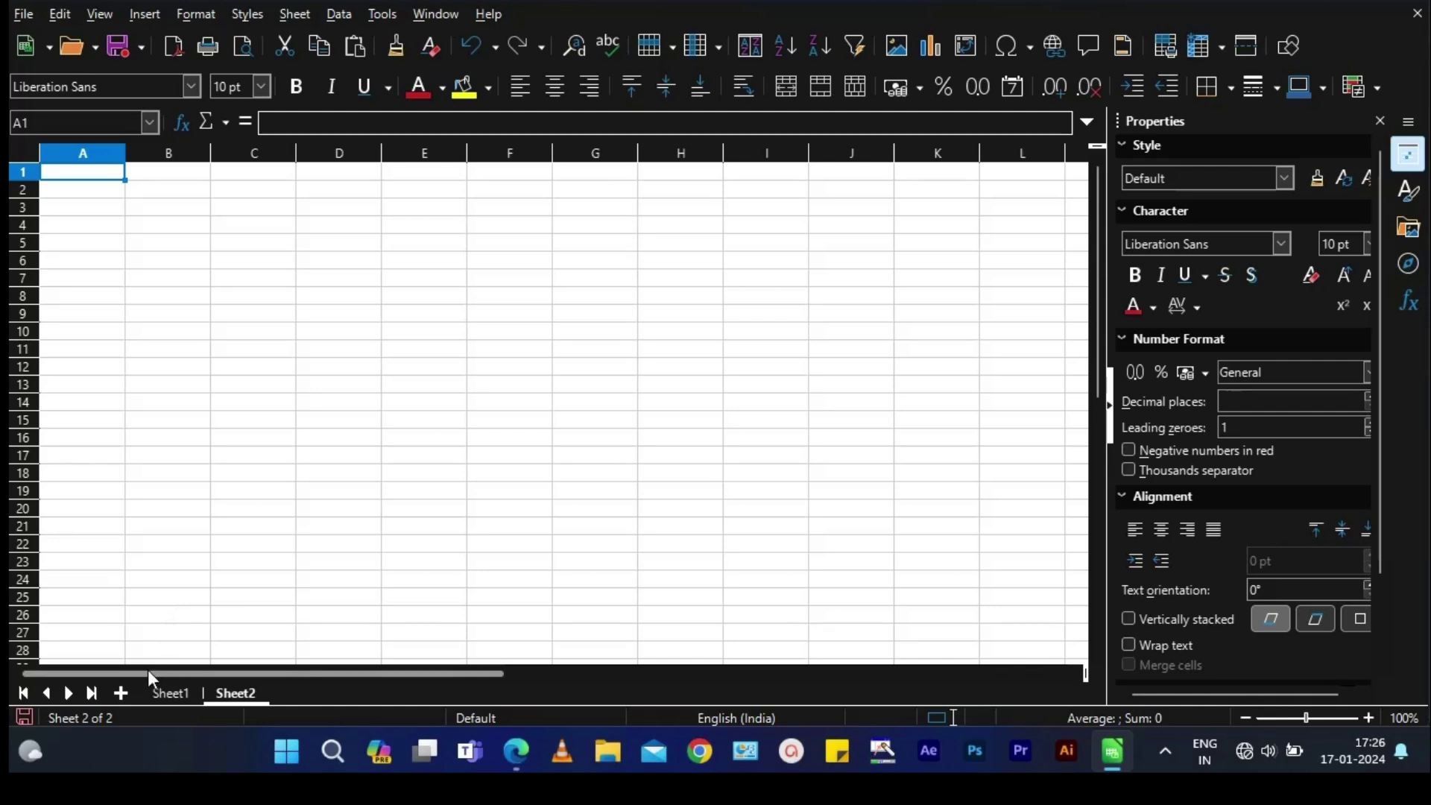
Select D1:D8 as a column, A8:D8 as a row, and F8 as a single cell.
drag(333, 170, 333, 299)
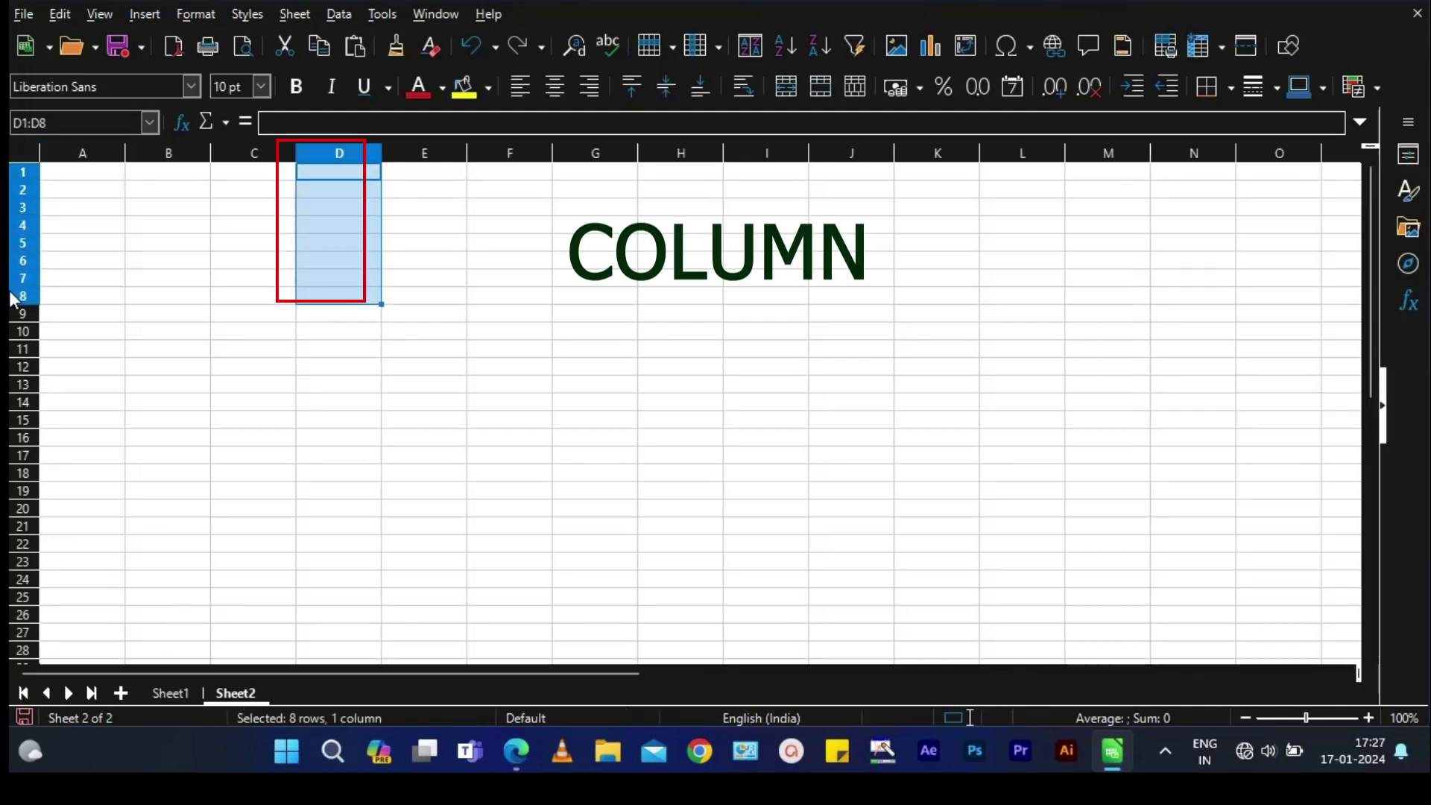
drag(53, 300, 339, 298)
click(342, 297)
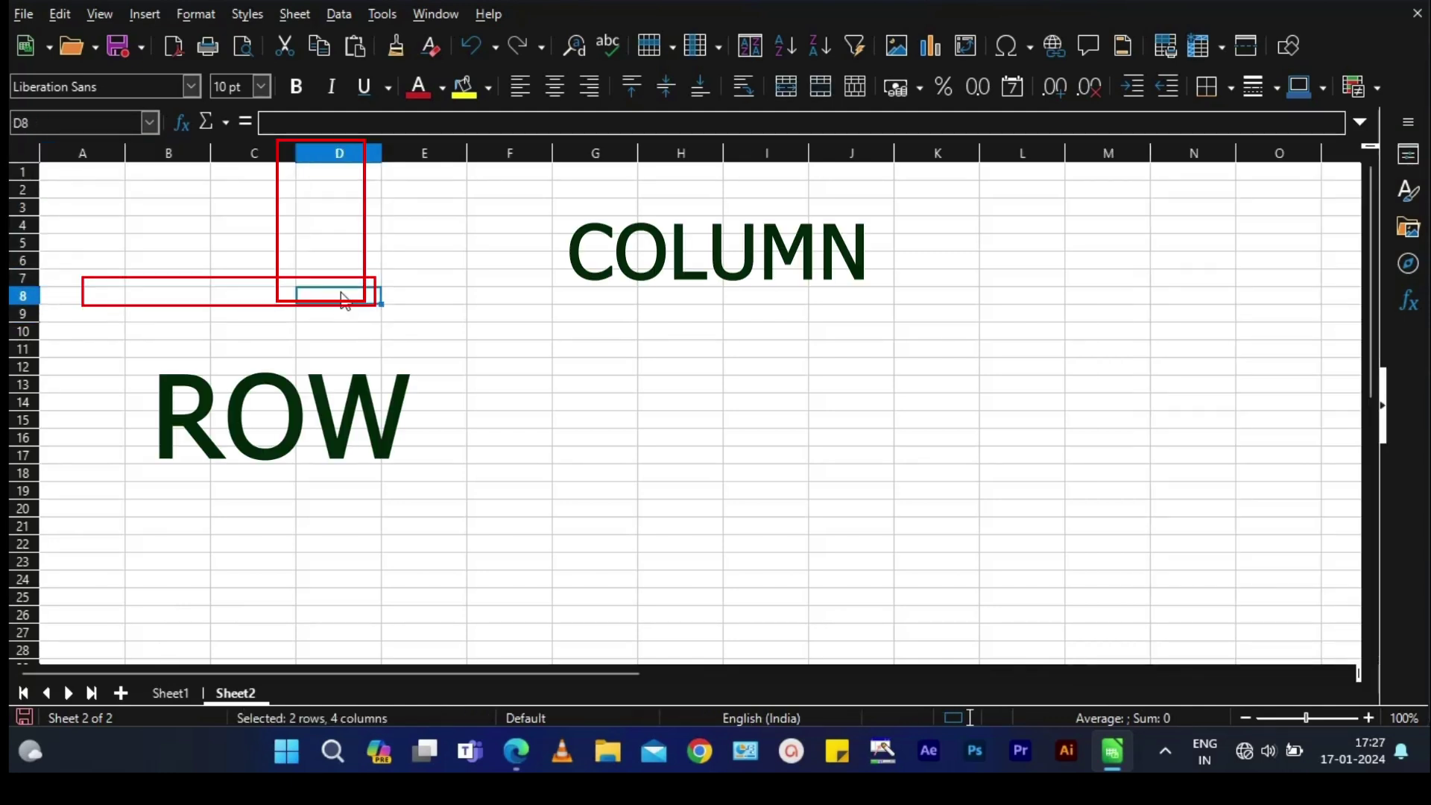
click(505, 297)
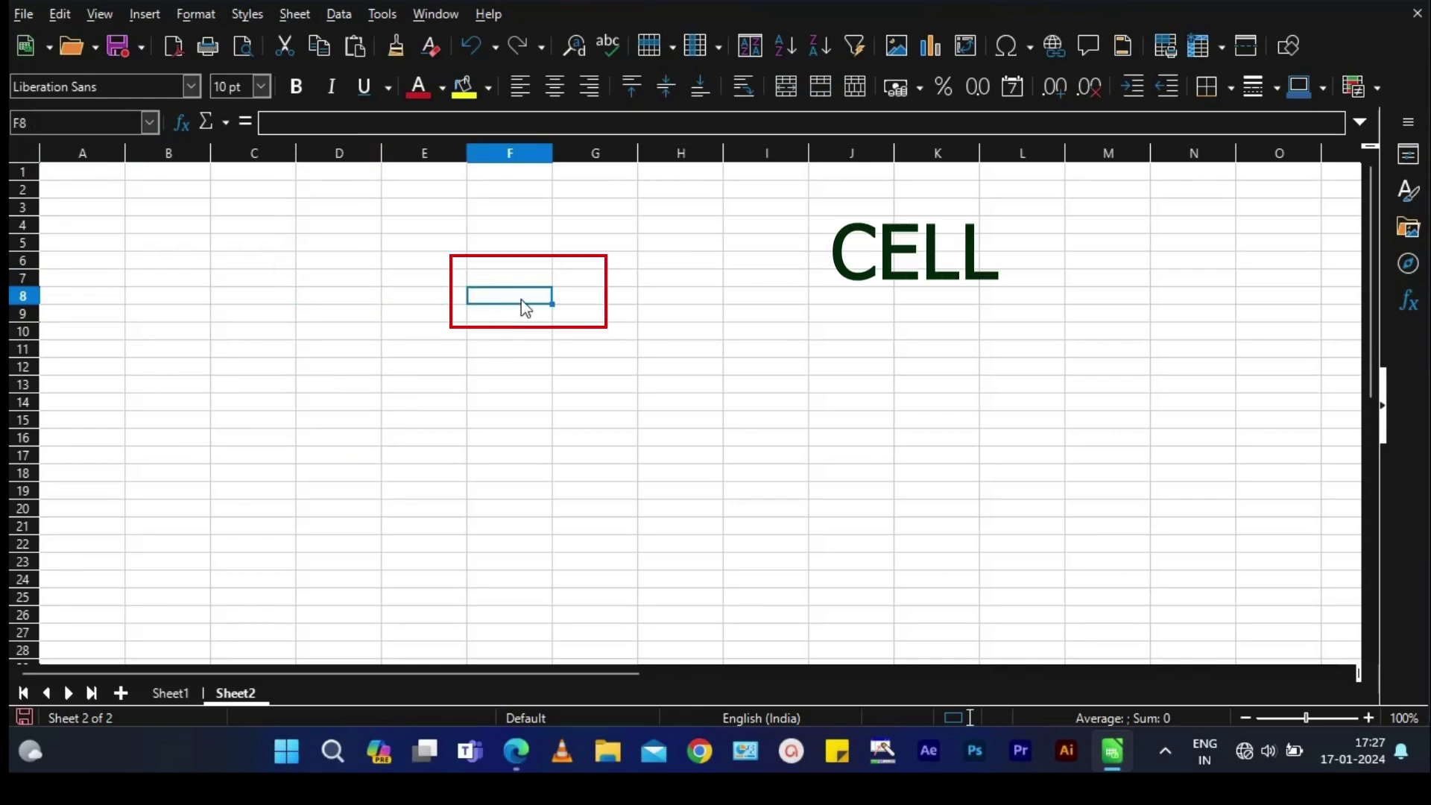
click(507, 314)
click(504, 332)
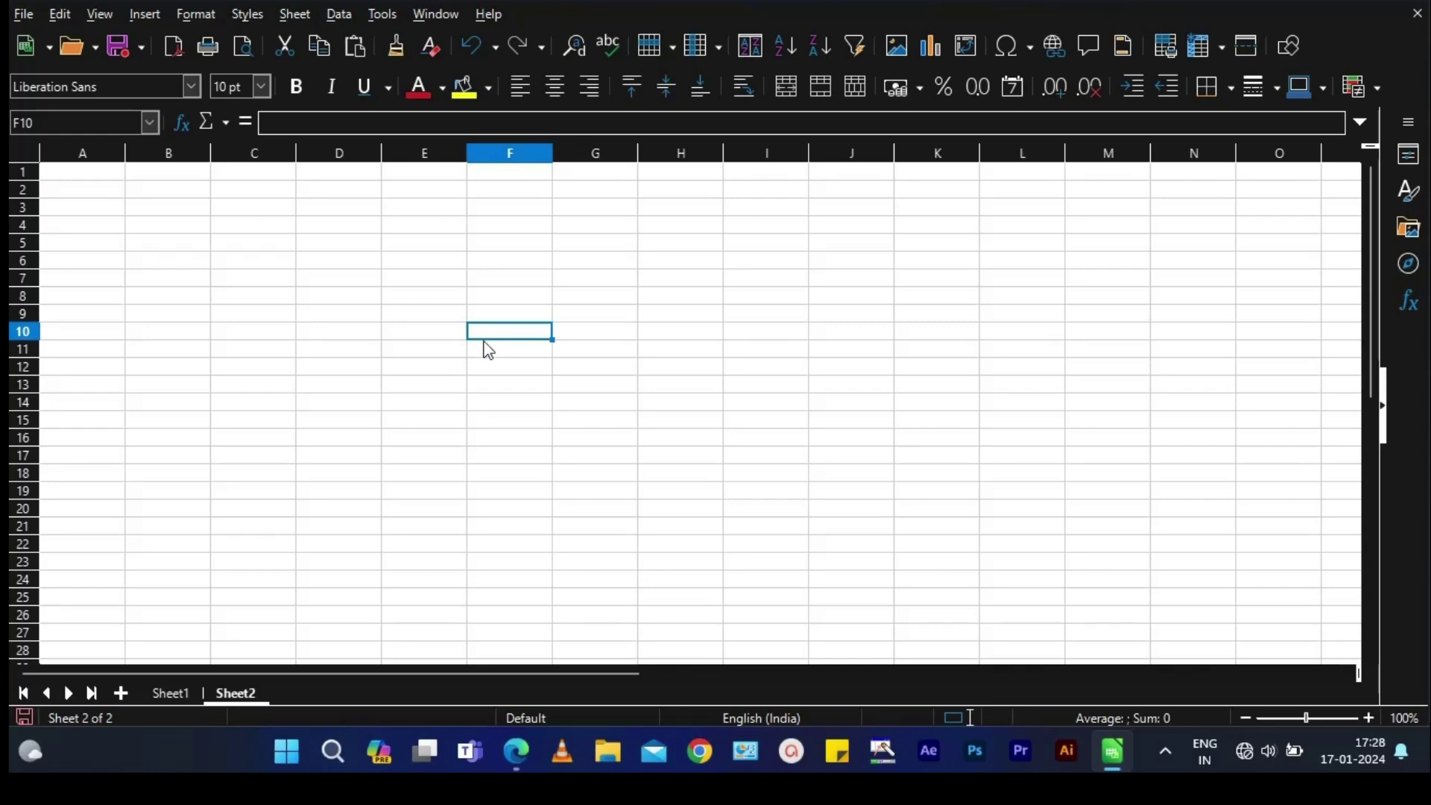
Start a formula in F11 by clicking references F8, G13 and F12, removing one with Backspace.
text(=)
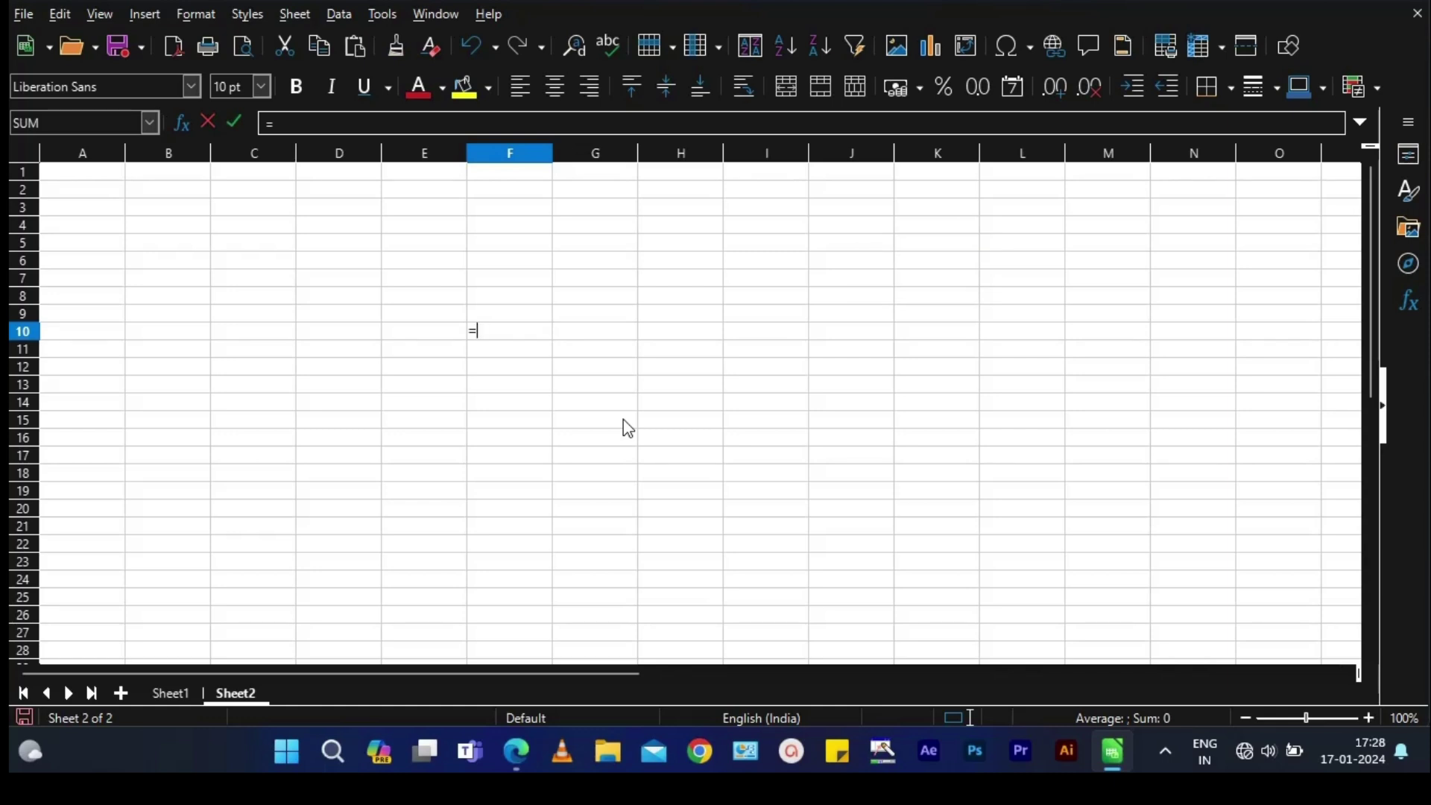
key(Escape)
key(Down)
key(Down)
key(Down)
key(Down)
key(Down)
key(Down)
key(Down)
click(510, 348)
text(=)
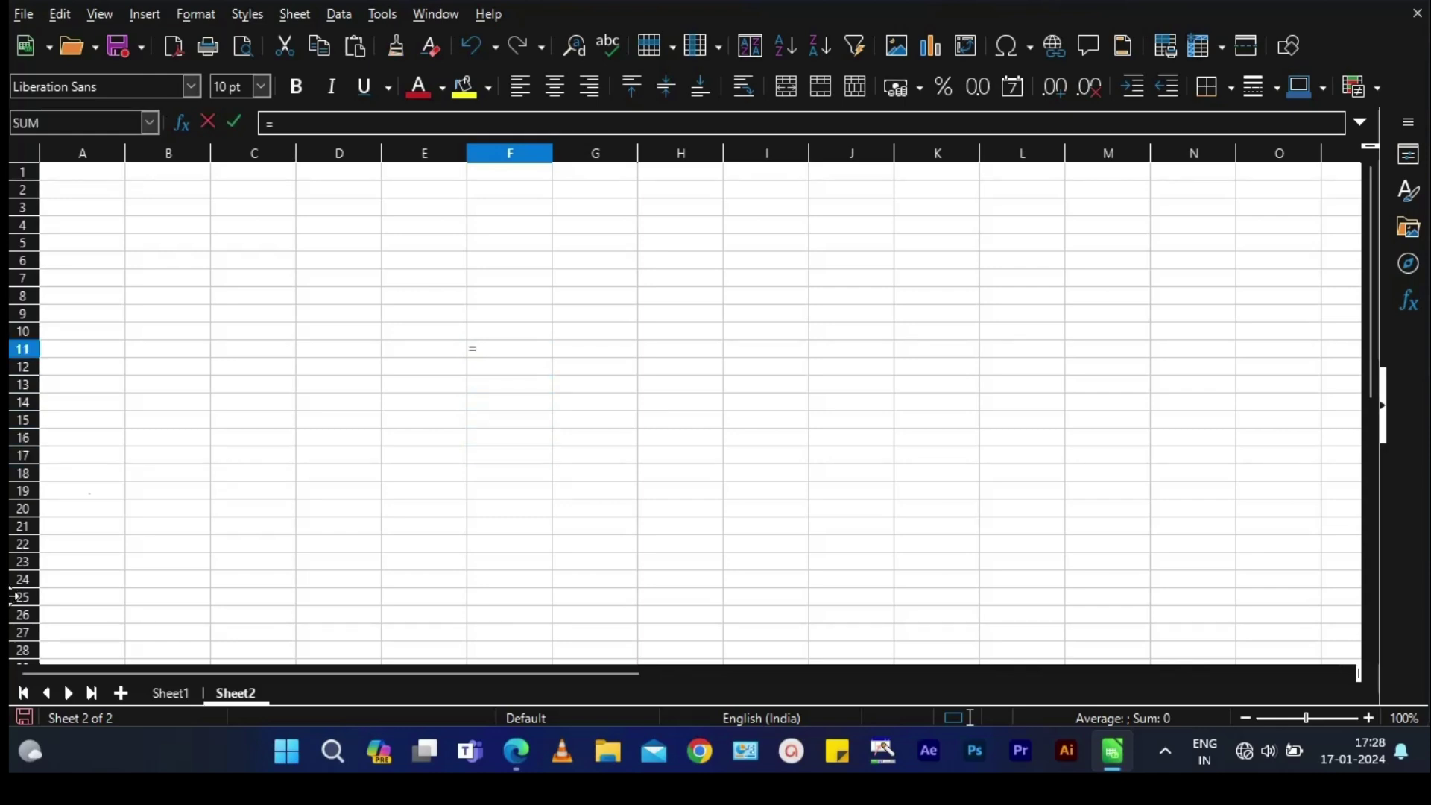
click(531, 301)
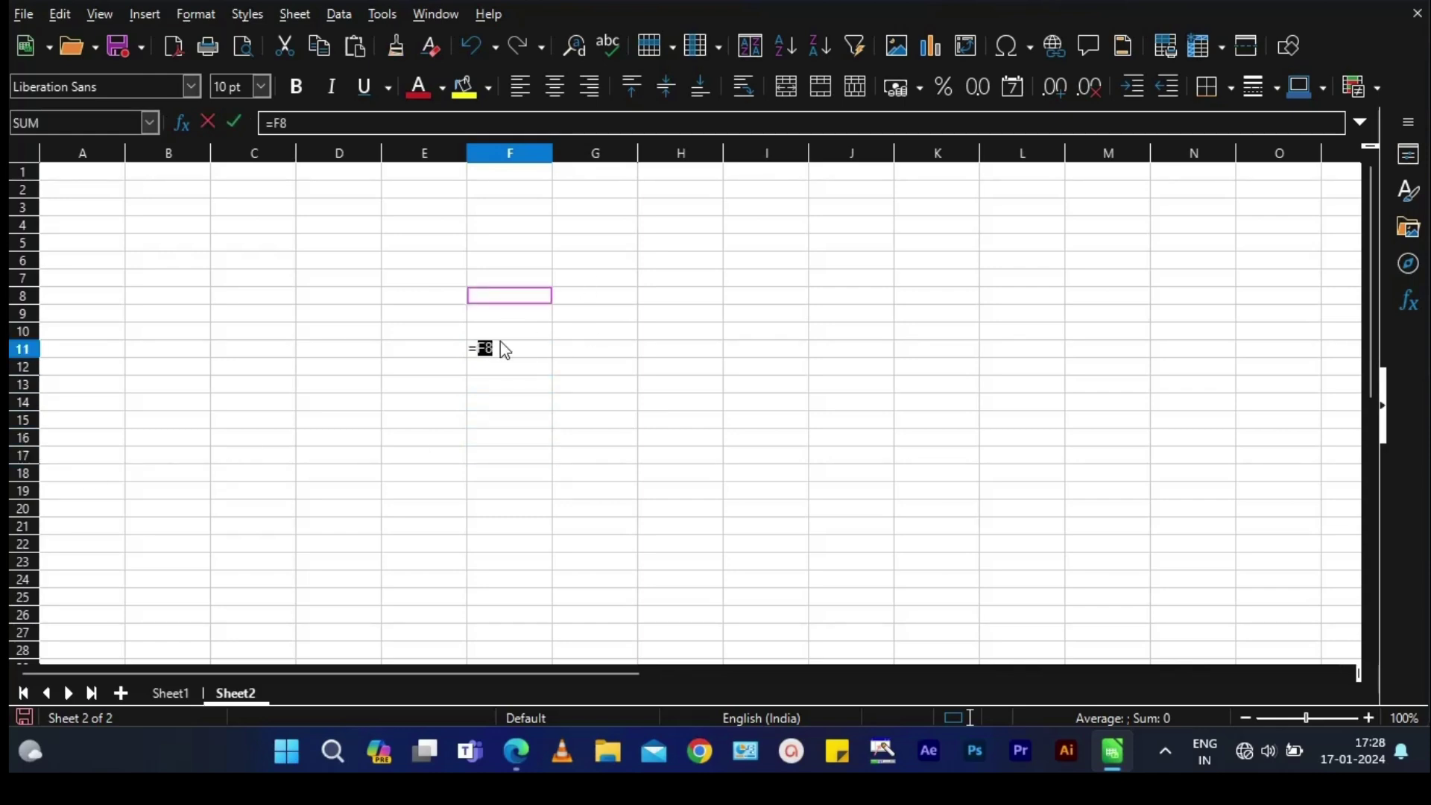
key(BackSpace)
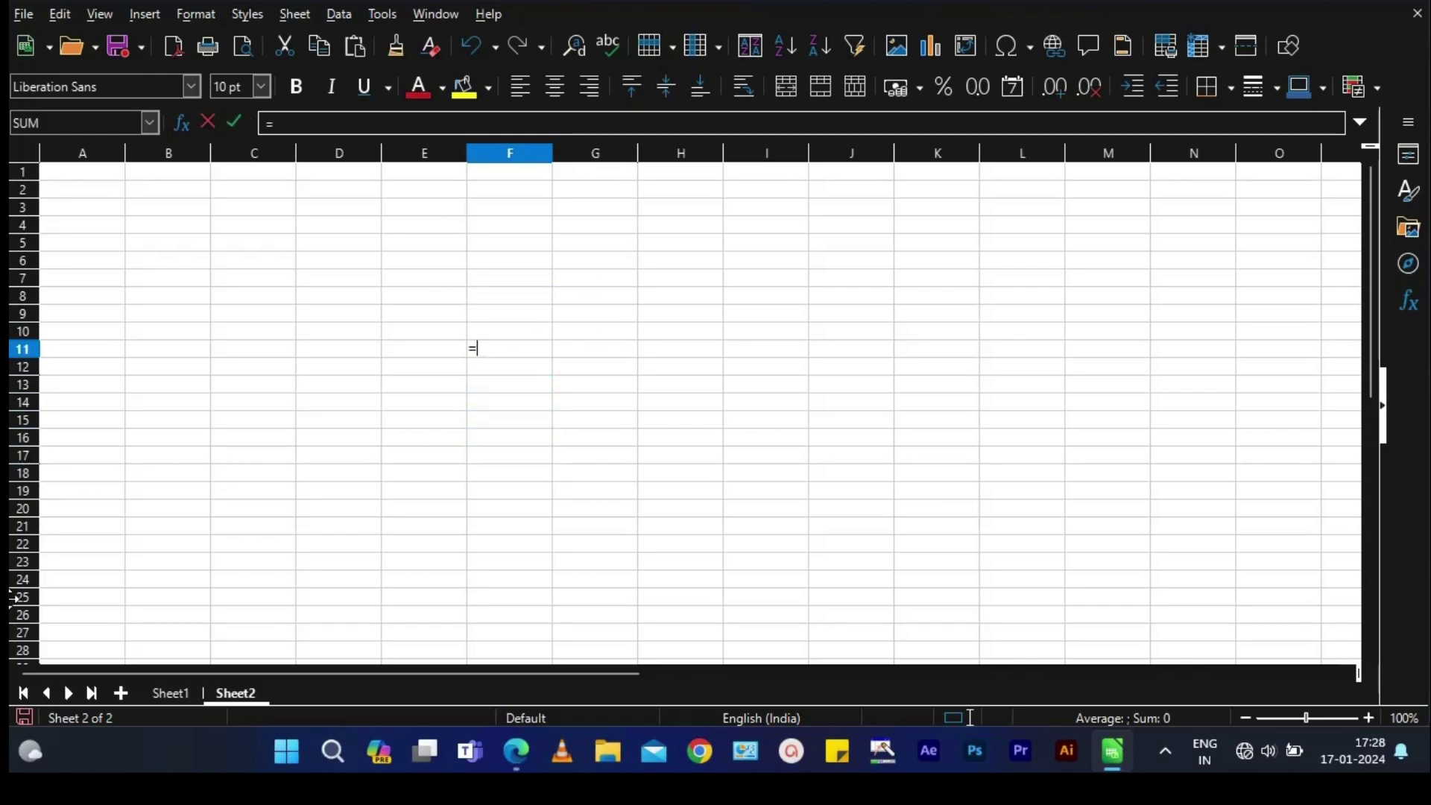
drag(522, 296, 600, 384)
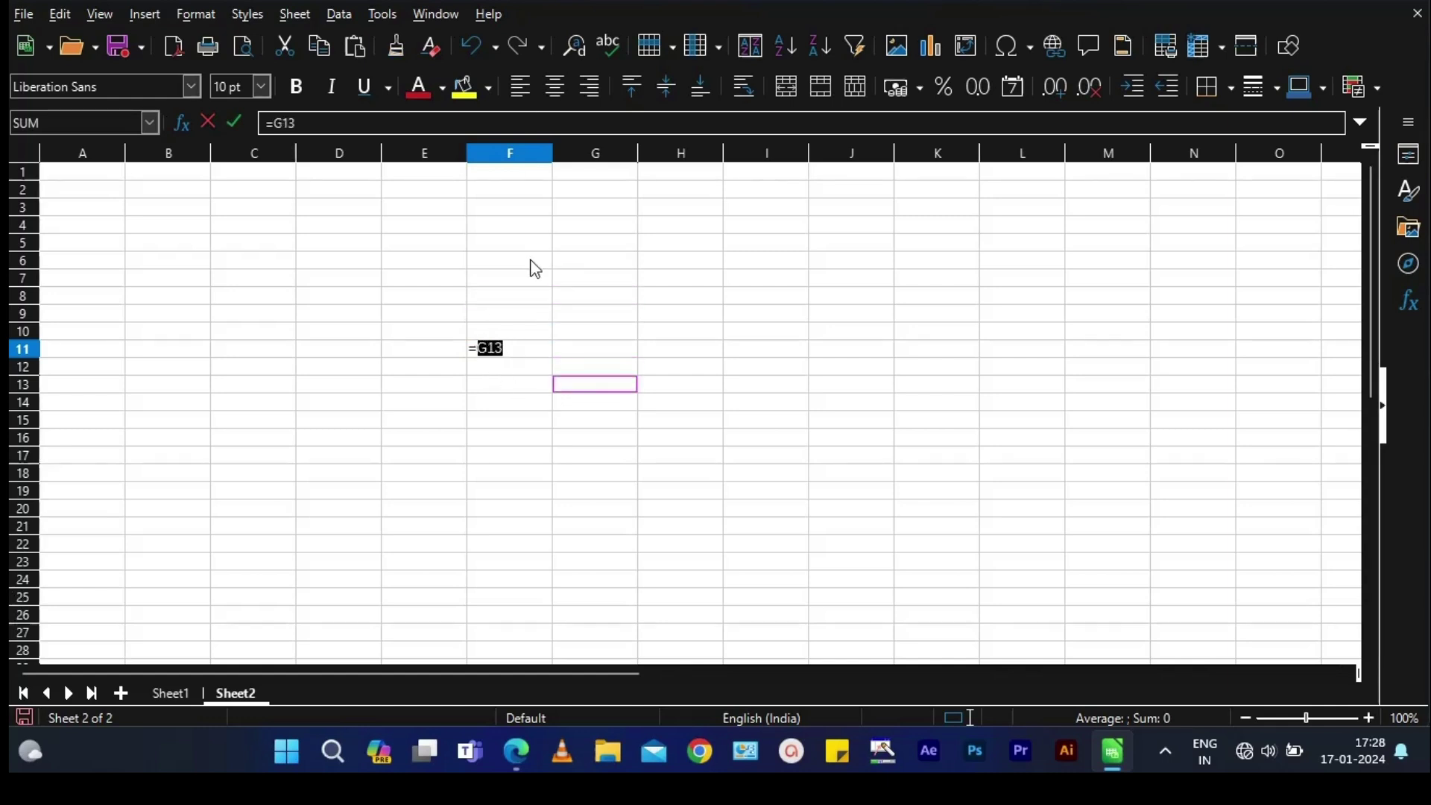
click(488, 369)
click(516, 296)
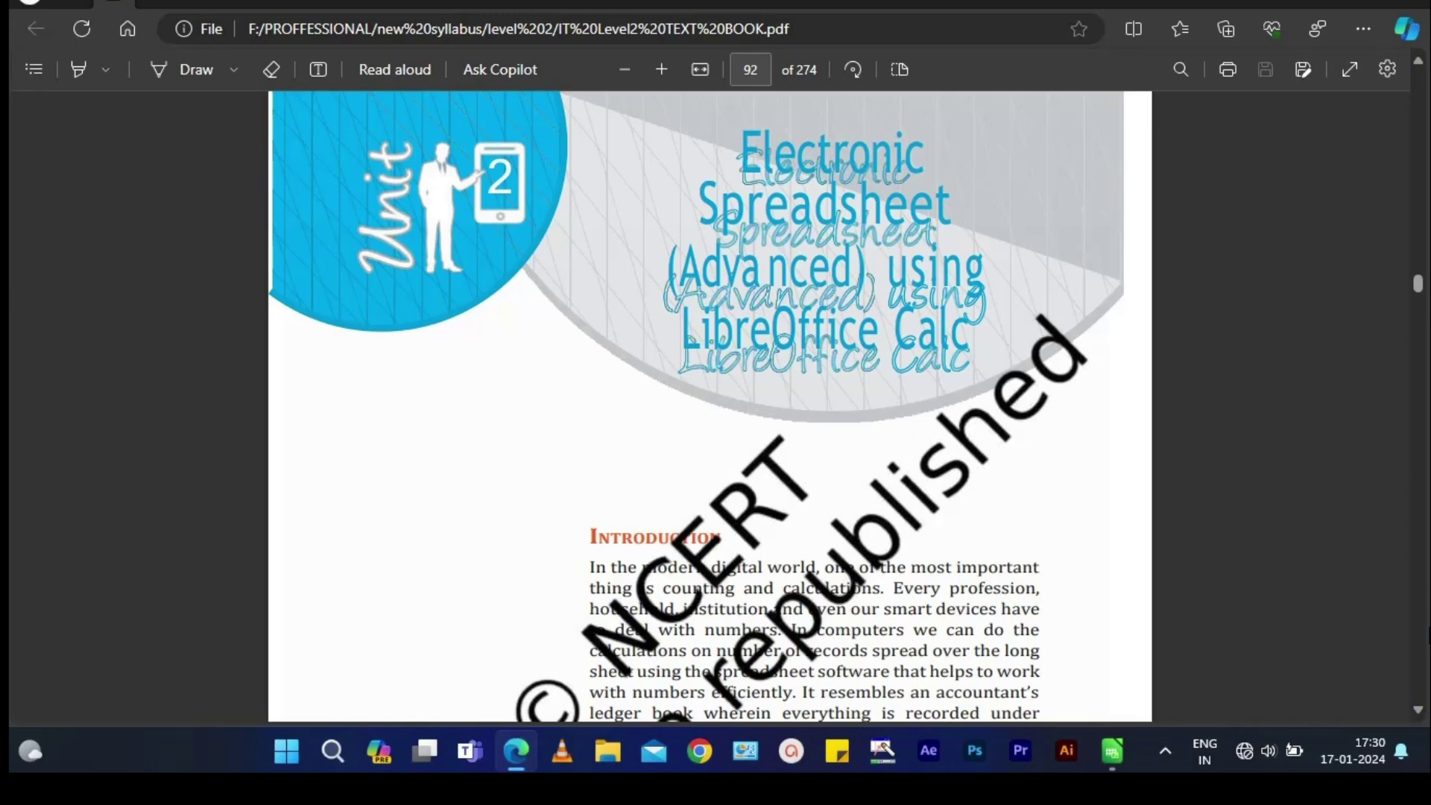
Scroll the textbook PDF from page 92 to the Consolidating Data steps on page 94.
scroll(710, 406, down, 5)
scroll(709, 406, down, 5)
scroll(710, 406, down, 5)
scroll(709, 406, down, 5)
scroll(709, 406, down, 2)
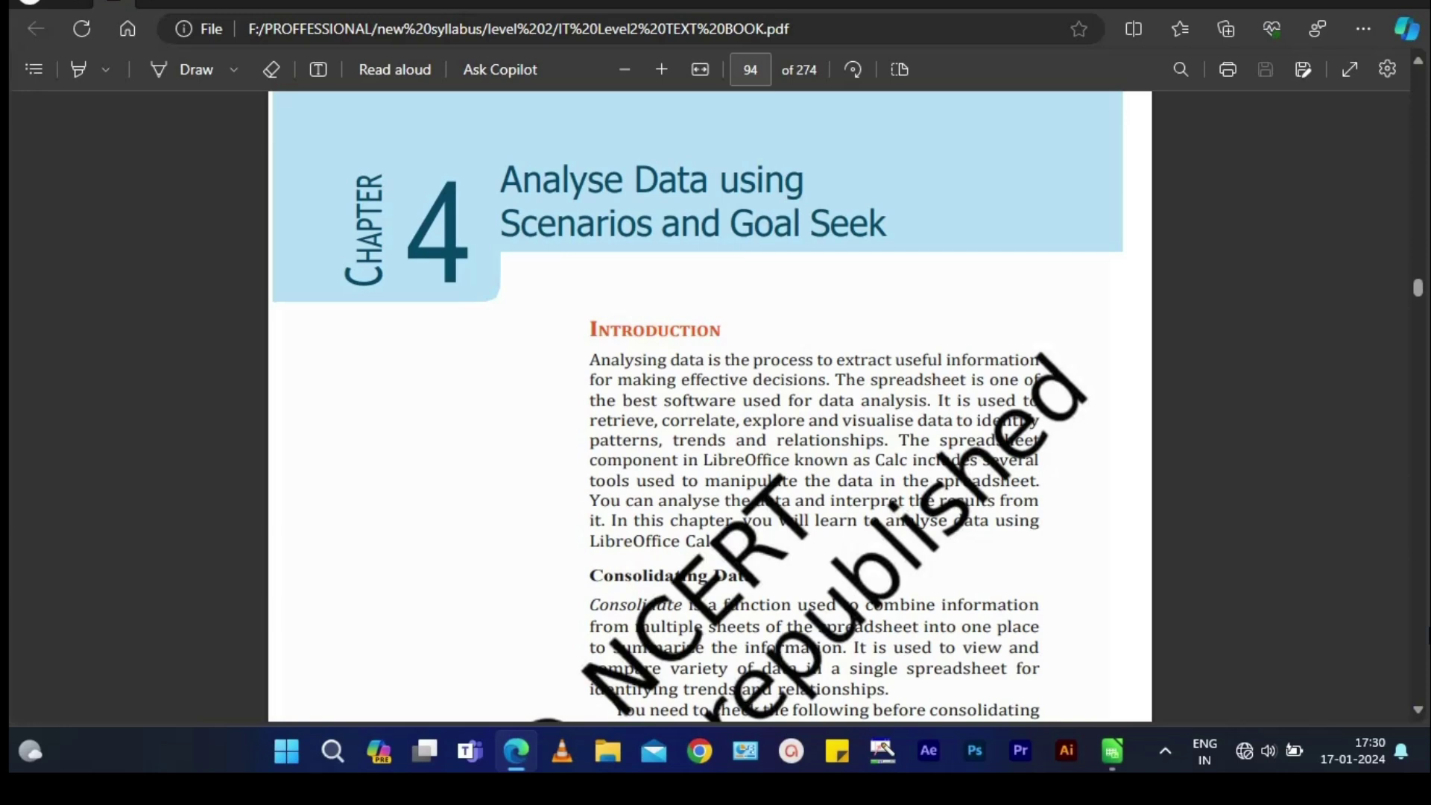
scroll(709, 407, down, 2)
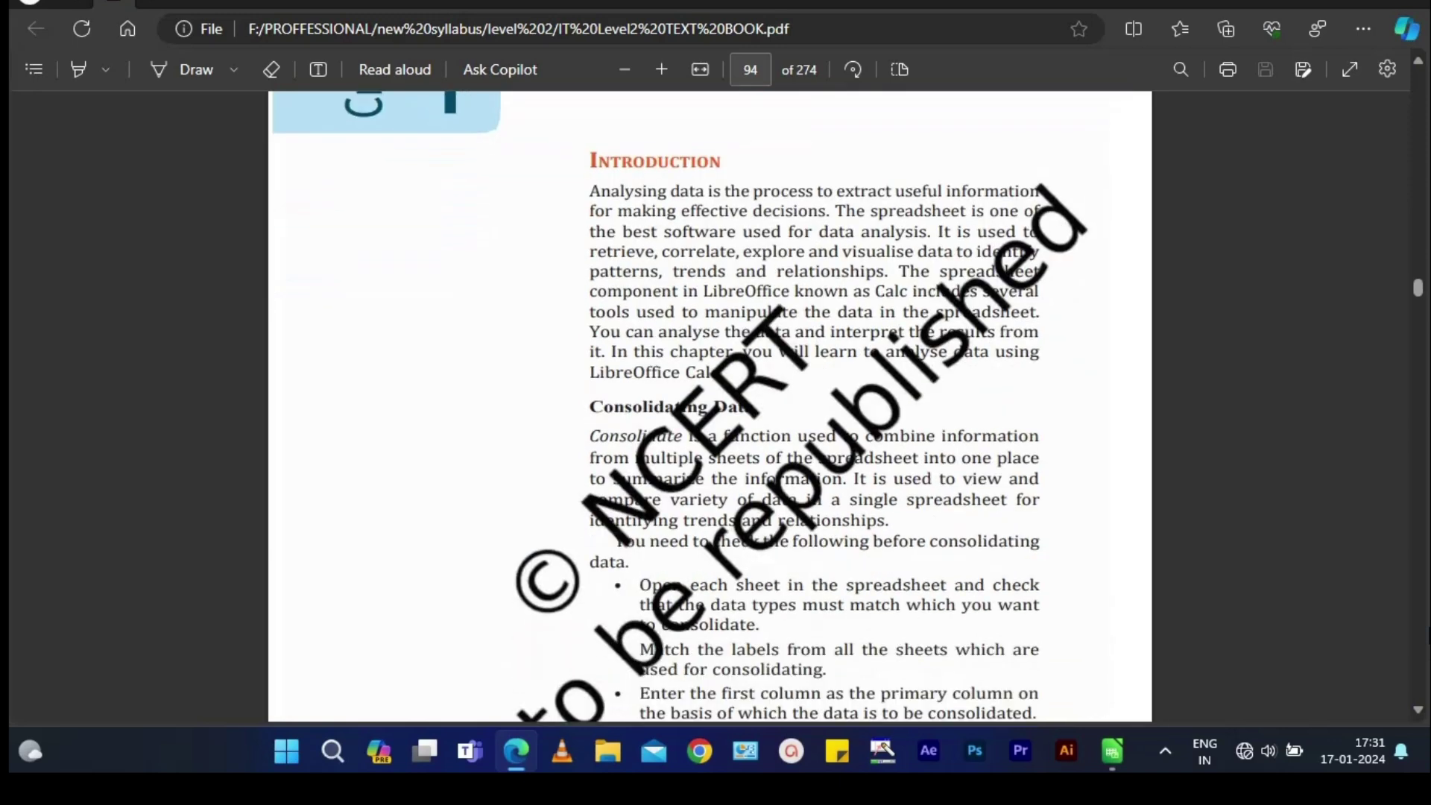
scroll(709, 406, down, 1)
scroll(710, 406, down, 2)
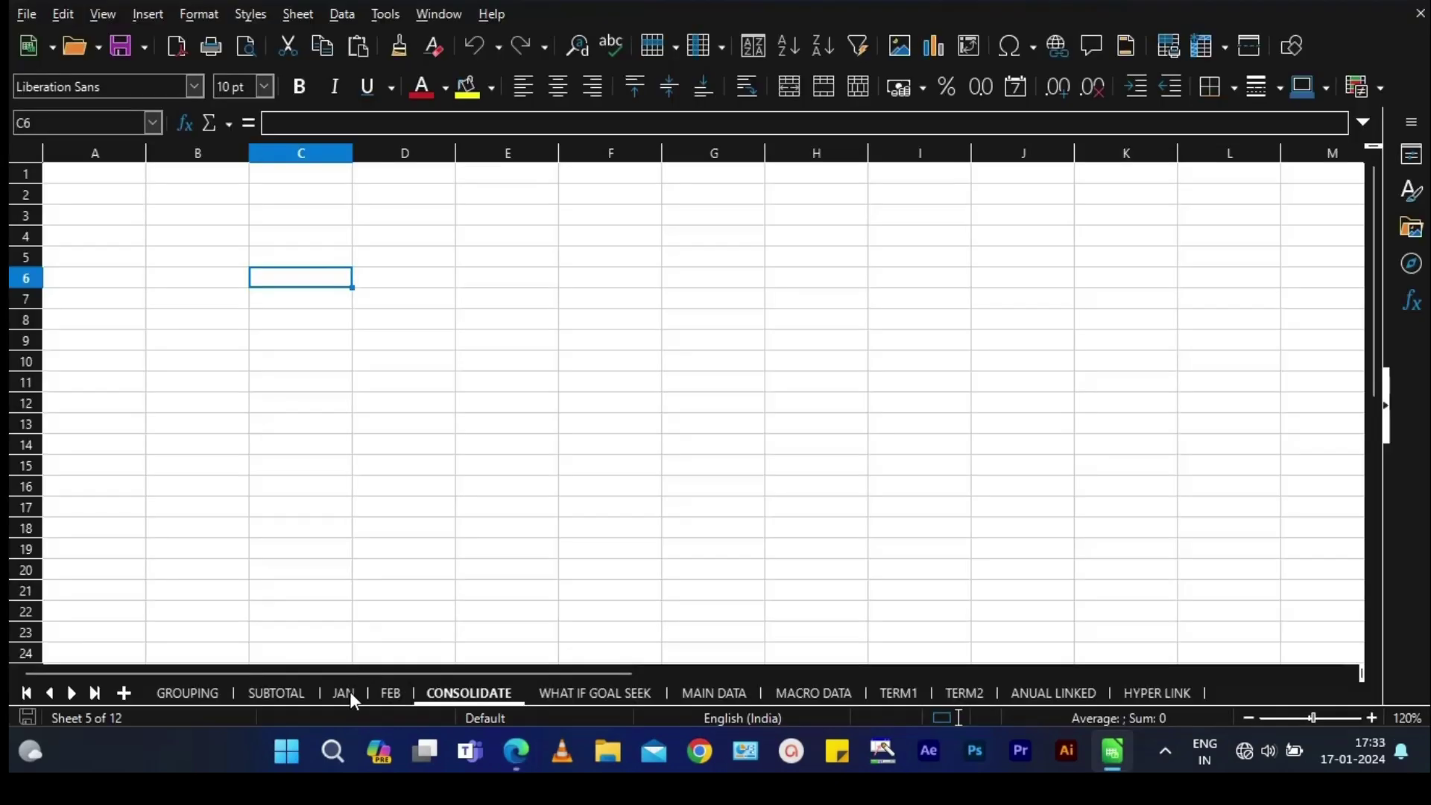
click(350, 692)
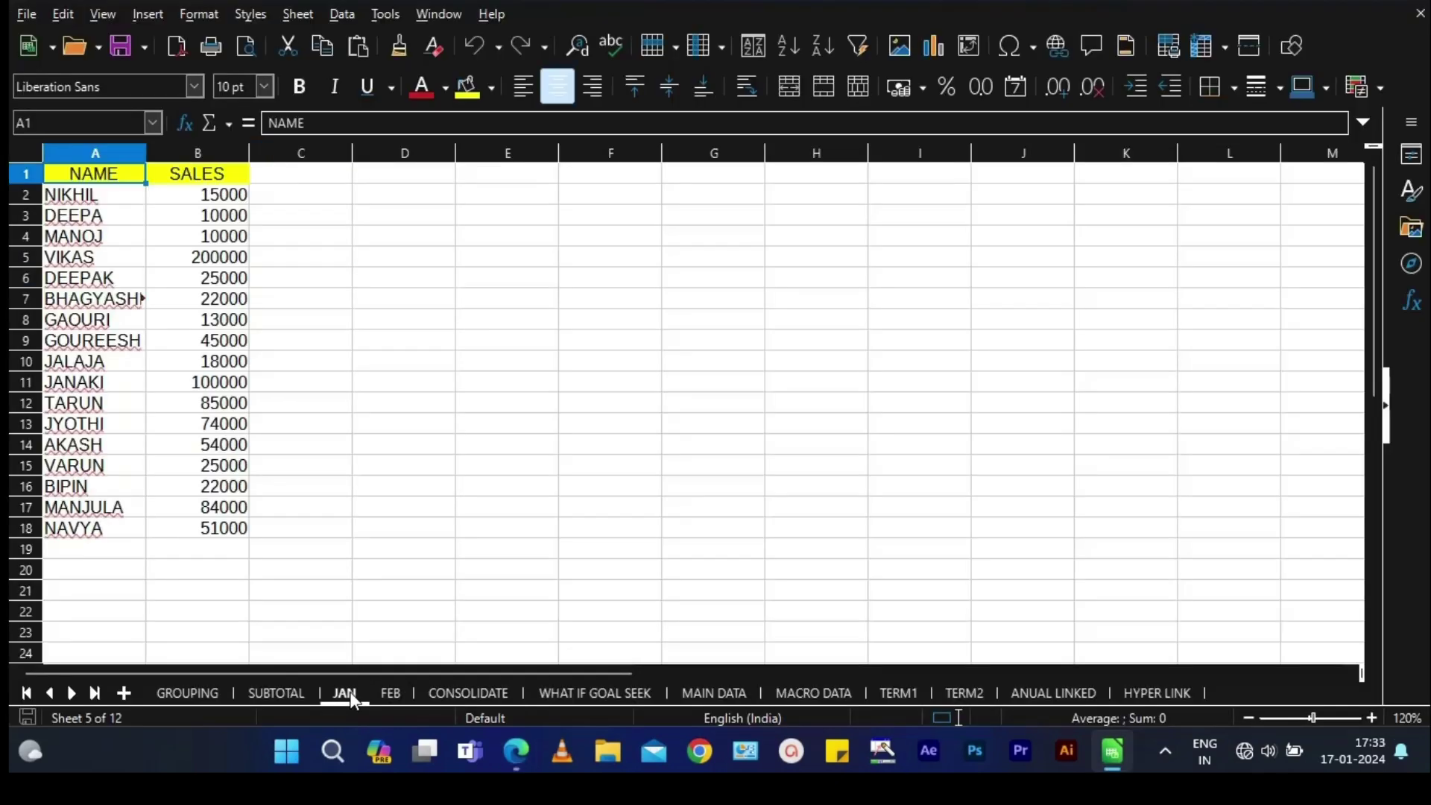
Apply All Borders to the JAN sheet's NAME/SALES table A1:B18.
drag(97, 196, 110, 529)
drag(237, 198, 215, 530)
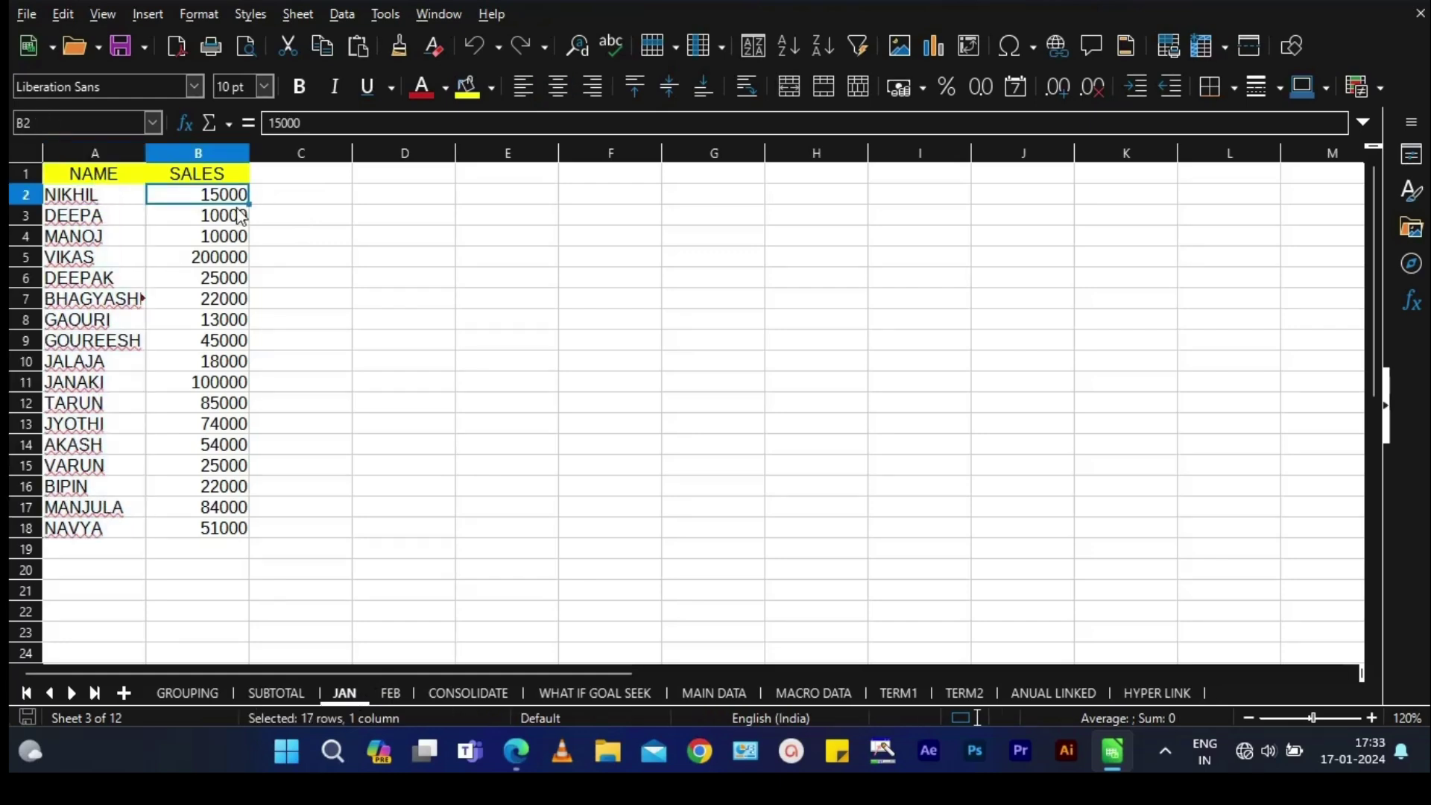
click(437, 284)
drag(104, 177, 204, 536)
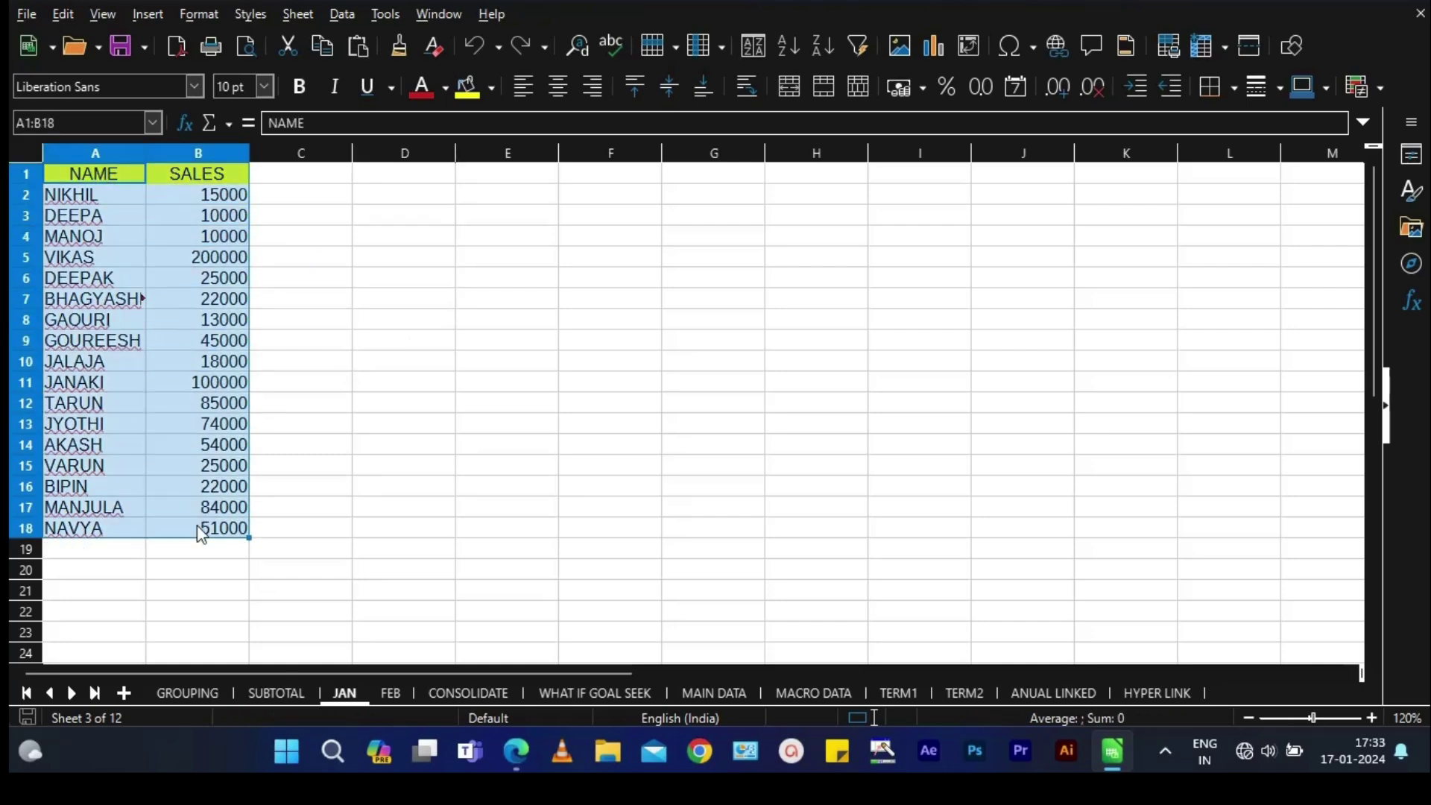
click(1233, 87)
click(1246, 200)
click(507, 403)
mouse_move(516, 749)
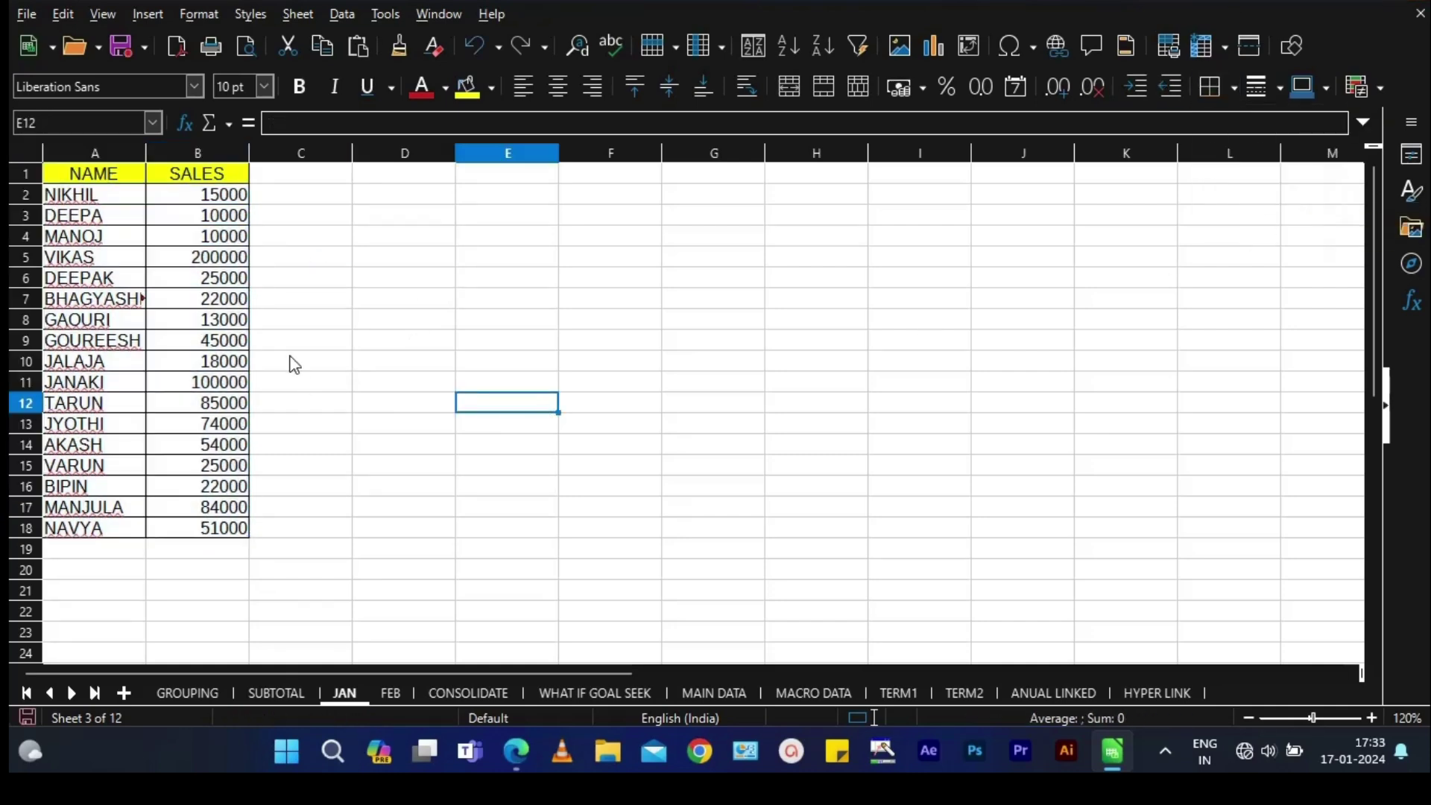
Change the first sales value in B2 to 20000.
click(222, 196)
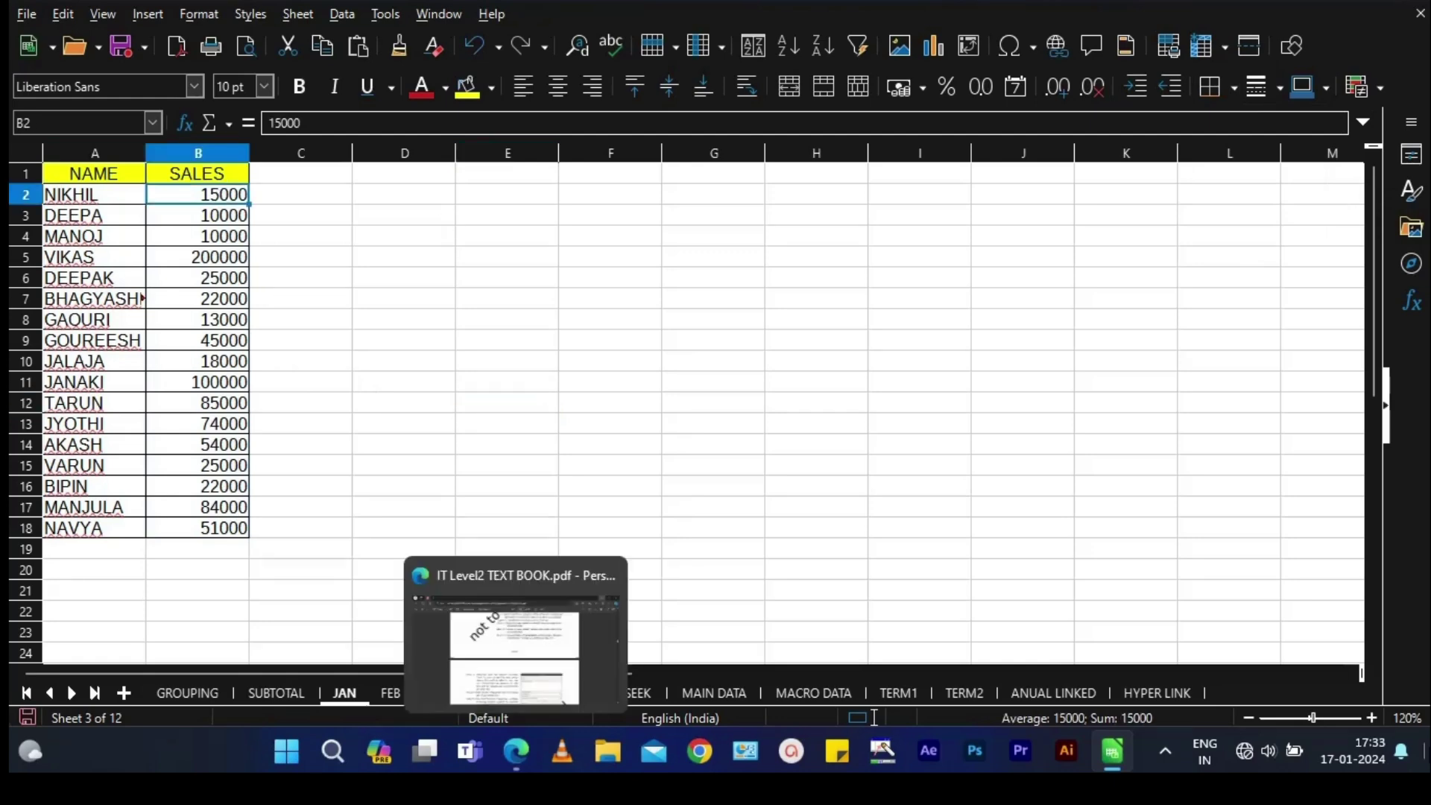
text(20000)
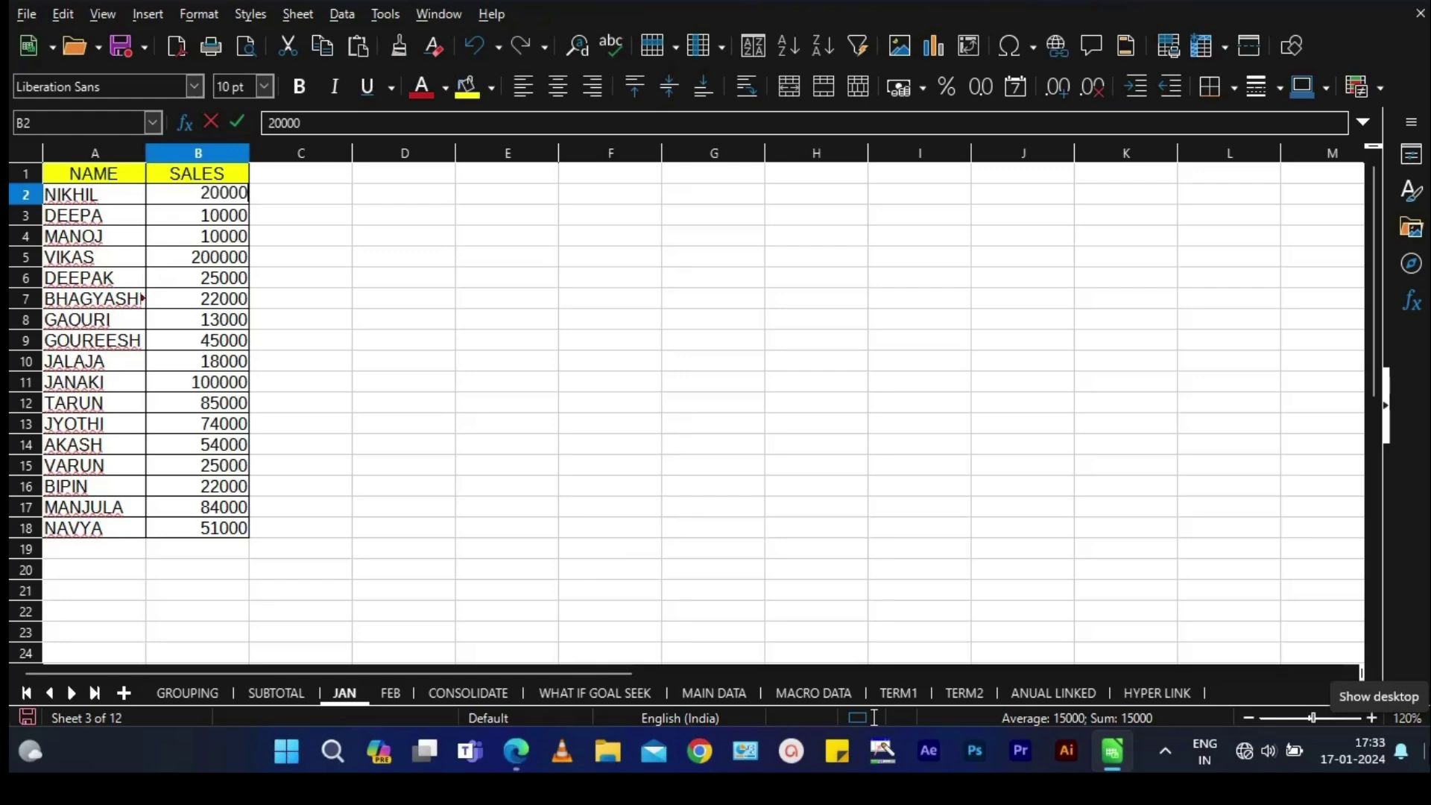
key(Return)
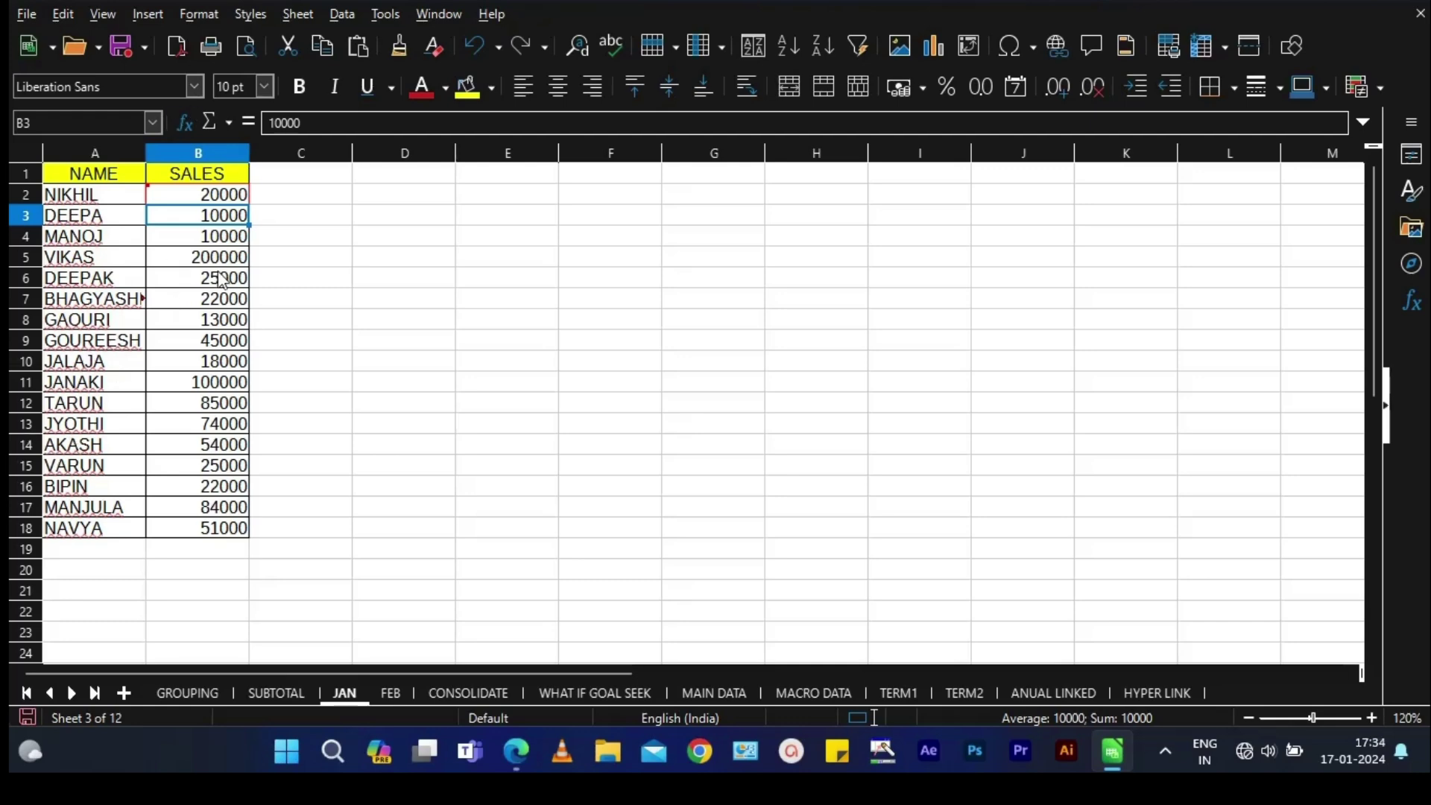
Apply All Borders to the FEB sheet's table A1:B18.
click(389, 693)
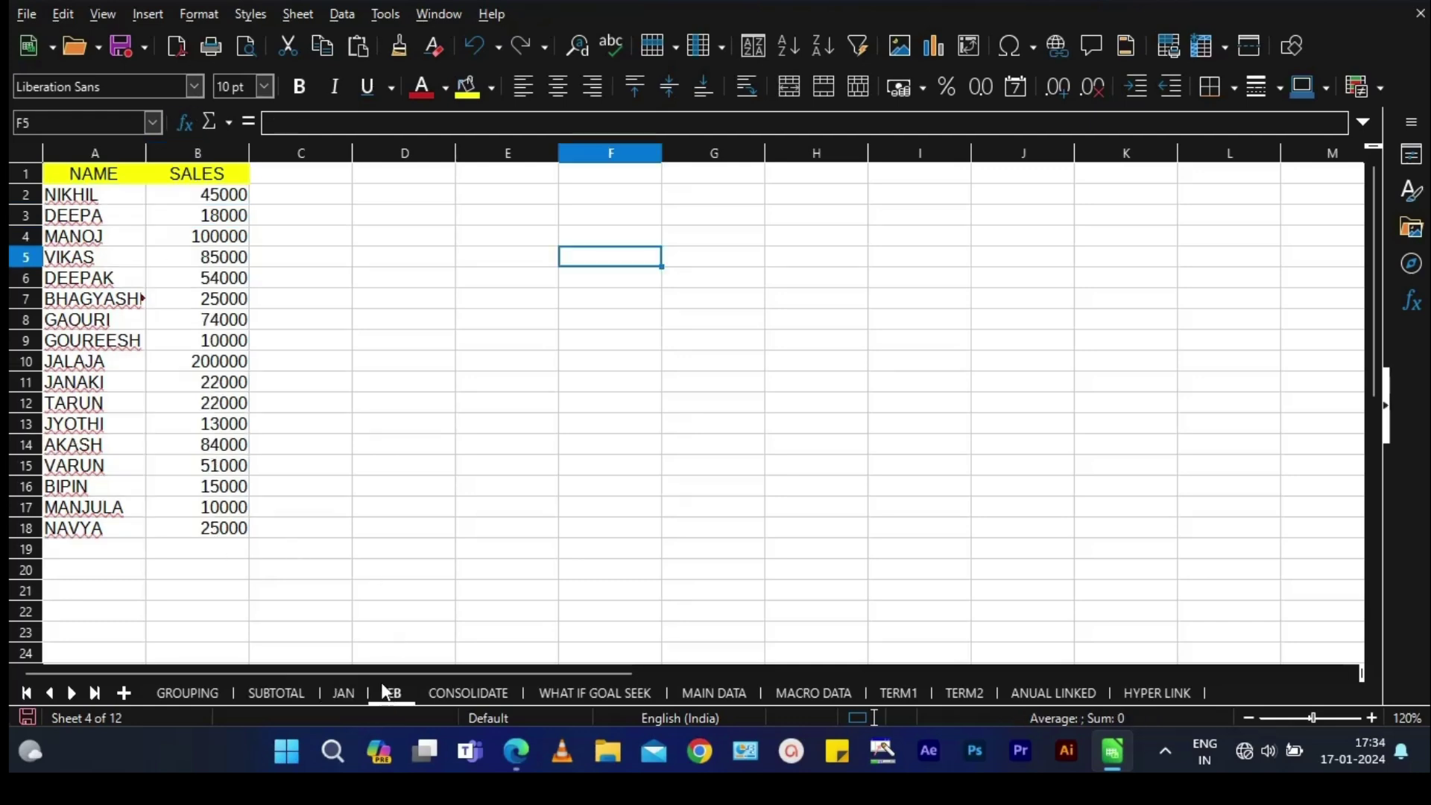
drag(103, 173, 237, 527)
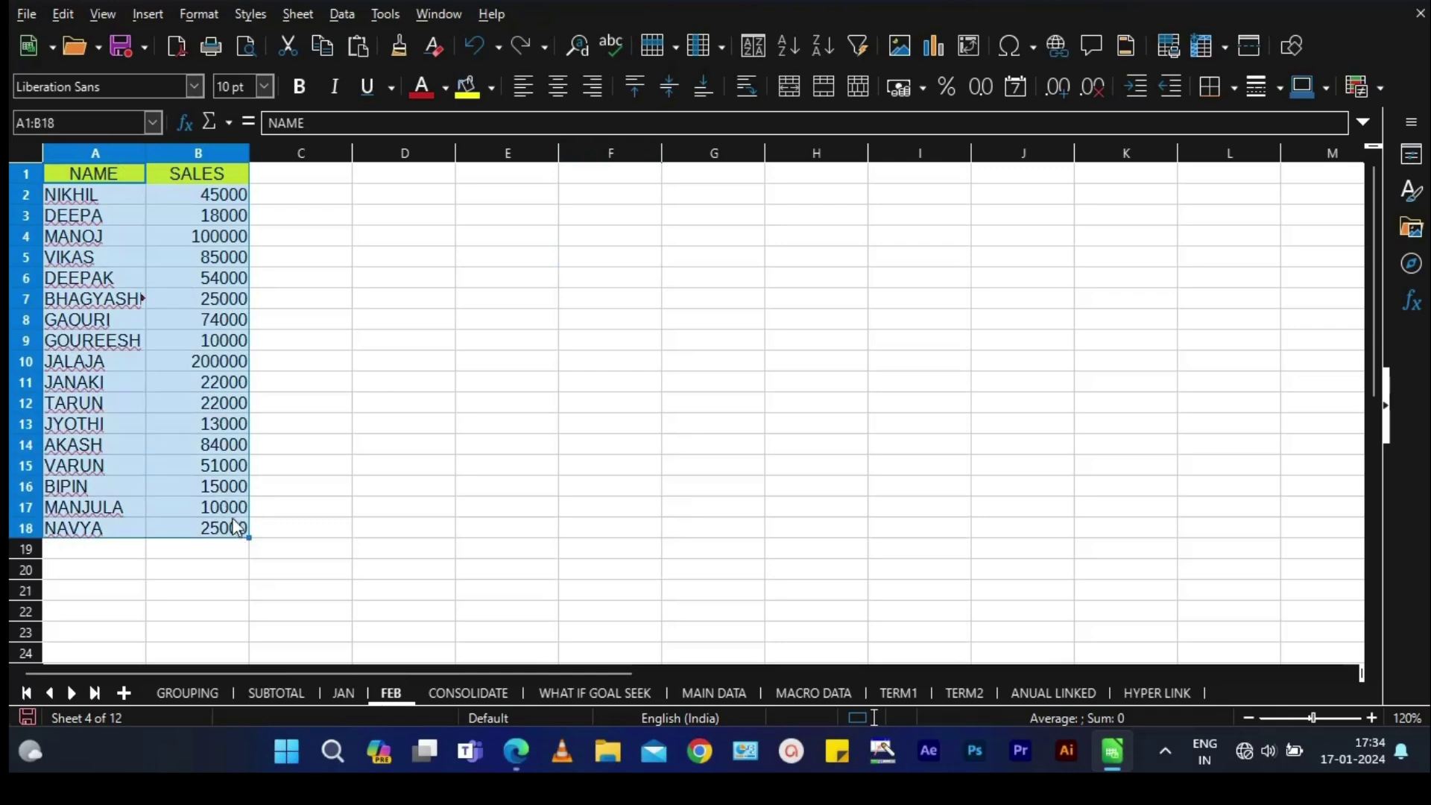
click(1234, 87)
click(1306, 213)
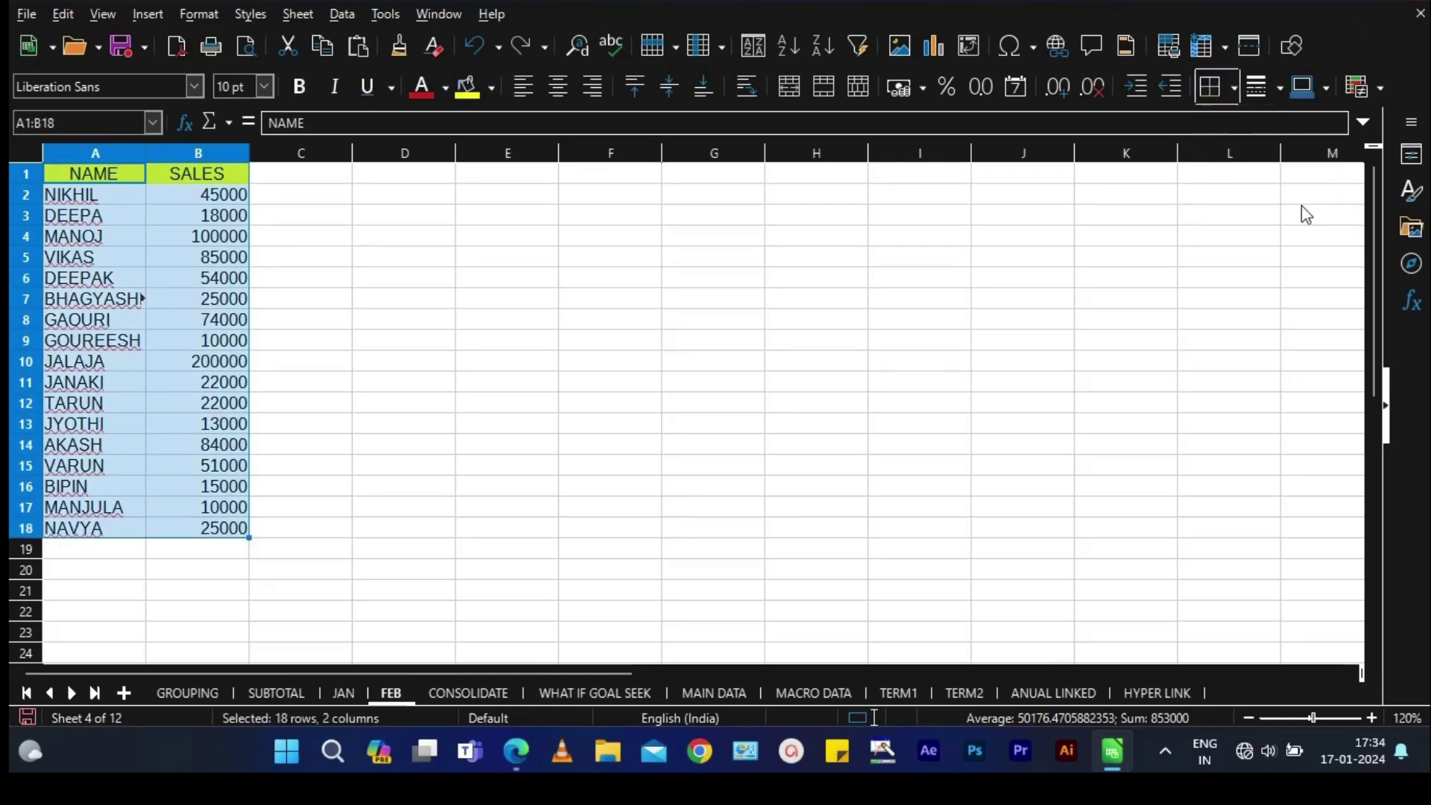
click(532, 375)
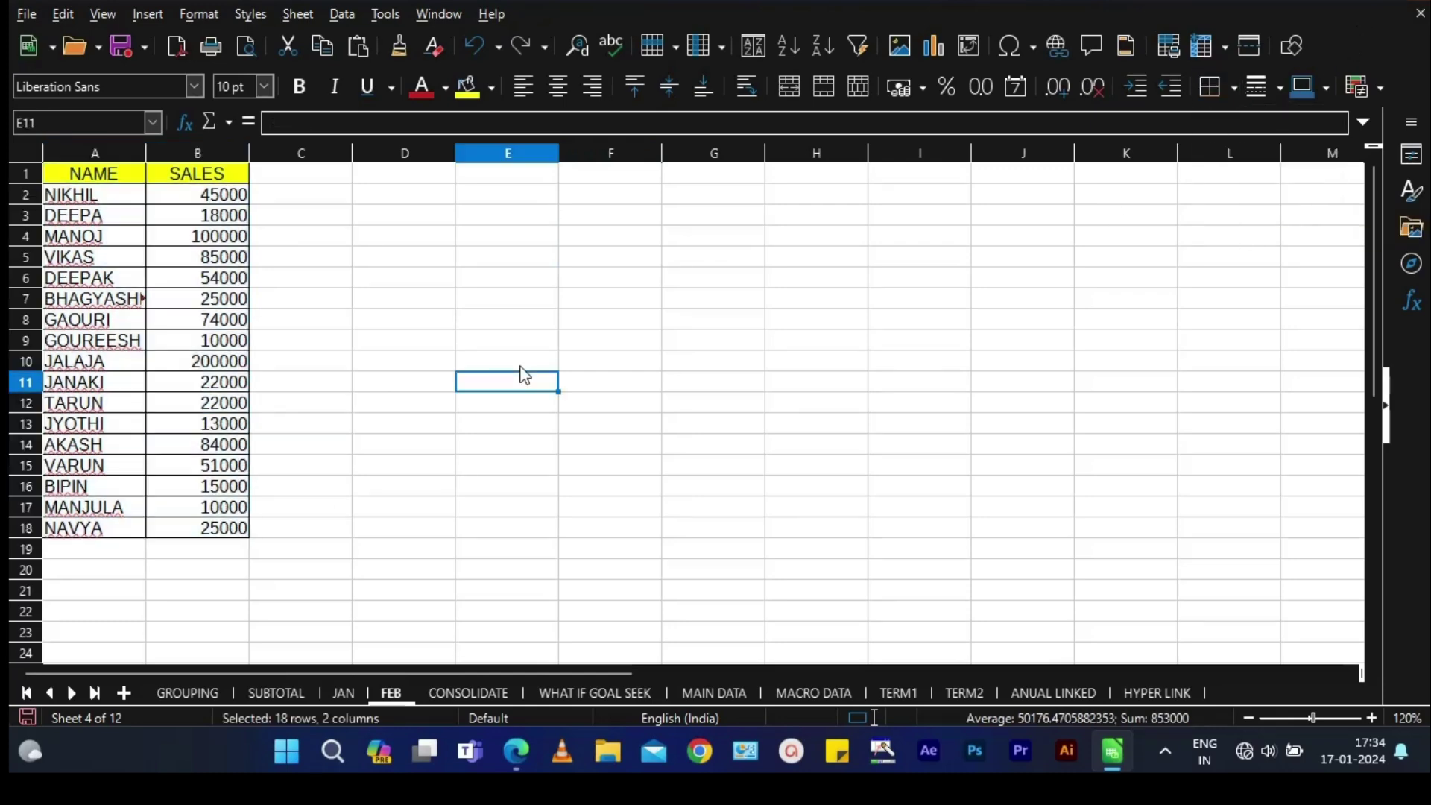
Review the CONSOLIDATE, JAN and FEB sheets, ending on the empty CONSOLIDATE sheet.
click(458, 694)
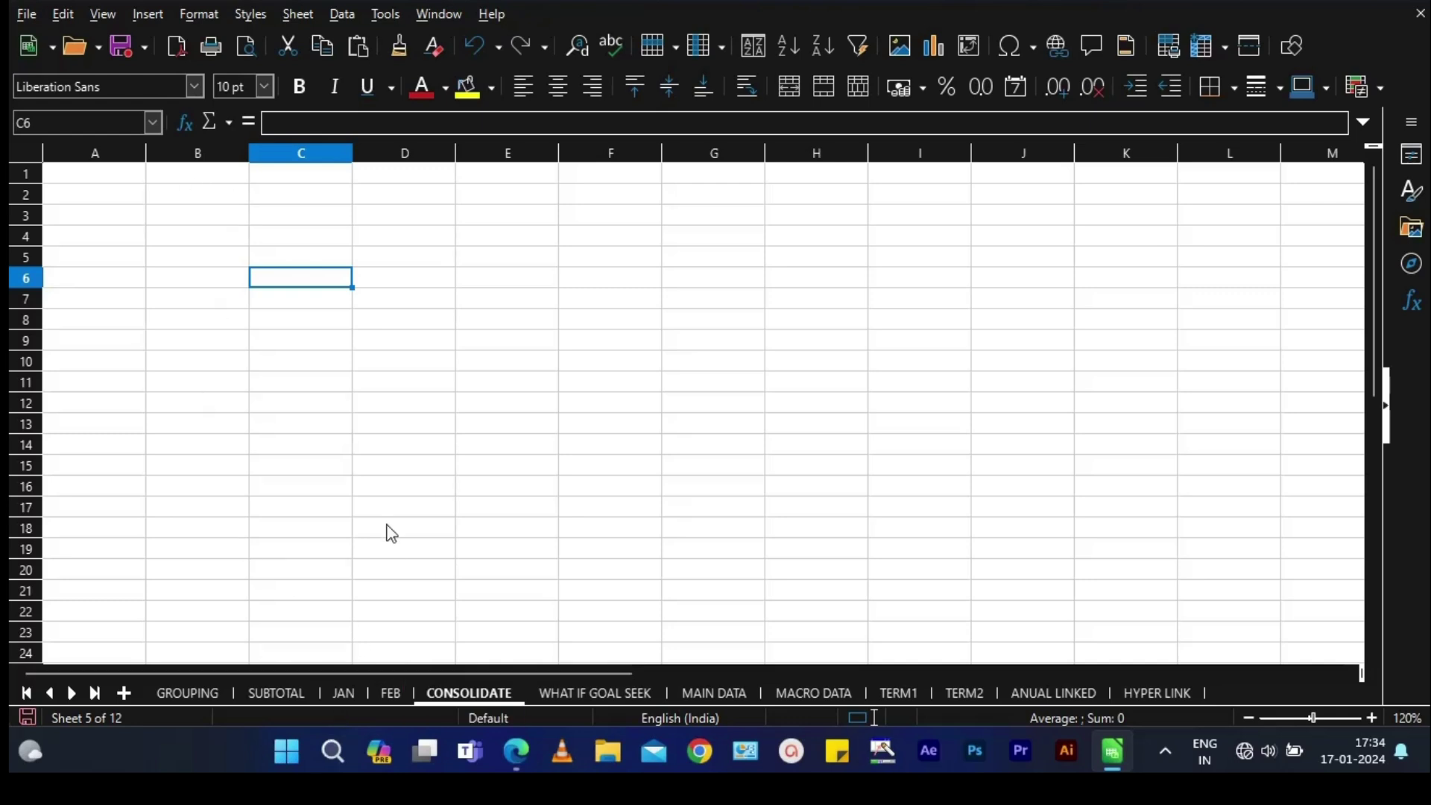
click(345, 693)
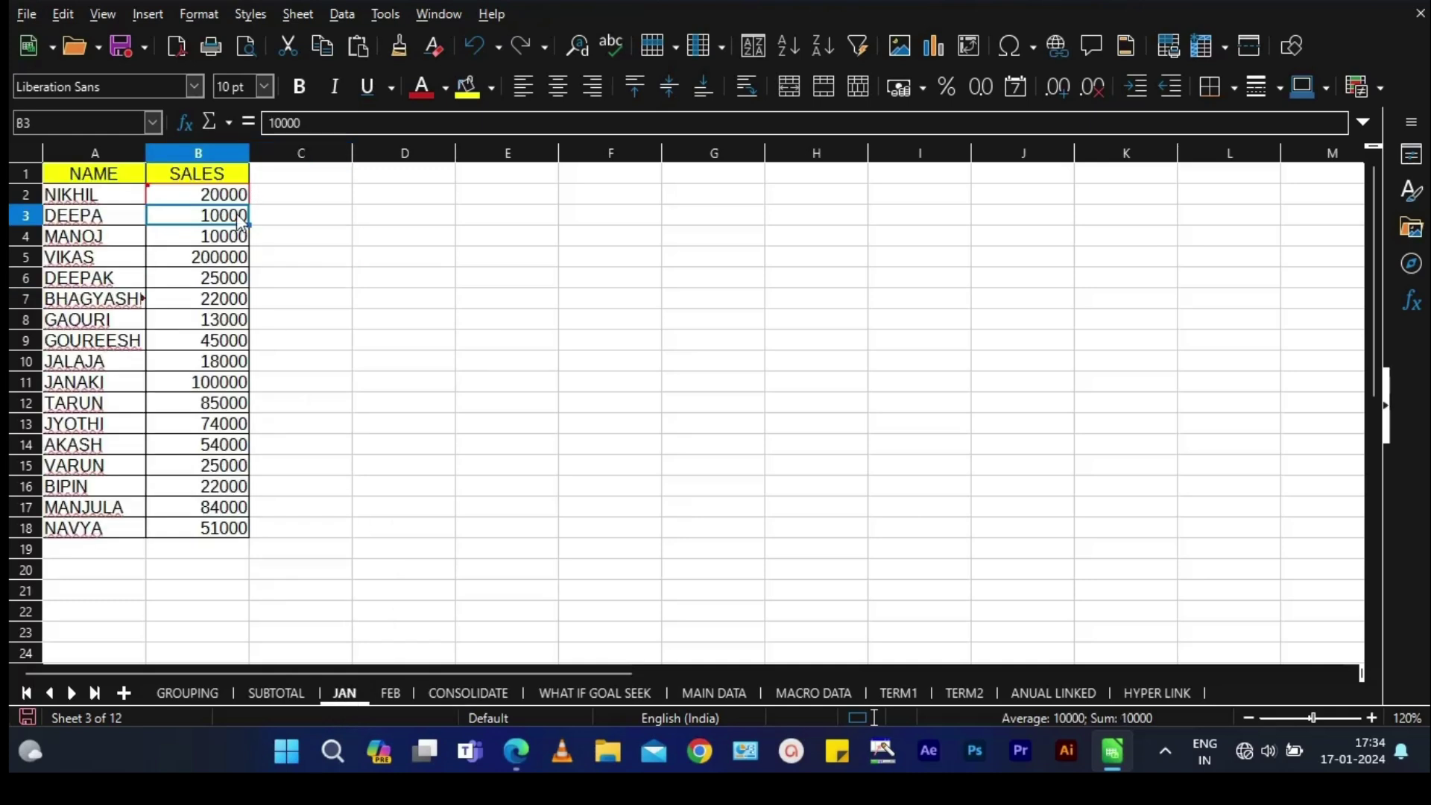
click(391, 693)
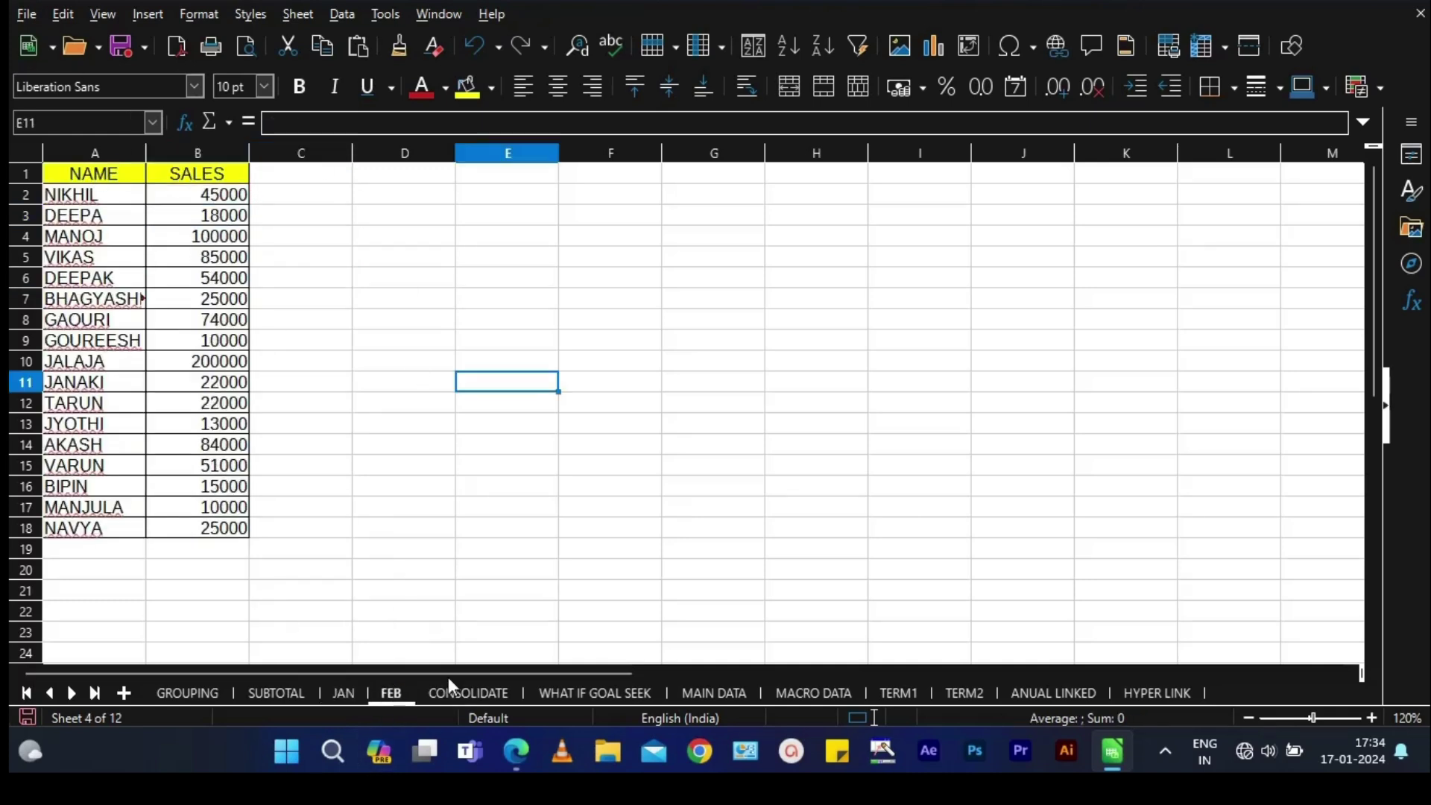
click(468, 696)
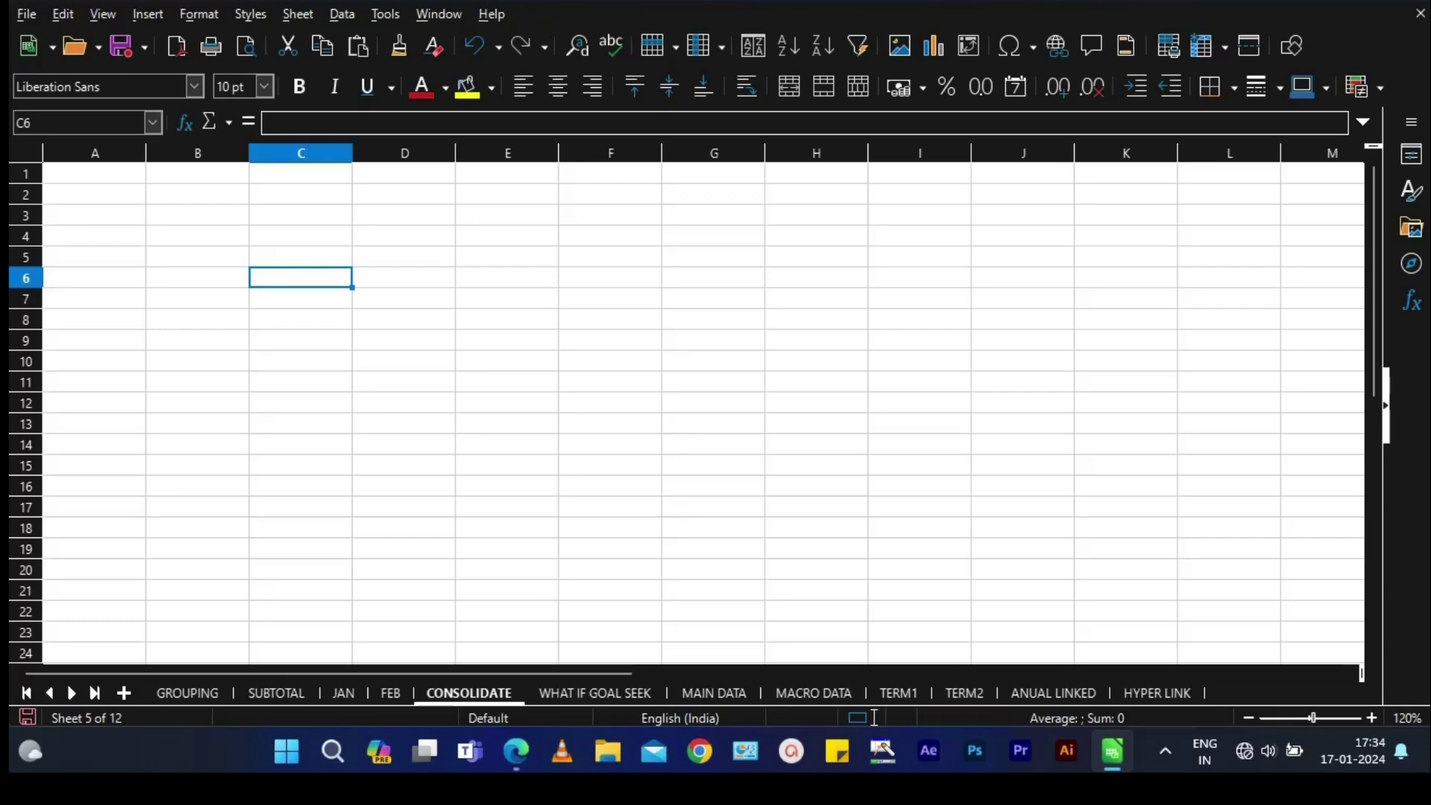
key(alt+Tab)
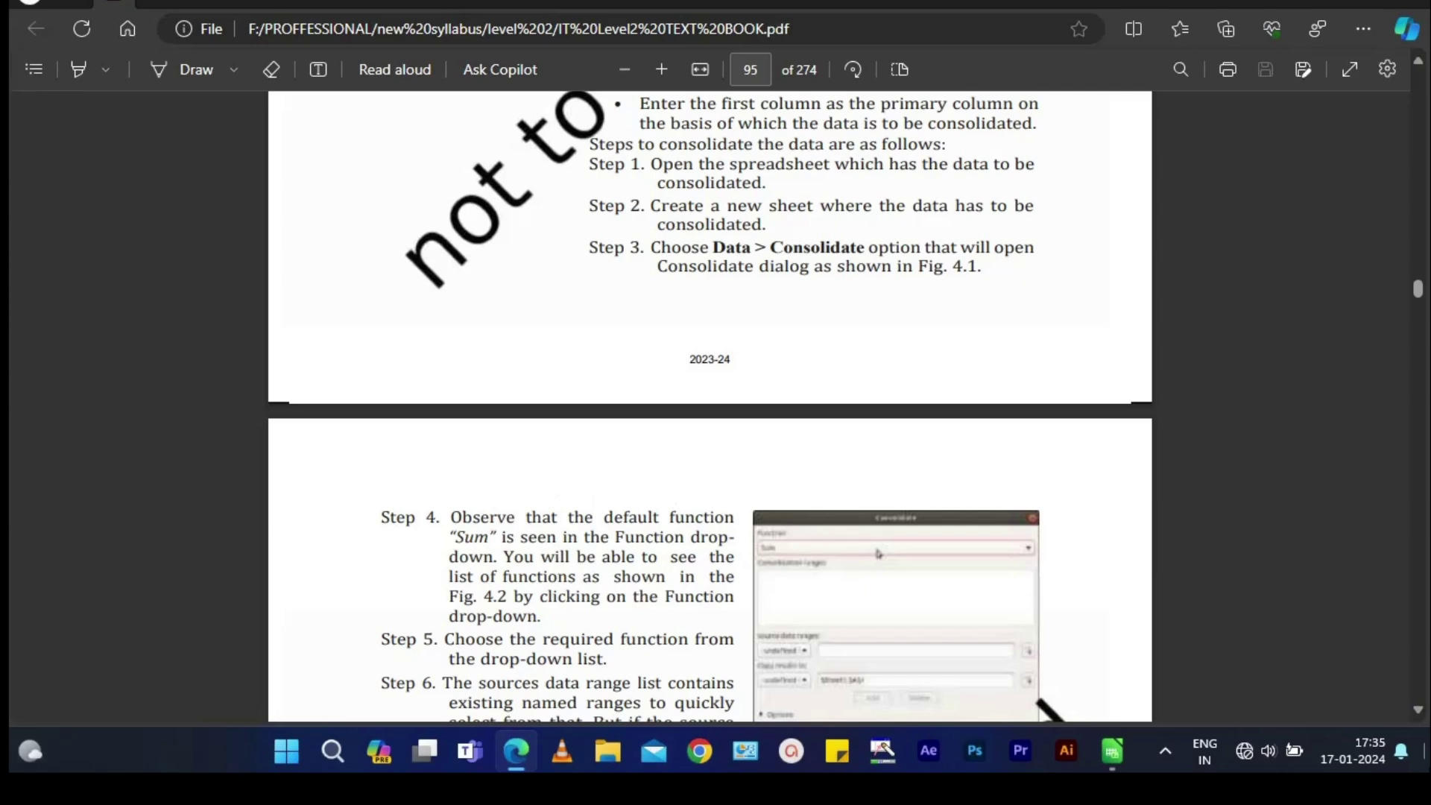
Scroll the PDF to page 95 to read consolidation Steps 4–10 and Figs. 4.1–4.2.
scroll(1418, 714, down, 2)
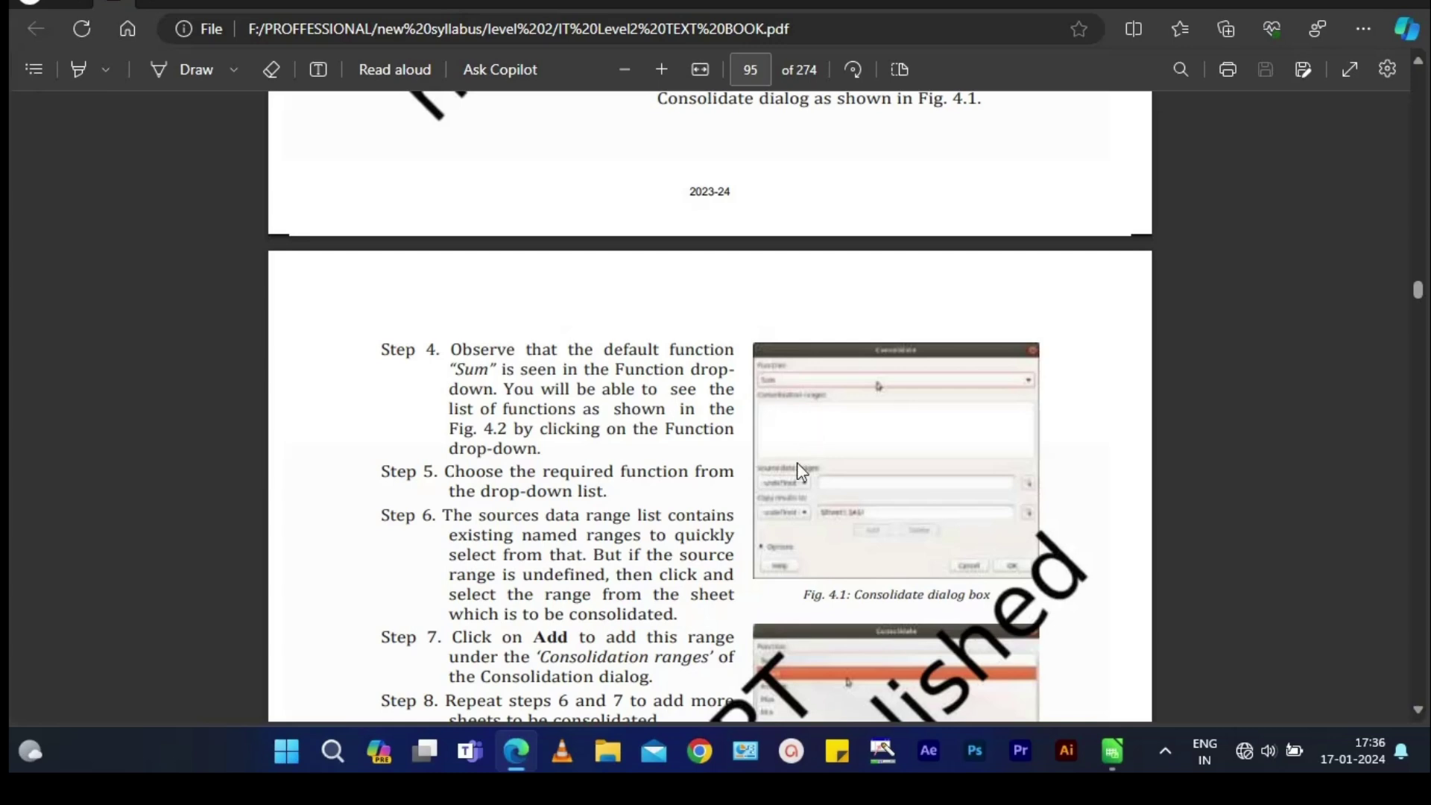
click(1417, 709)
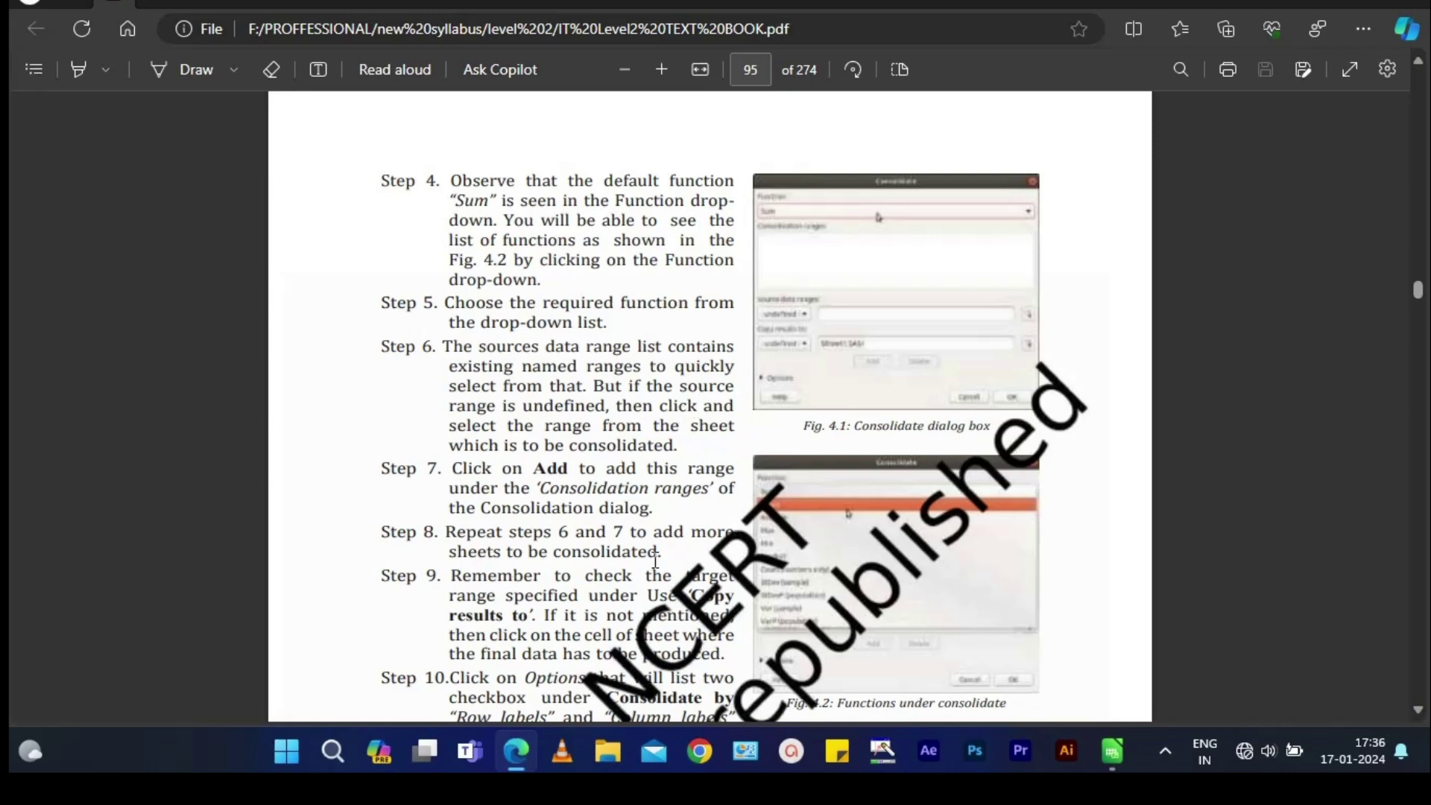
Read the PDF down to Step 11 and Fig. 4.3, then return to LibreOffice Calc.
click(1418, 710)
click(1418, 712)
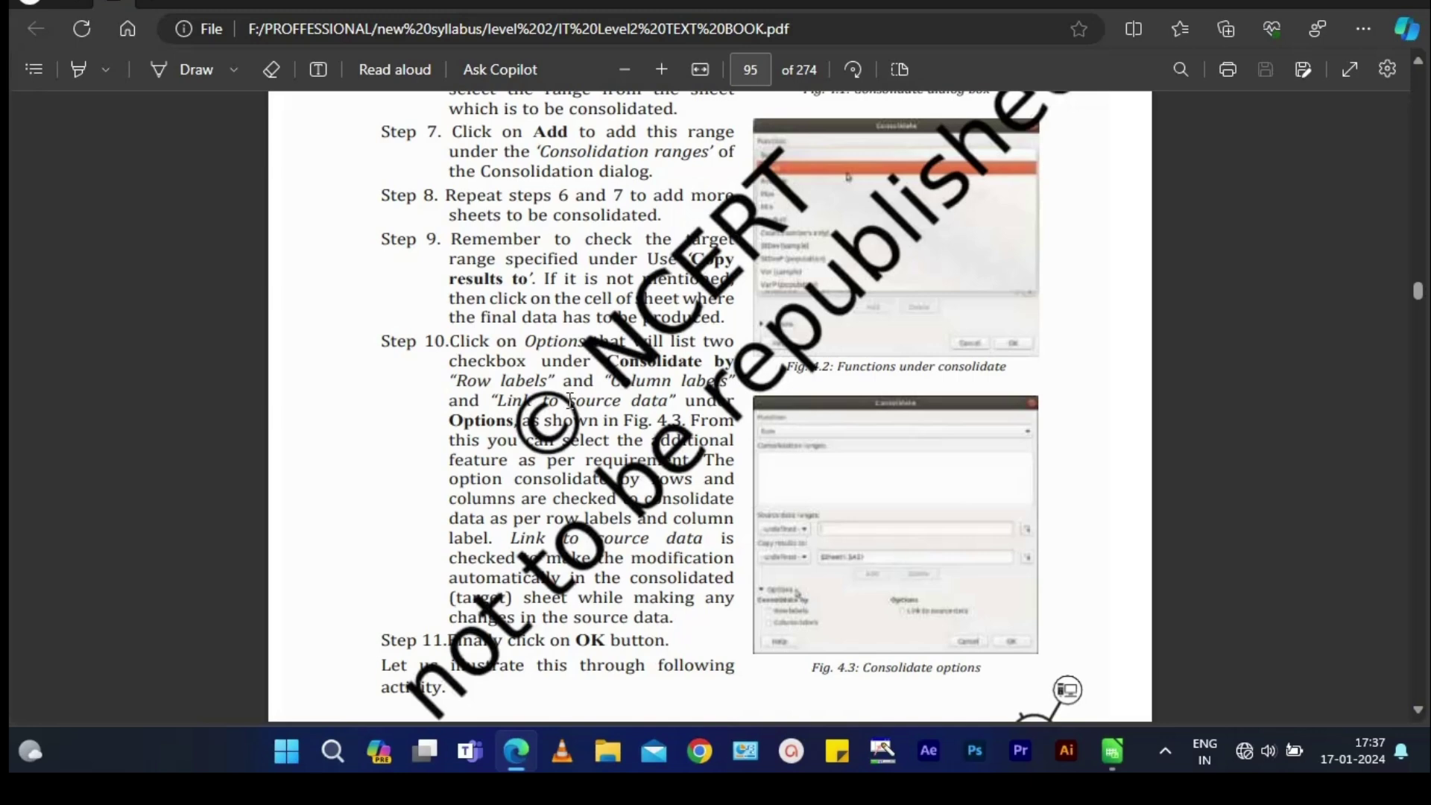
click(1121, 748)
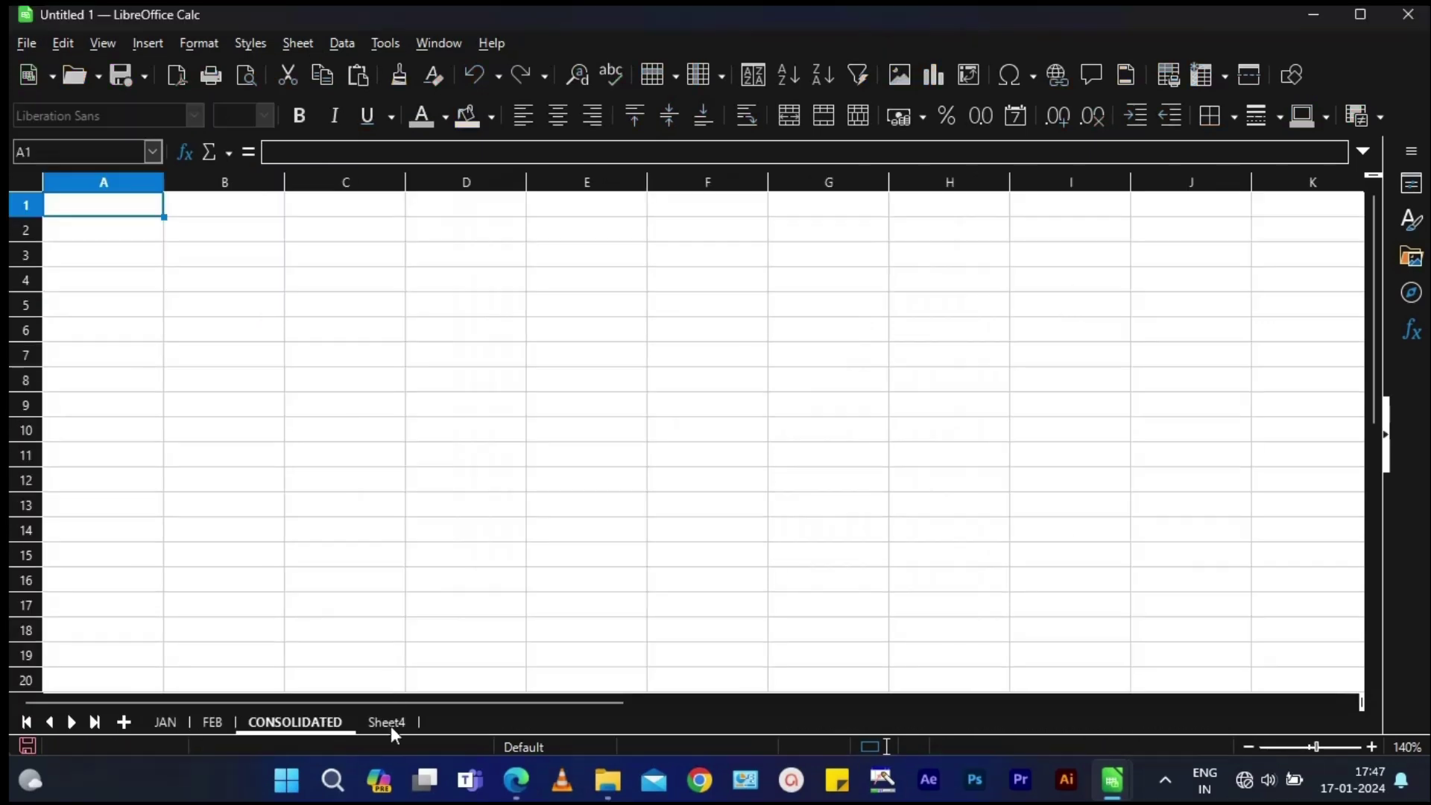
Open Data > Consolidate with Sum as the function and show the JAN sheet.
click(342, 42)
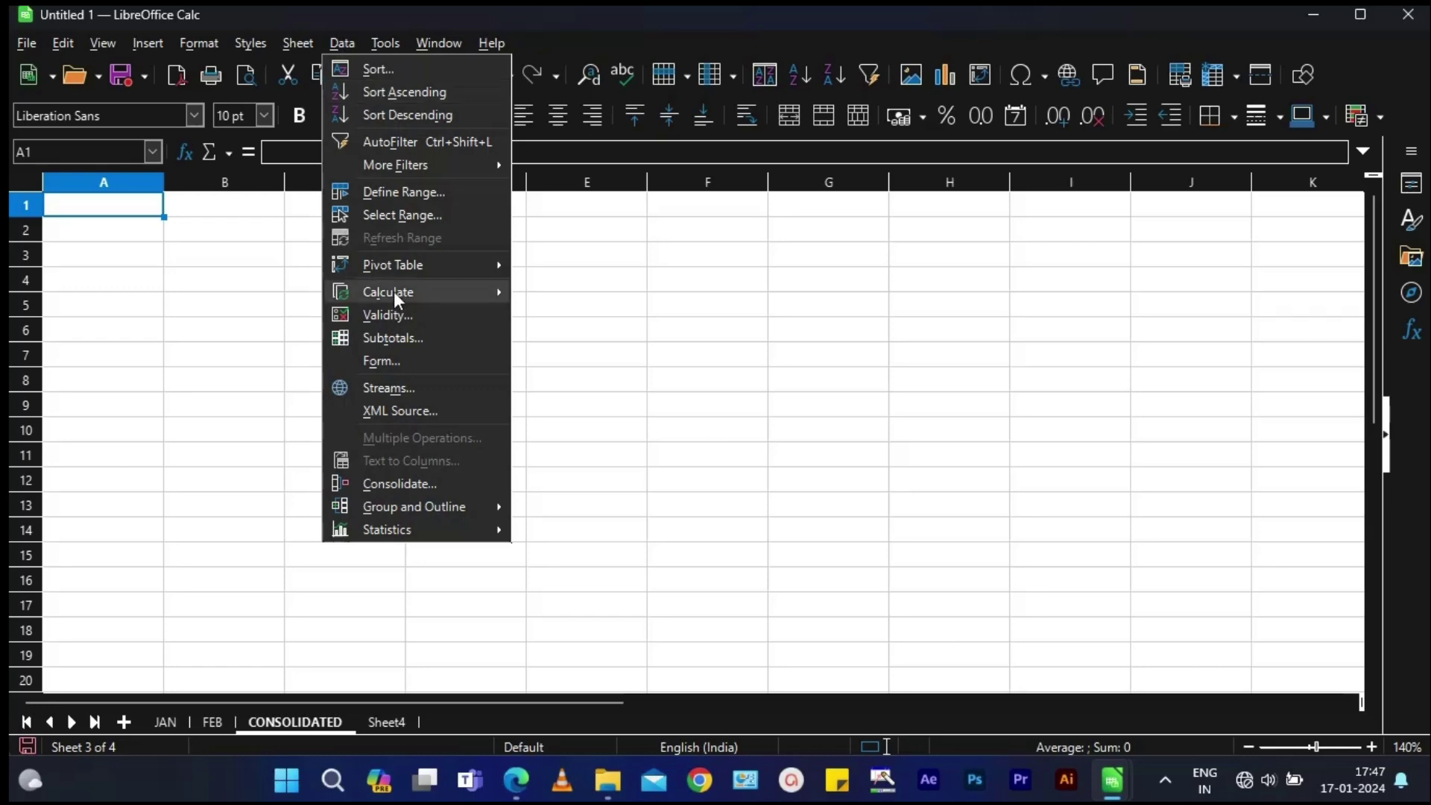
click(392, 481)
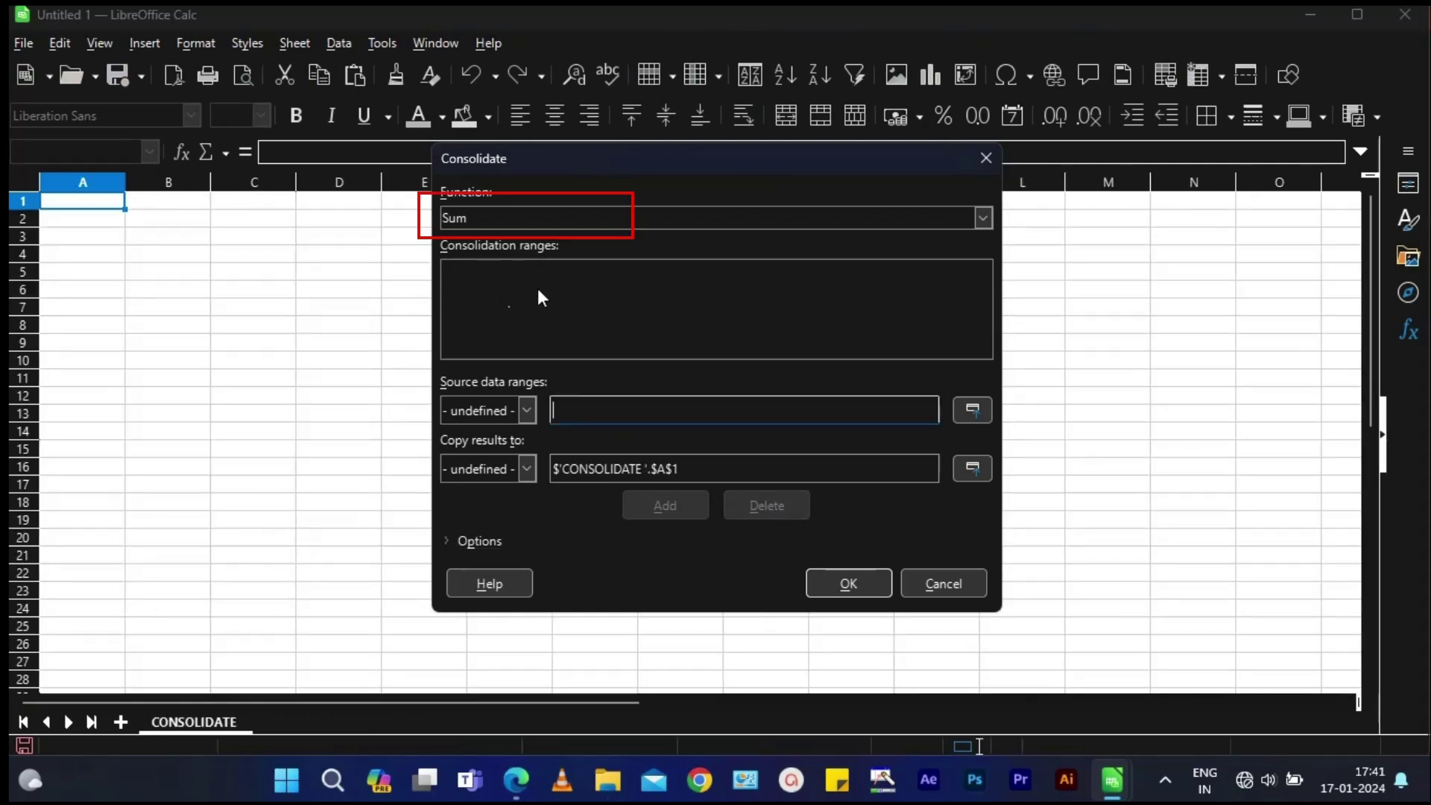
click(502, 222)
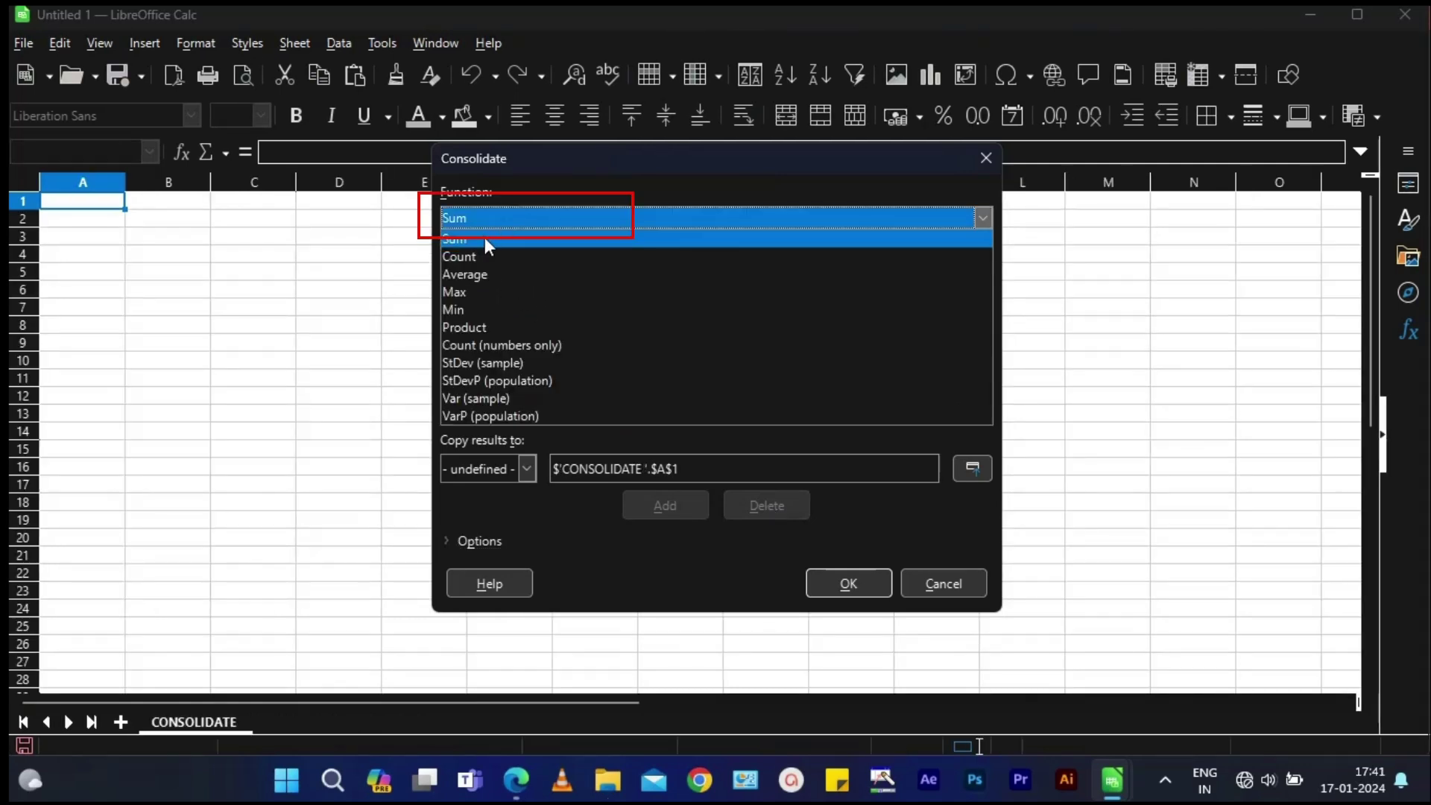
click(484, 237)
click(500, 265)
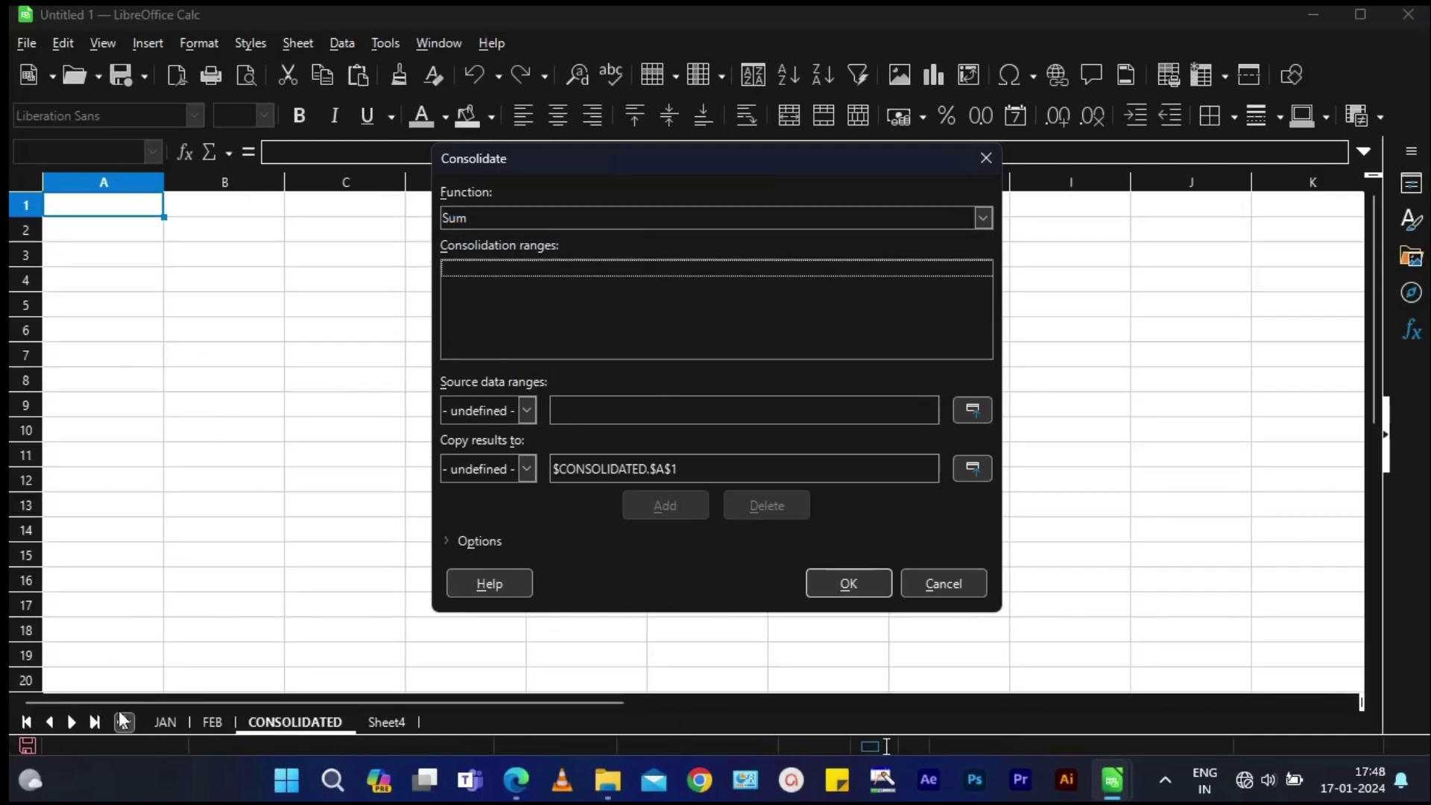
click(167, 722)
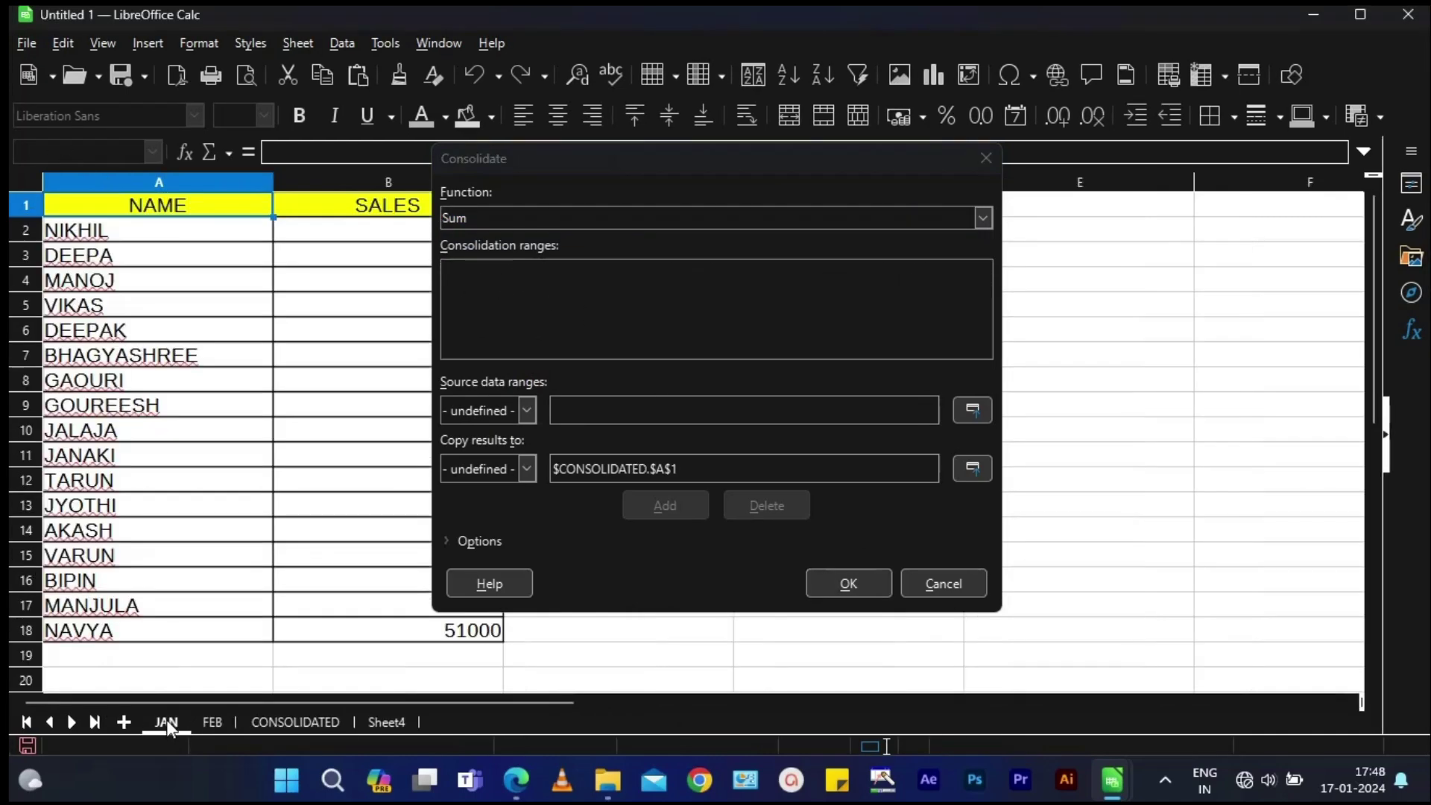
Add JAN's A1:B18 table as the first consolidation source range.
drag(574, 152, 734, 158)
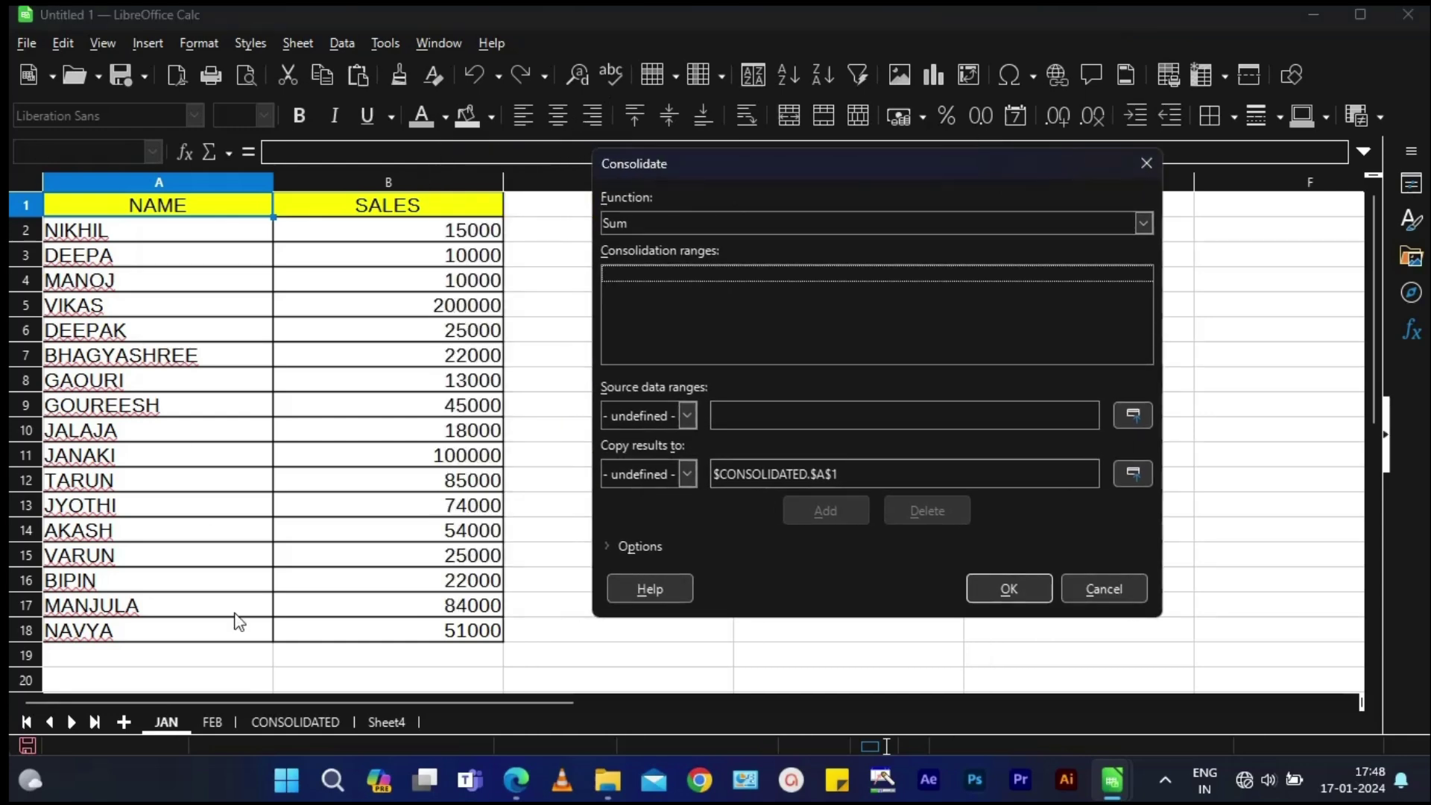
mouse_move(95, 205)
mouse_down()
mouse_move(202, 317)
mouse_move(409, 594)
mouse_move(424, 637)
mouse_up()
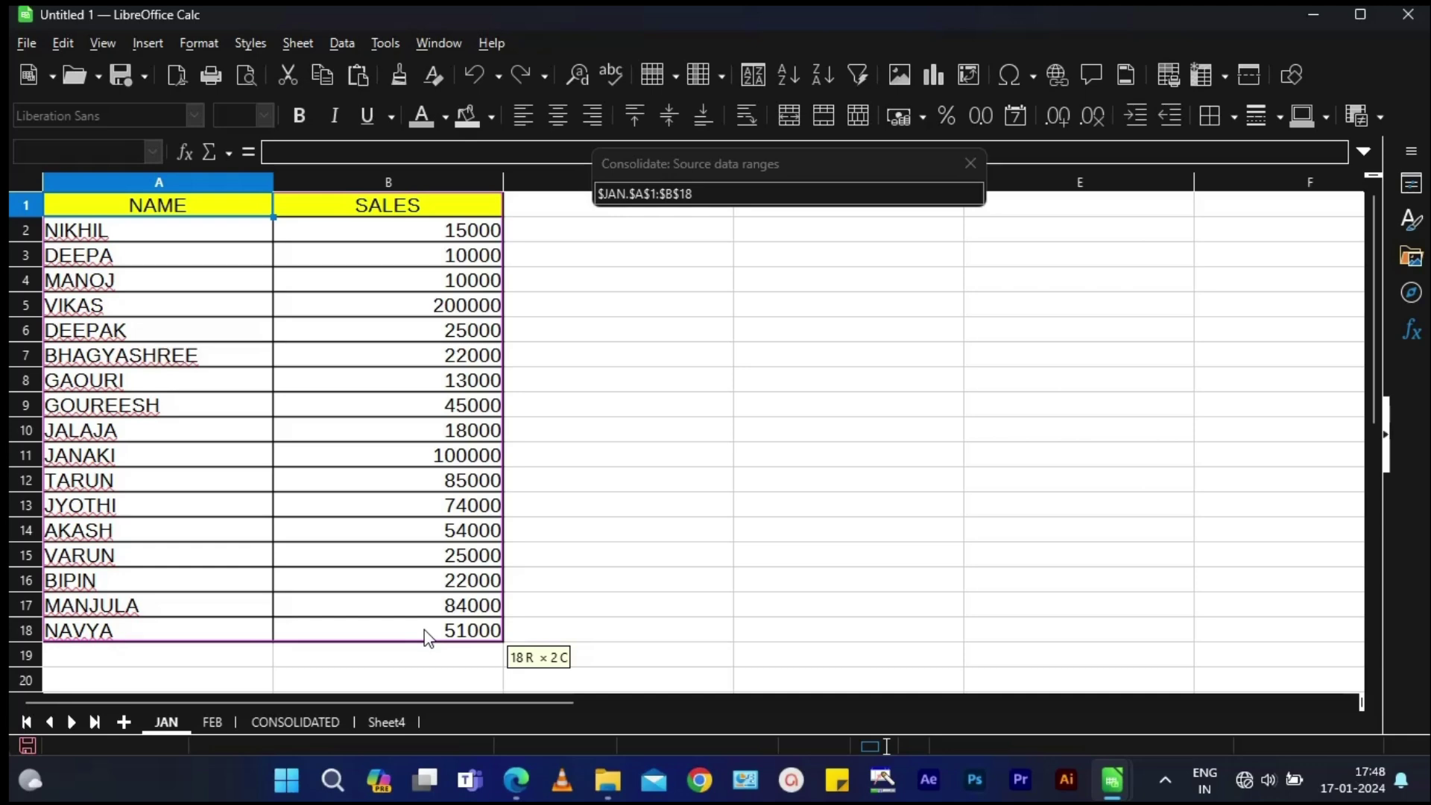
drag(427, 638, 430, 634)
drag(424, 624, 424, 624)
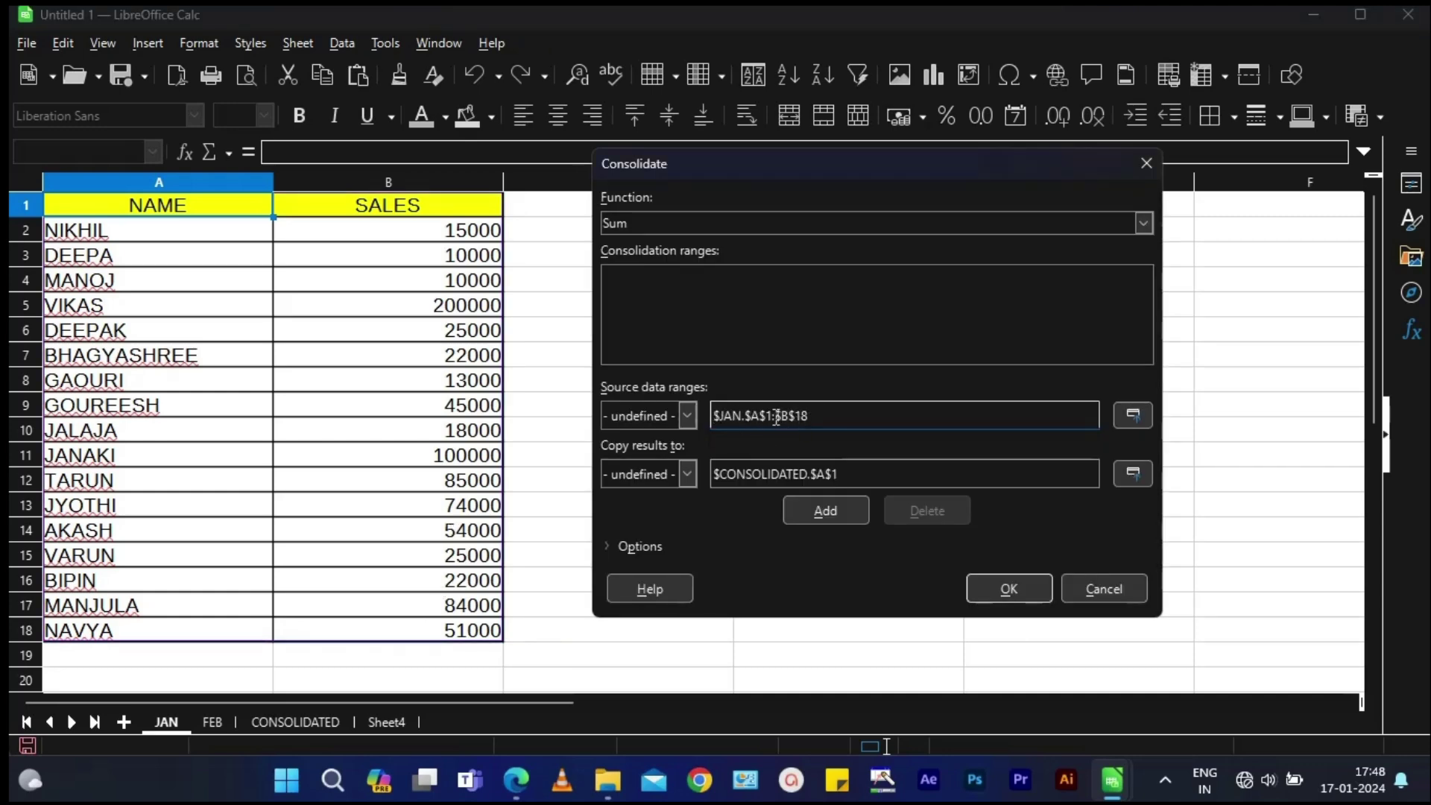
click(831, 512)
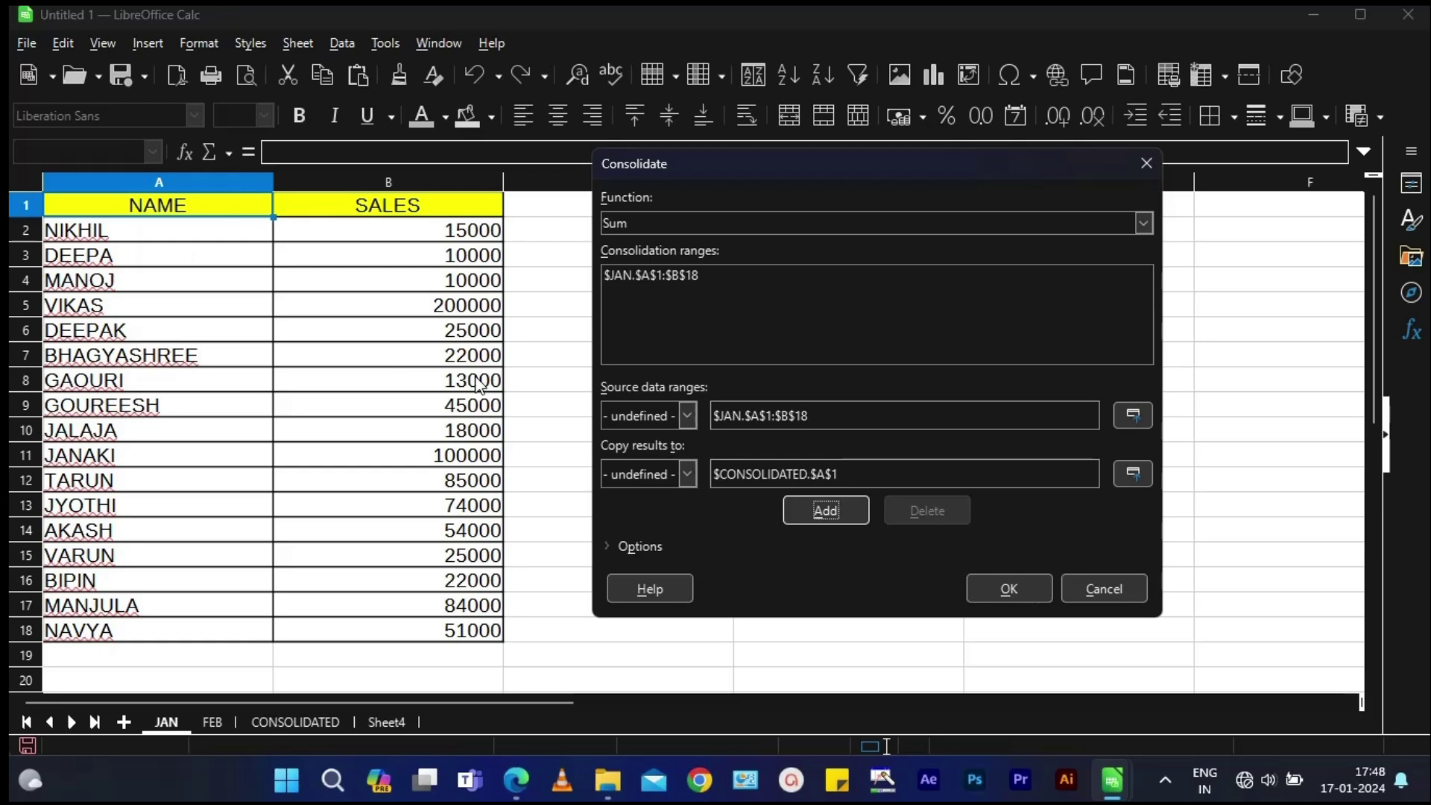
click(646, 338)
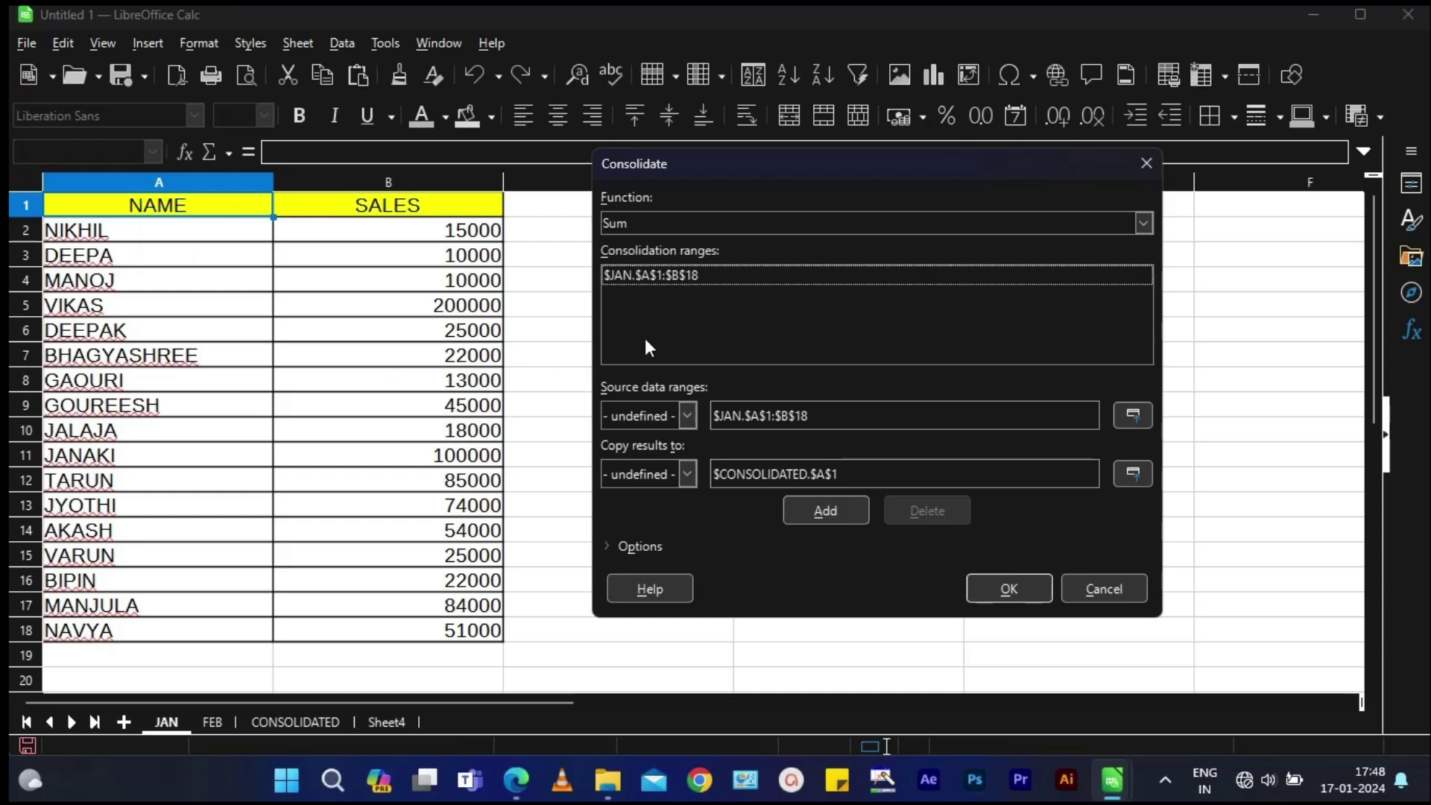
click(211, 721)
Add FEB's A1:B18 table as the second consolidation source range.
mouse_move(70, 205)
mouse_down()
mouse_move(339, 591)
mouse_move(352, 639)
mouse_up()
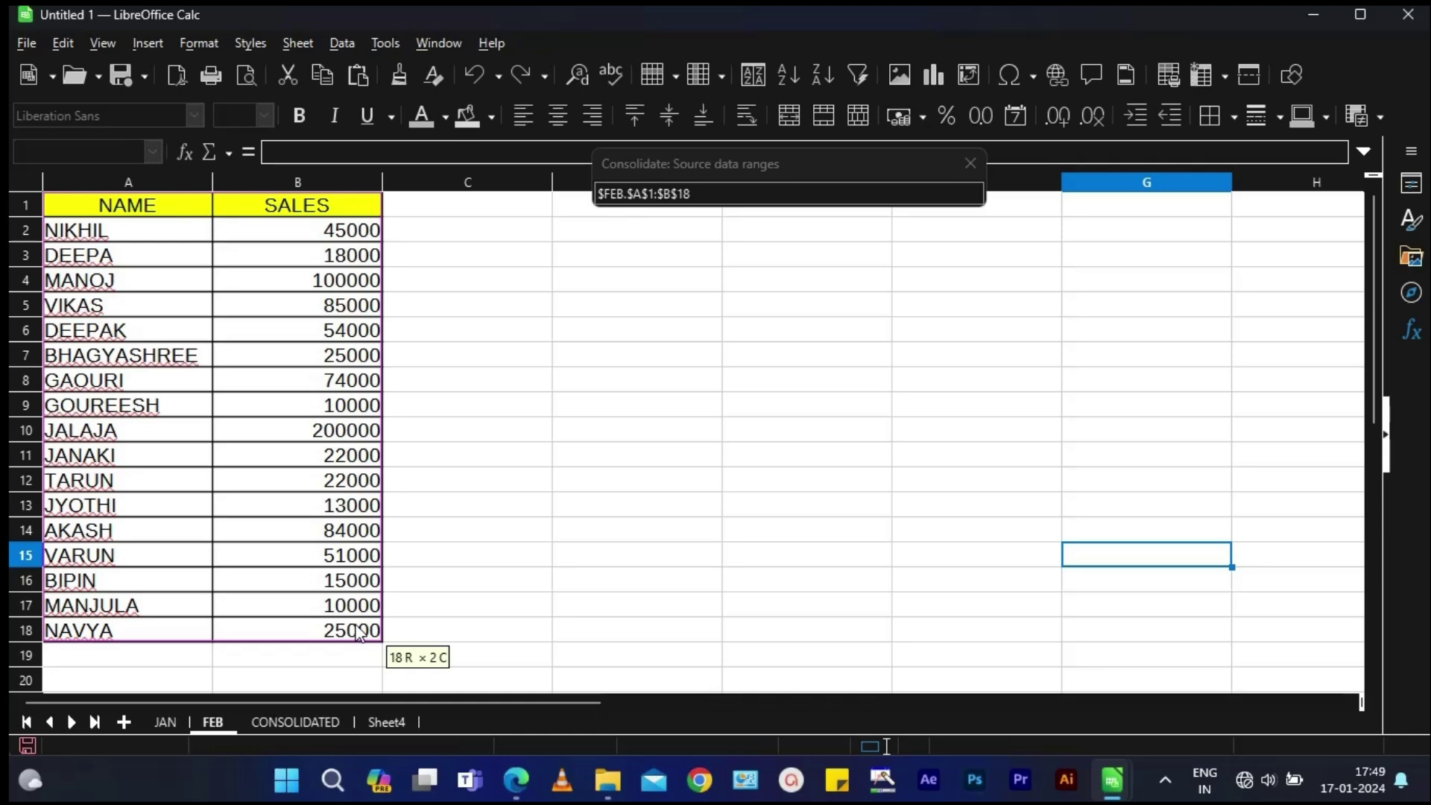
drag(359, 633, 358, 634)
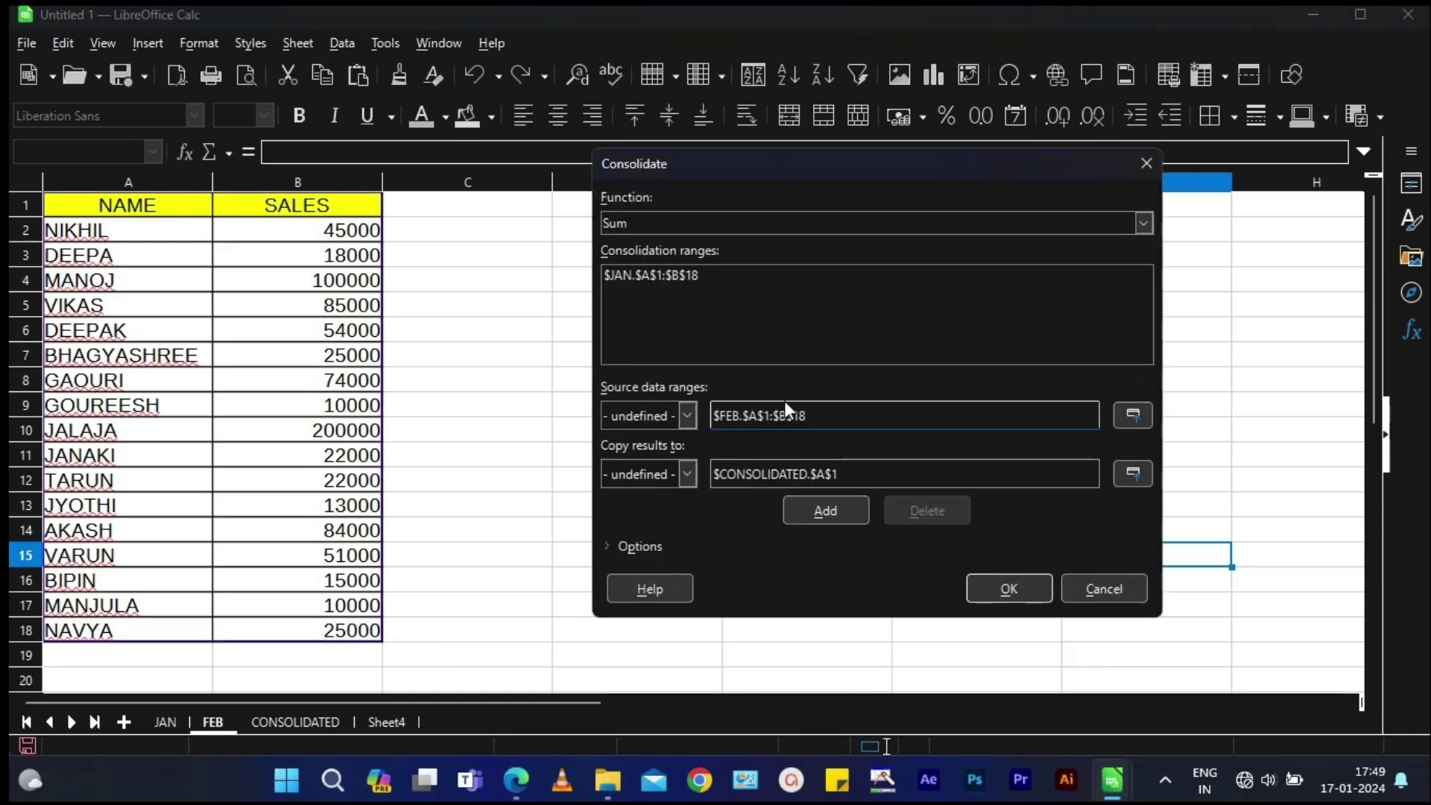
click(817, 517)
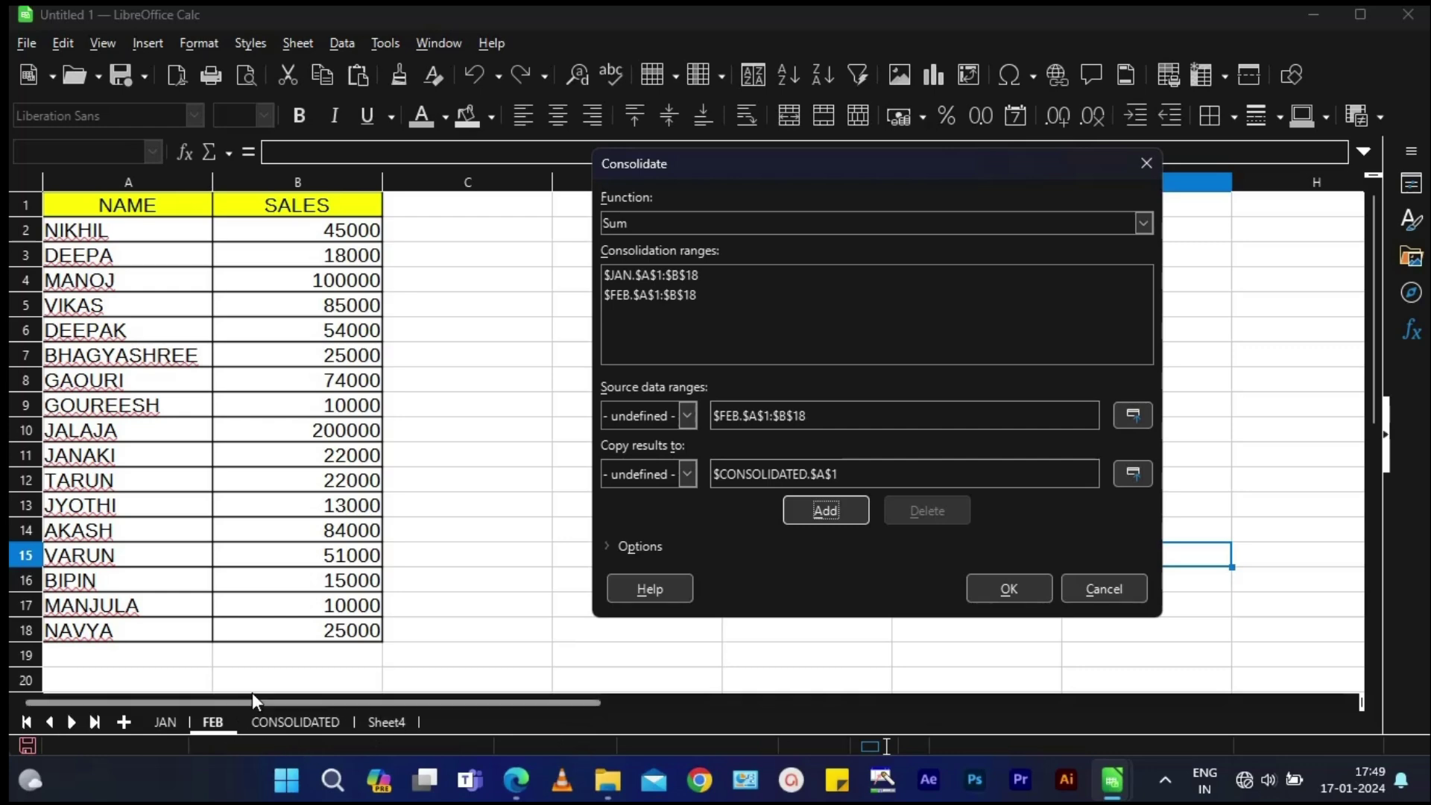
click(682, 332)
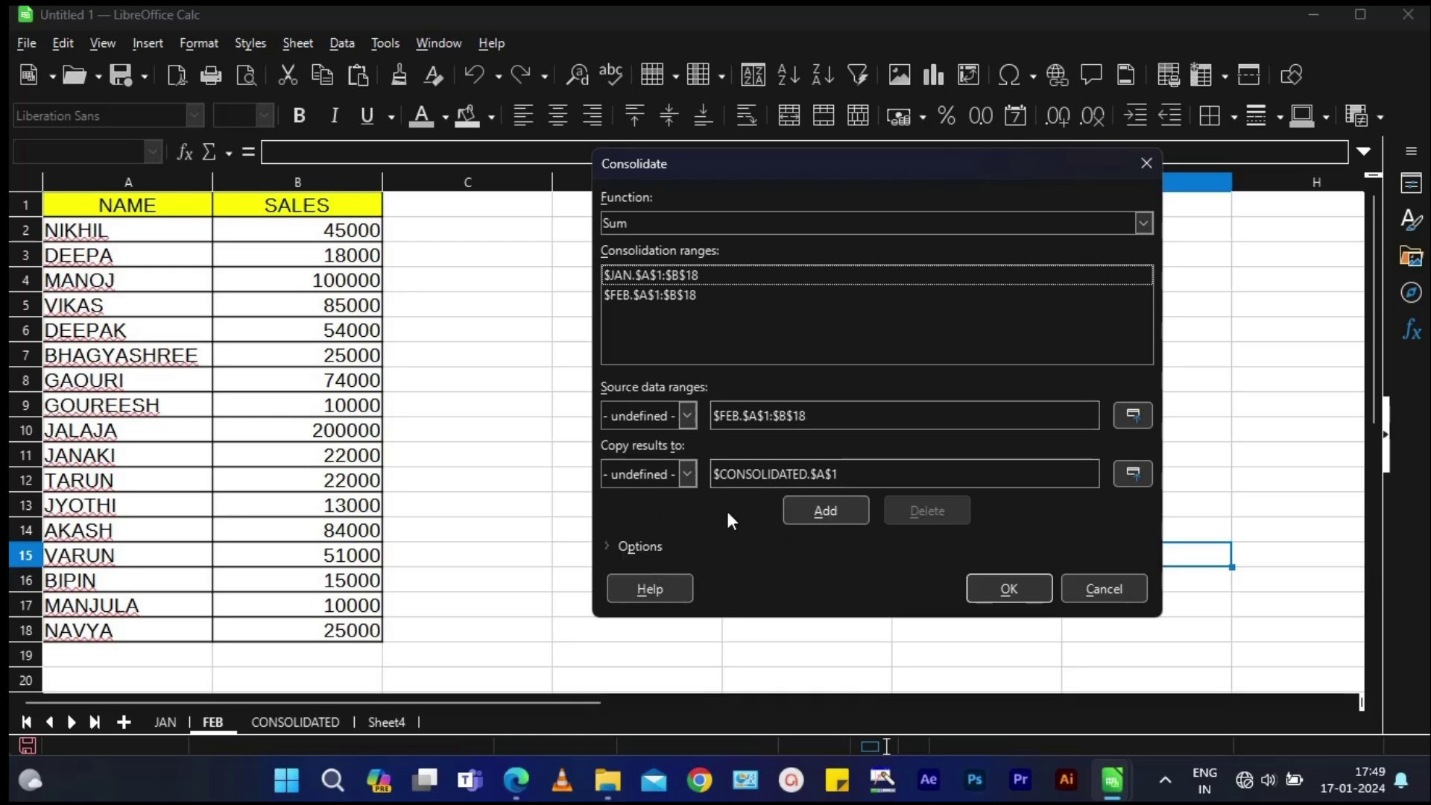
Consolidate by row and column labels with Link to source data enabled, then run it.
click(610, 545)
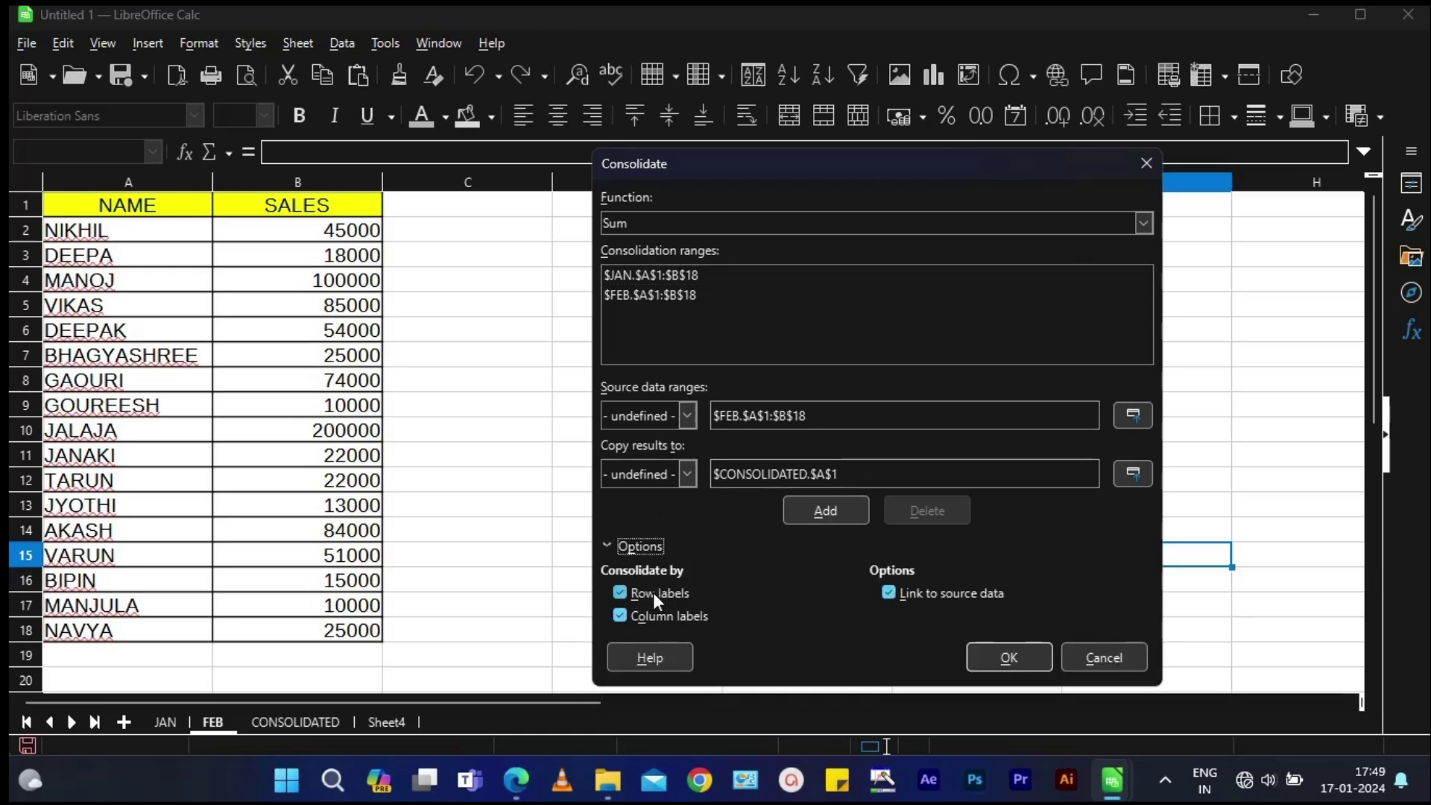
click(914, 595)
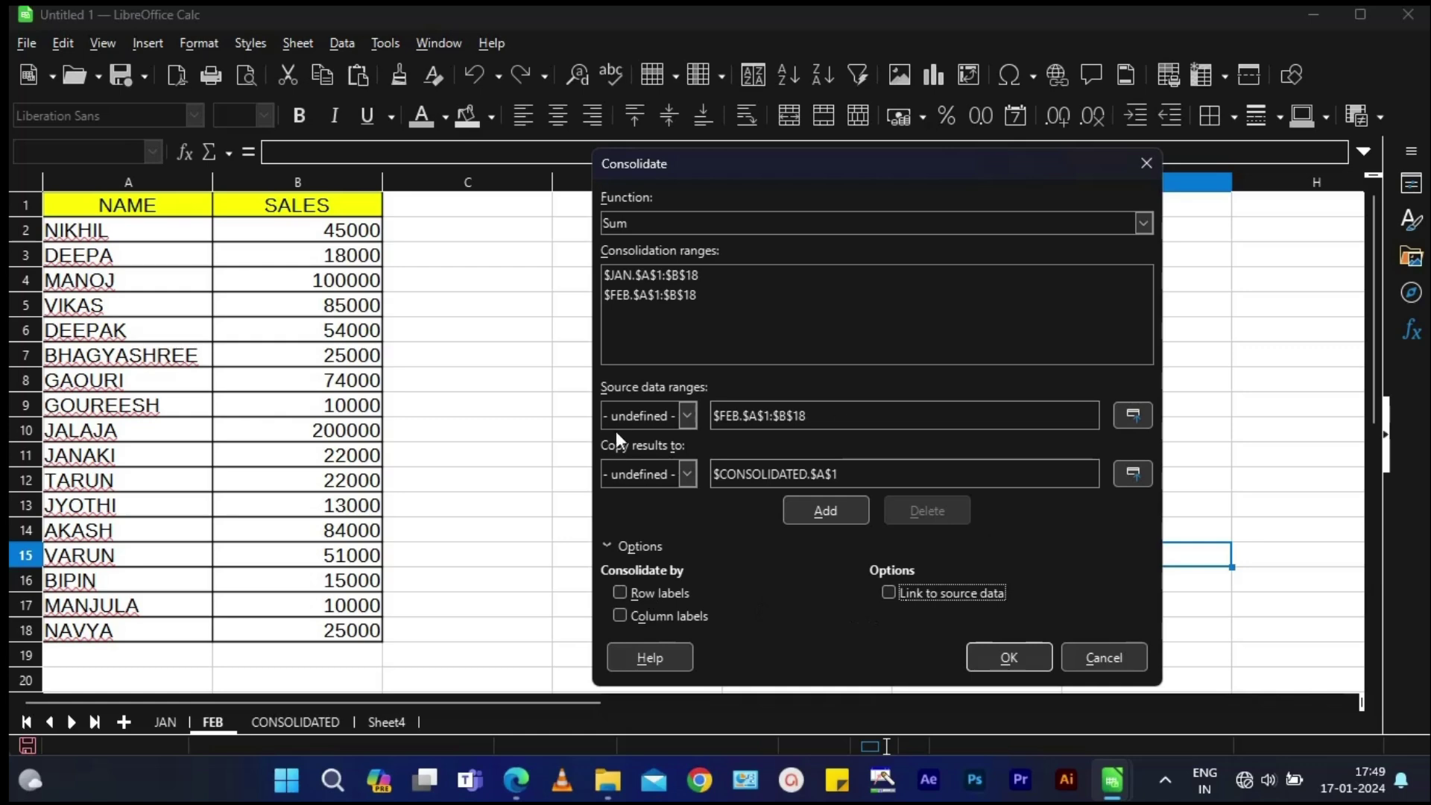
click(622, 593)
click(628, 614)
click(889, 591)
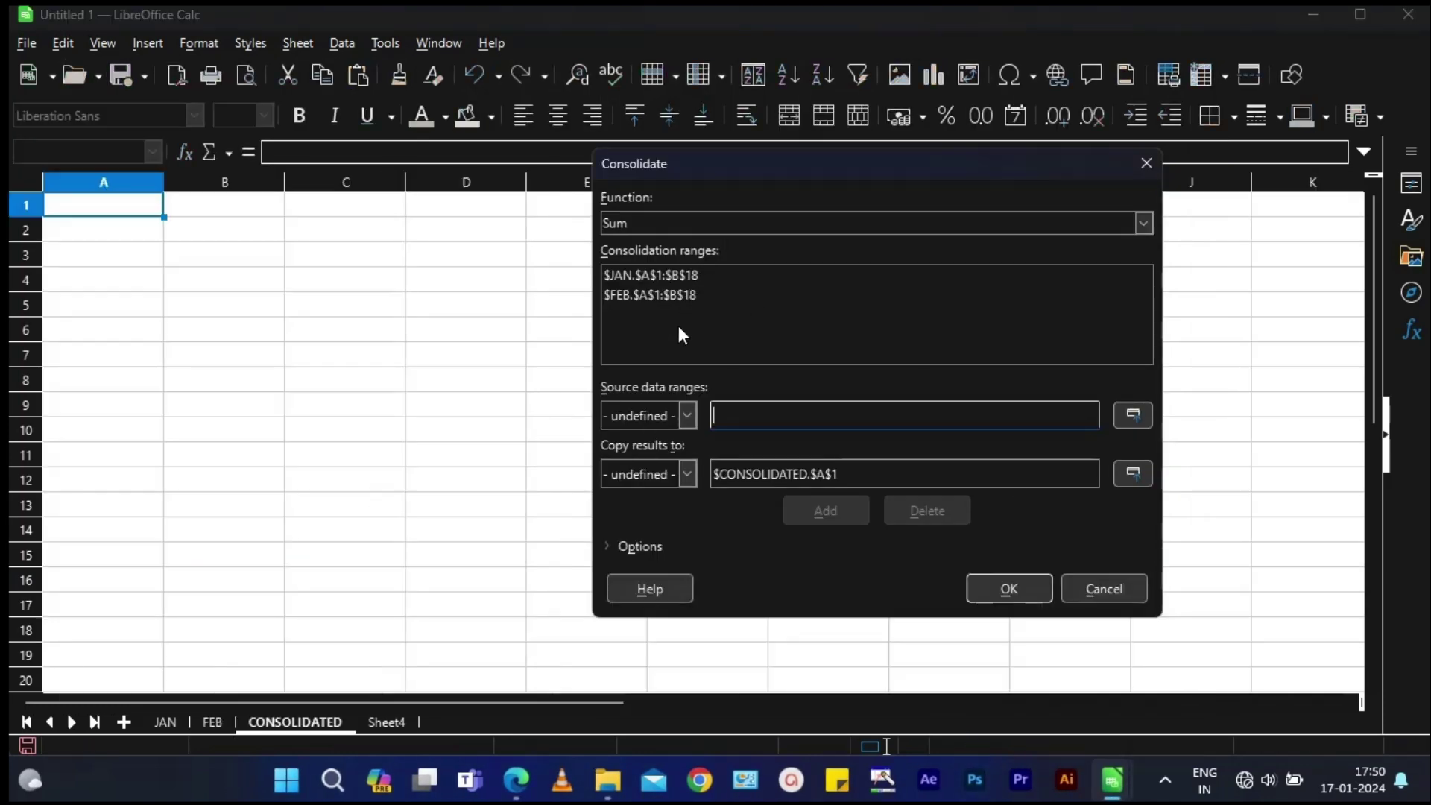
click(622, 547)
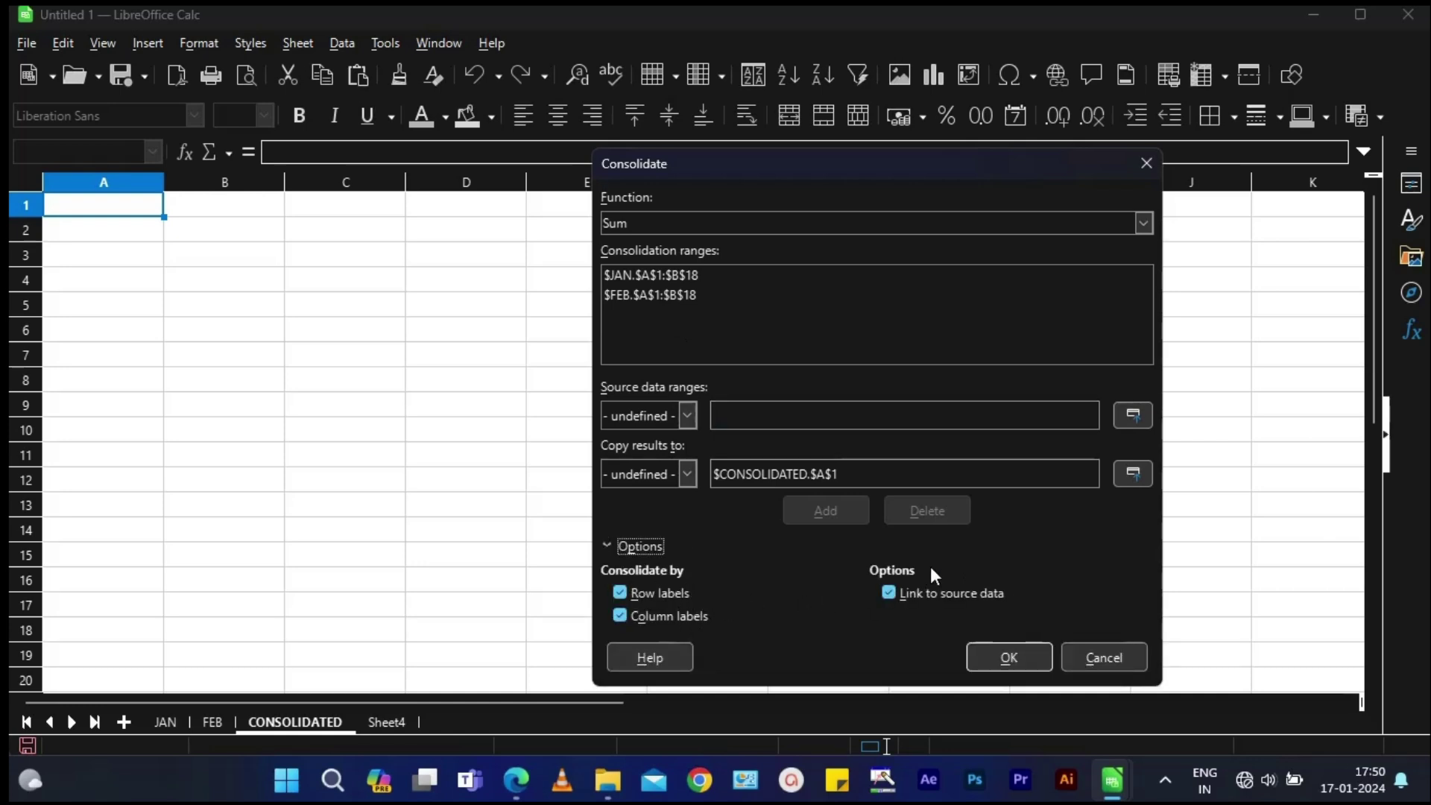
click(164, 722)
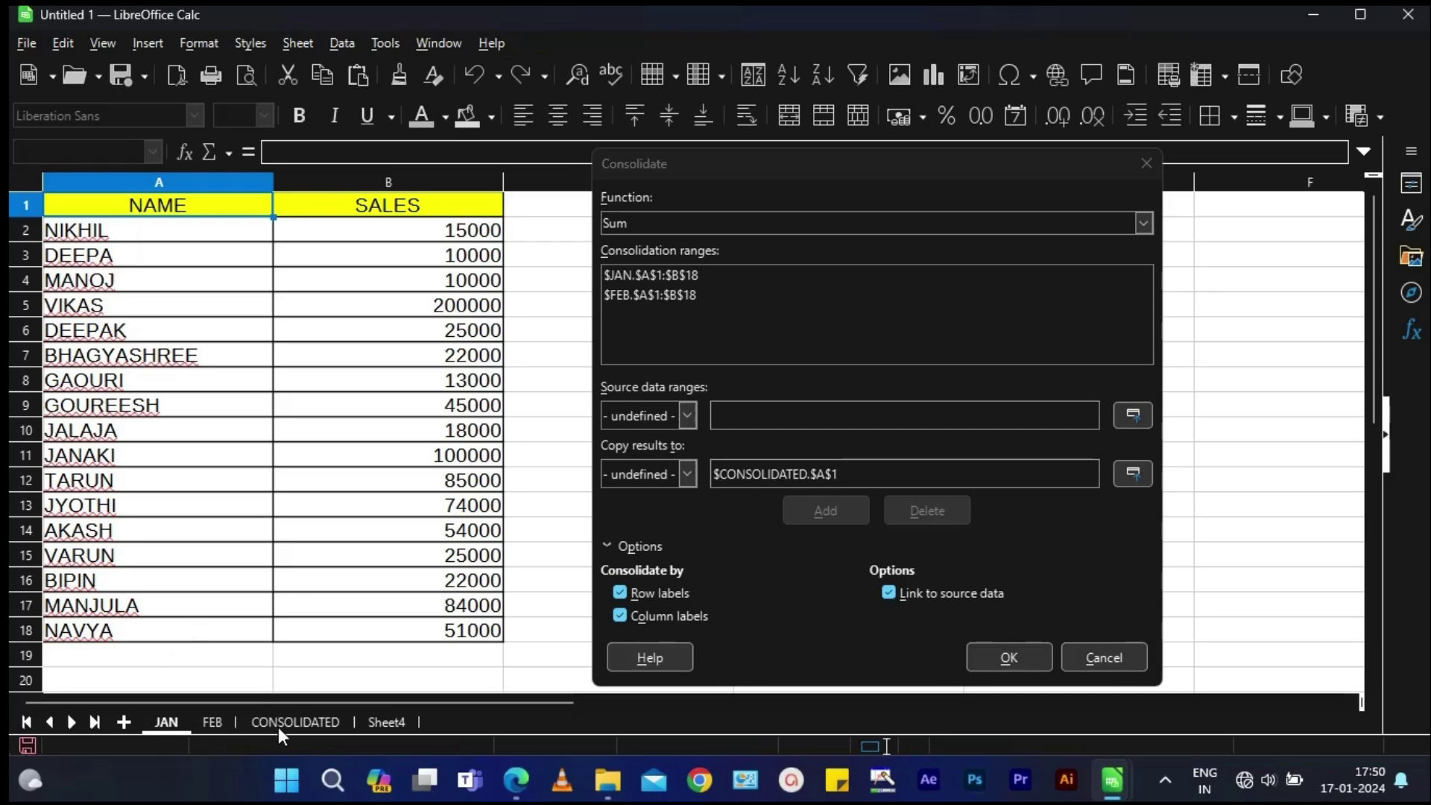
click(995, 662)
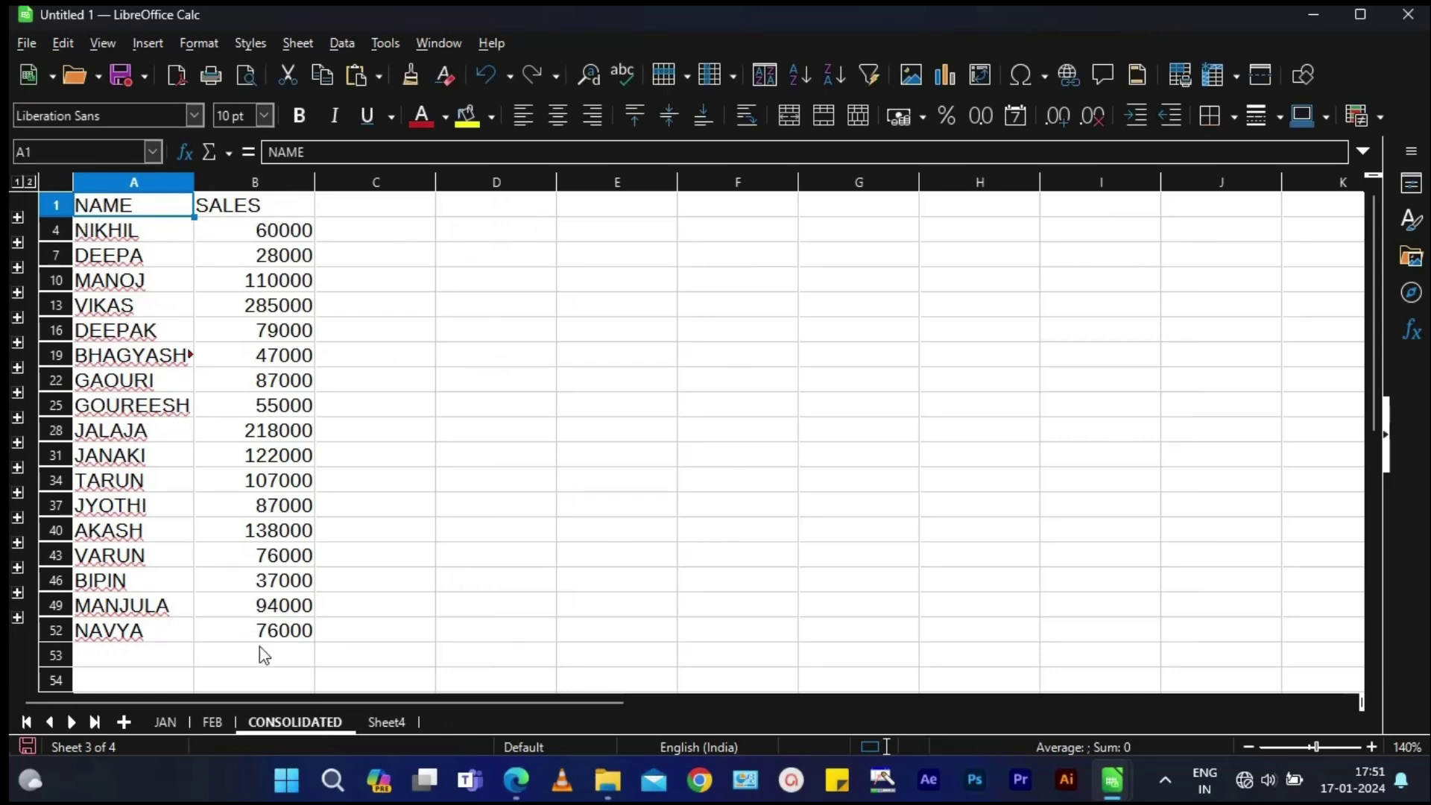
Return to the JAN sheet and launch Windows Calculator by searching 'CALCU'.
click(168, 722)
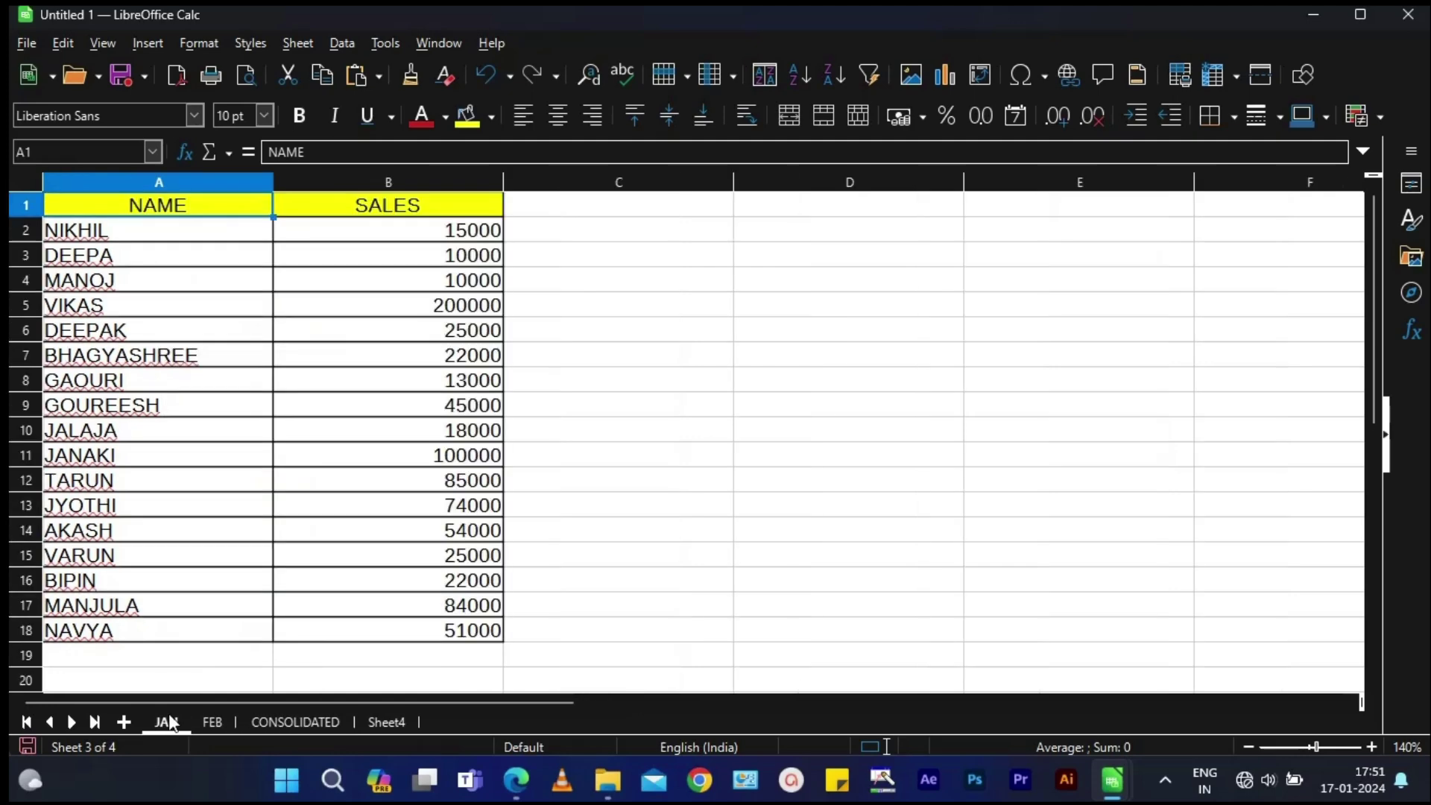
click(333, 779)
text(CALCUlator)
click(815, 409)
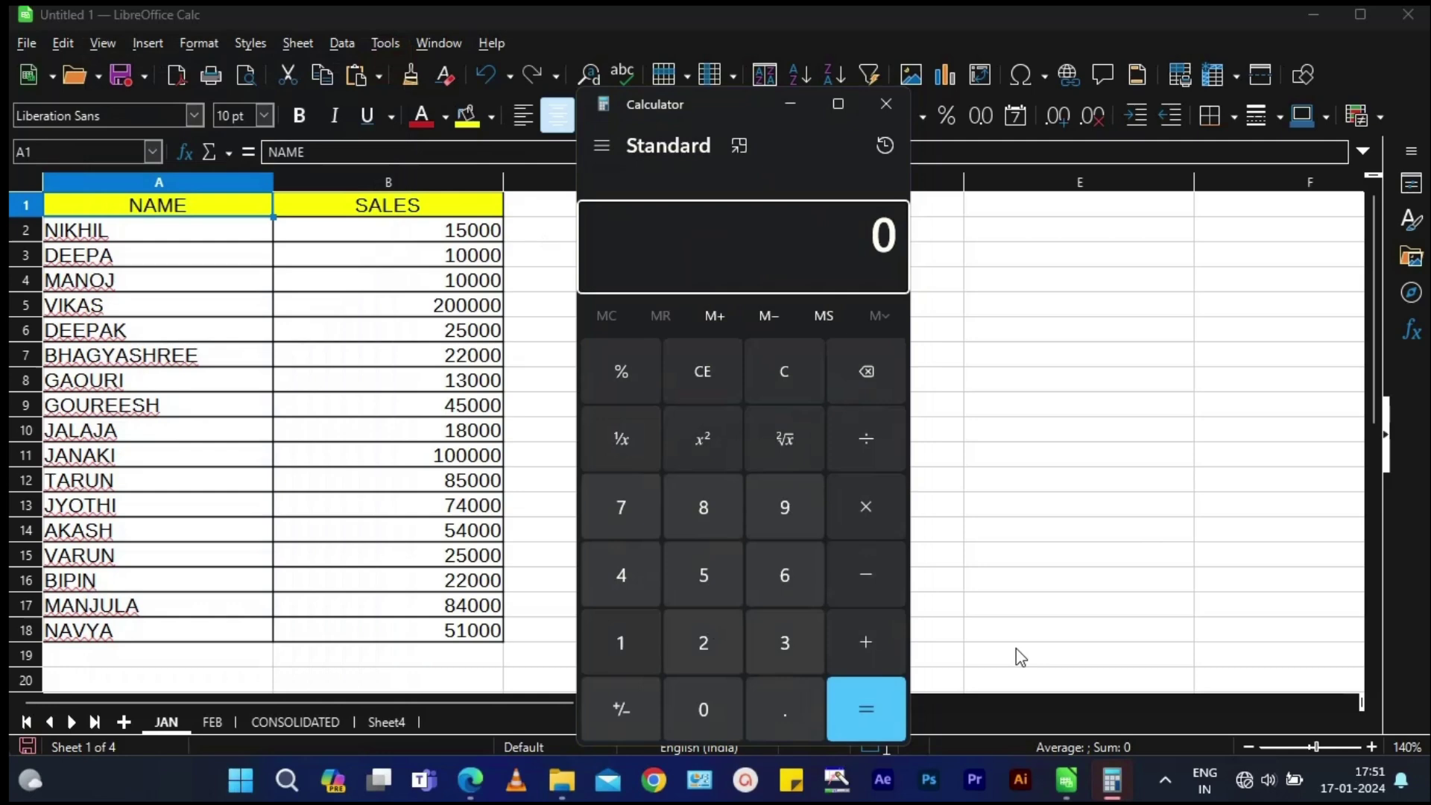
Total NIKHIL's 15000 + 45000 in Calculator and compare 60000 with the CONSOLIDATED sheet.
text(15,000)
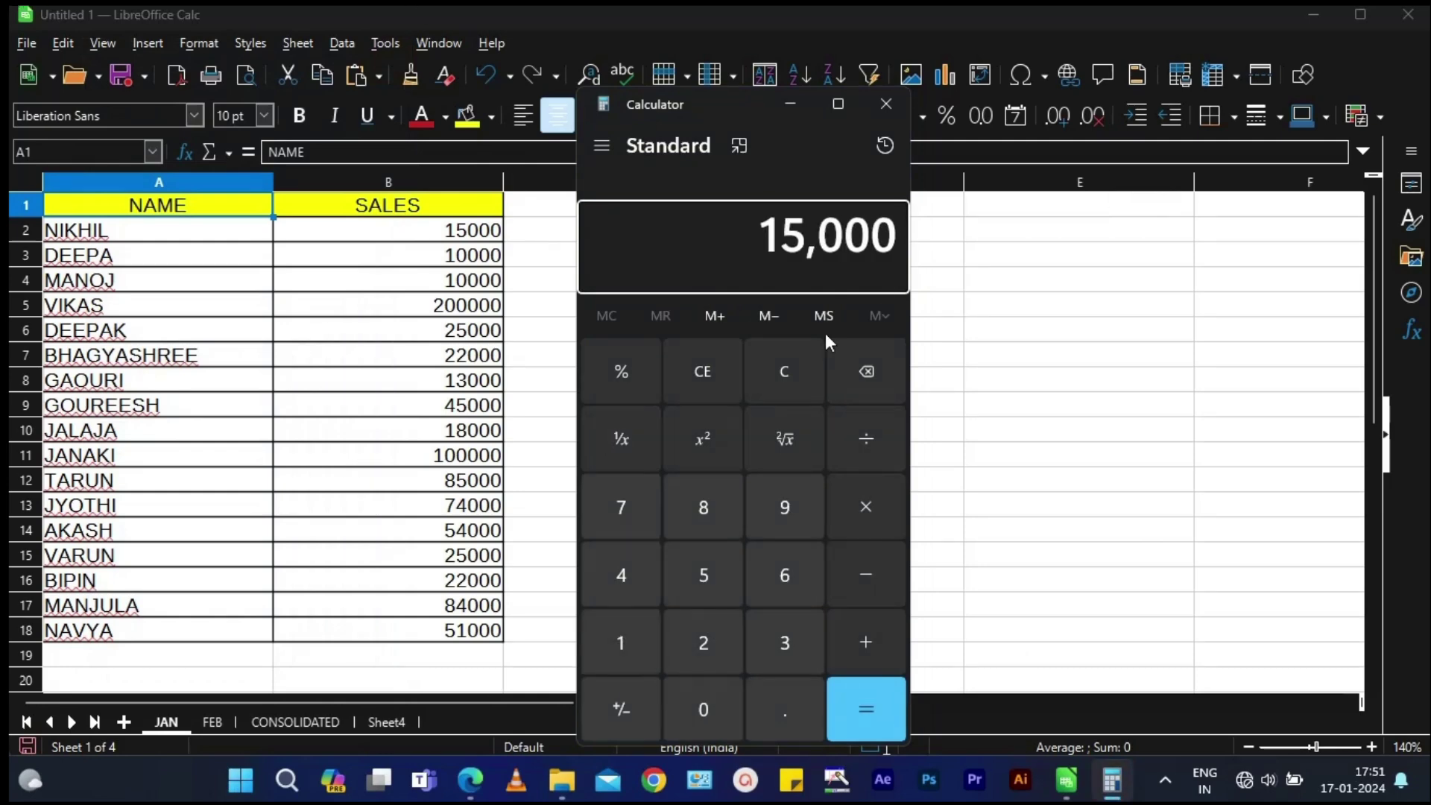
click(866, 642)
click(212, 722)
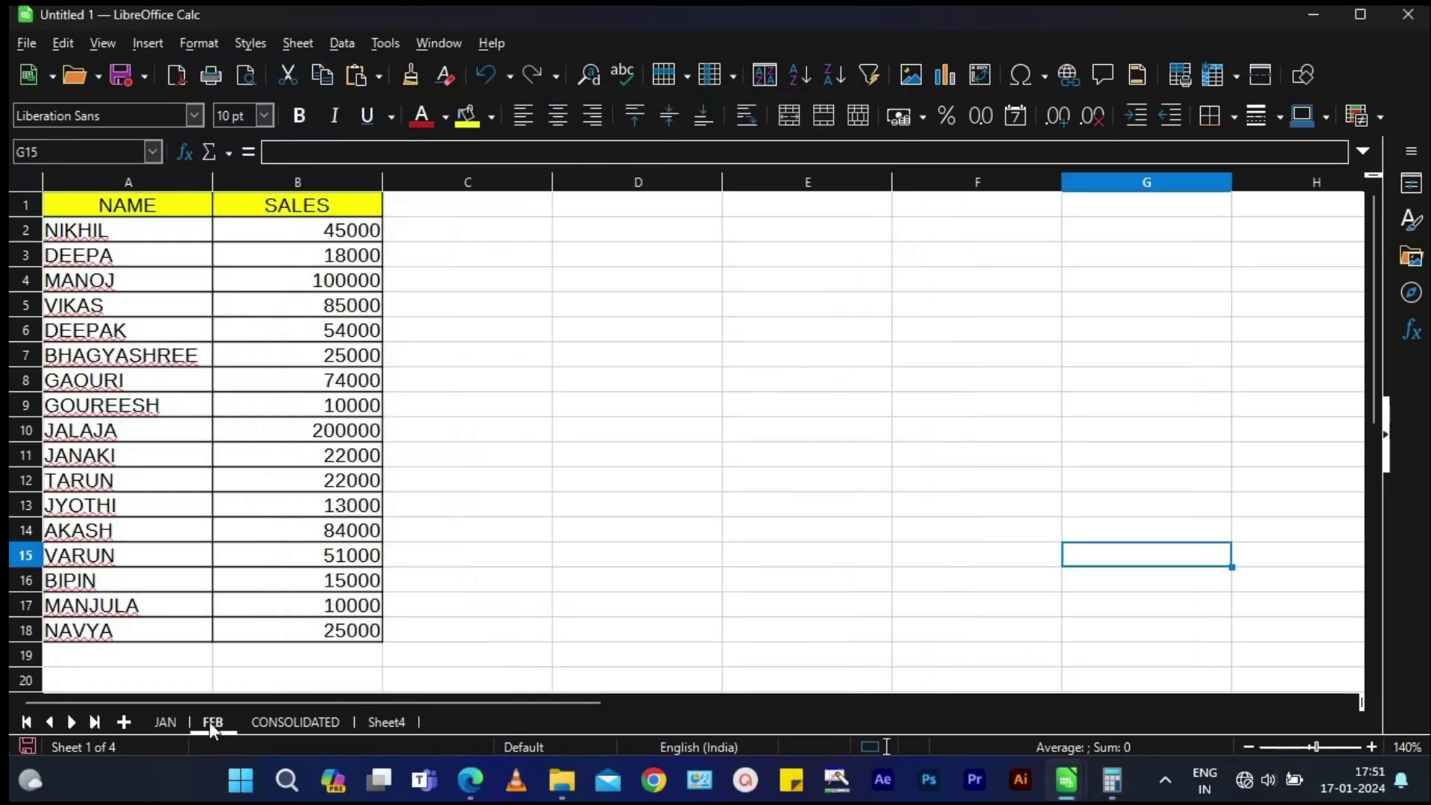
click(1112, 780)
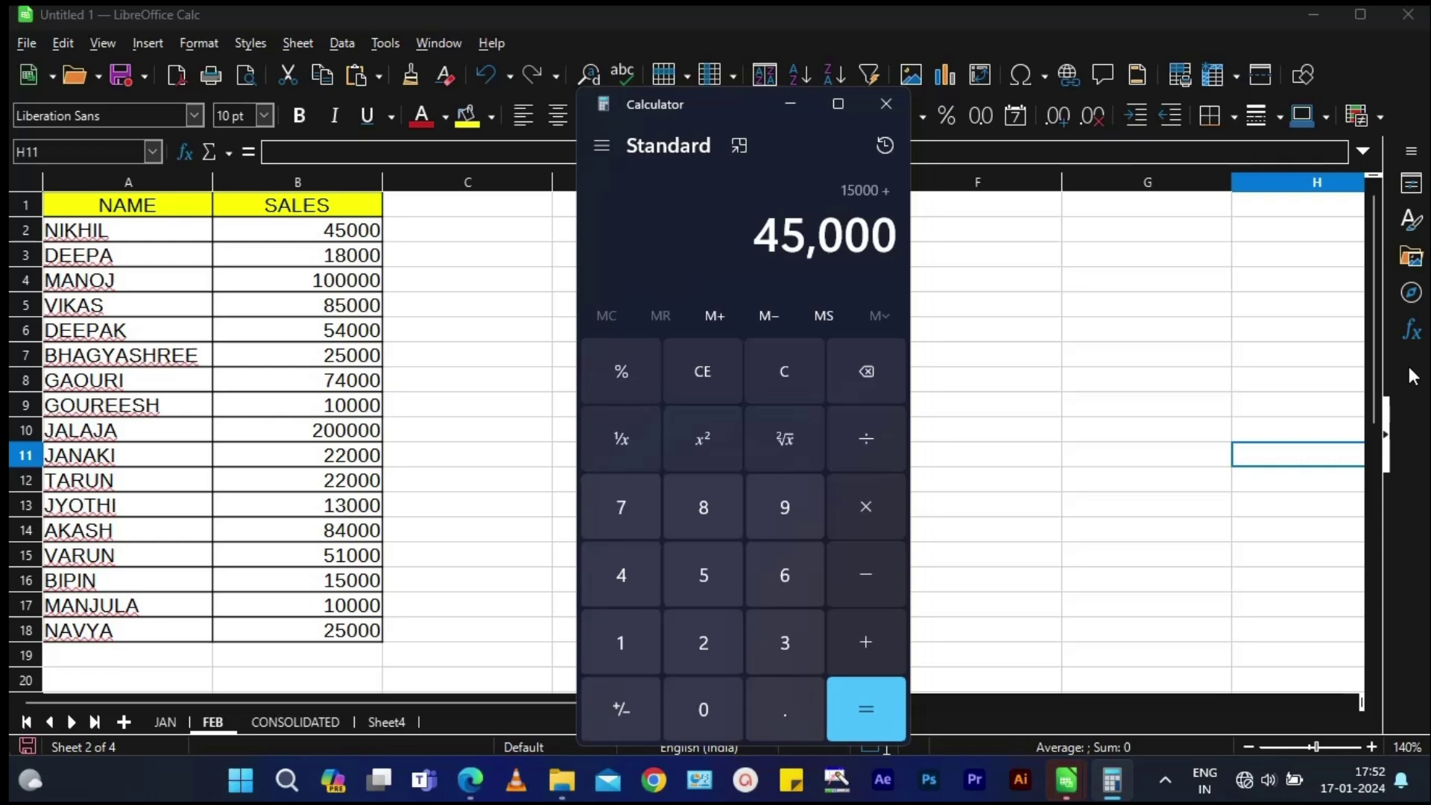
key(Return)
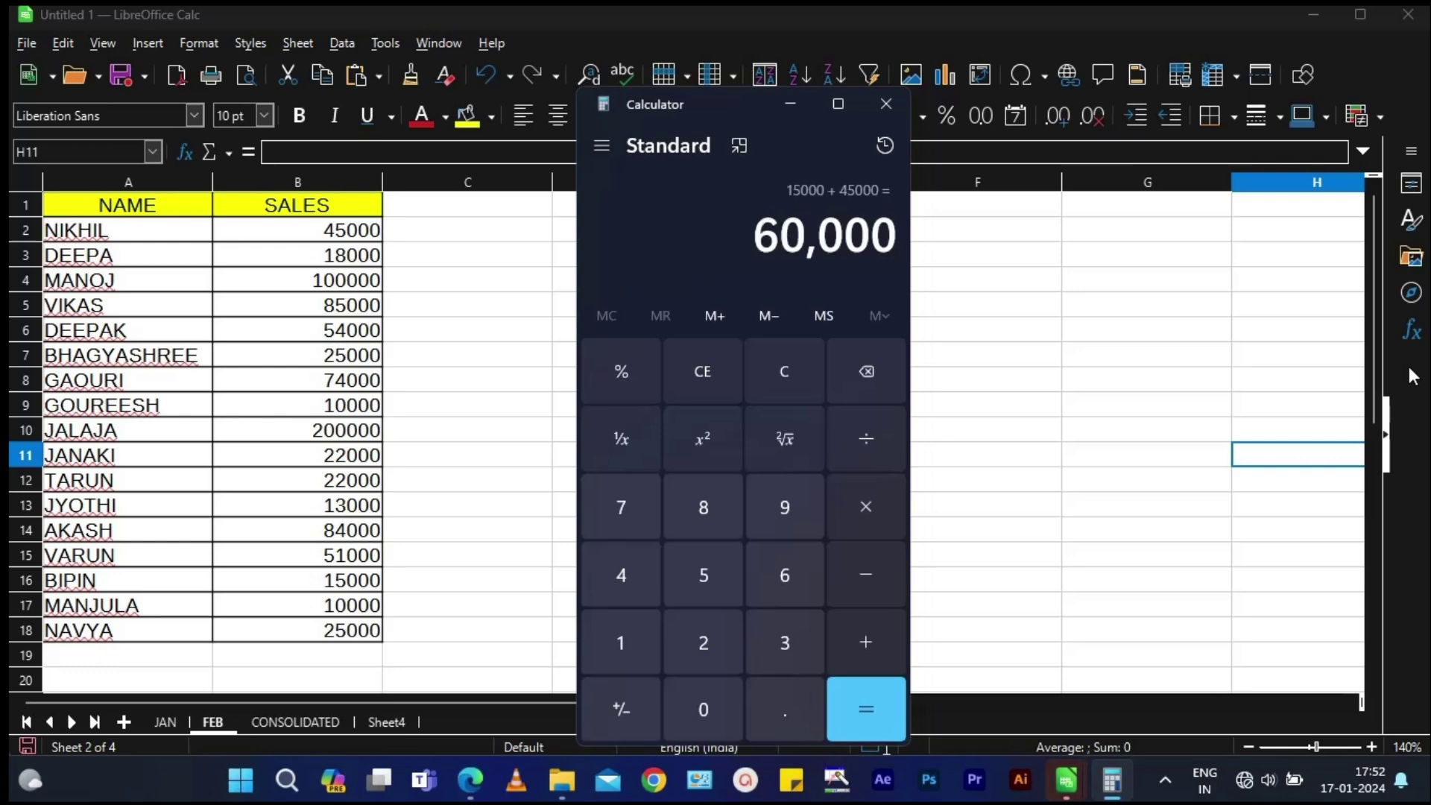
click(295, 721)
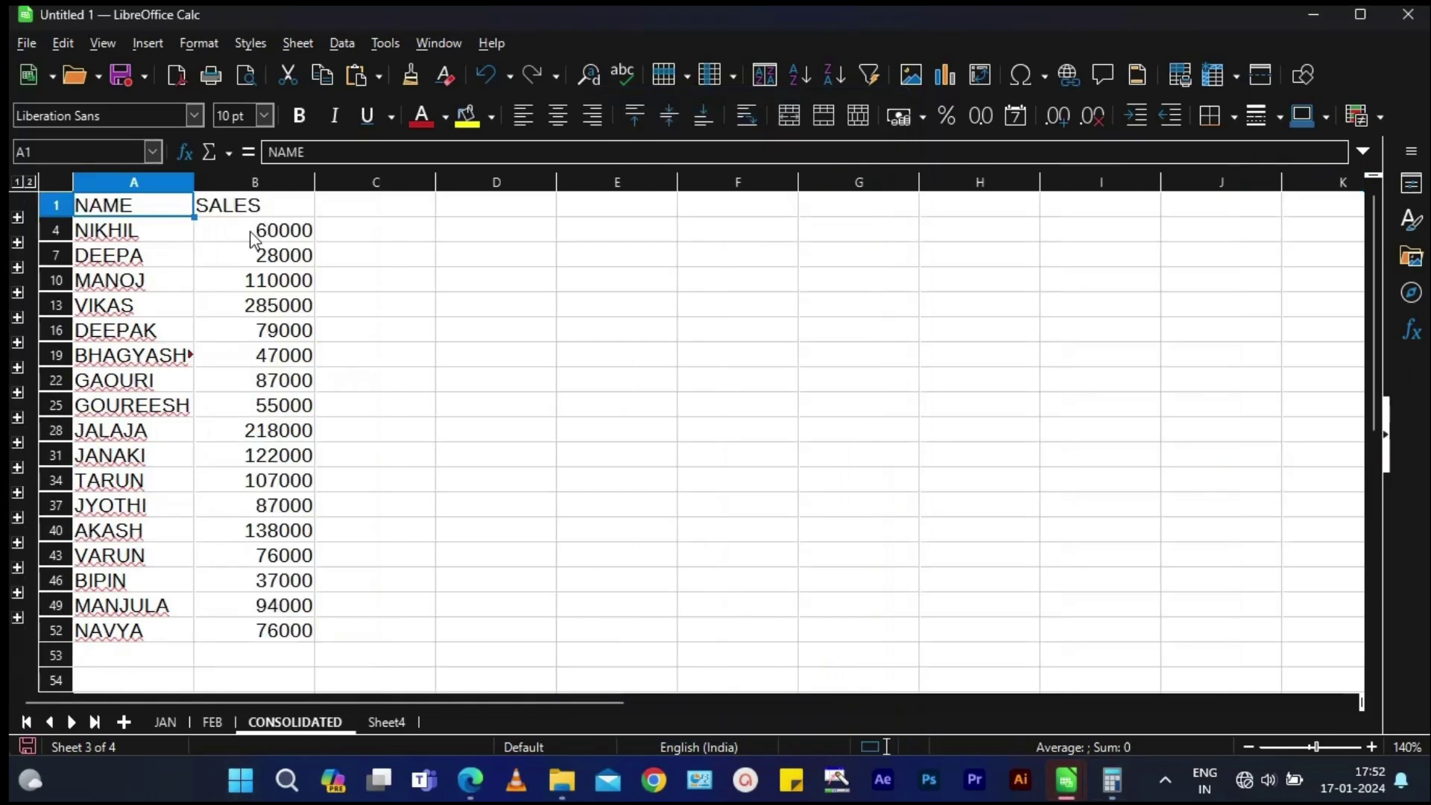
Highlight the textbook's page-94 definition of Consolidate in yellow.
click(213, 721)
click(165, 722)
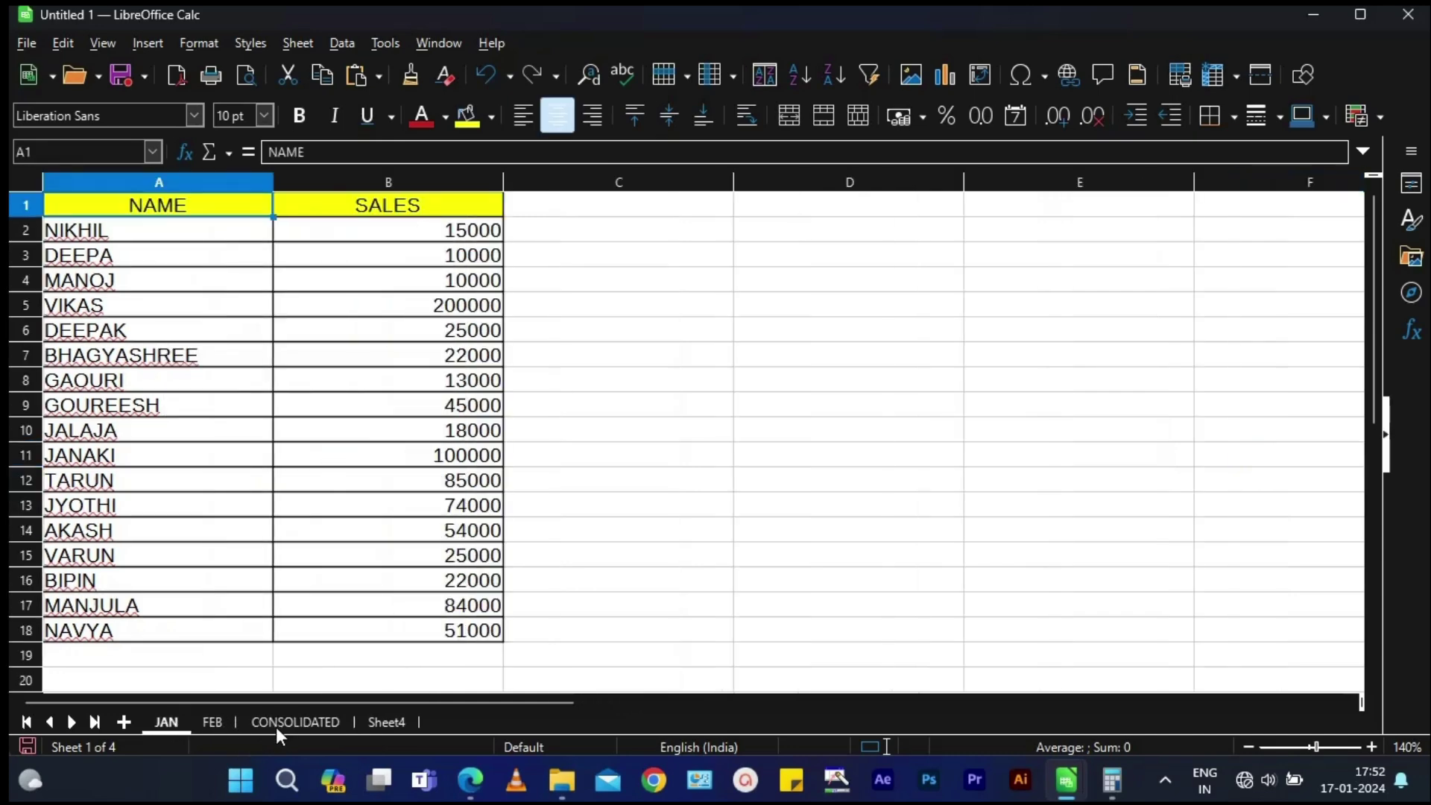
click(471, 780)
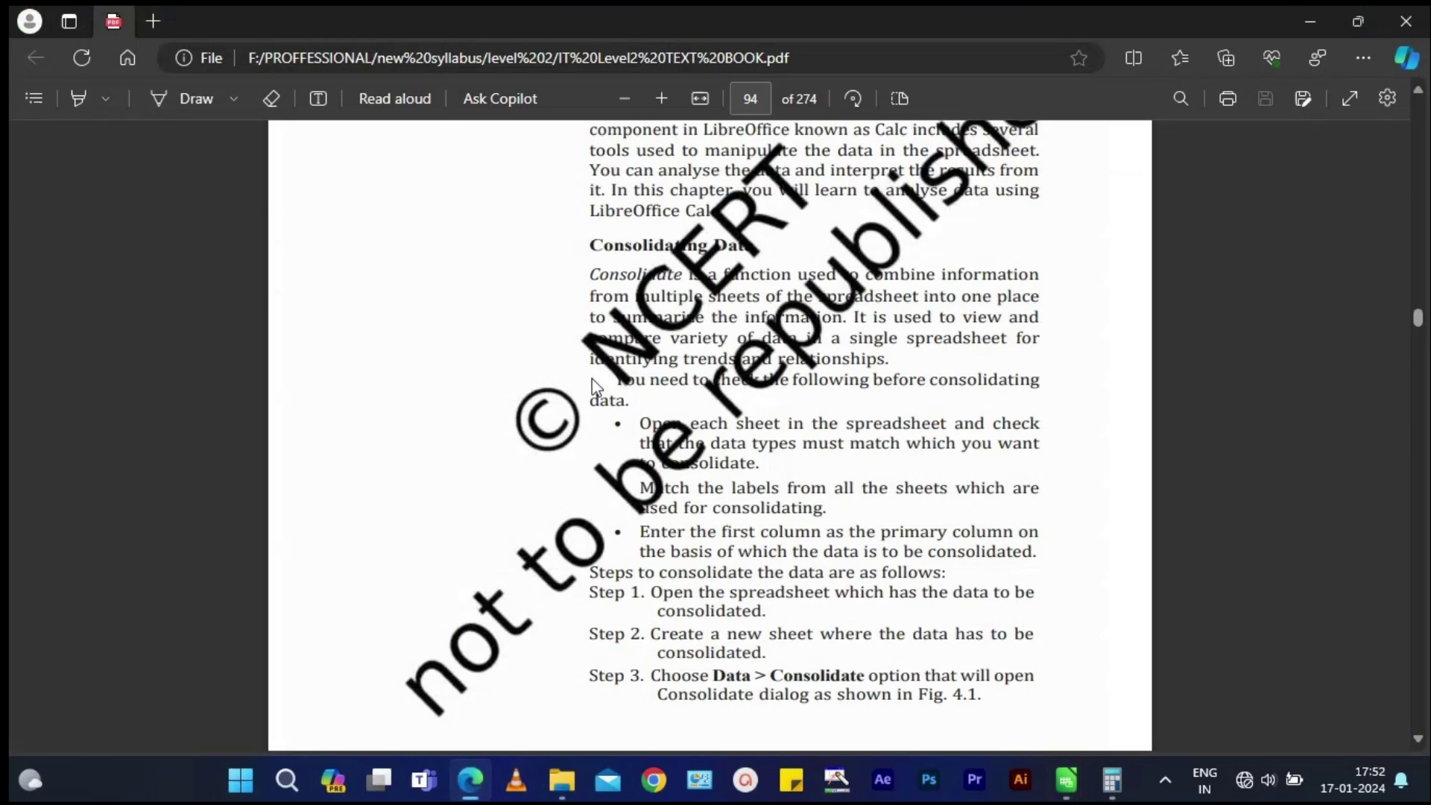
drag(595, 266, 939, 287)
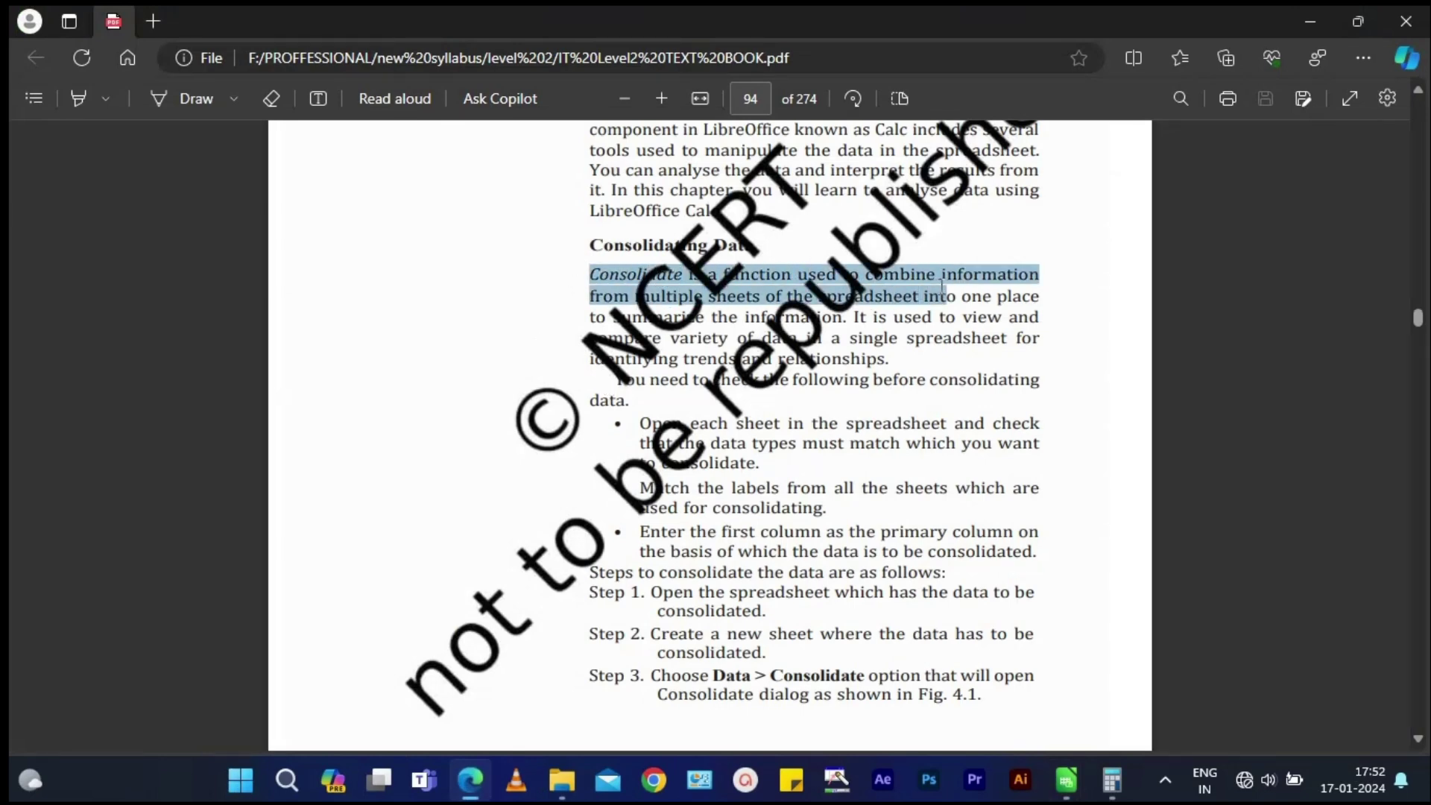
mouse_move(941, 287)
mouse_down()
mouse_move(785, 328)
mouse_move(855, 331)
mouse_up()
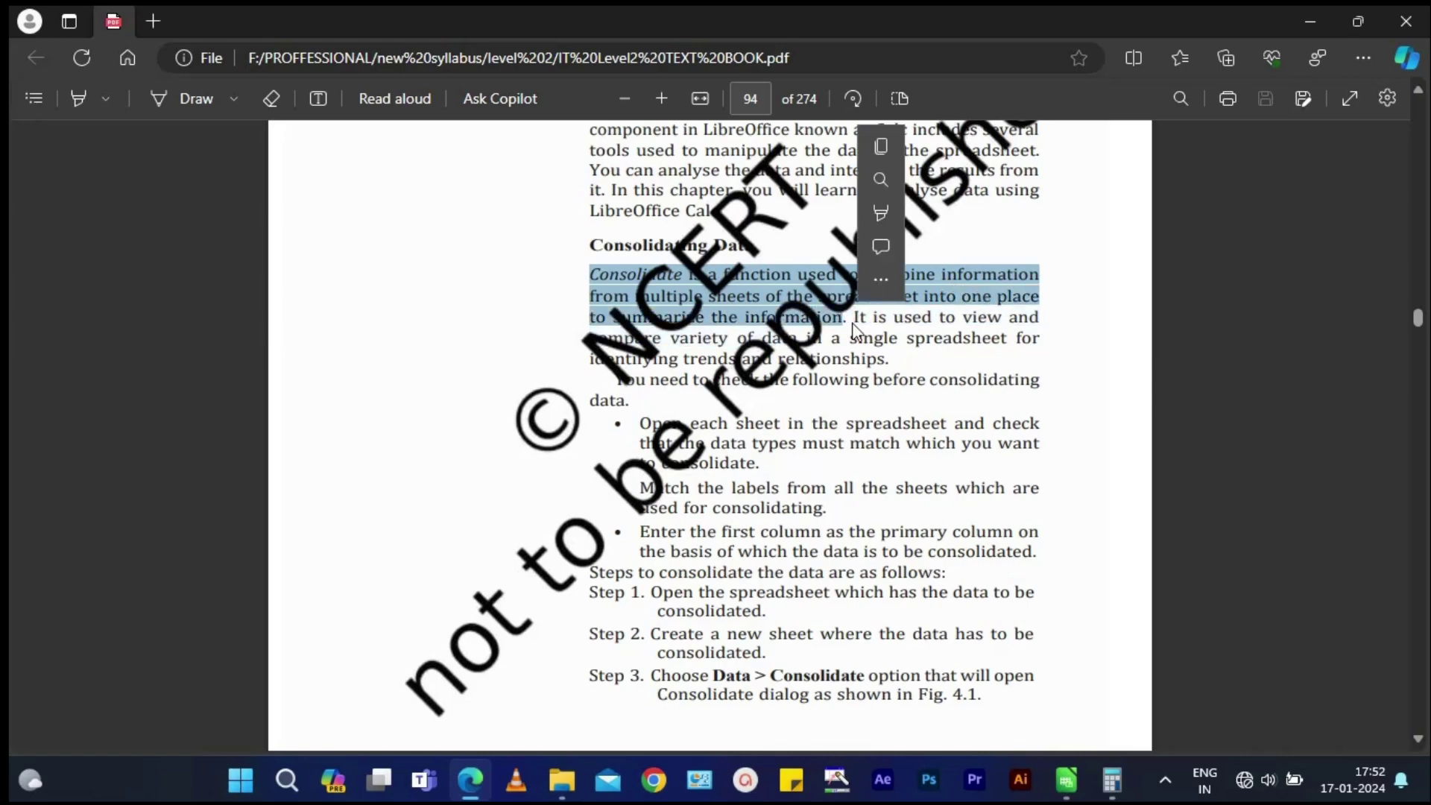
click(924, 210)
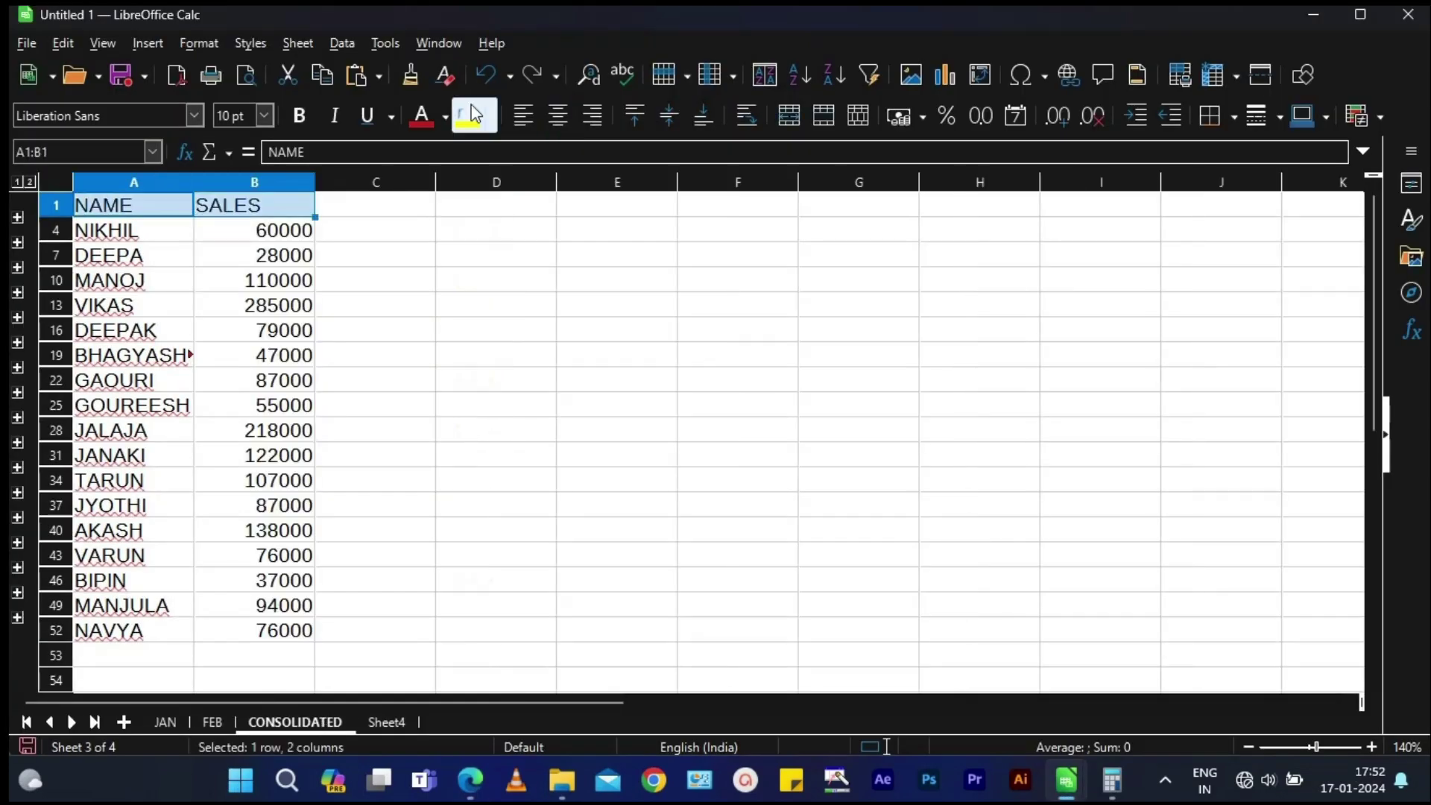
Fill the NAME/SALES header yellow and put borders on every cell of the consolidated table.
key(ctrl+shift+End)
click(1234, 116)
click(1267, 231)
click(617, 455)
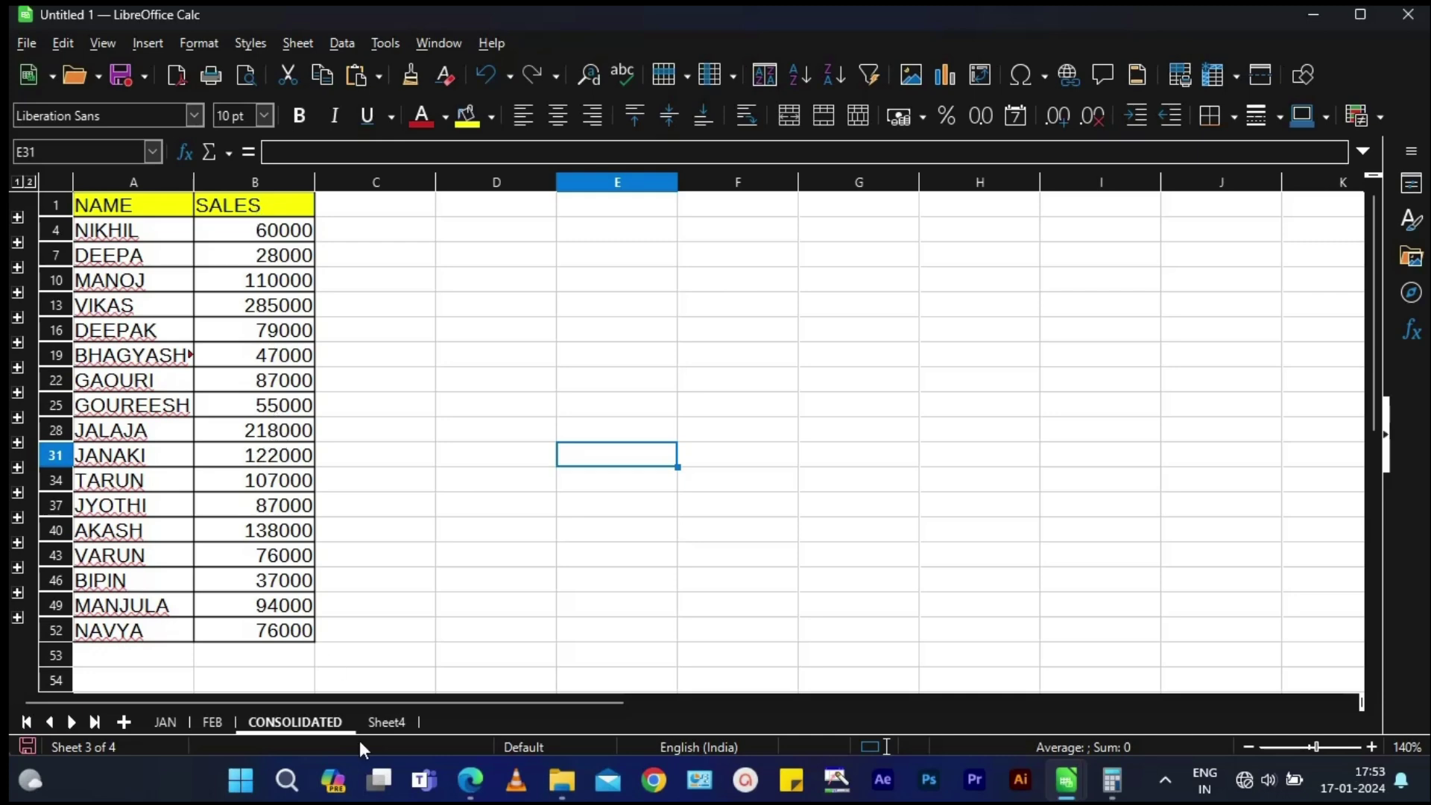
key(alt+Tab)
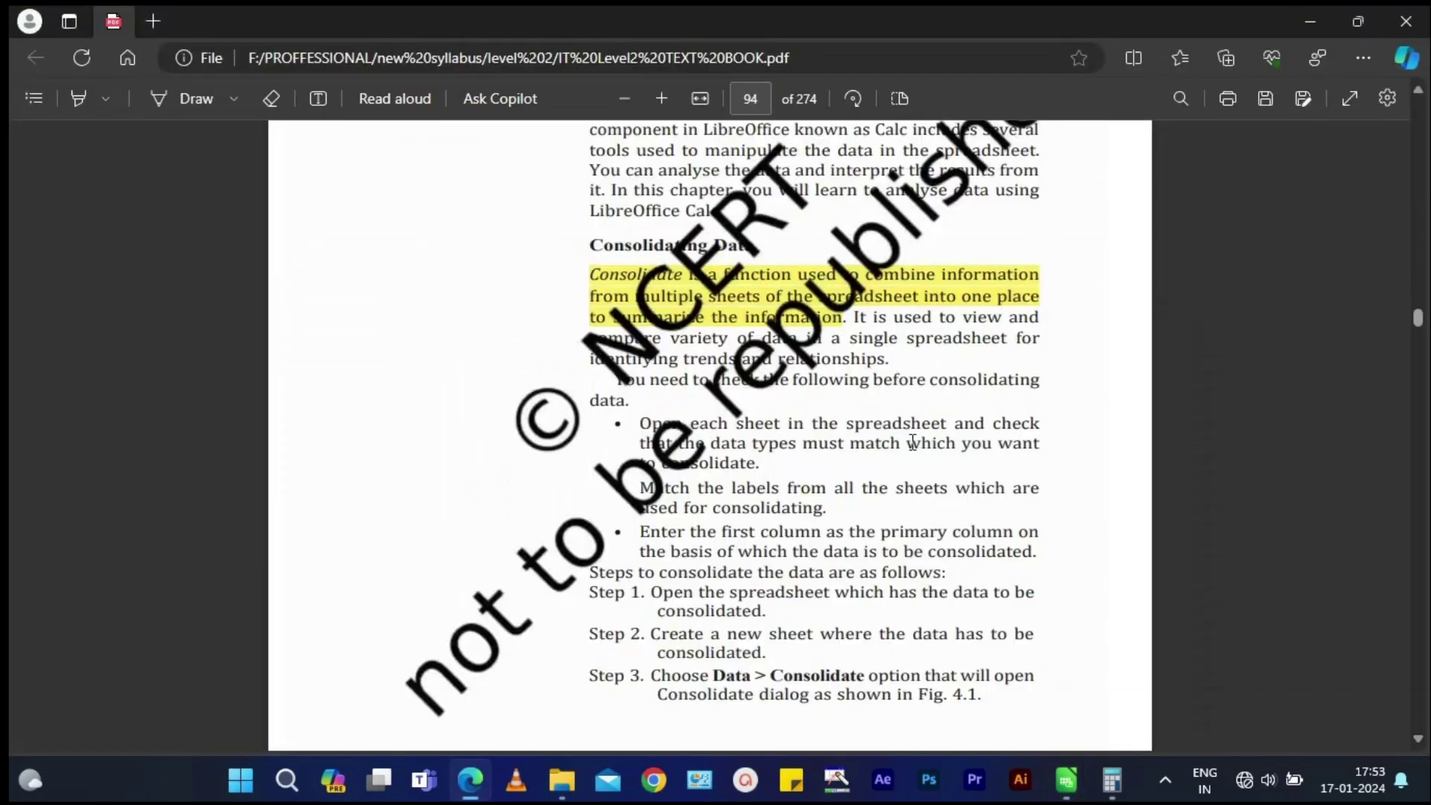
Scroll the textbook from page 94 down to the Groups and Subtotals section on page 98.
scroll(1416, 743, down, 3)
scroll(1416, 743, down, 3)
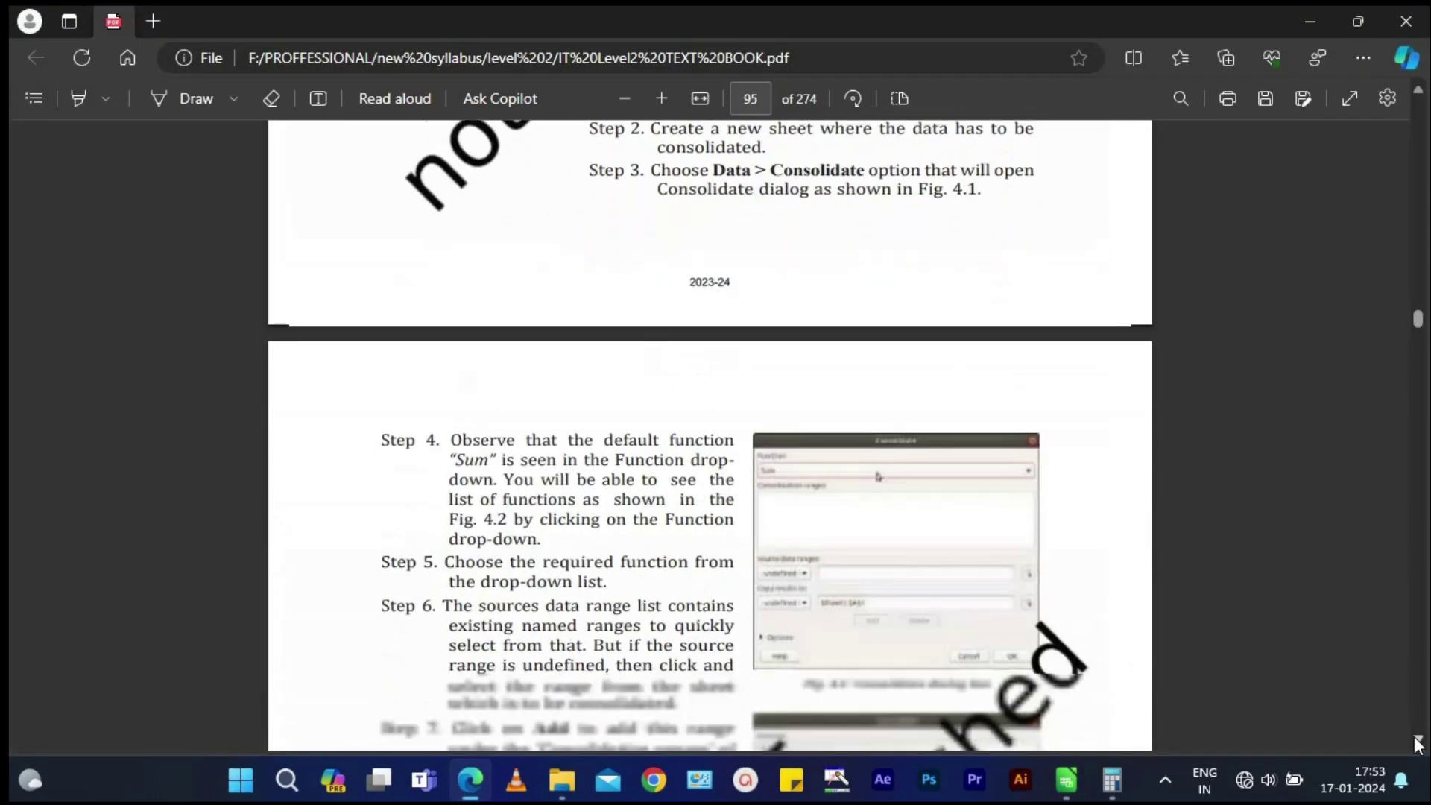
scroll(1416, 743, down, 3)
scroll(1414, 740, down, 3)
scroll(1415, 740, down, 5)
scroll(1414, 740, down, 3)
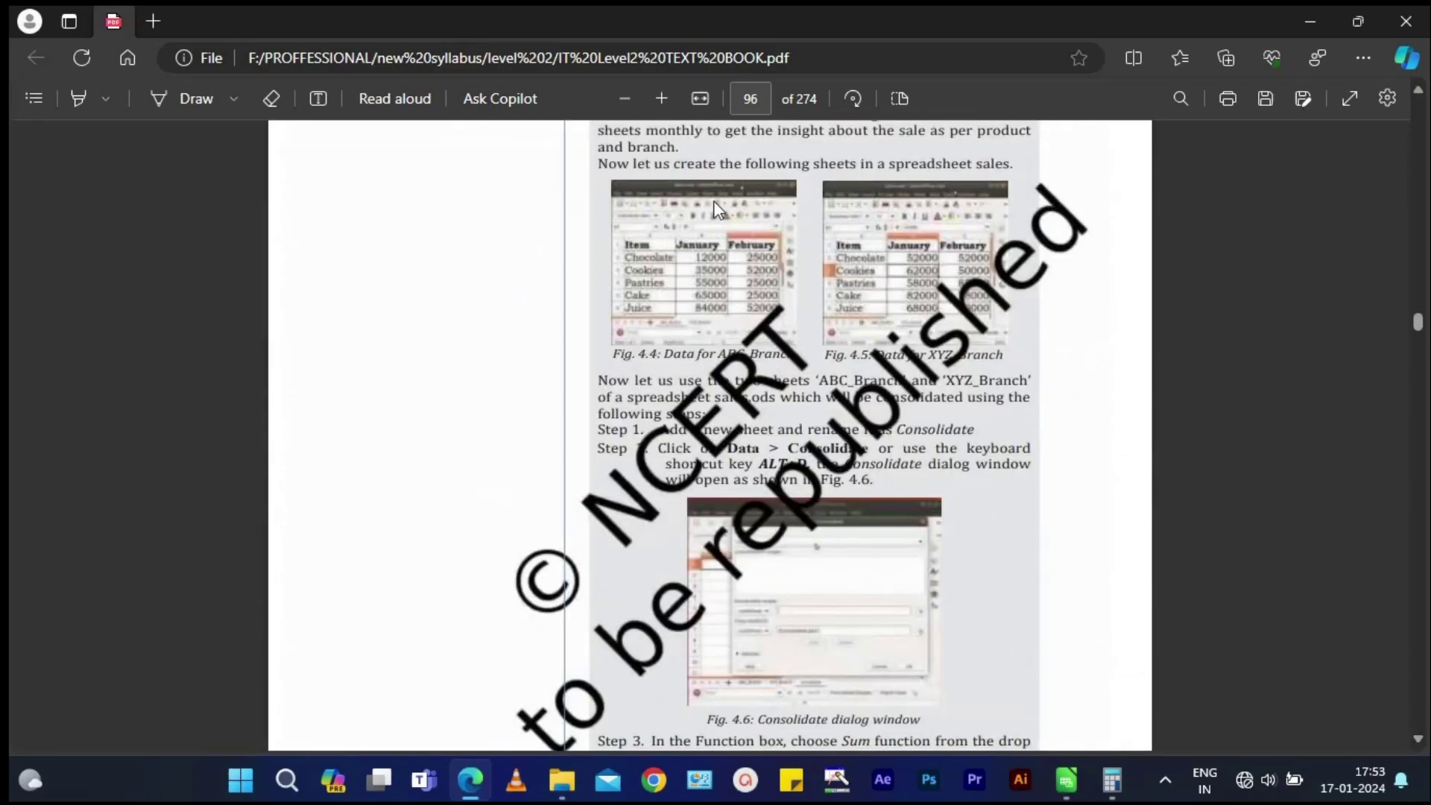
scroll(1416, 743, down, 3)
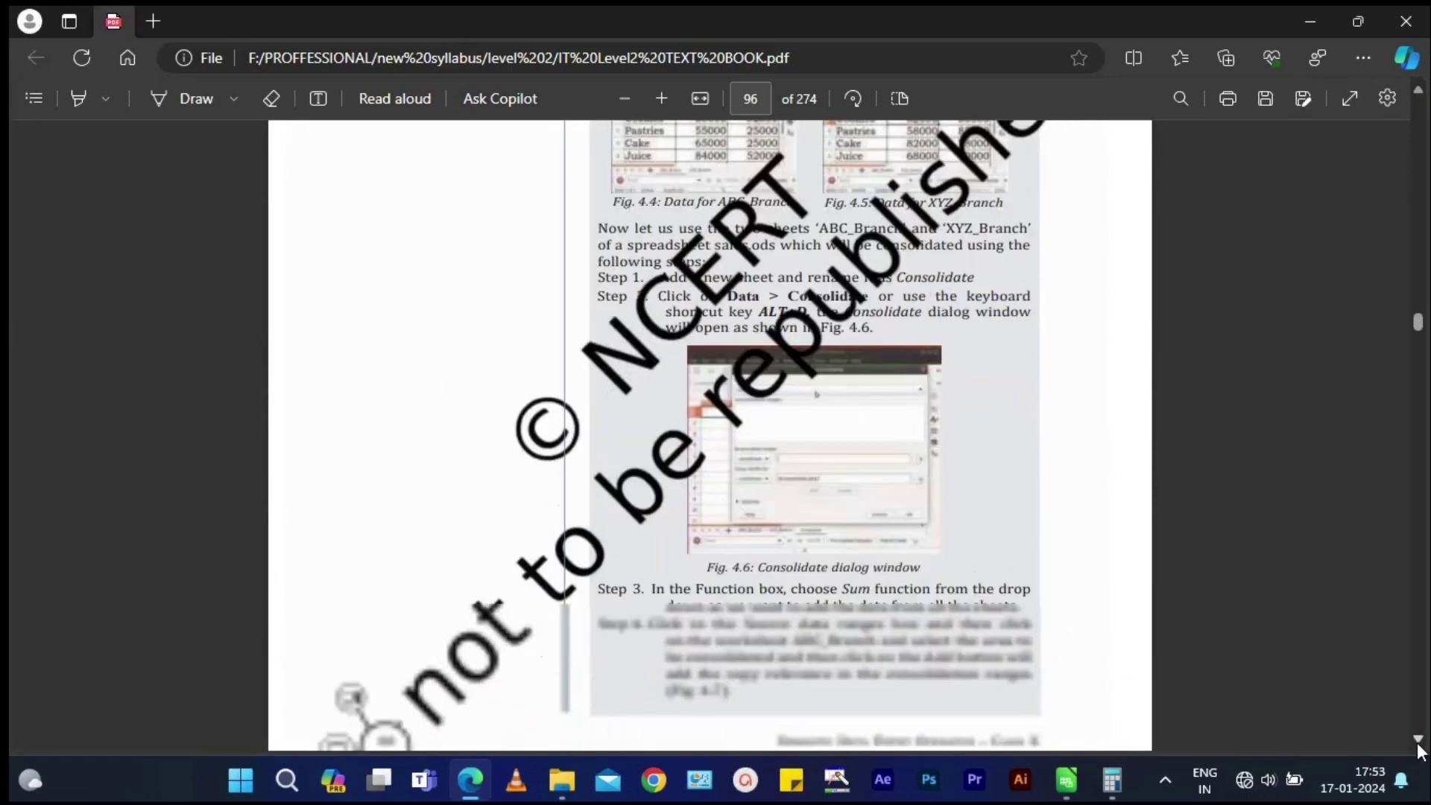
scroll(1416, 743, down, 3)
scroll(1416, 743, down, 1)
scroll(1416, 743, down, 15)
scroll(1416, 743, down, 3)
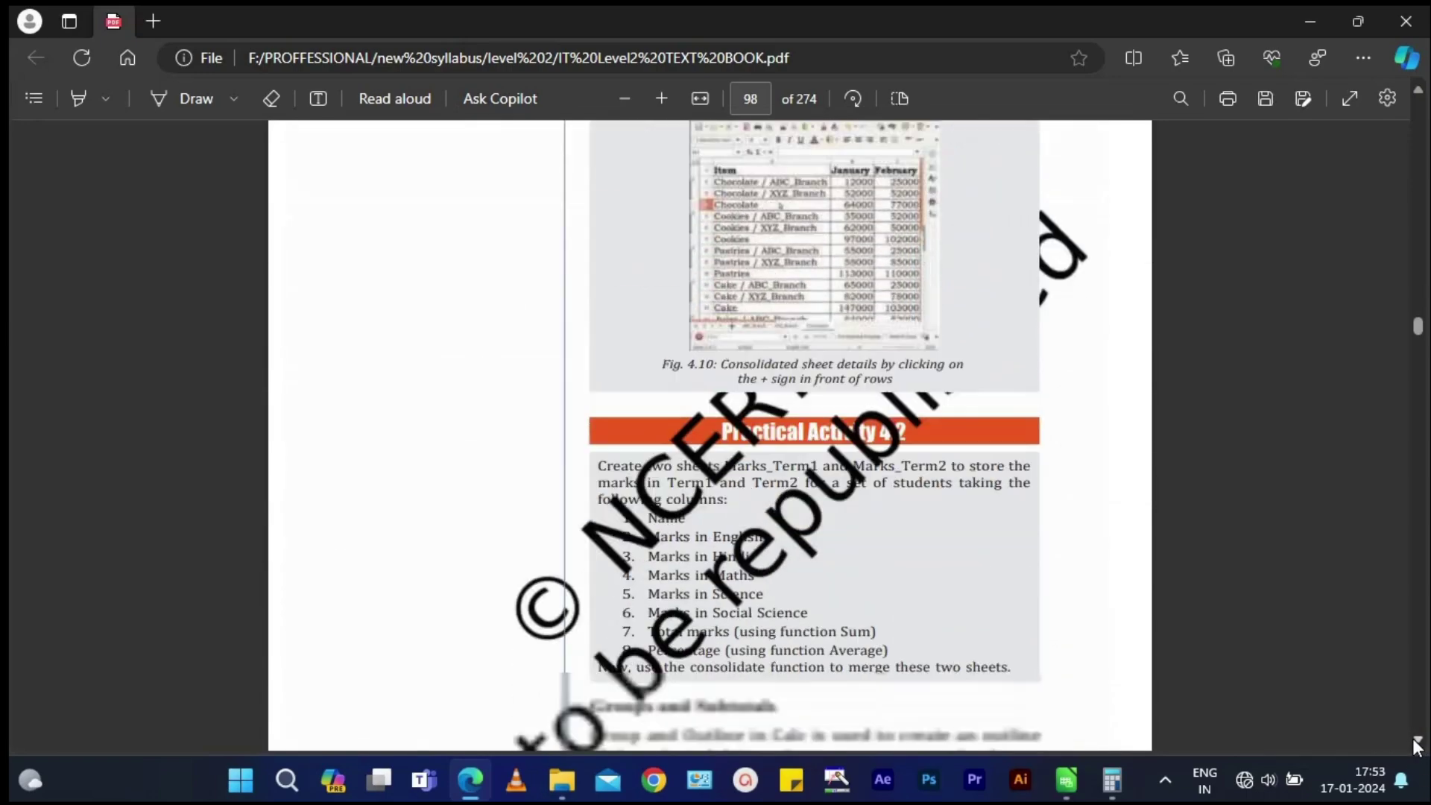
scroll(1416, 743, down, 2)
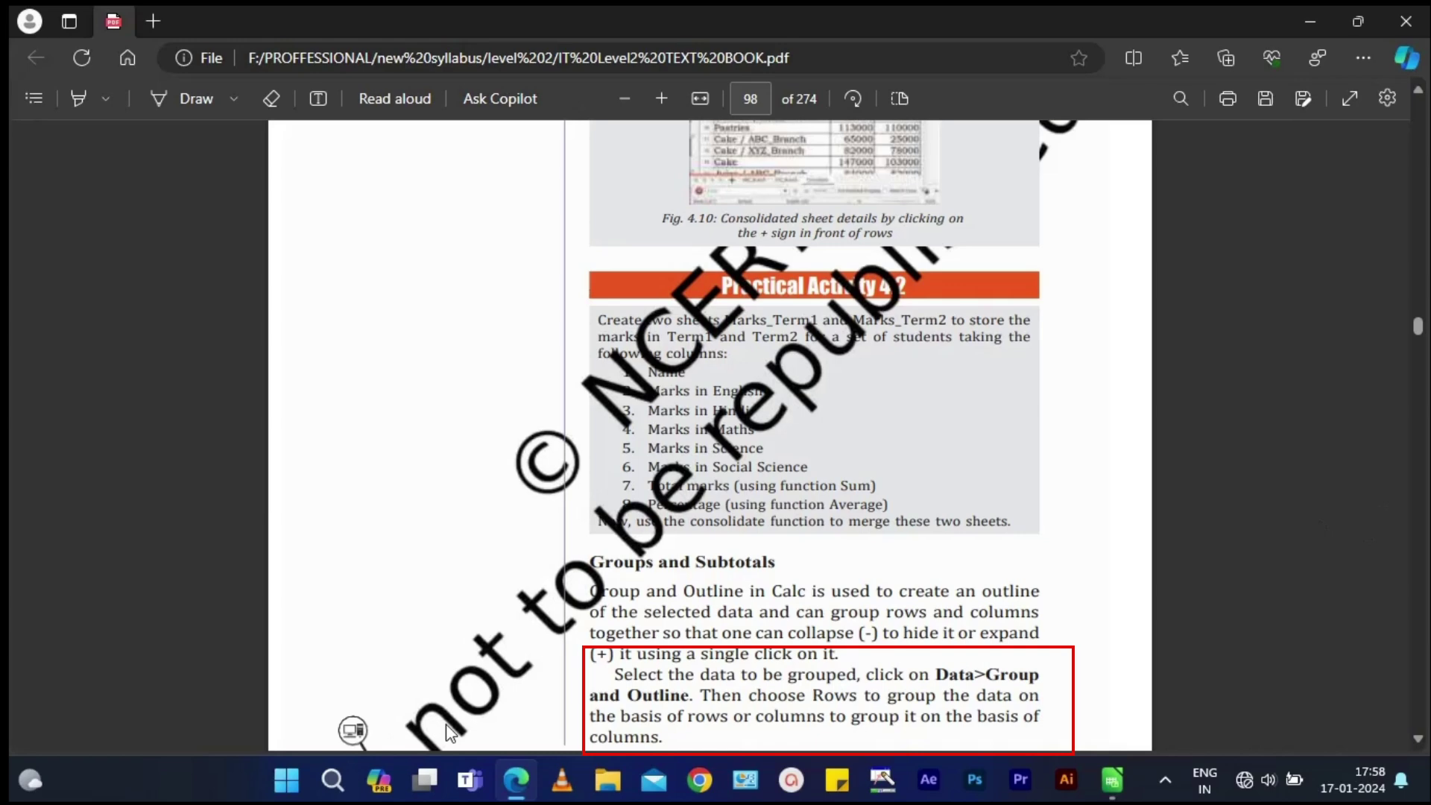
Bring up the GROUPING sheet's NAME/LOCATION/PRODUCT/PRICE table in Calc.
key(alt+Tab)
click(190, 721)
click(248, 273)
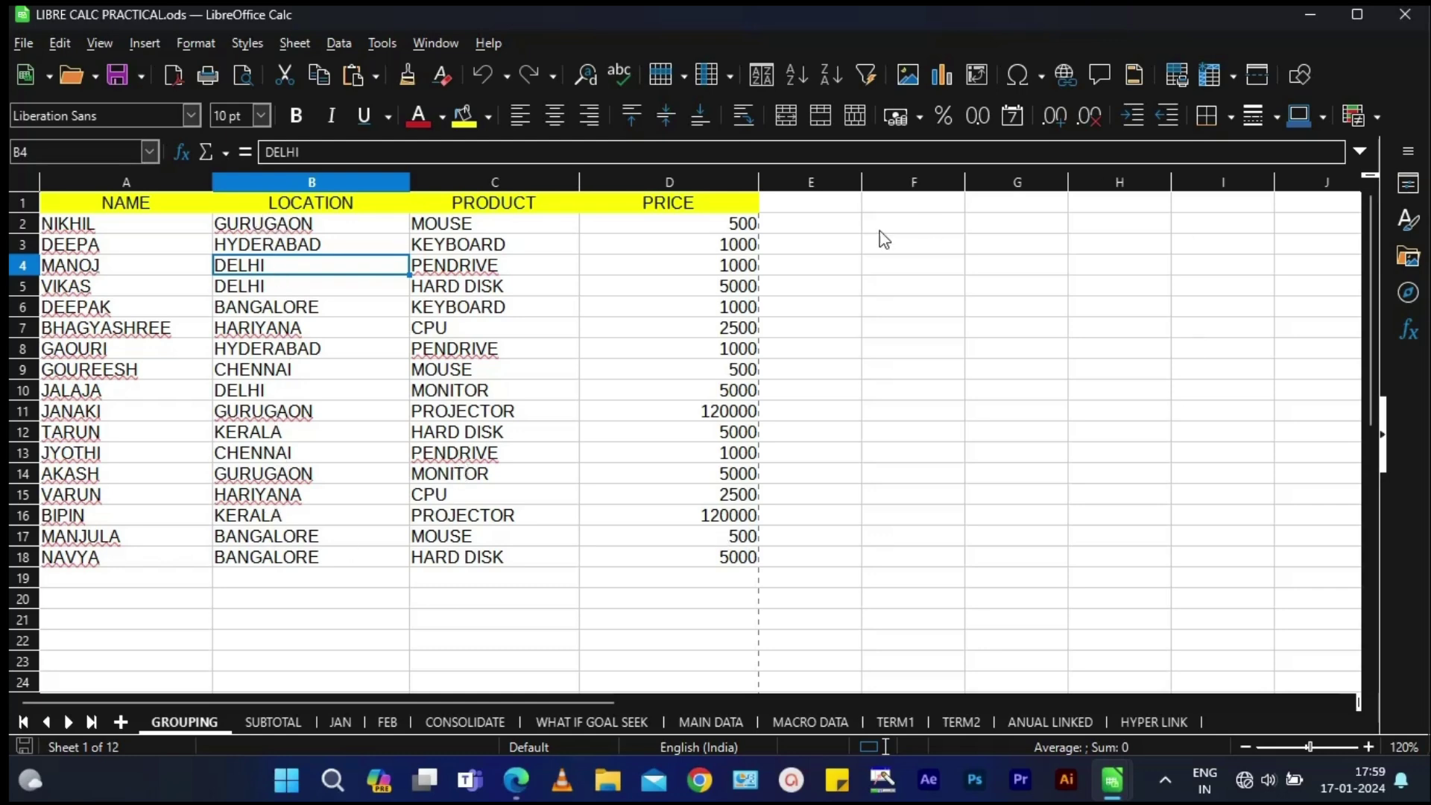
Widen the PRICE column and select the city names under LOCATION on the GROUPING sheet.
click(767, 179)
drag(758, 175, 797, 175)
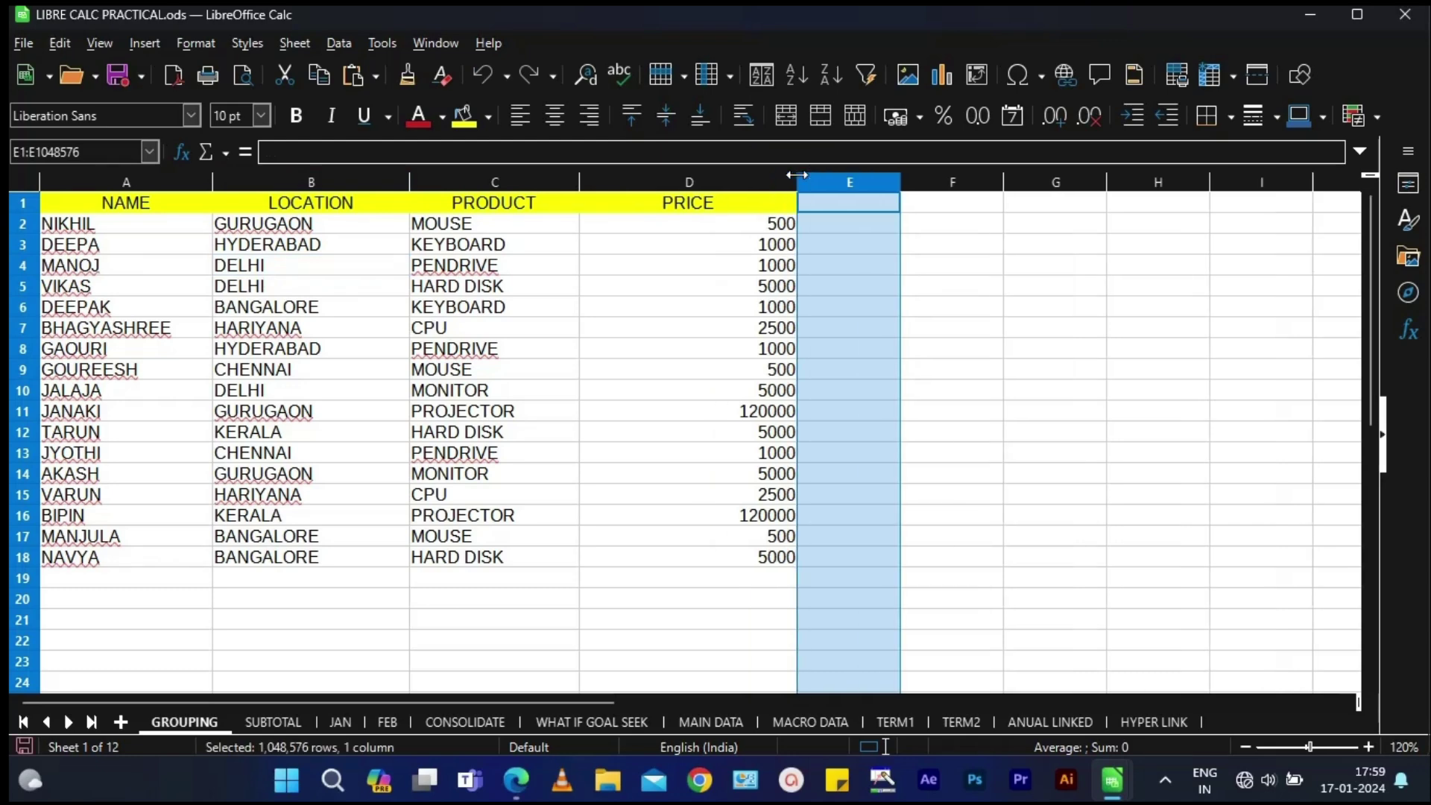
click(839, 387)
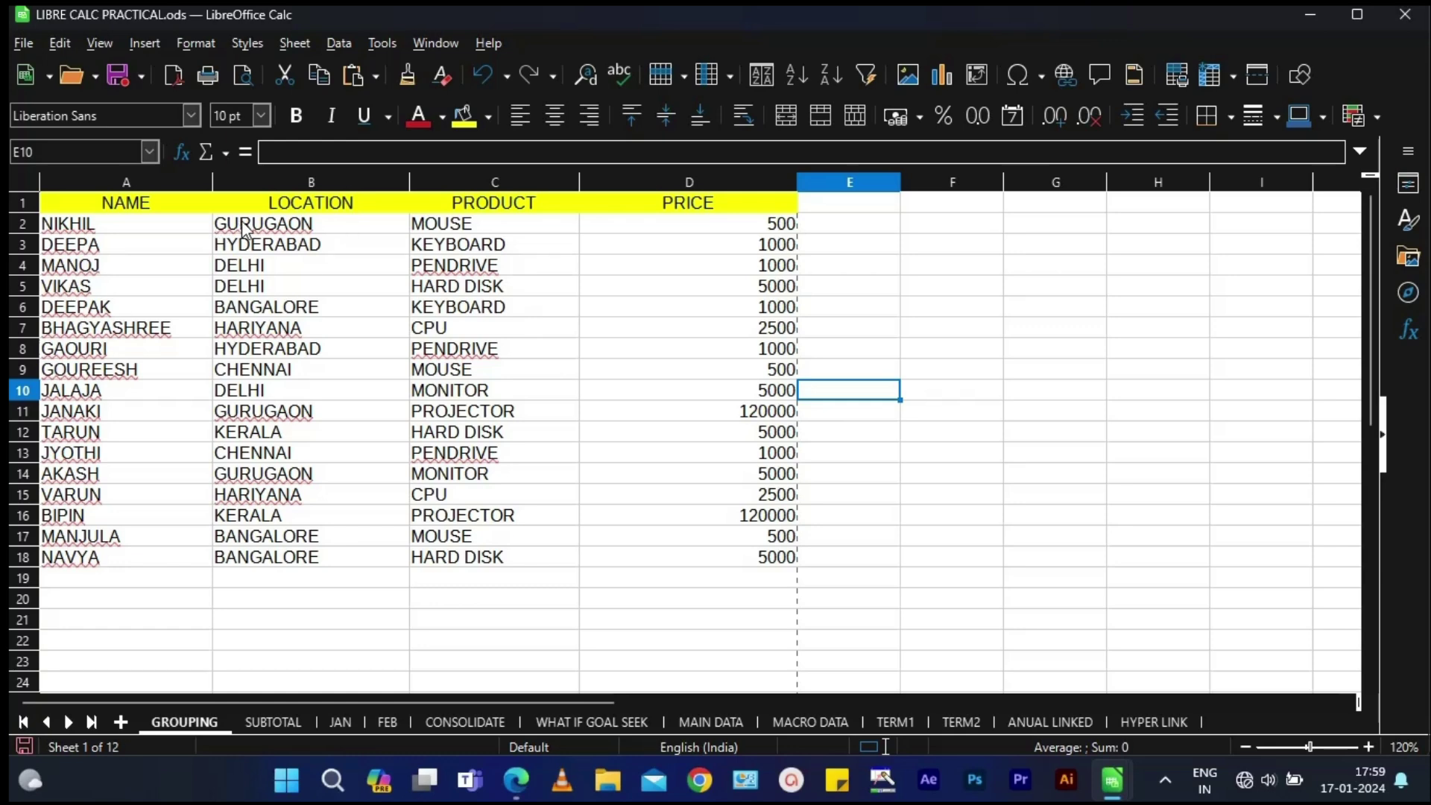
drag(243, 224, 248, 530)
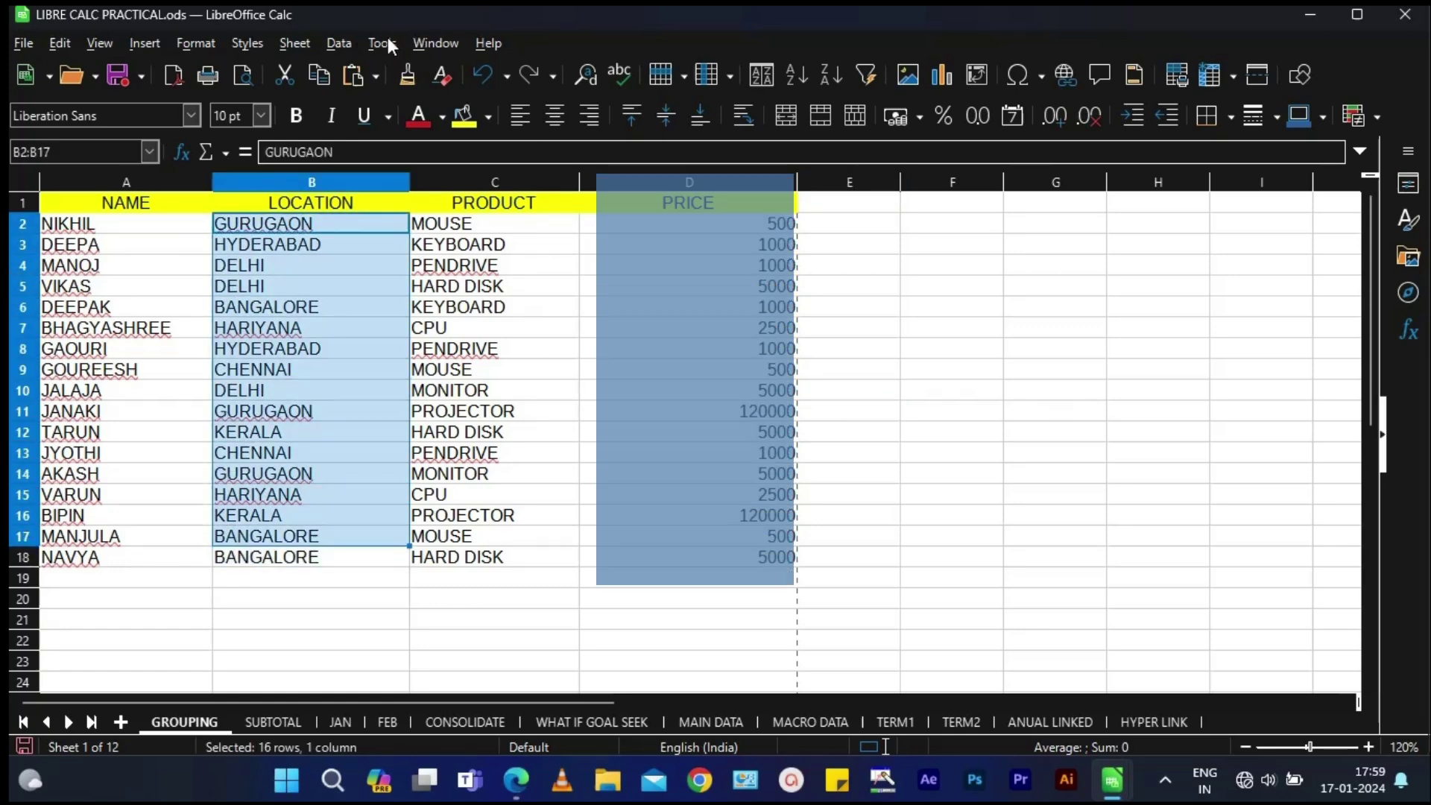
click(290, 230)
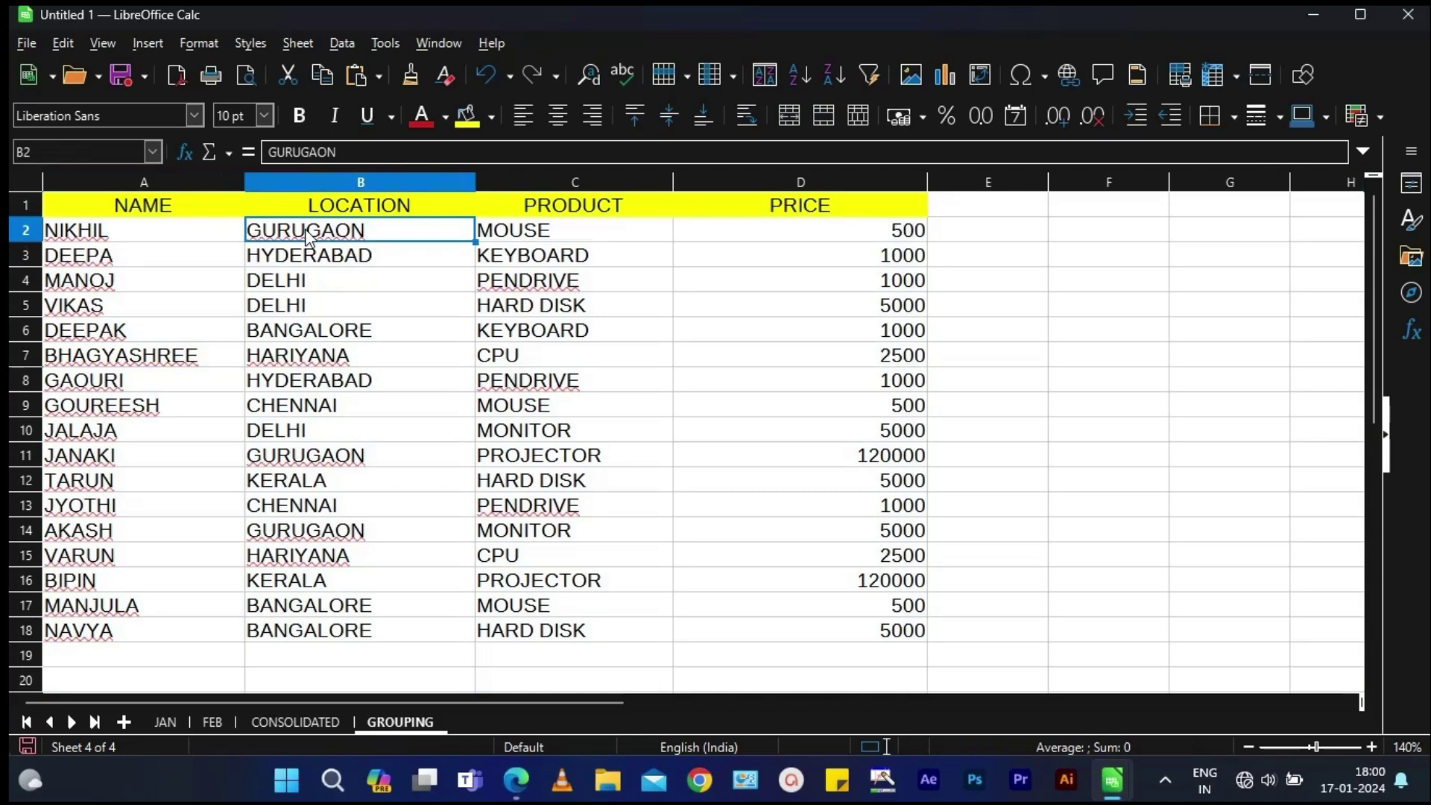
Select the LOCATION entries B2:B18 and sort them ascending.
key(ctrl+shift+Down)
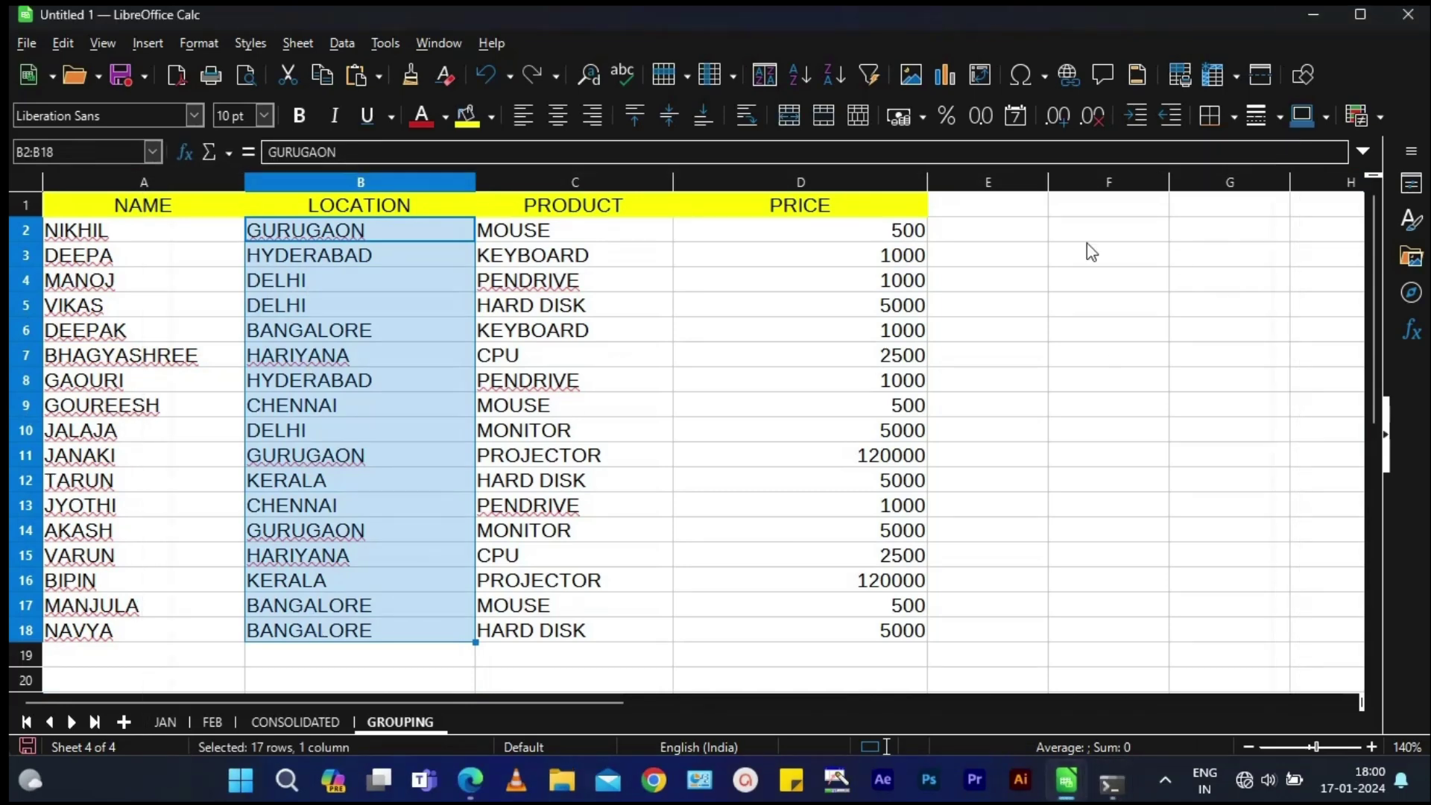
click(339, 43)
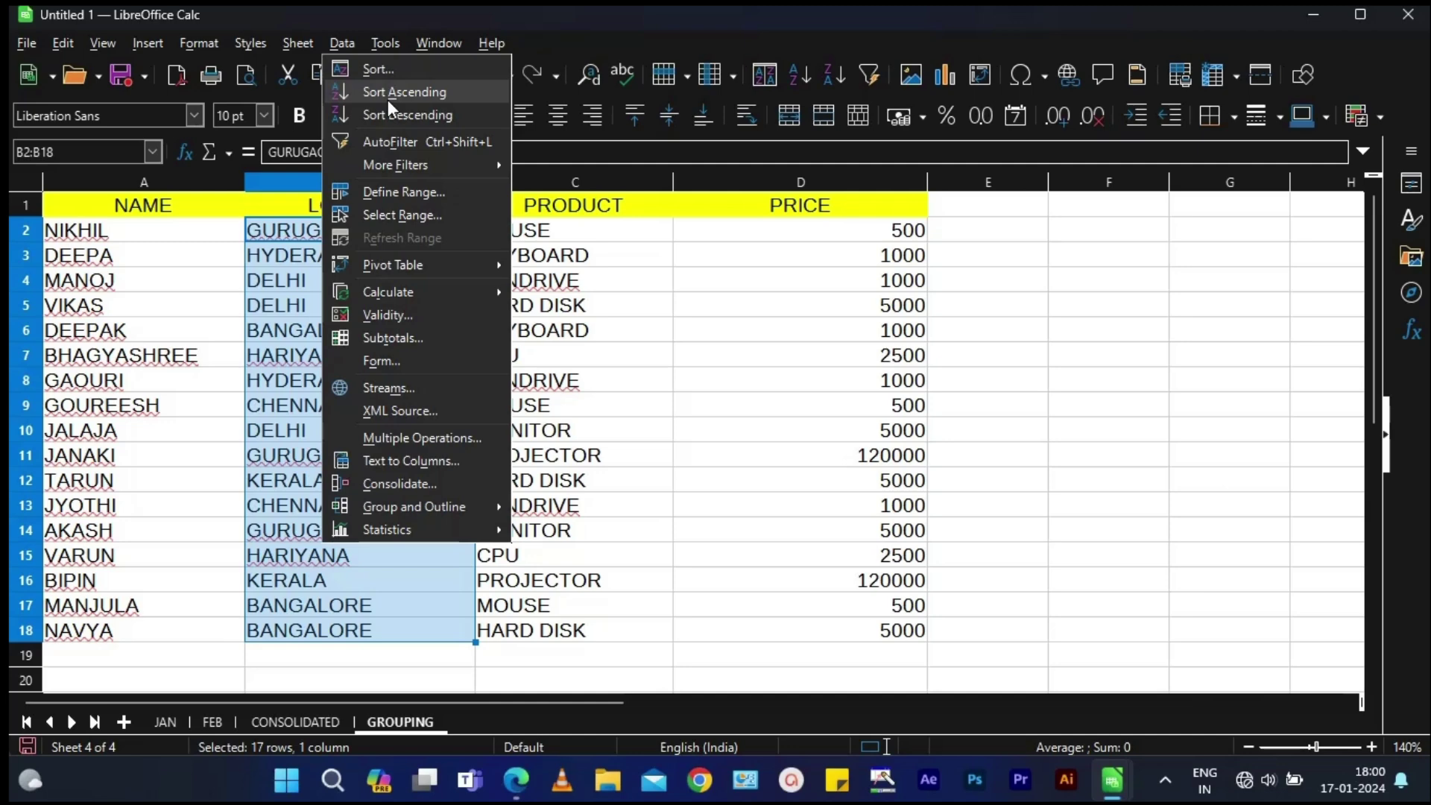
click(387, 99)
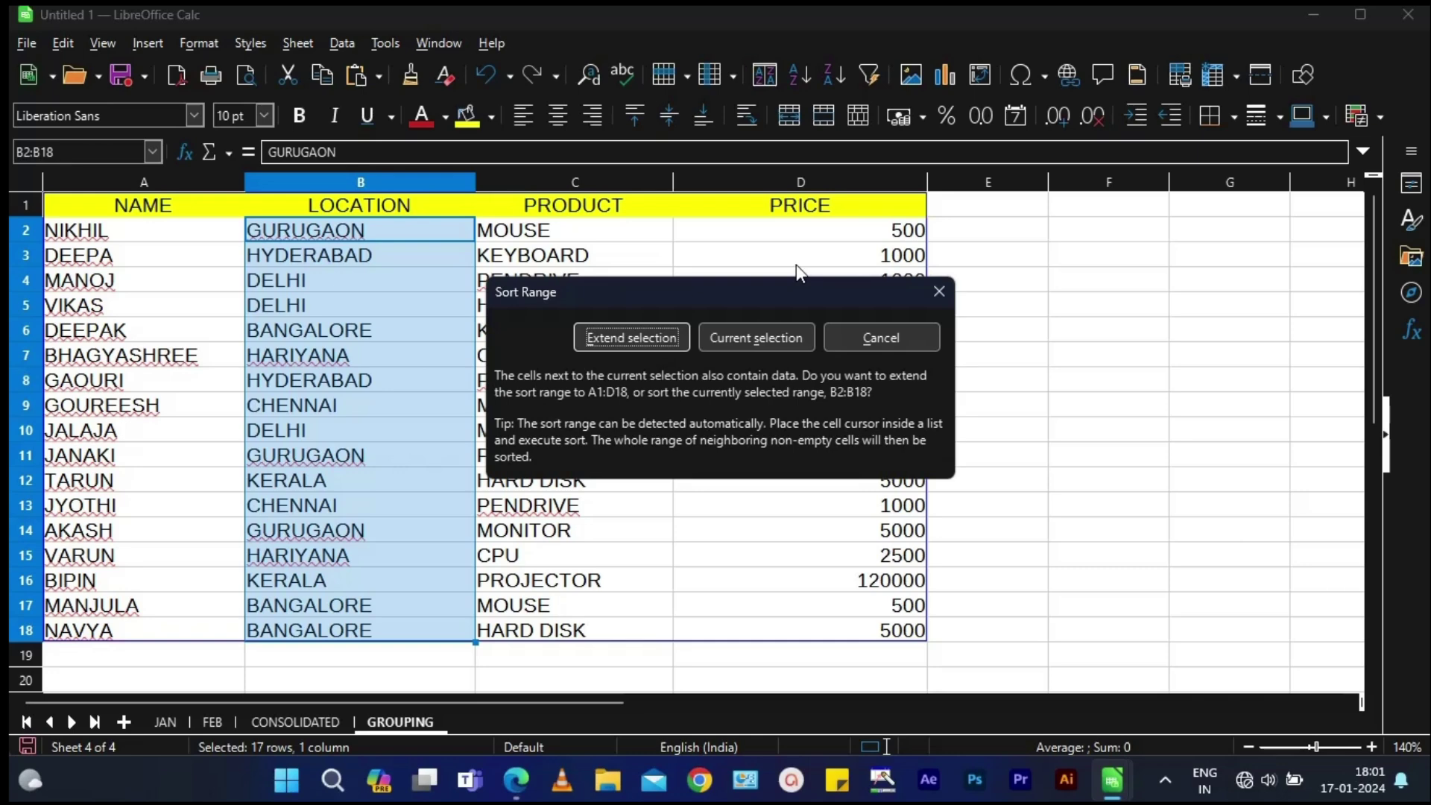
Extend the LOCATION sort to the whole table so each row stays together, then deselect.
click(635, 342)
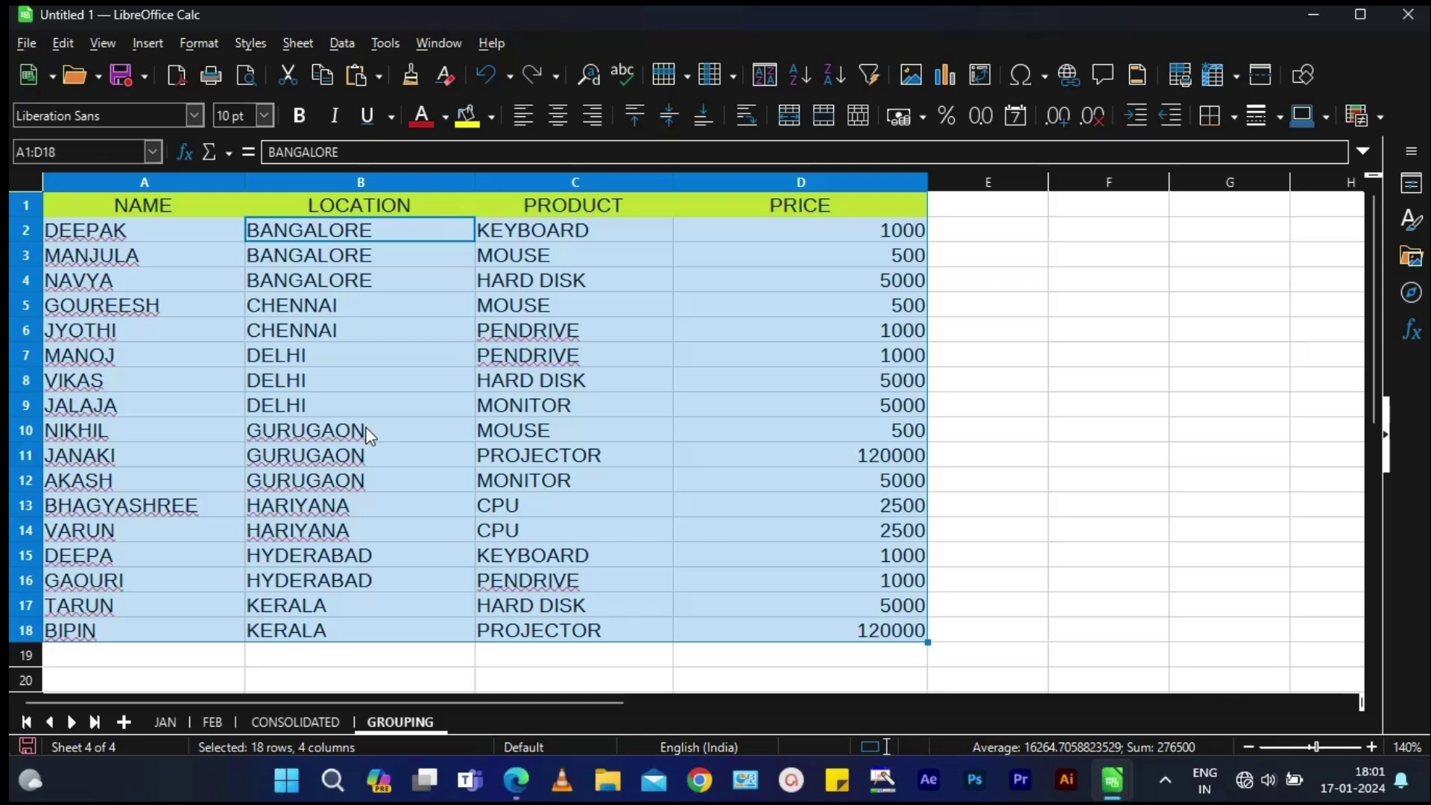
click(466, 480)
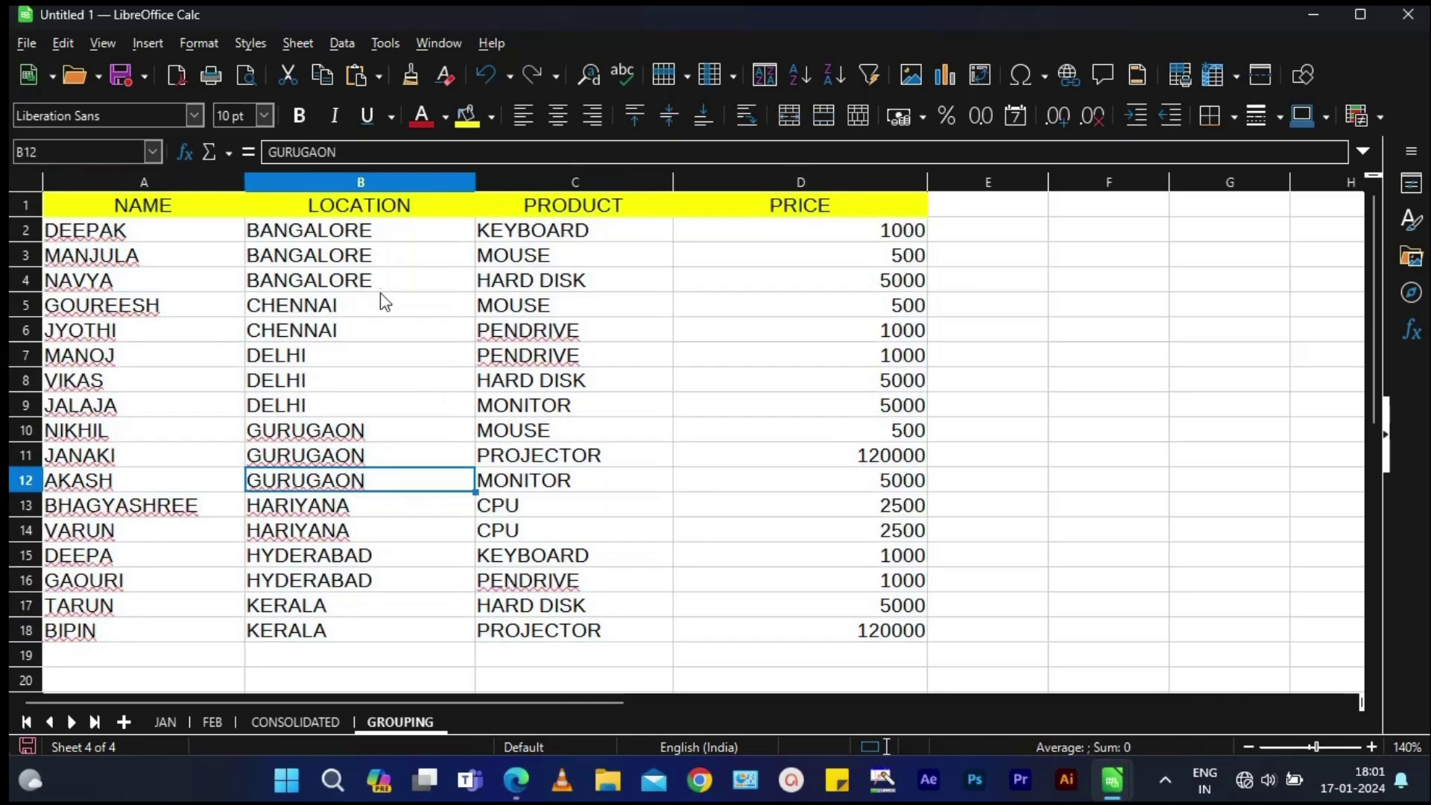
Group the two HYDERABAD rows, 15–16, as an outline row group.
drag(392, 225, 396, 274)
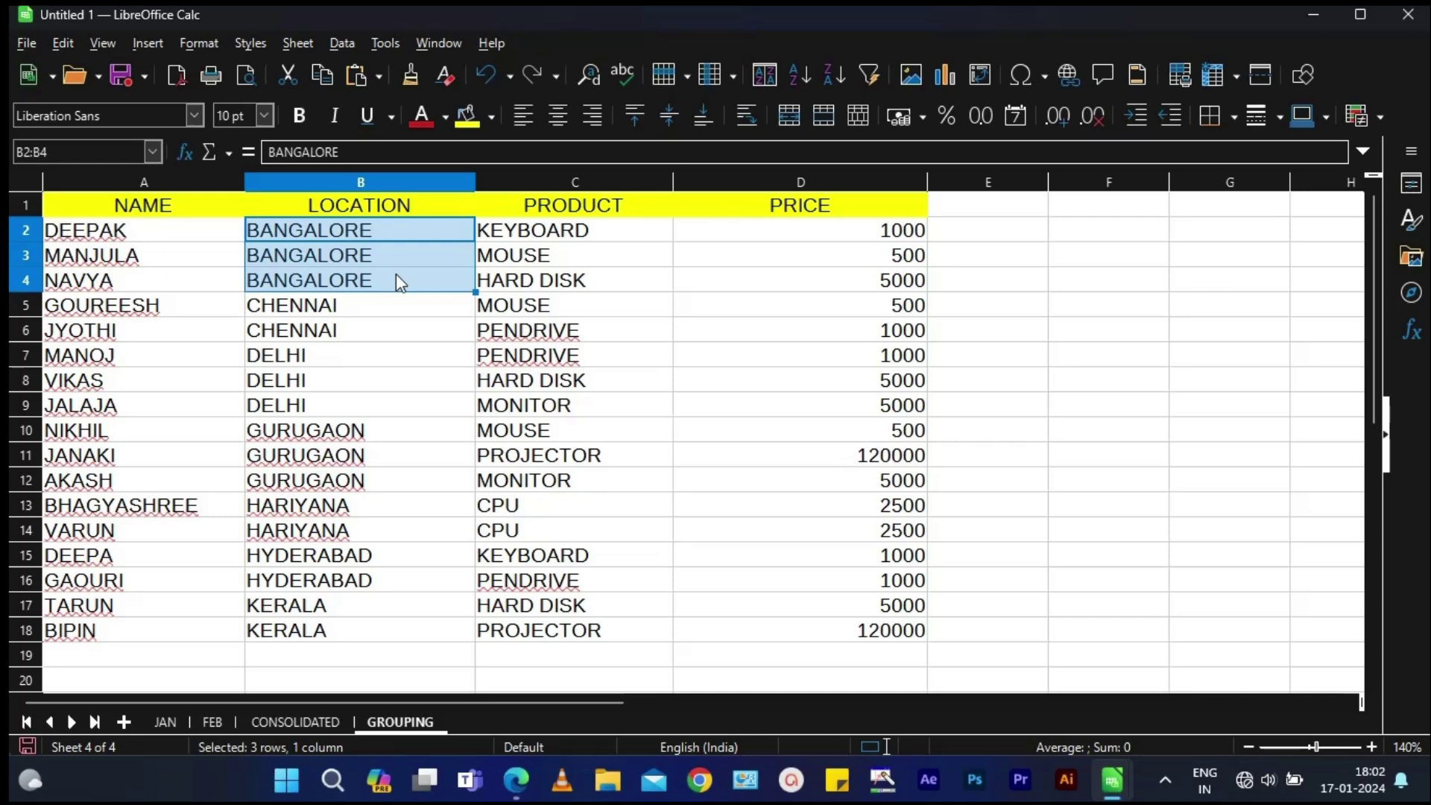
drag(314, 558, 314, 582)
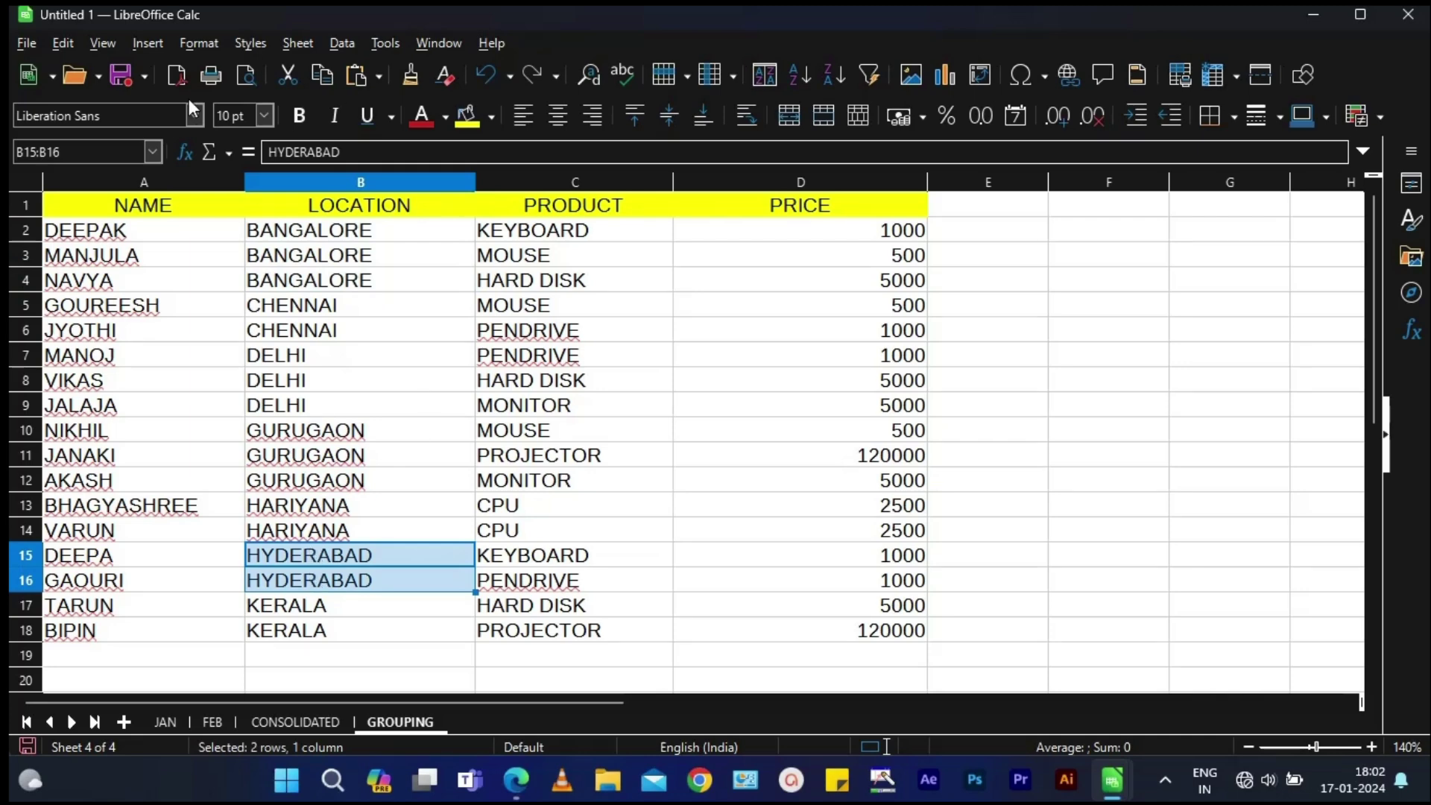
click(339, 43)
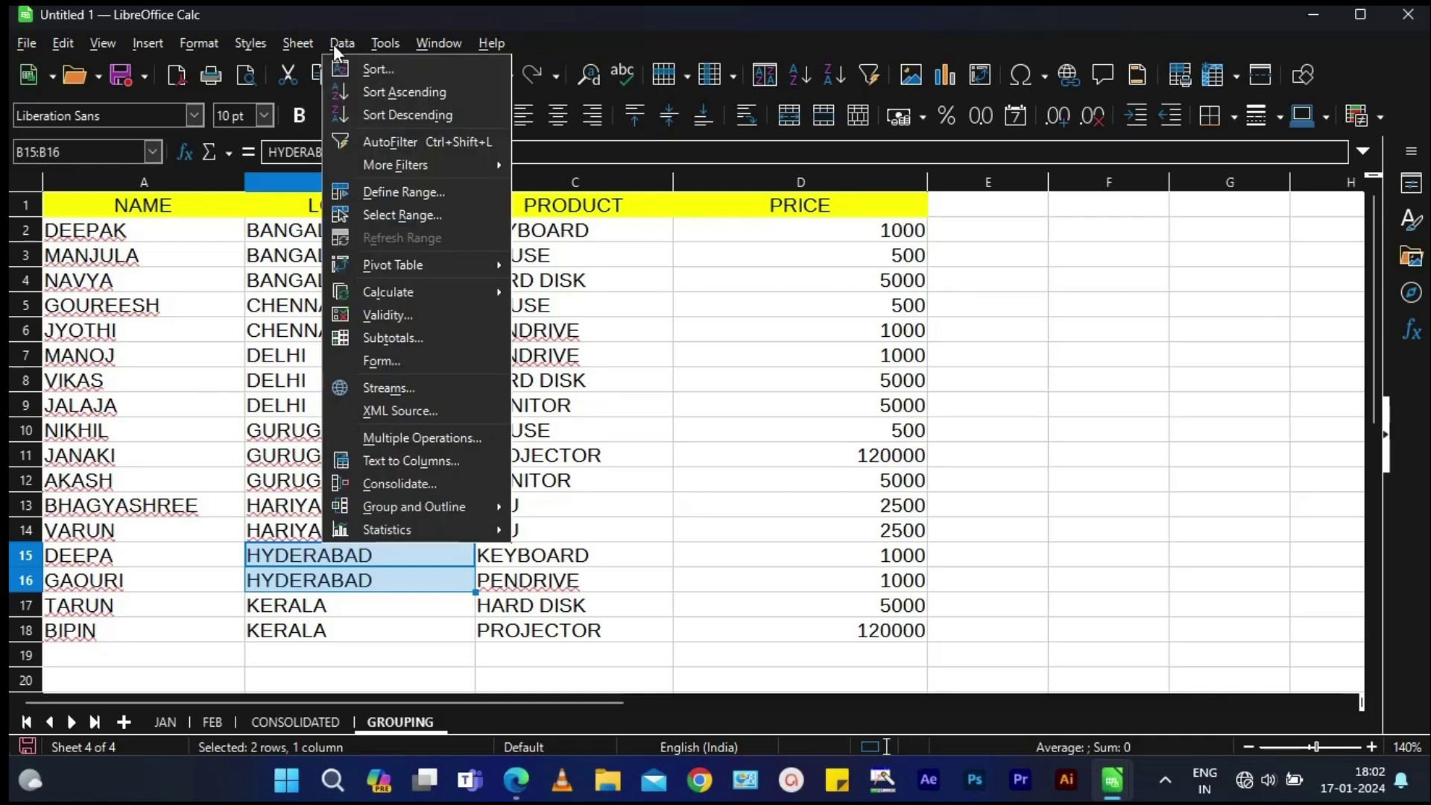
mouse_move(414, 507)
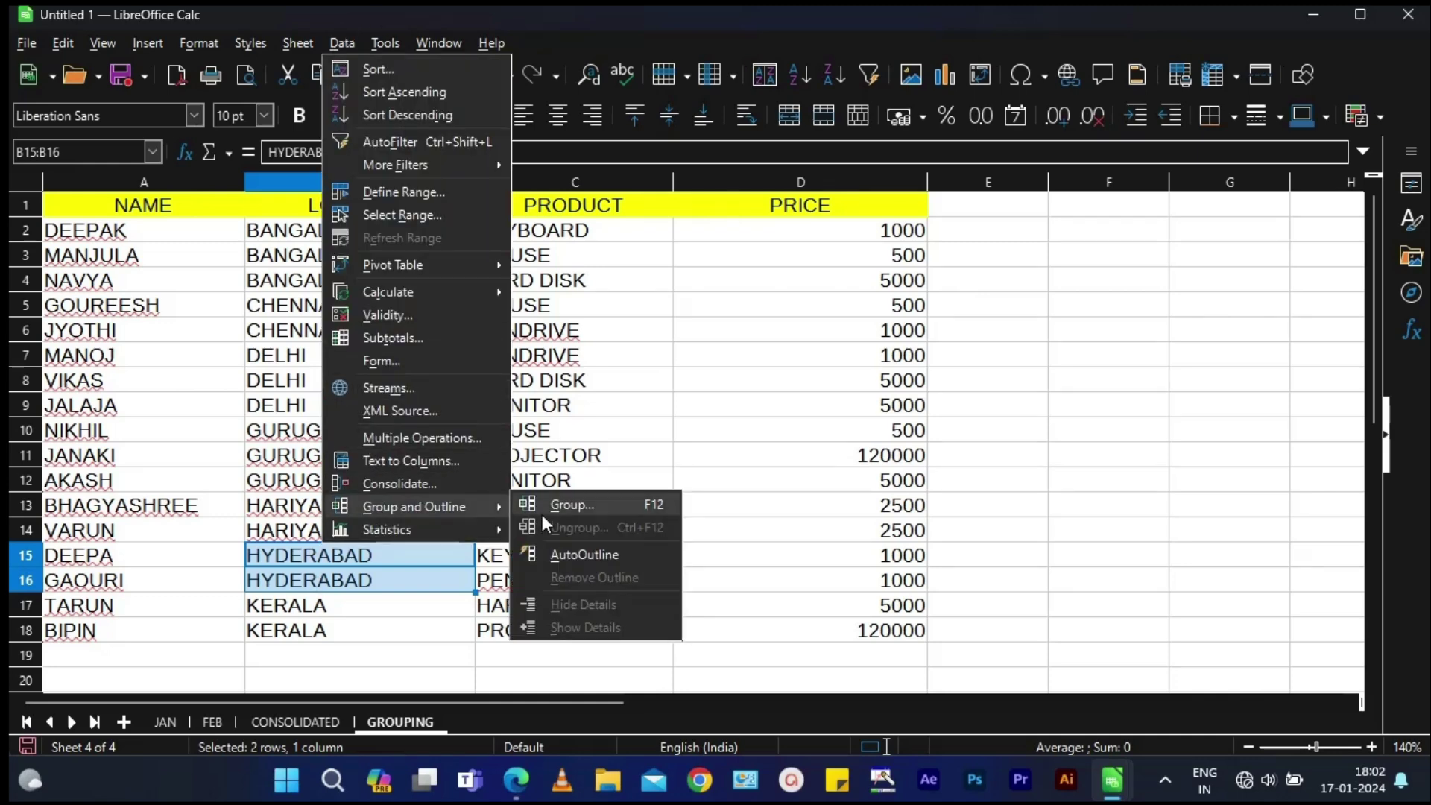
click(543, 515)
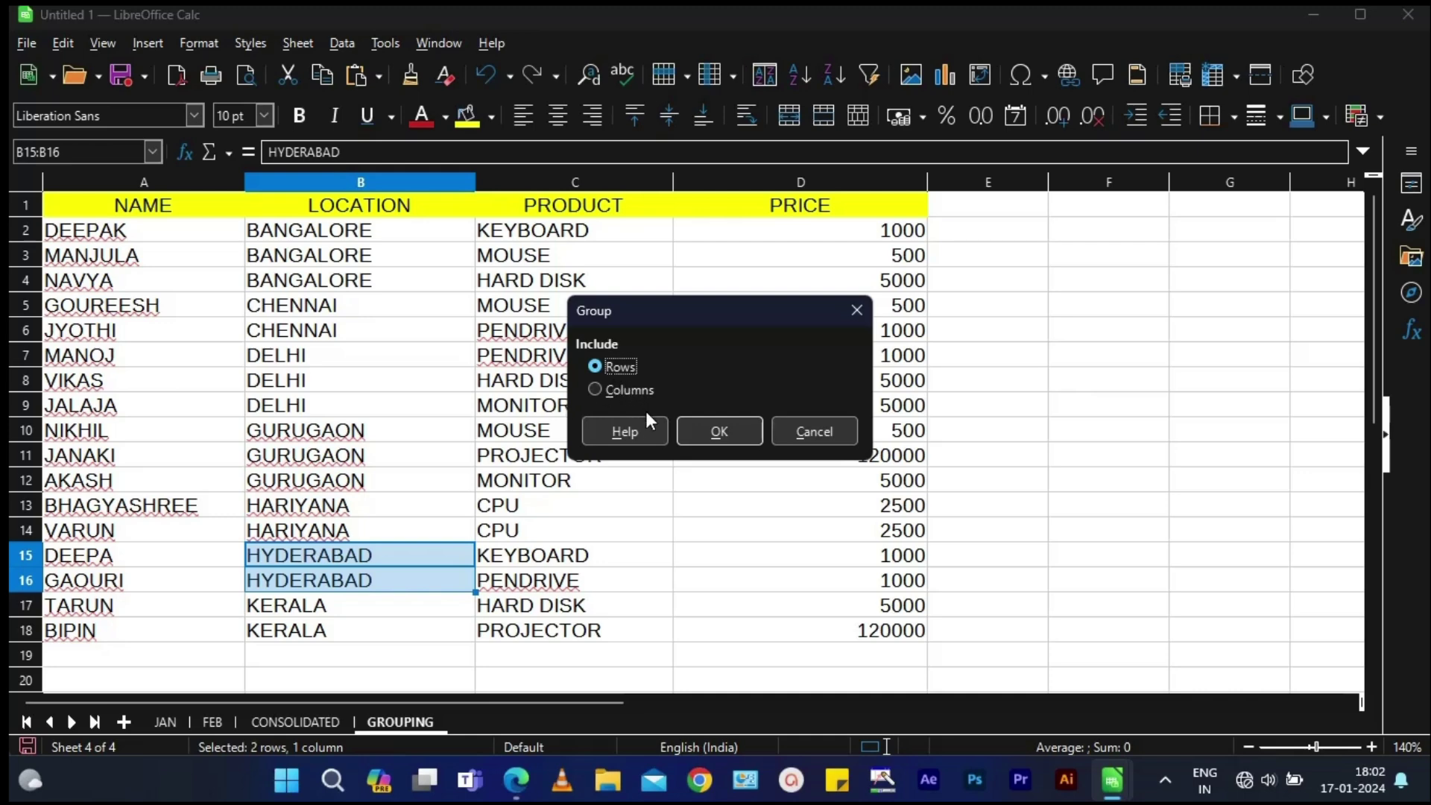
click(708, 438)
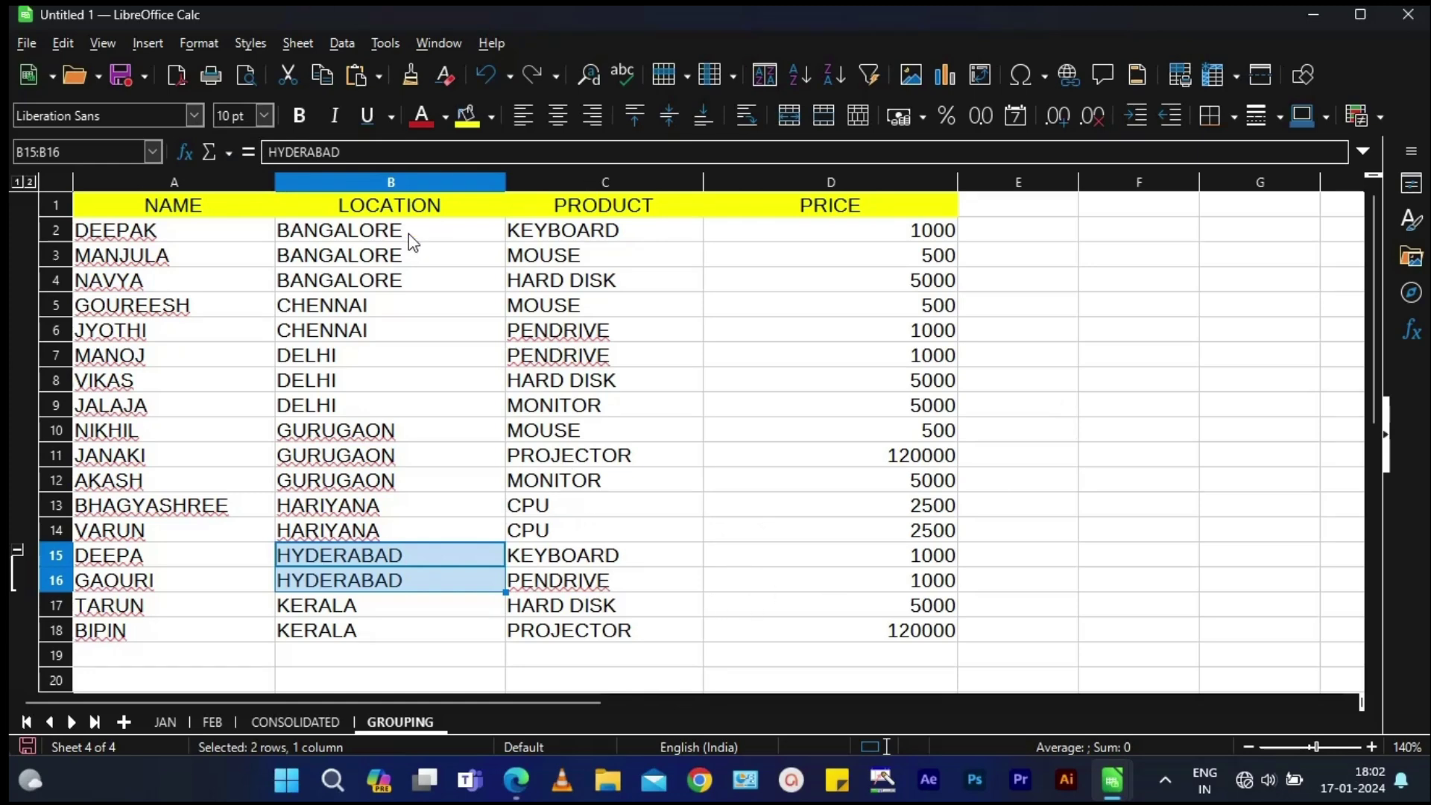
Collapse and re-expand the HYDERABAD group, then undo the grouping and the sort with Ctrl+Z.
click(16, 551)
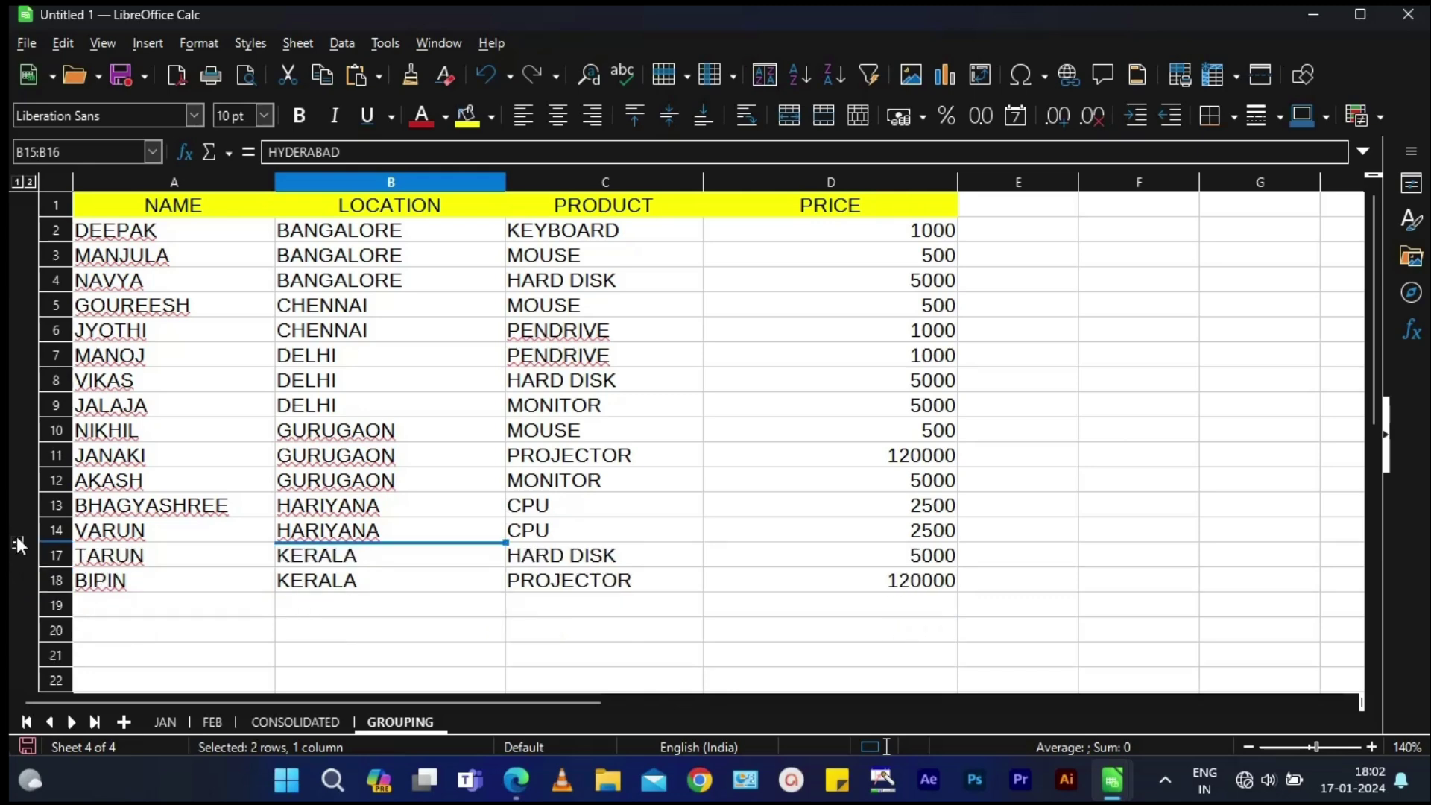
click(18, 544)
key(ctrl+z)
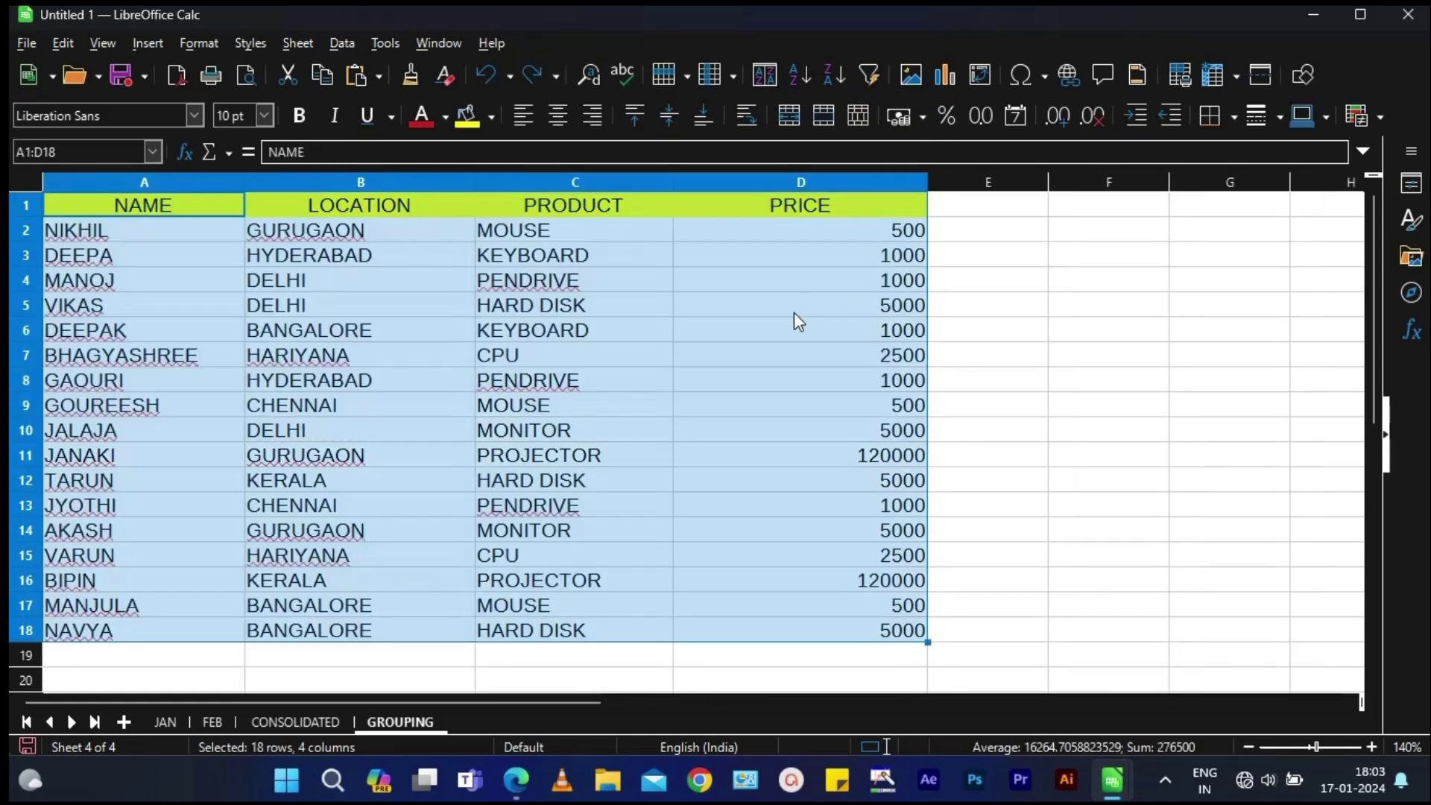
Deselect the table and select the LOCATION data from B2 to B18.
click(481, 286)
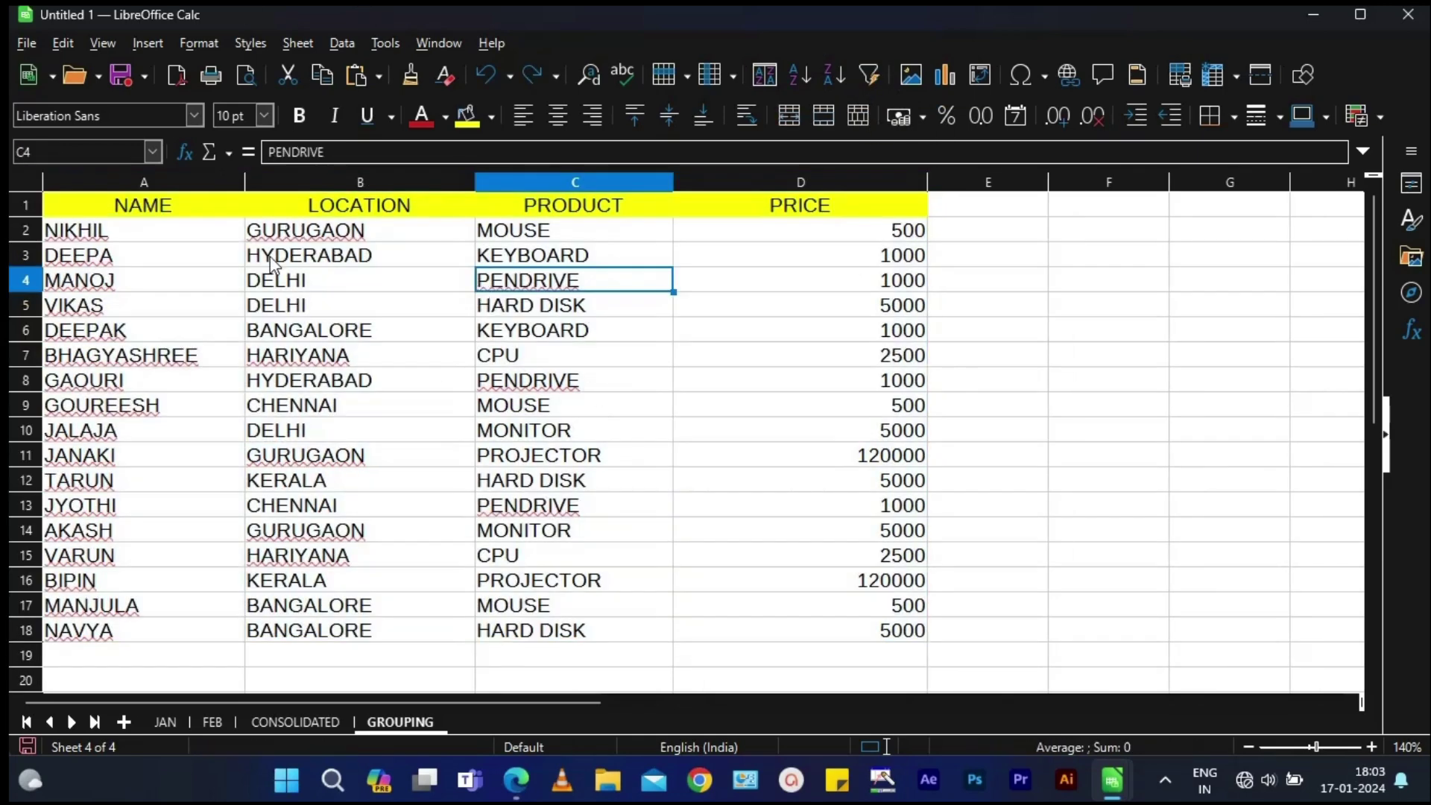
drag(309, 232, 279, 641)
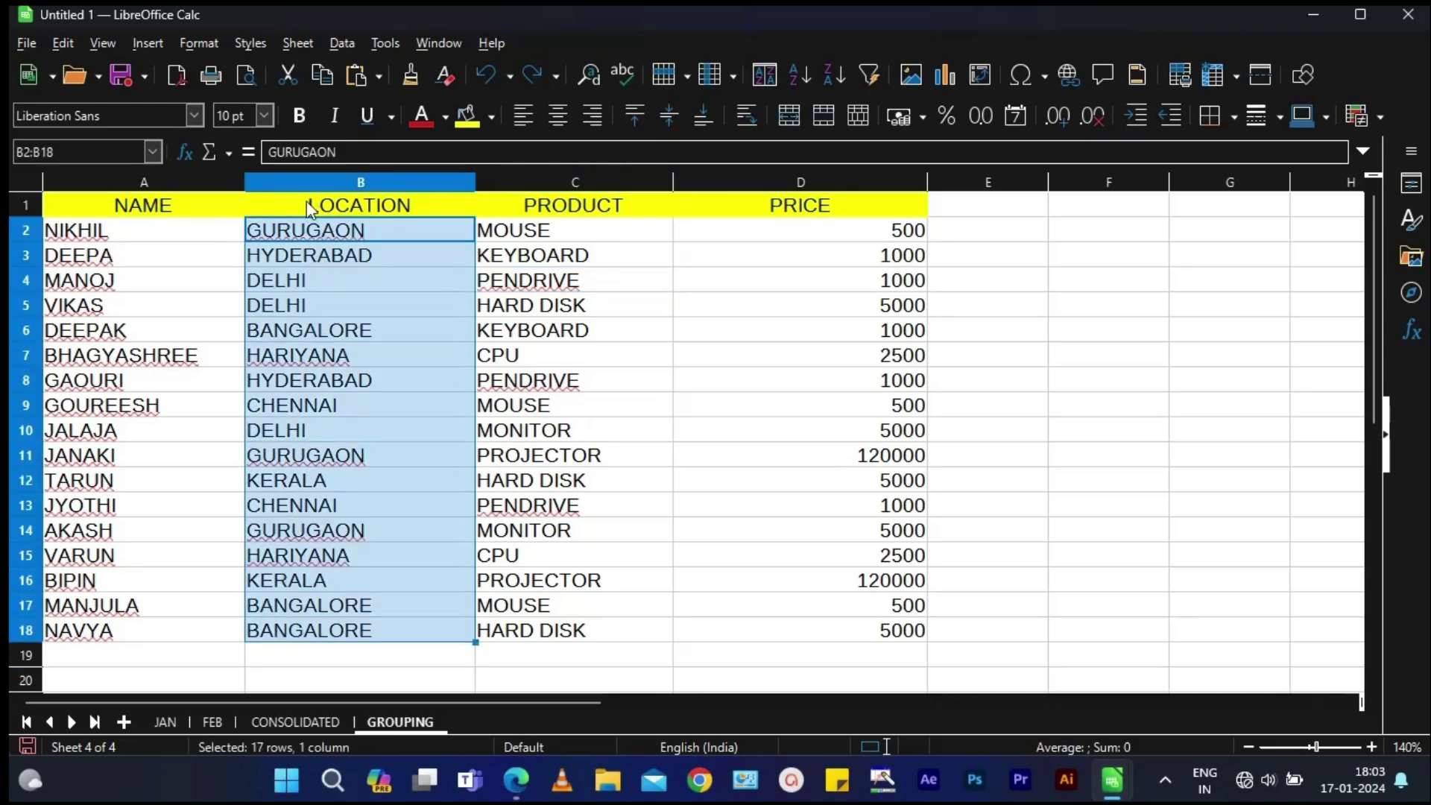
drag(305, 230, 289, 637)
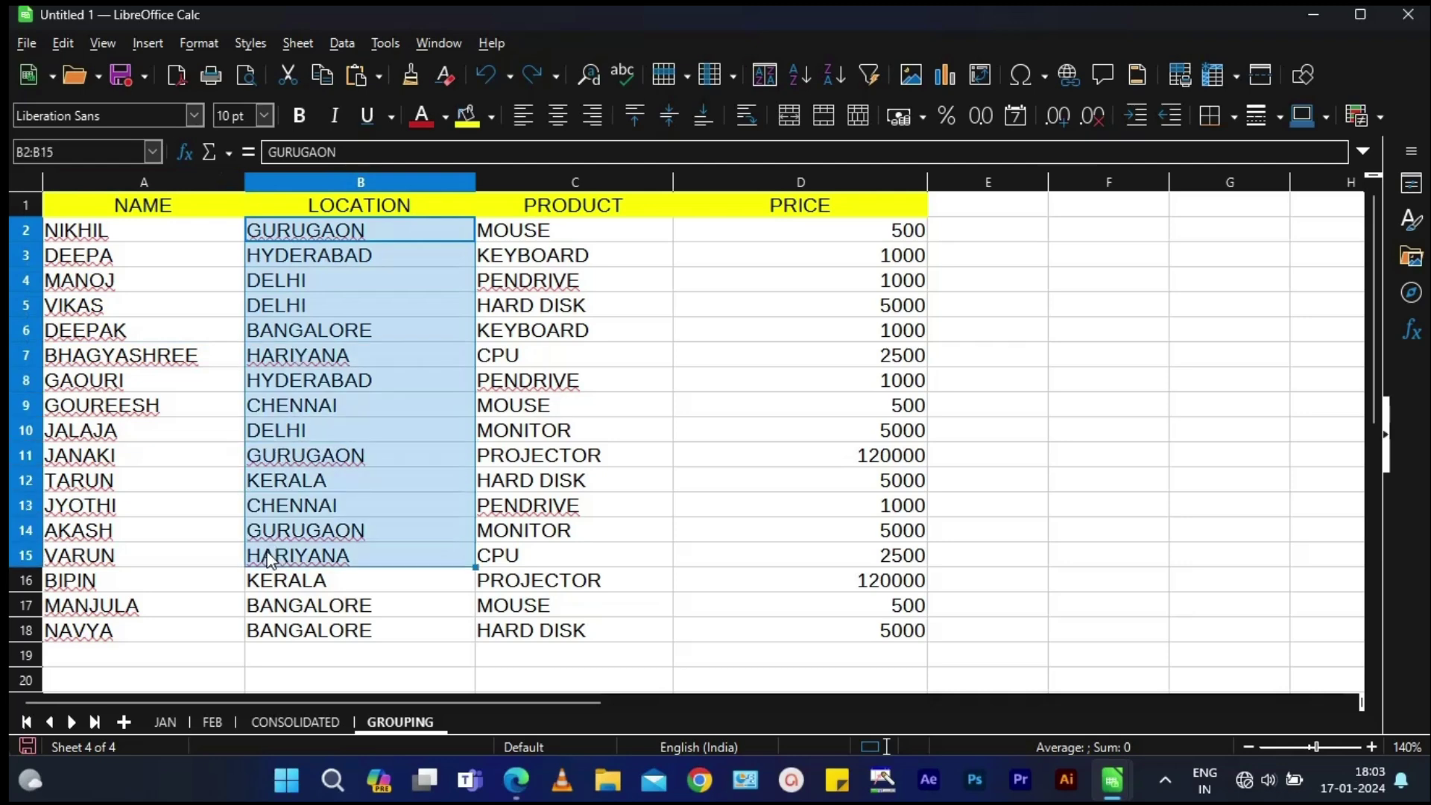
Sort ascending by LOCATION, extending the selection so whole rows move together.
click(351, 42)
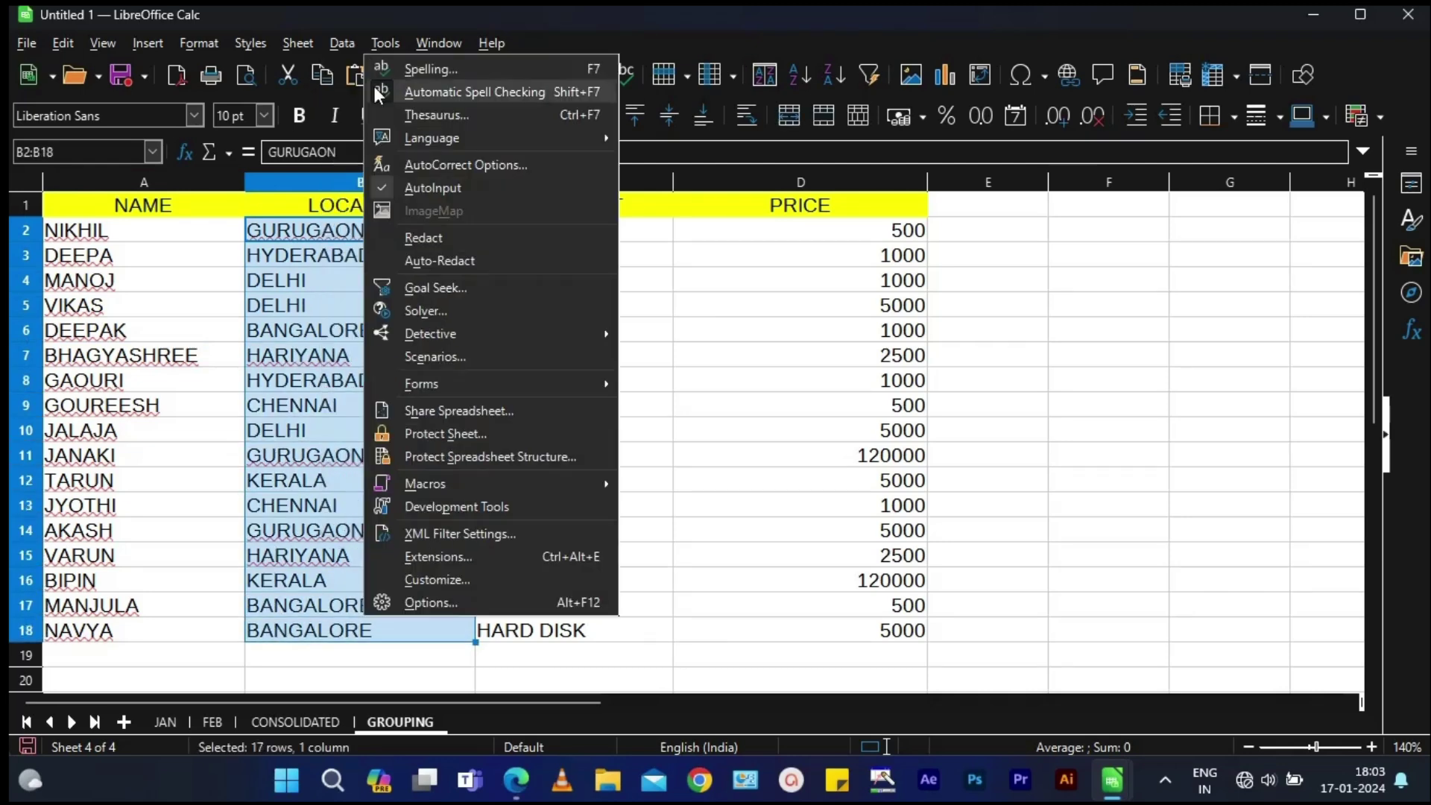
click(355, 88)
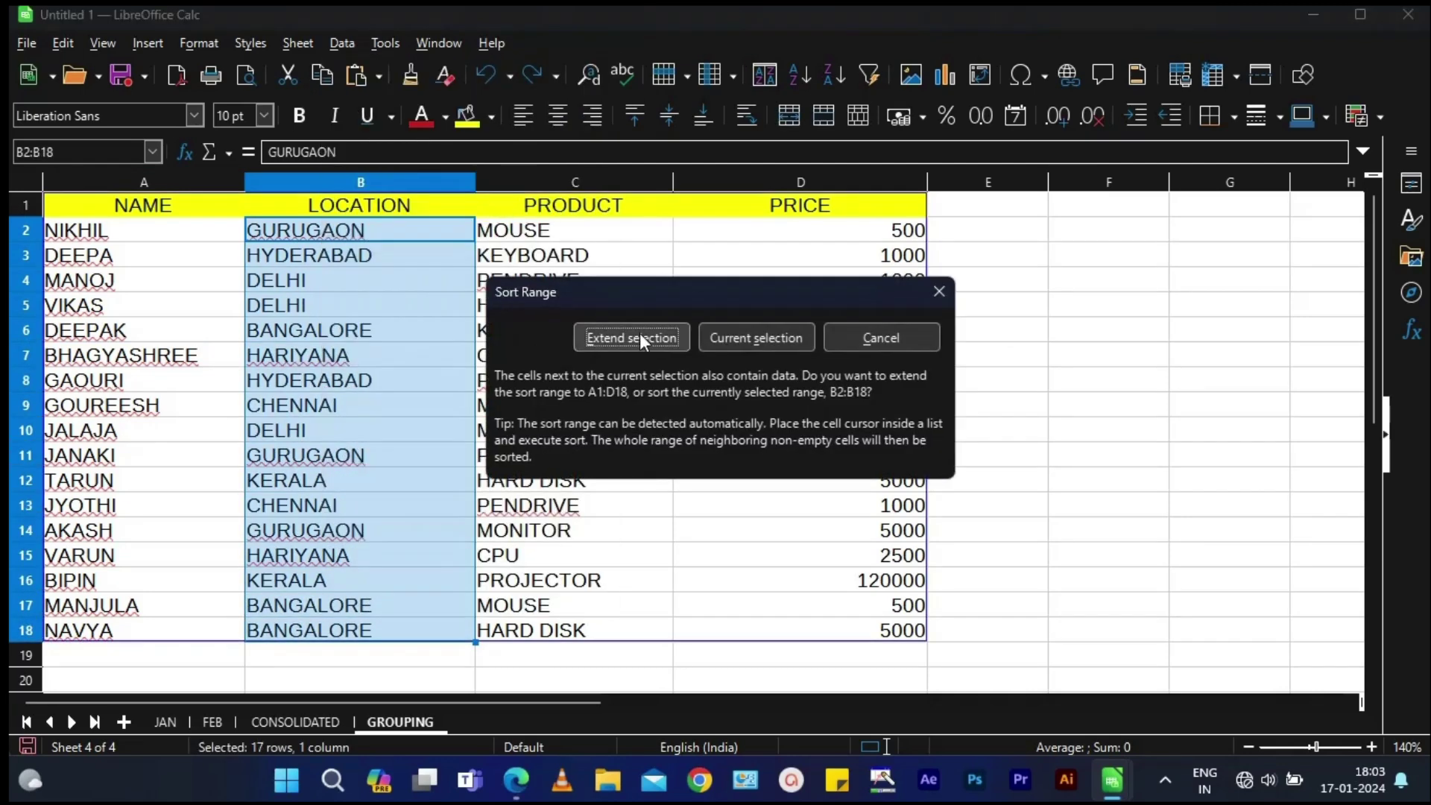
click(640, 335)
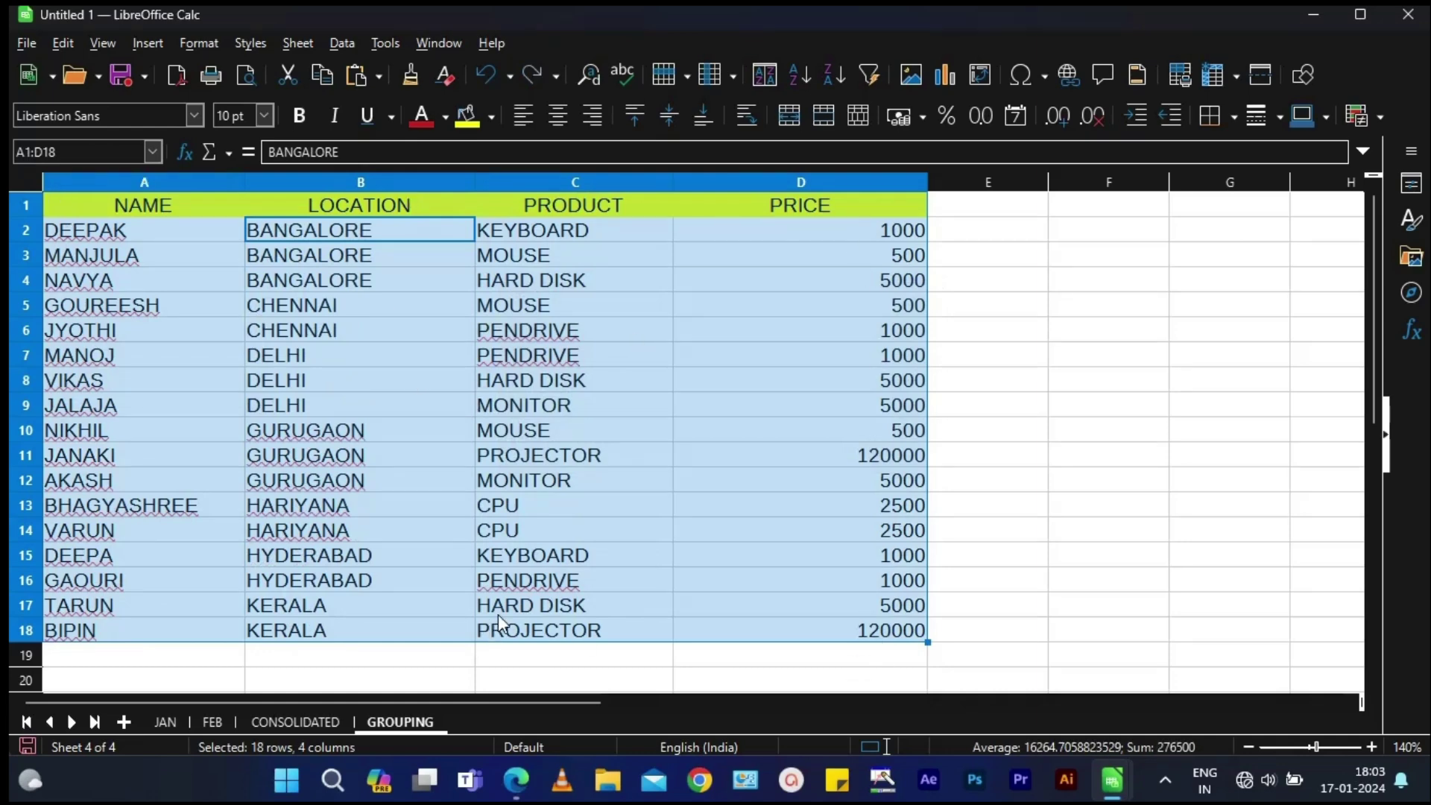
click(342, 42)
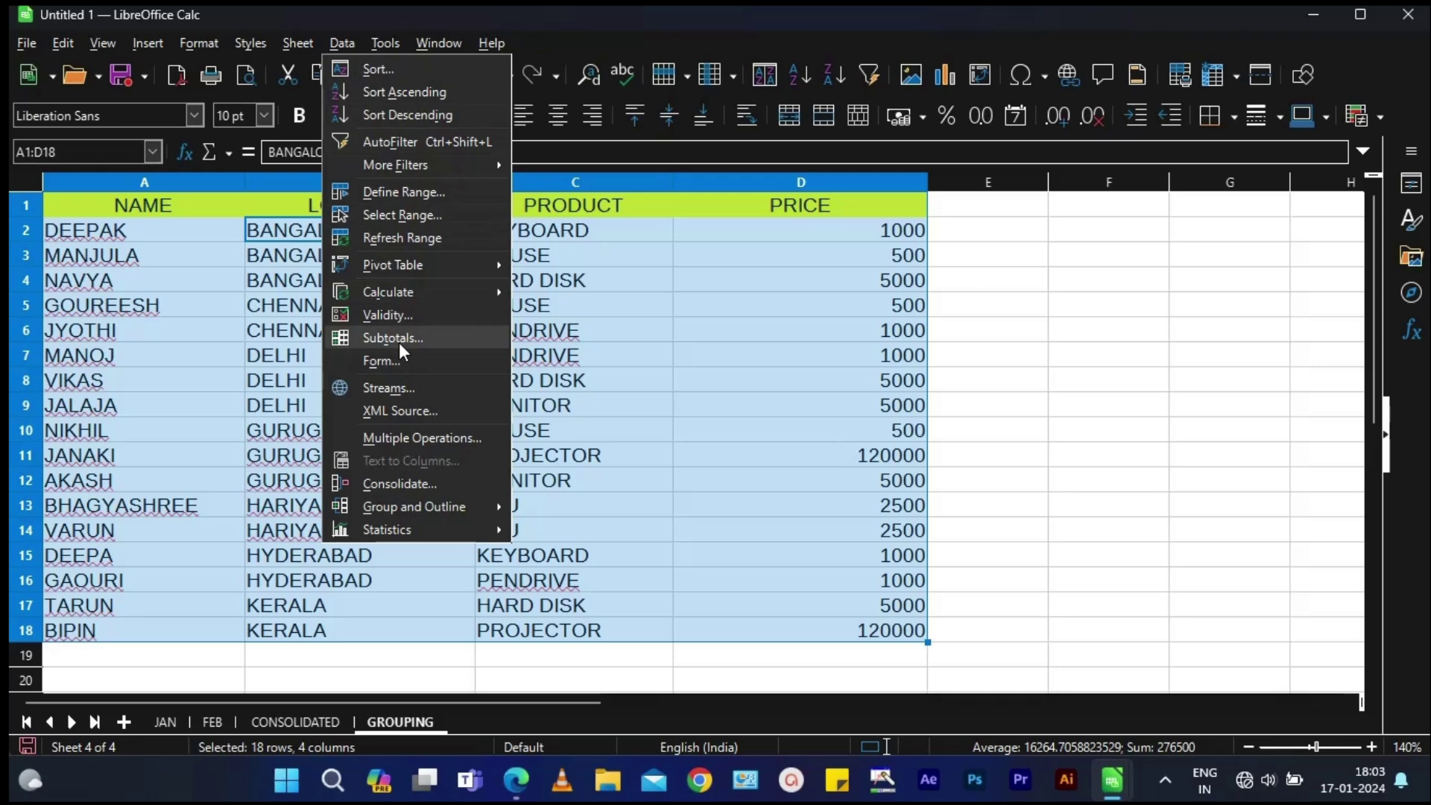
Add subtotals grouped by PRODUCT with a Sum on the LOCATION column.
click(400, 342)
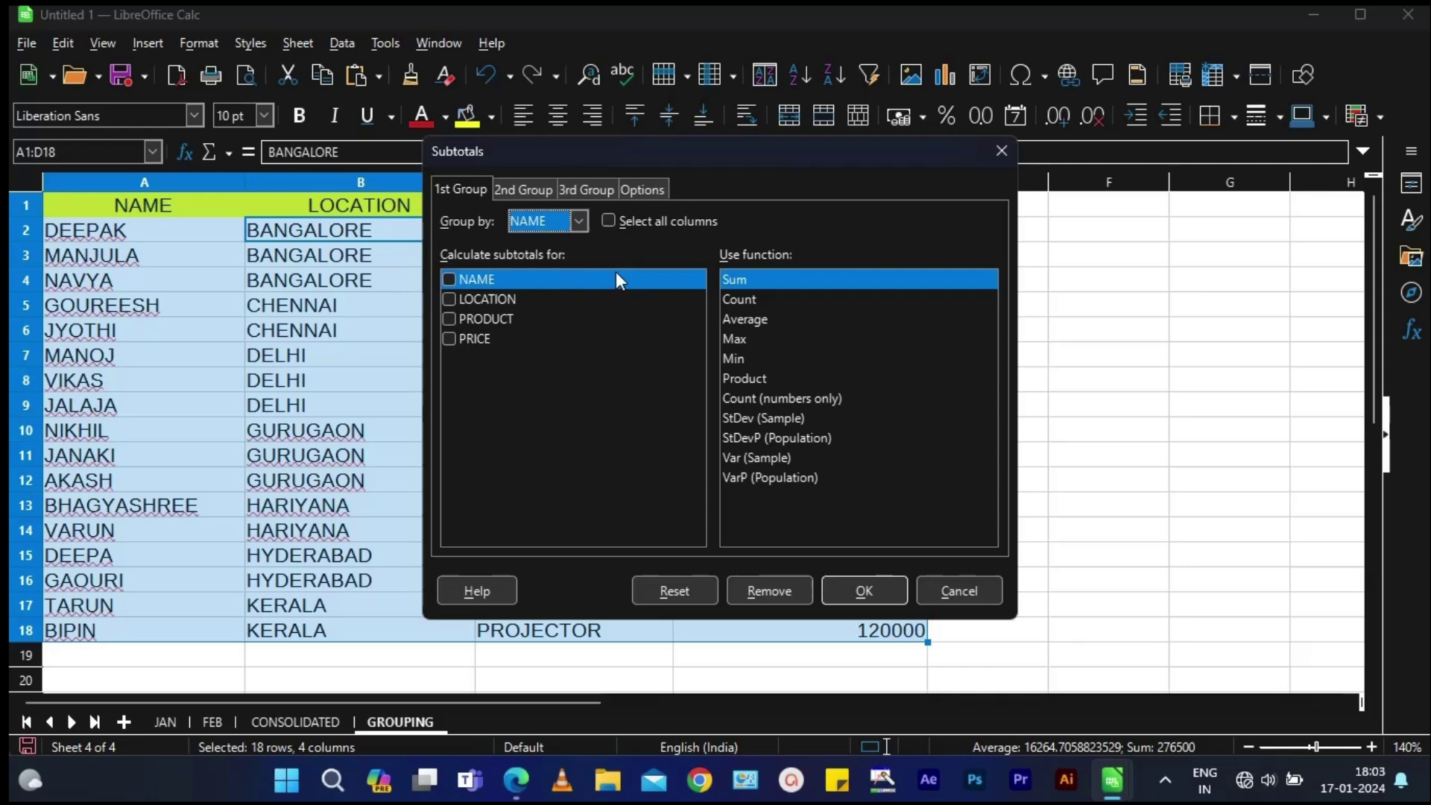
click(577, 222)
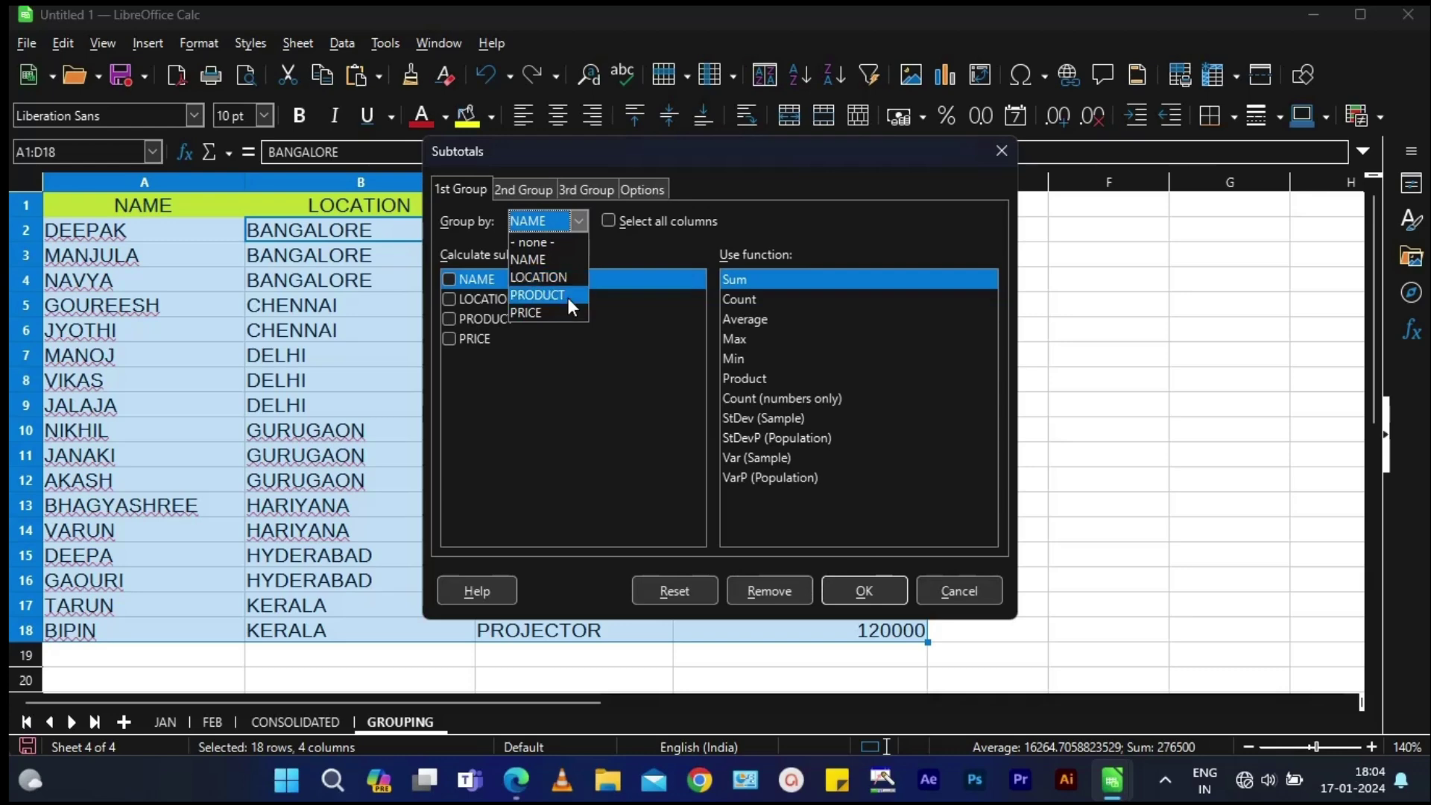
click(568, 296)
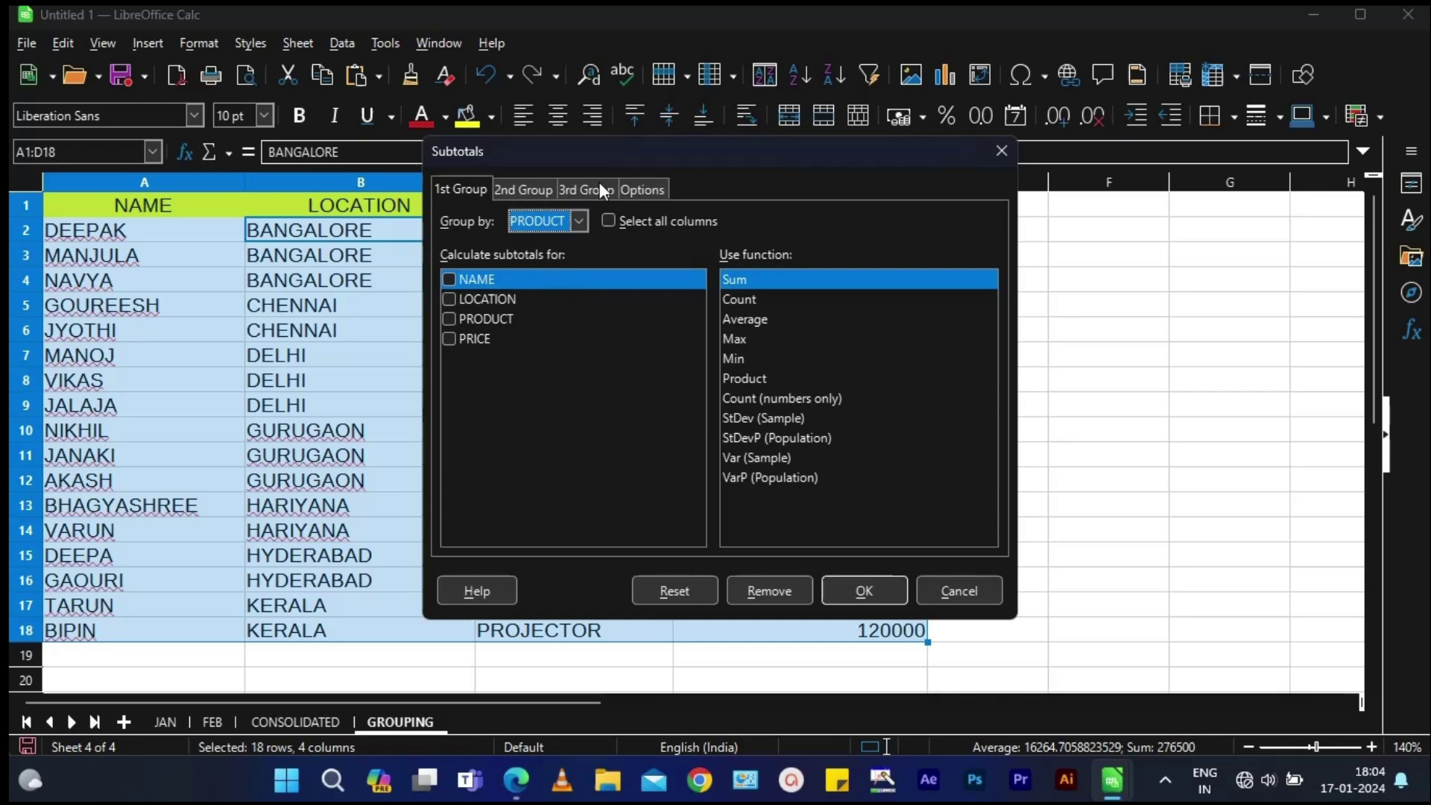
drag(677, 143, 1087, 148)
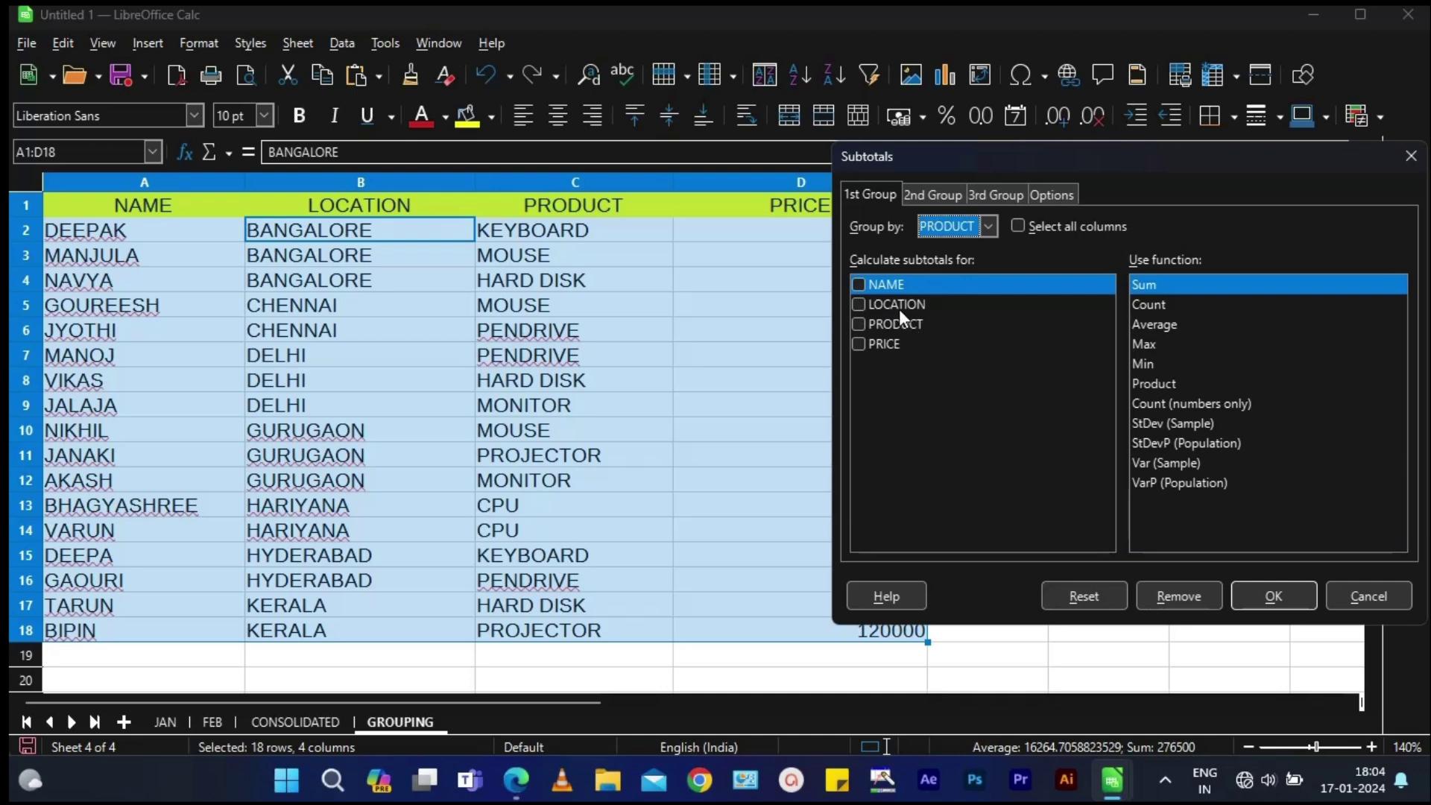
click(858, 304)
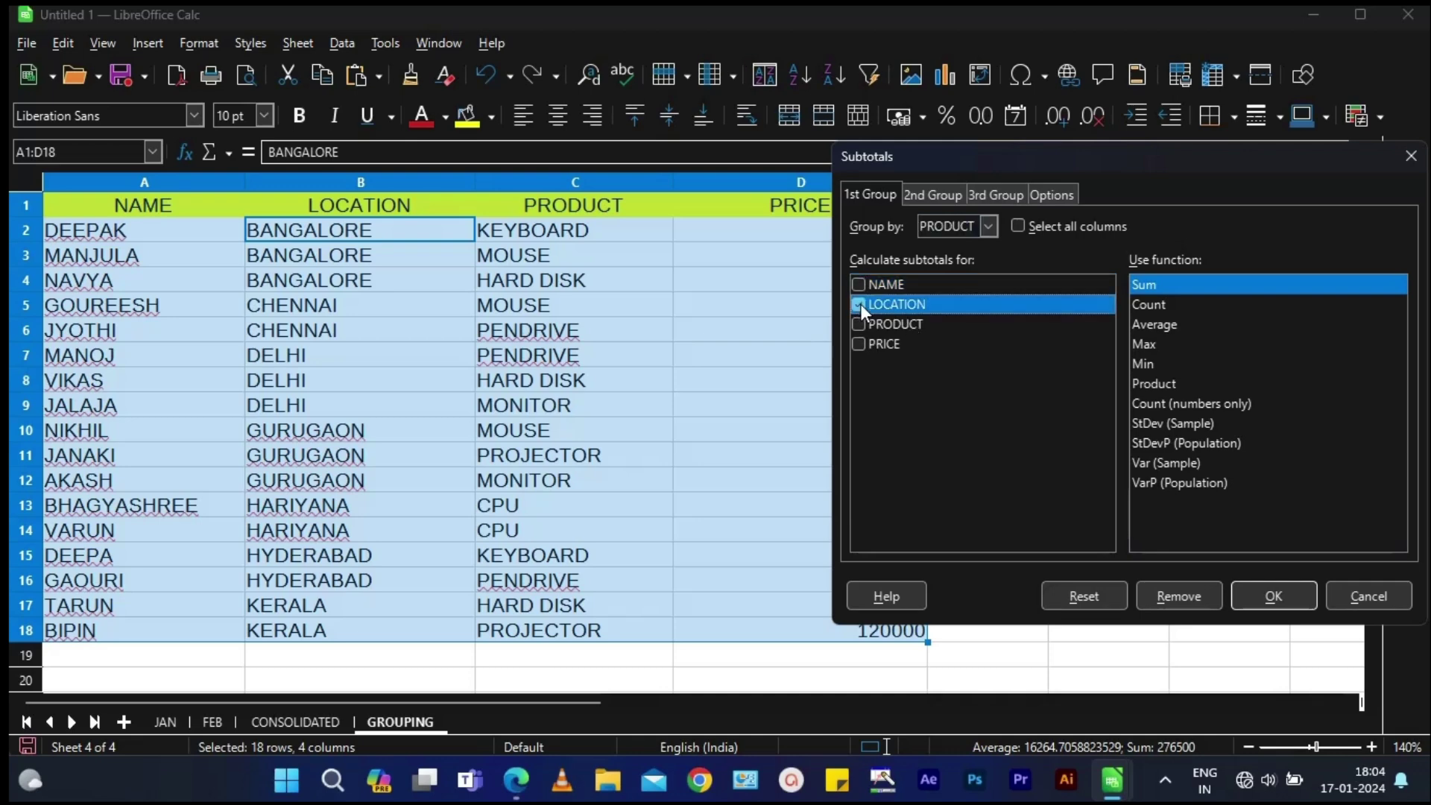
drag(909, 164, 293, 81)
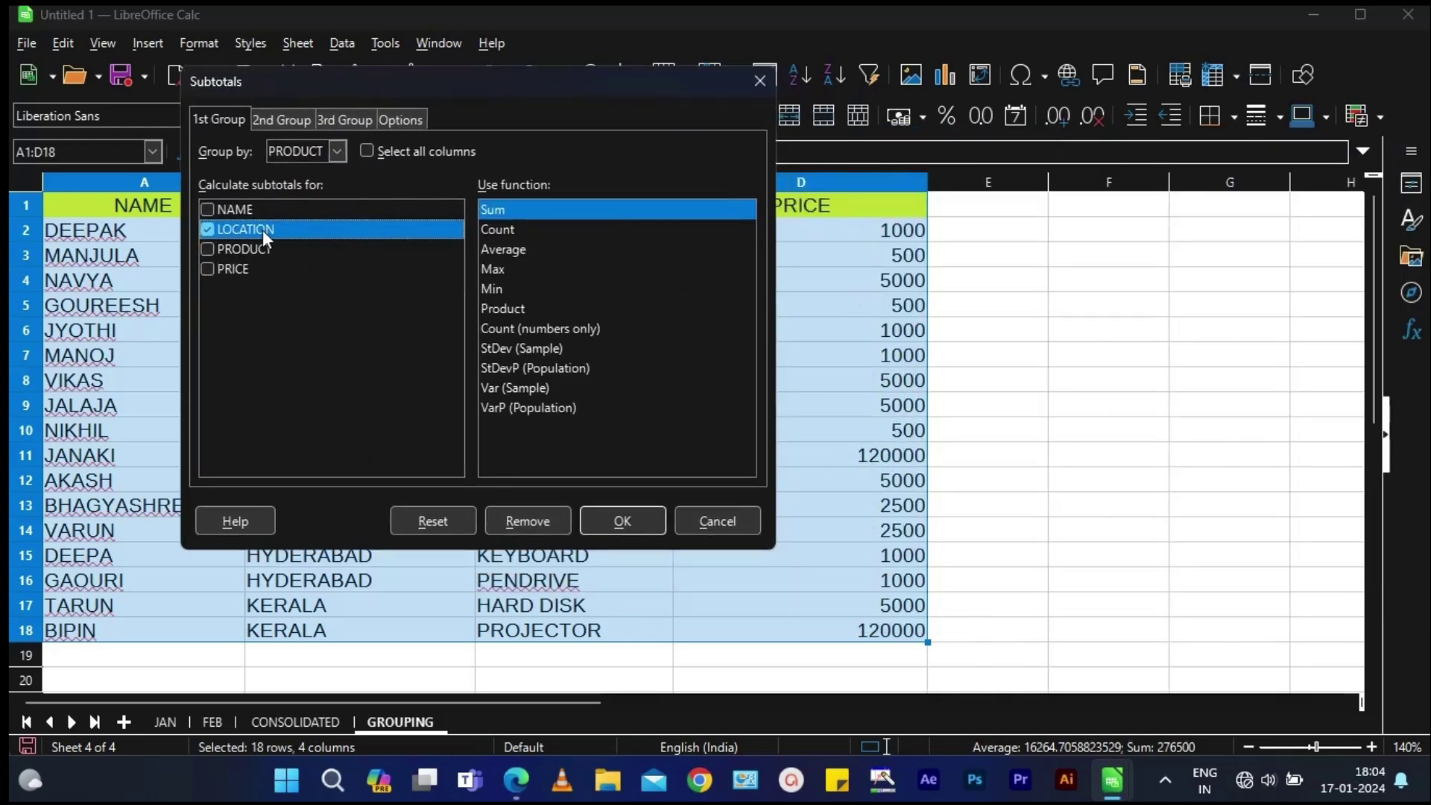
click(212, 267)
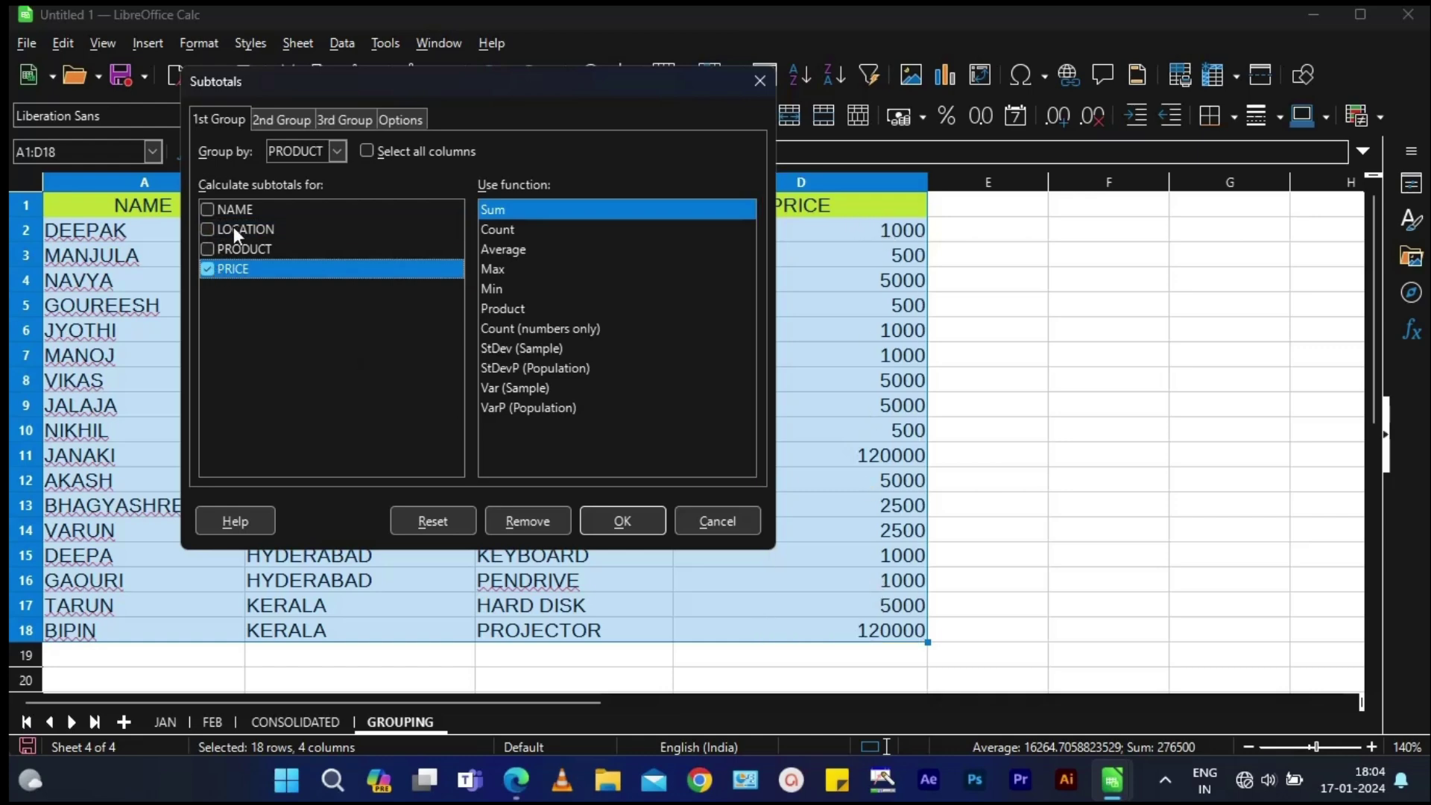
click(207, 229)
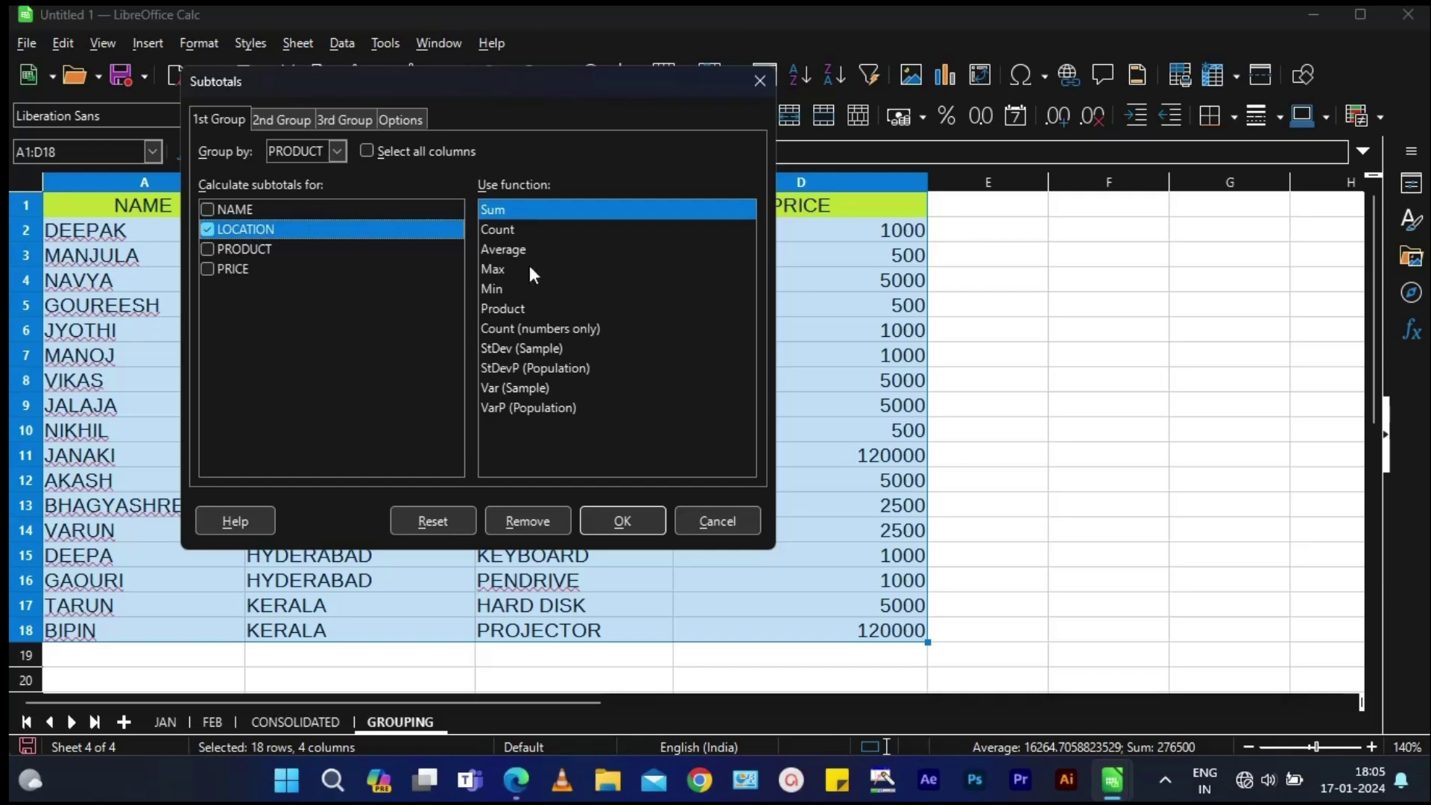
click(617, 521)
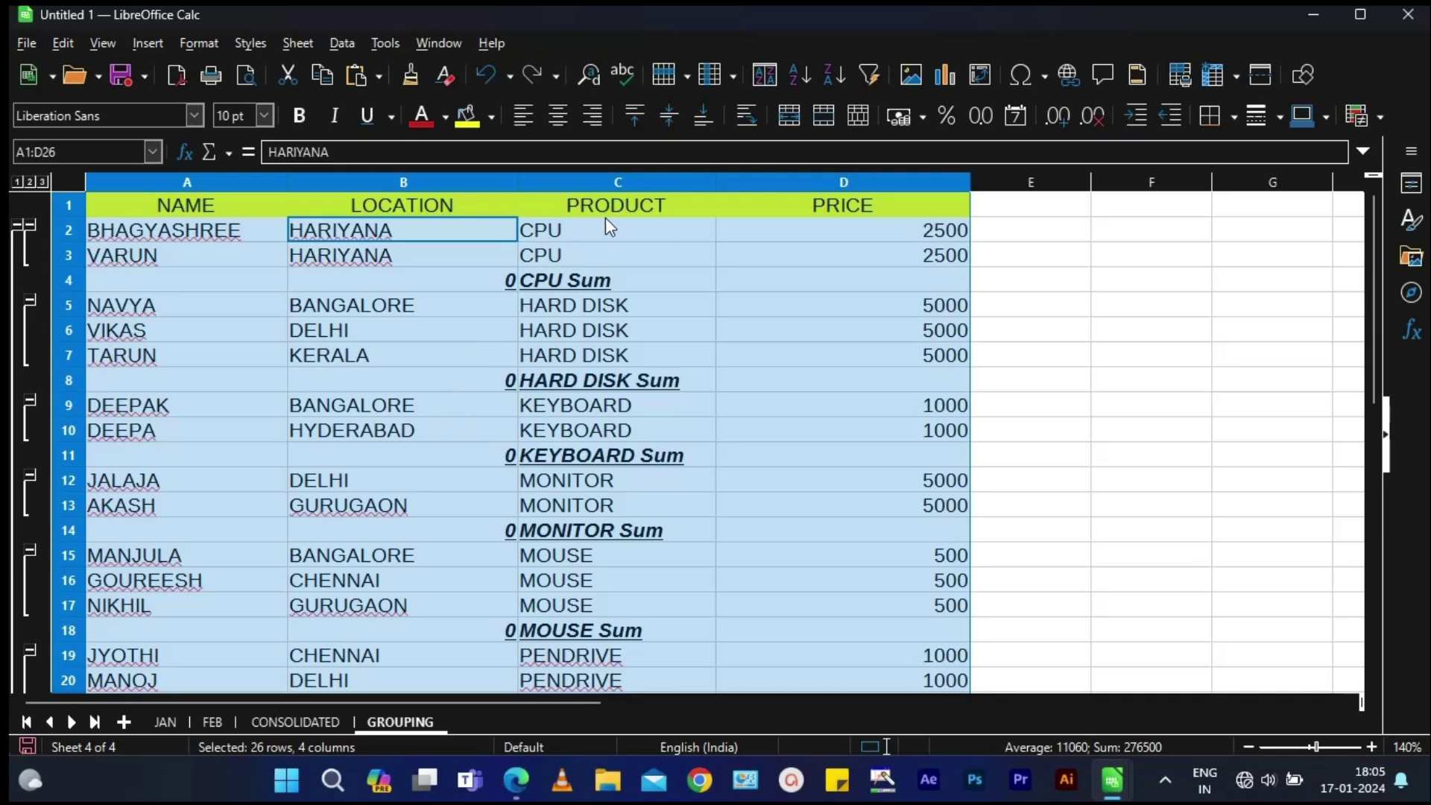
Switch the subtotal Sum from LOCATION to PRICE, giving CPU Sum 5000 and HARD DISK Sum 15000.
click(342, 42)
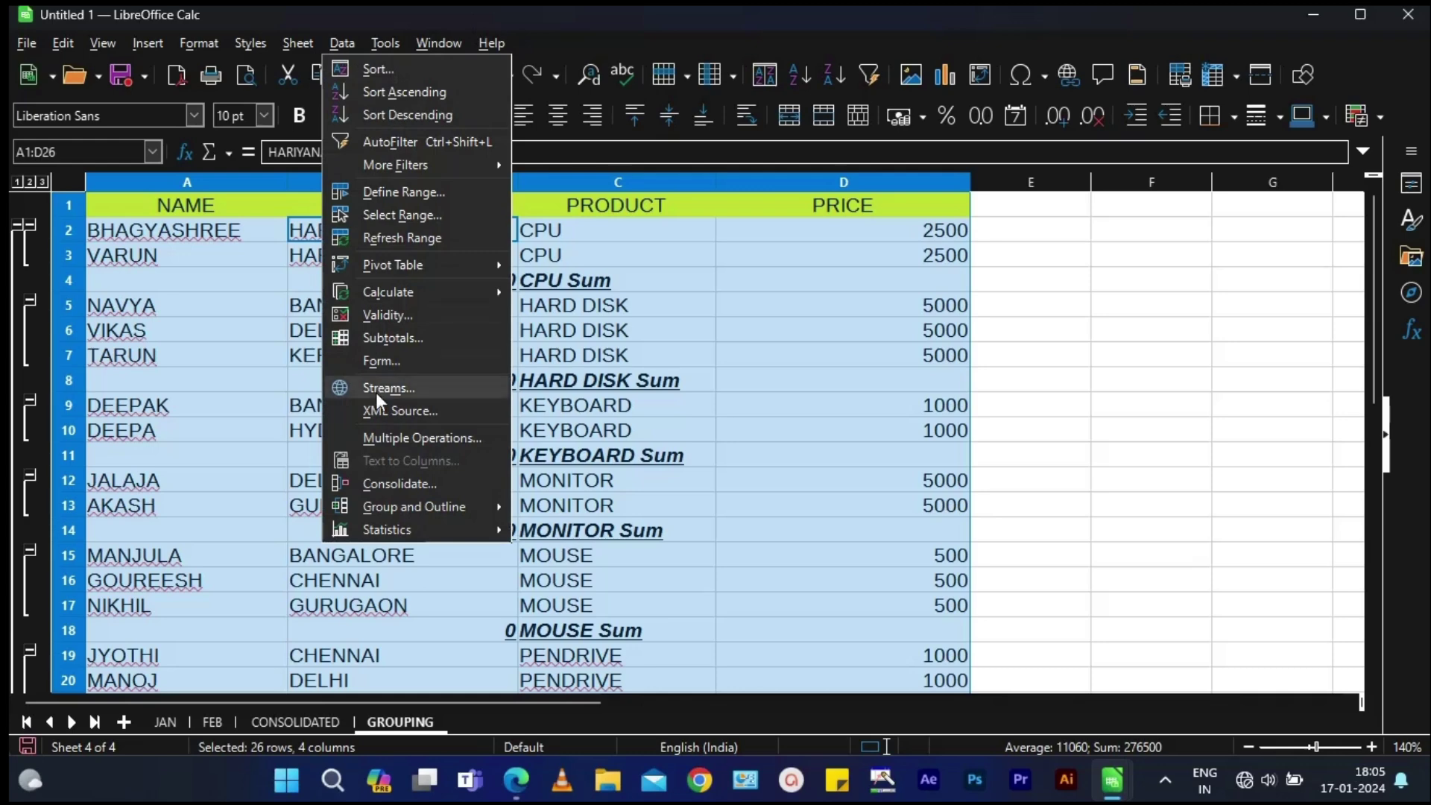
click(377, 337)
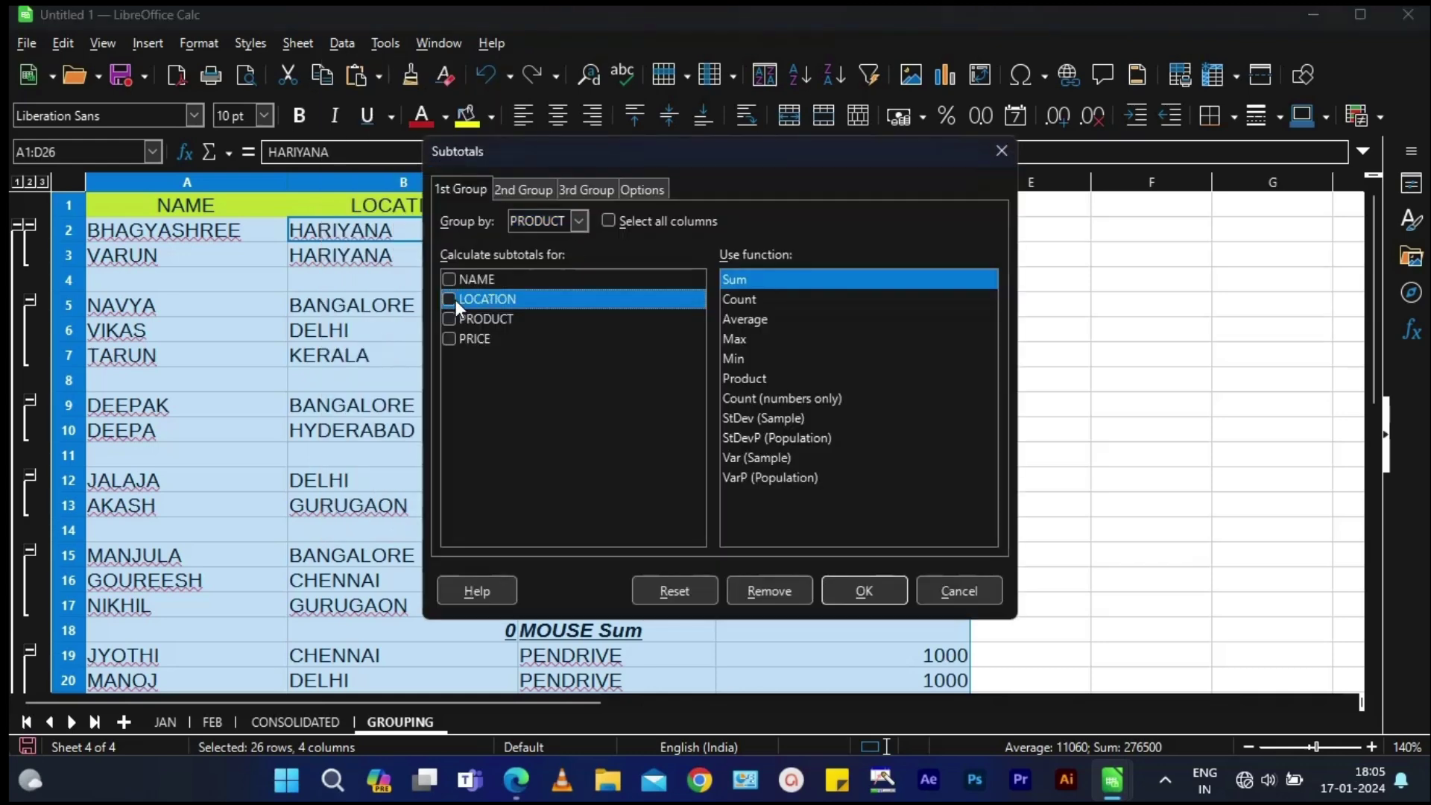
click(449, 339)
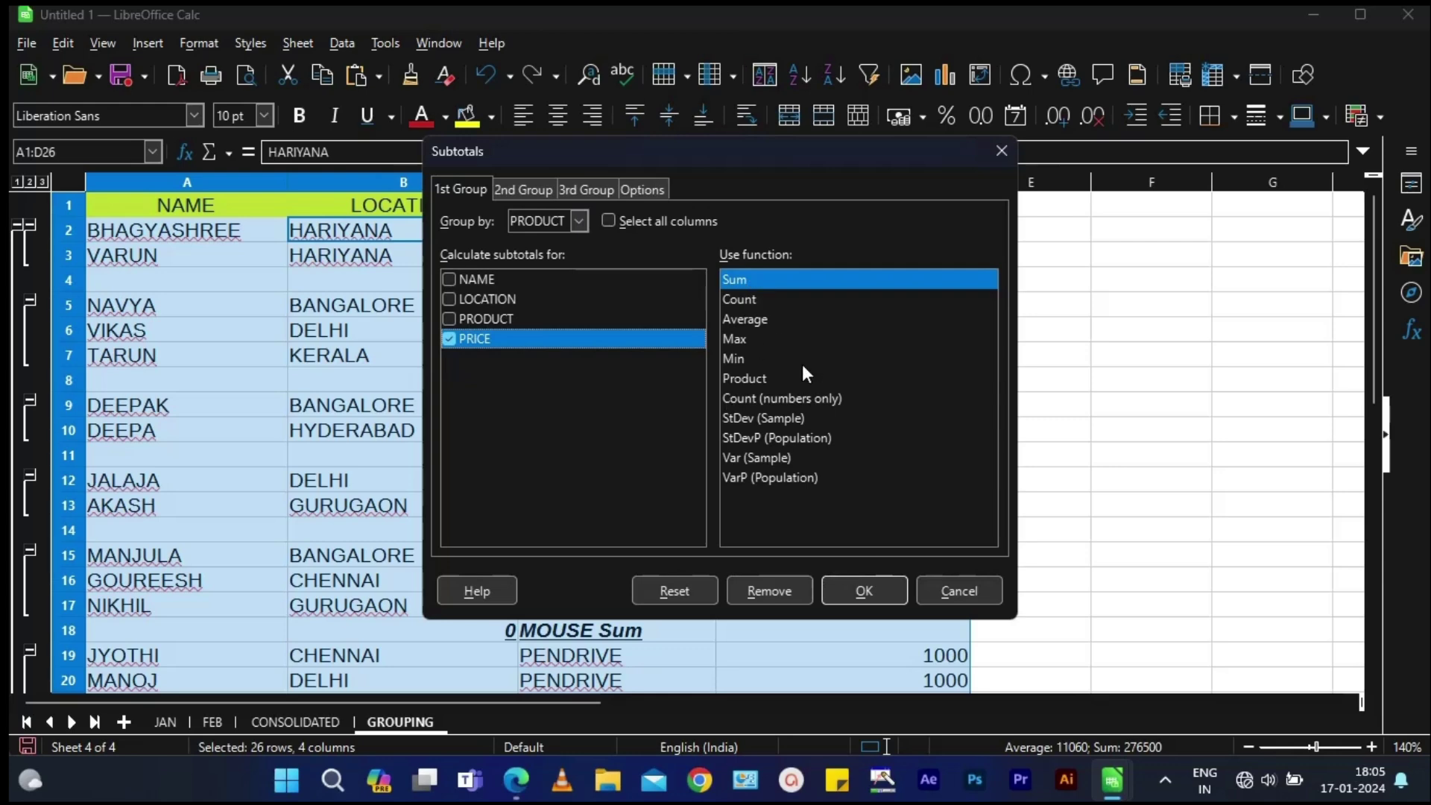
drag(811, 151, 418, 142)
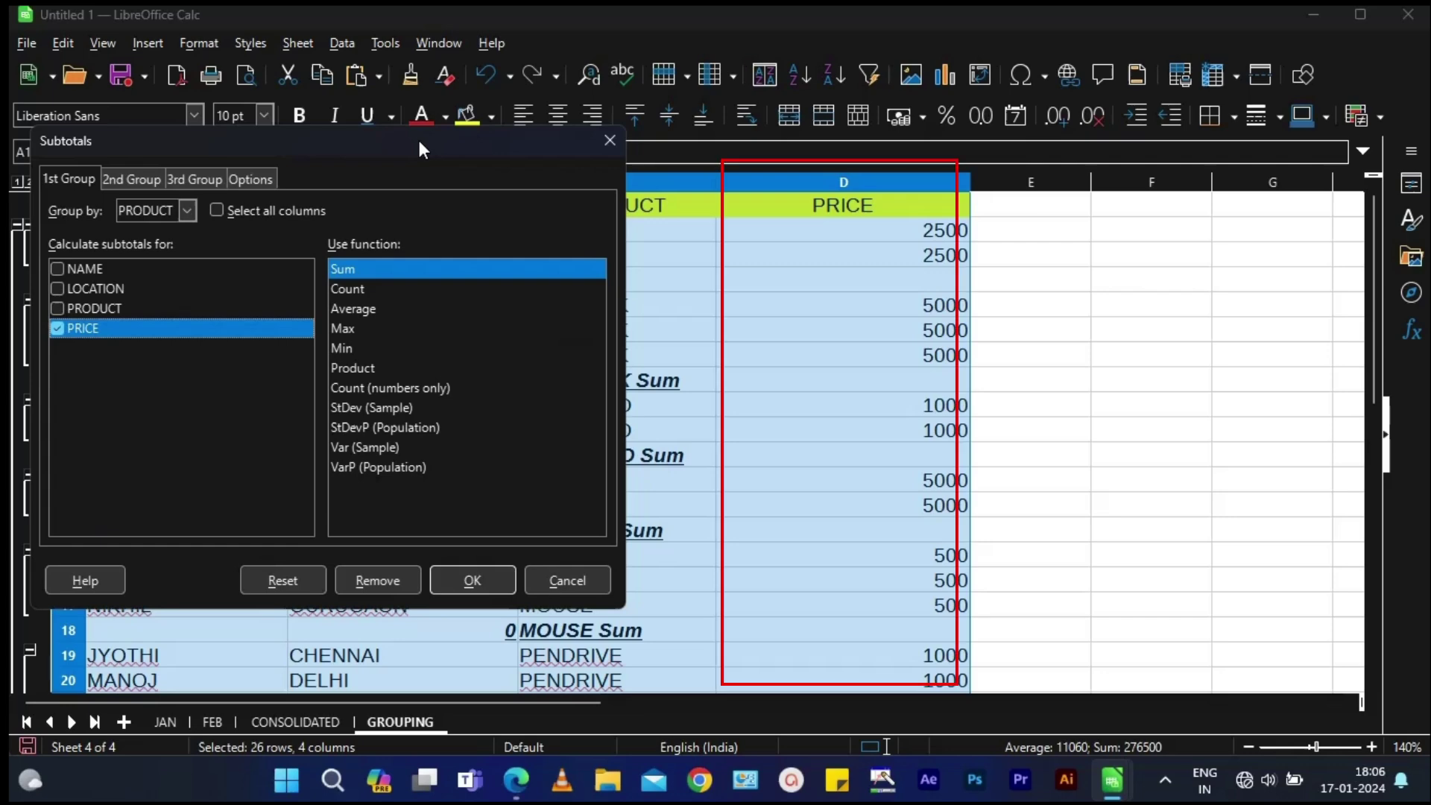
click(468, 578)
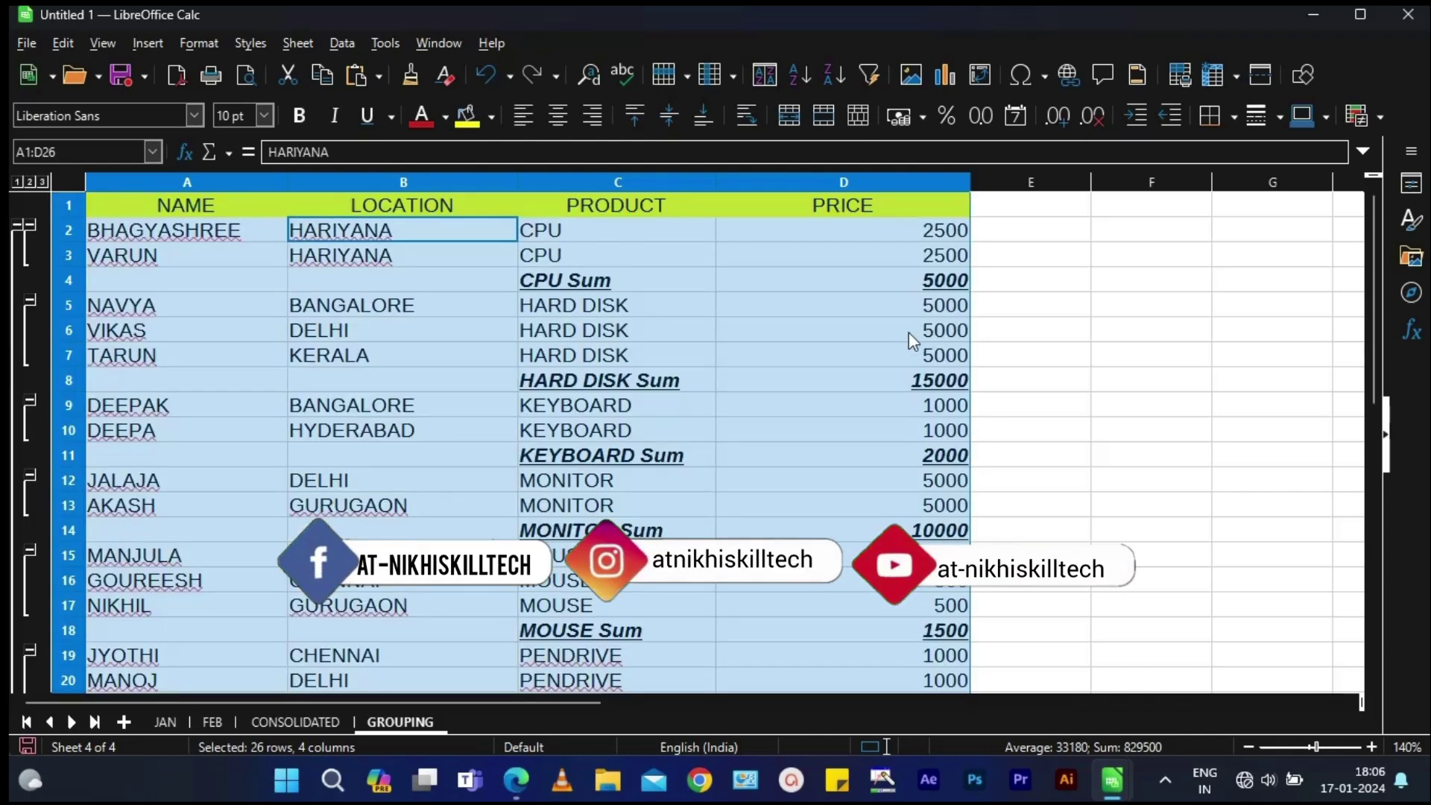
click(1098, 363)
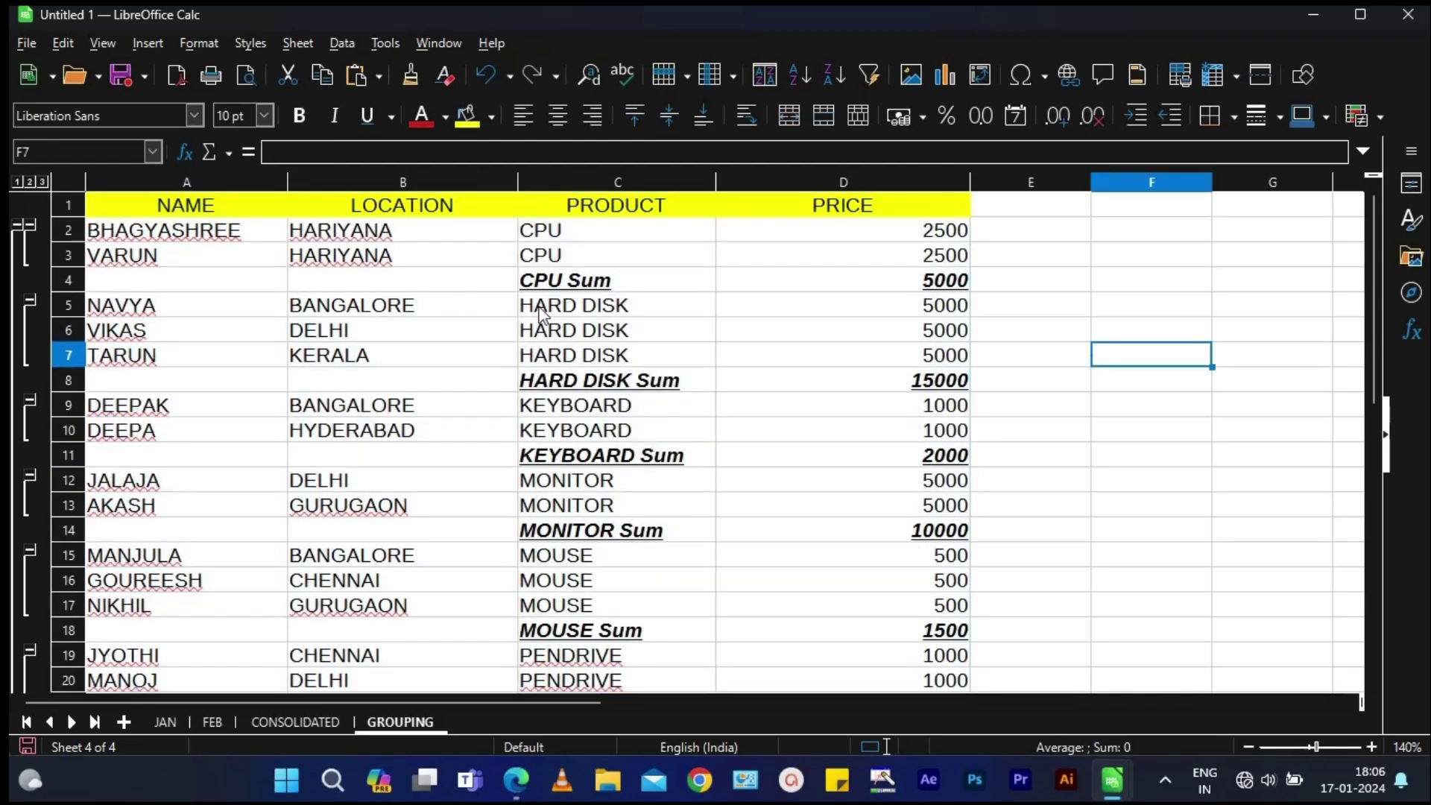
Collapse the CPU, HARD DISK, KEYBOARD, MONITOR, MOUSE, PENDRIVE and PROJECTOR groups to show the Sum rows.
click(30, 220)
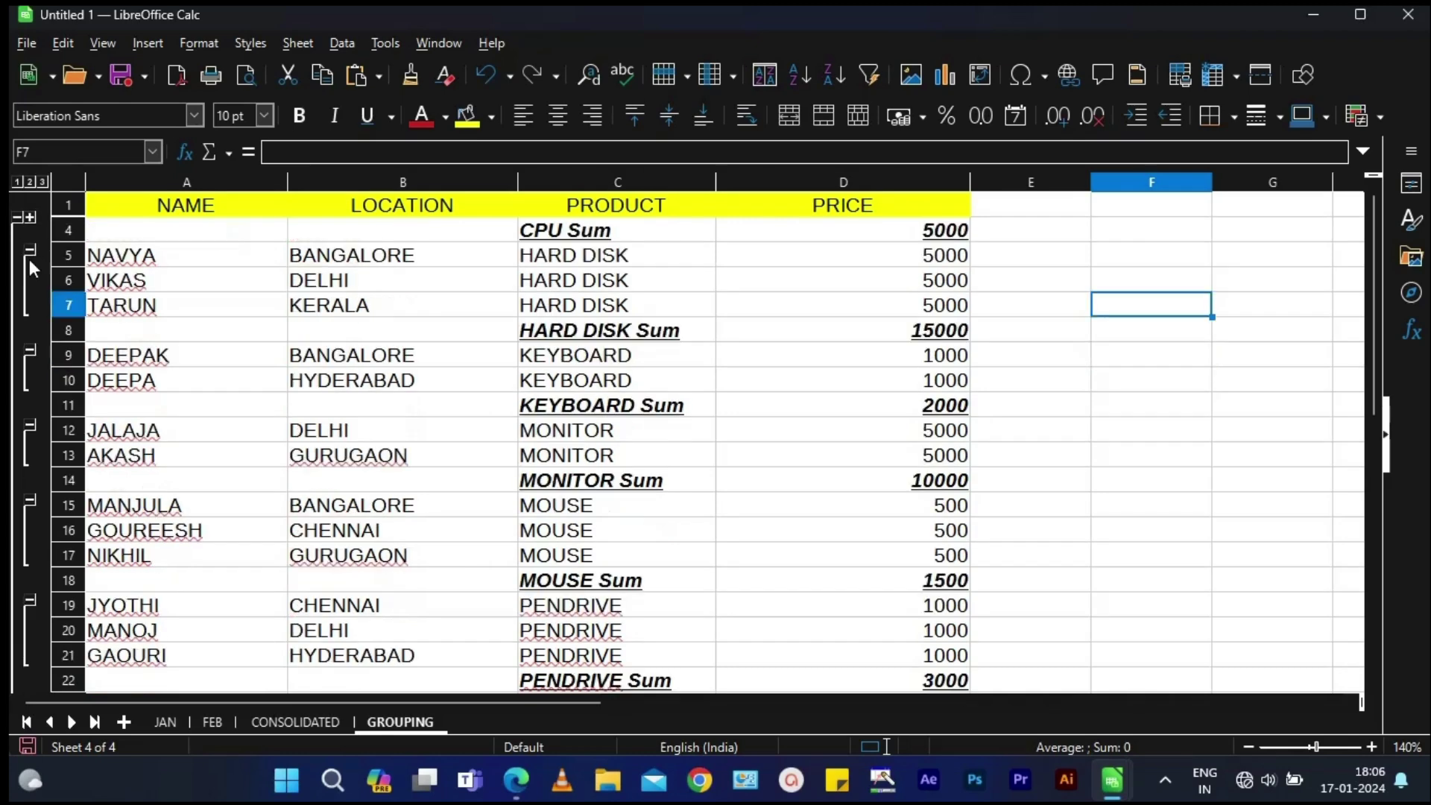
click(31, 347)
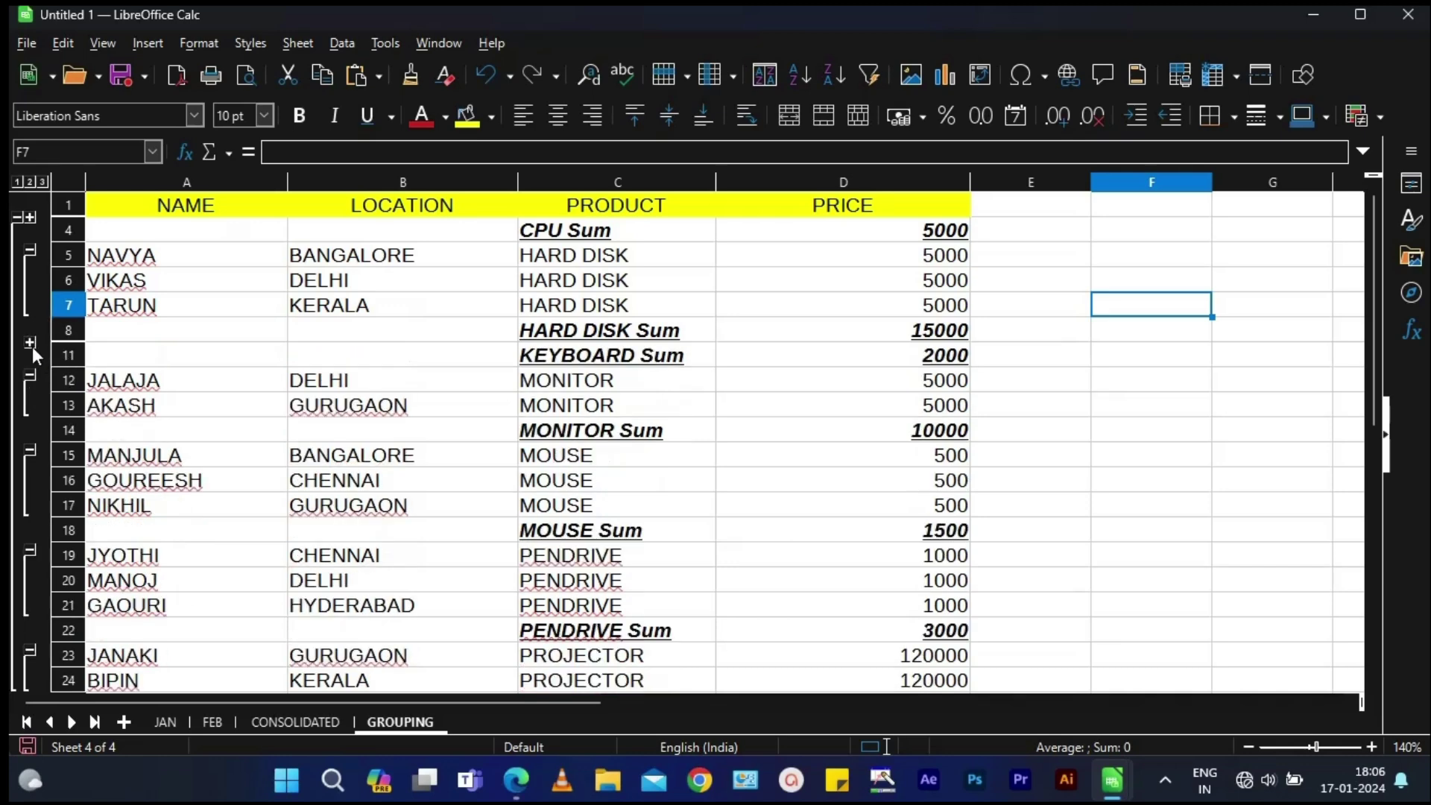
click(31, 371)
click(30, 399)
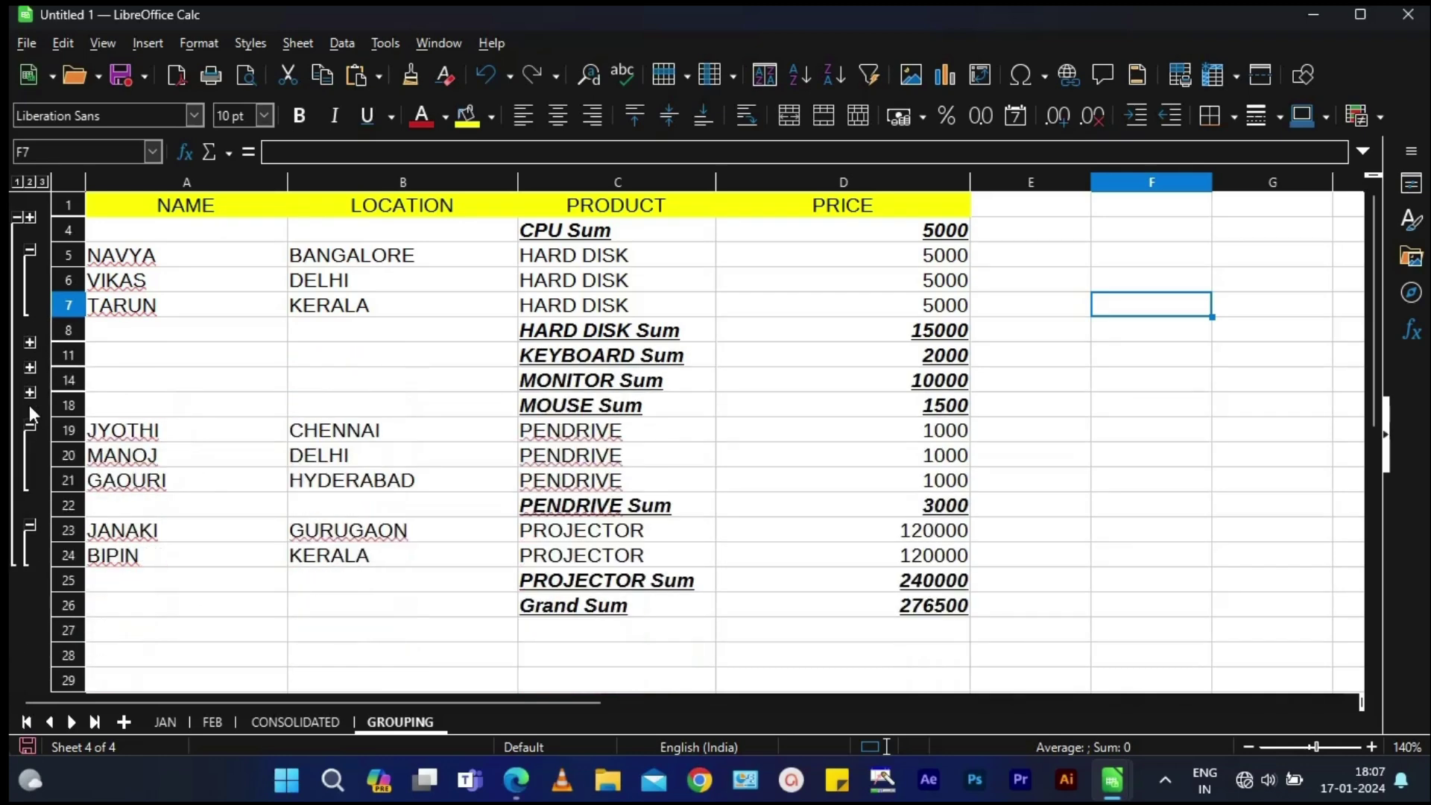
click(30, 422)
click(29, 450)
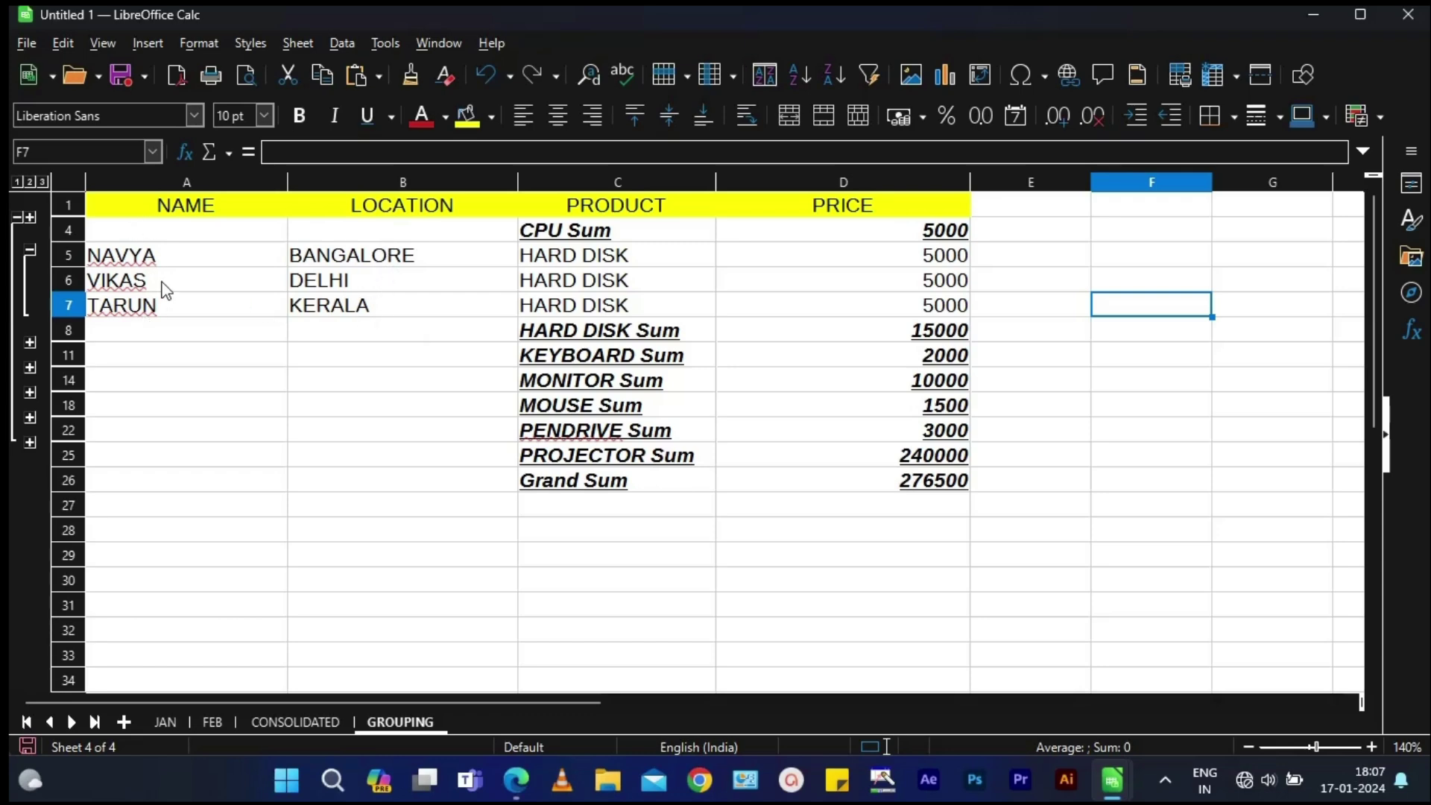
click(29, 246)
click(30, 292)
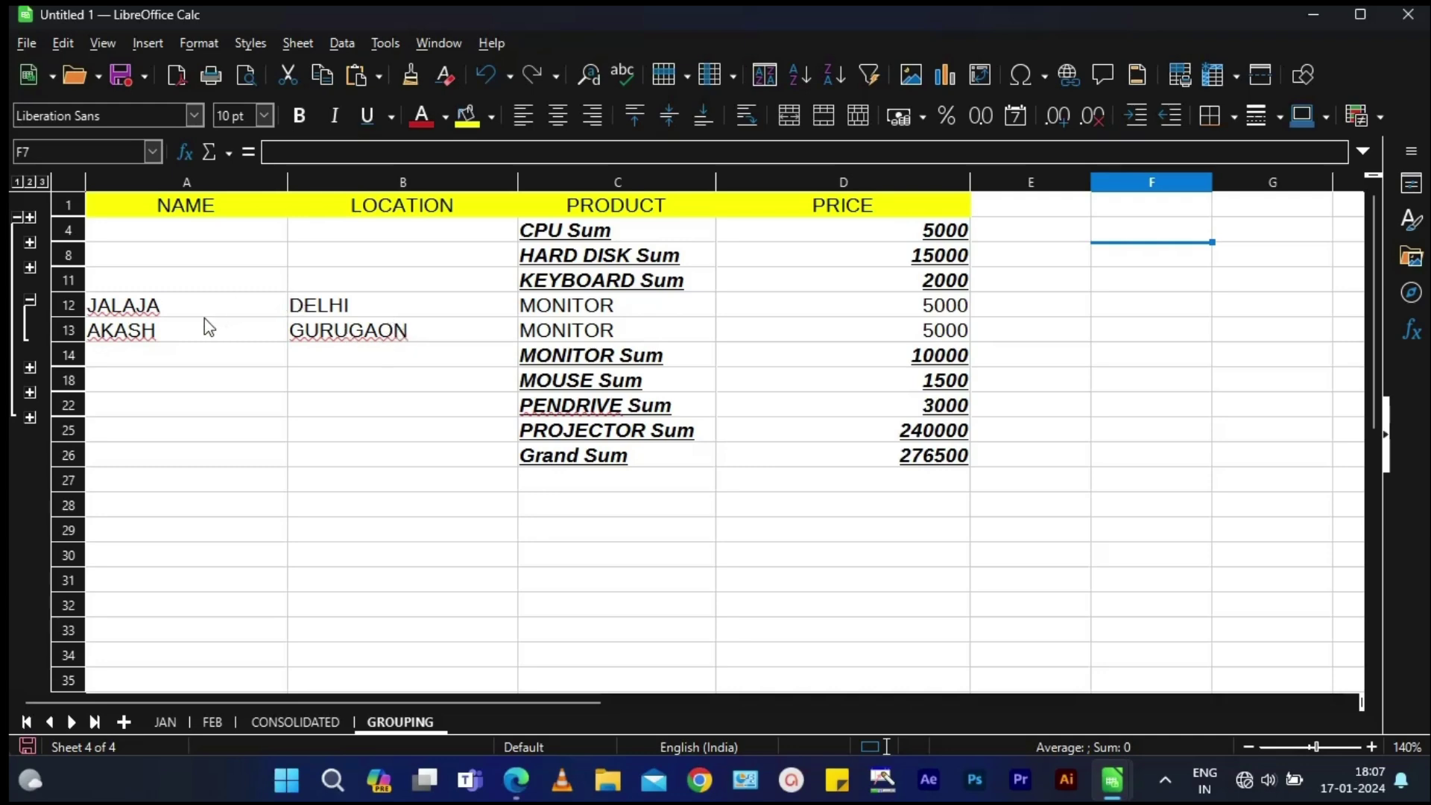
click(30, 290)
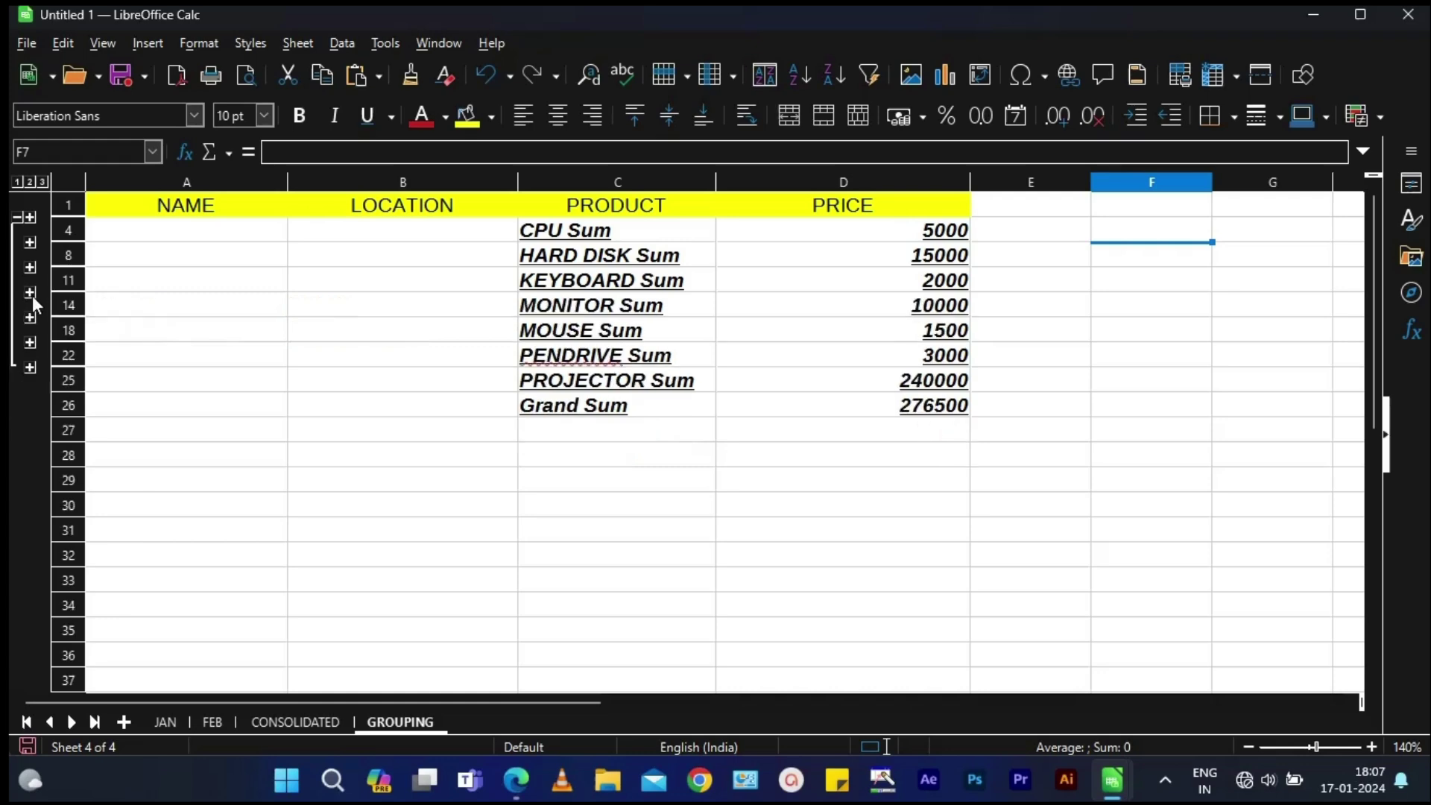
click(29, 342)
click(29, 342)
click(31, 367)
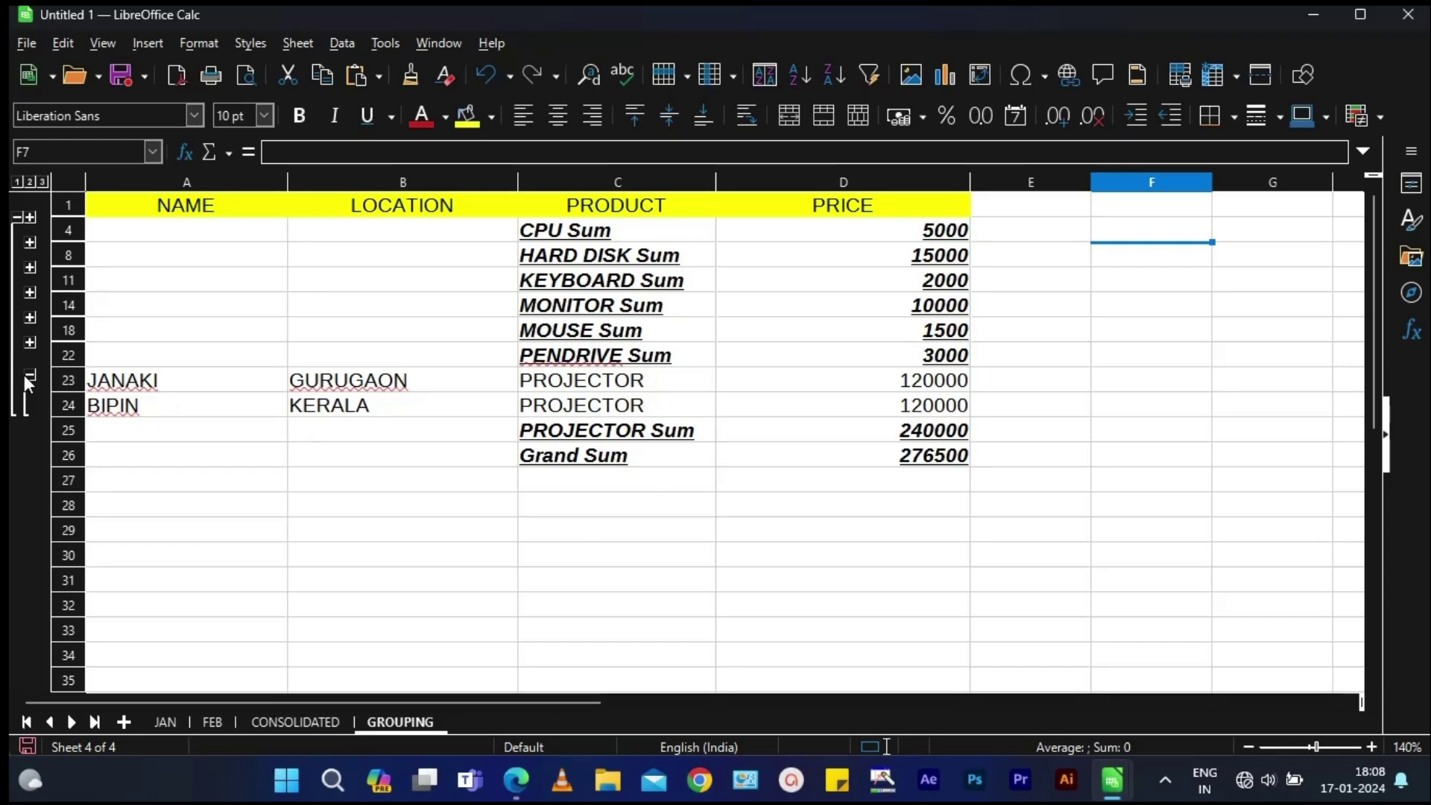
click(29, 375)
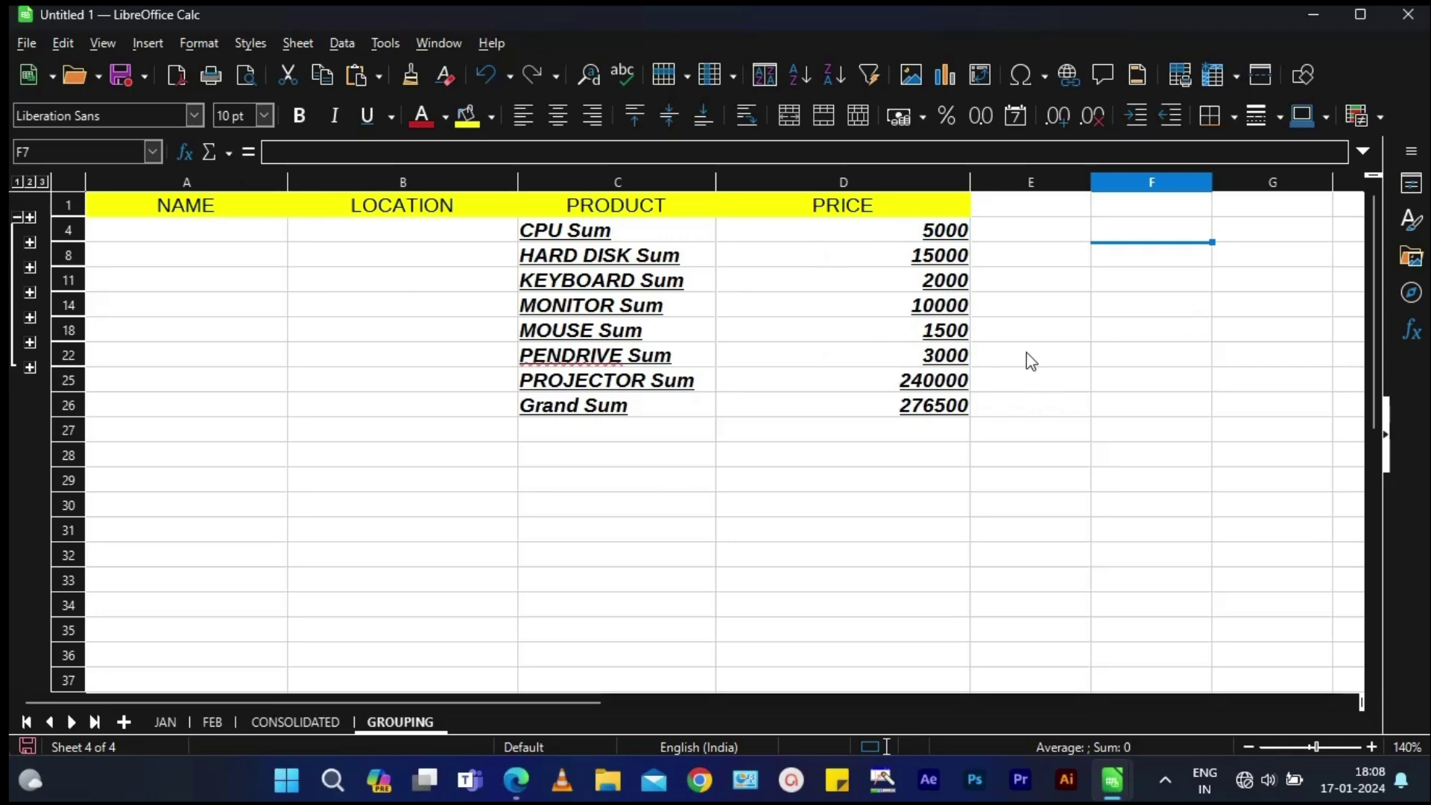
Rename the GROUPING sheet to 'GROUPING & SUBTOTAL'.
double_click(400, 721)
key(End)
text(& SUBTOTAL)
key(Return)
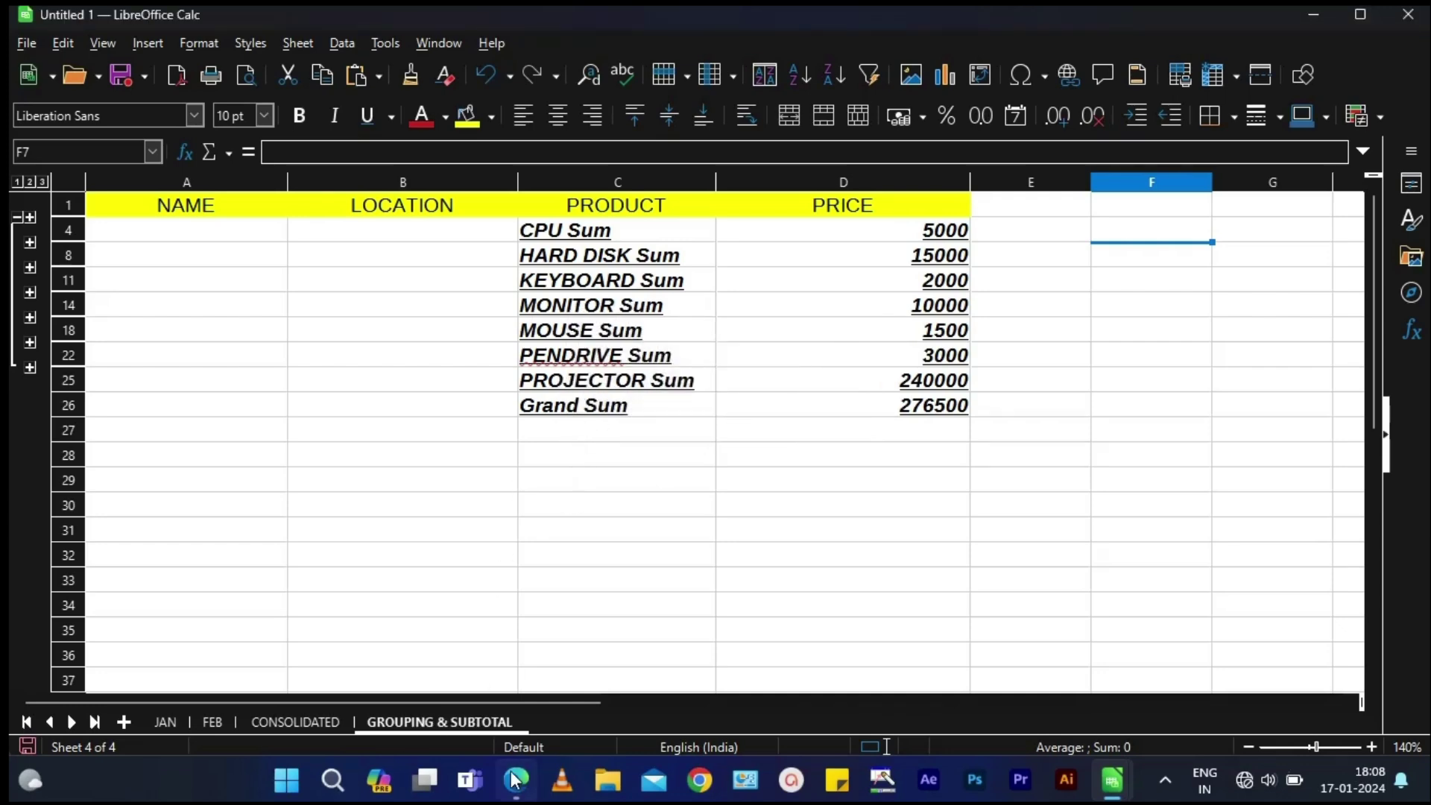
Cancel the repeated rename and delete-sheet prompts, leaving the sheet unchanged.
double_click(427, 724)
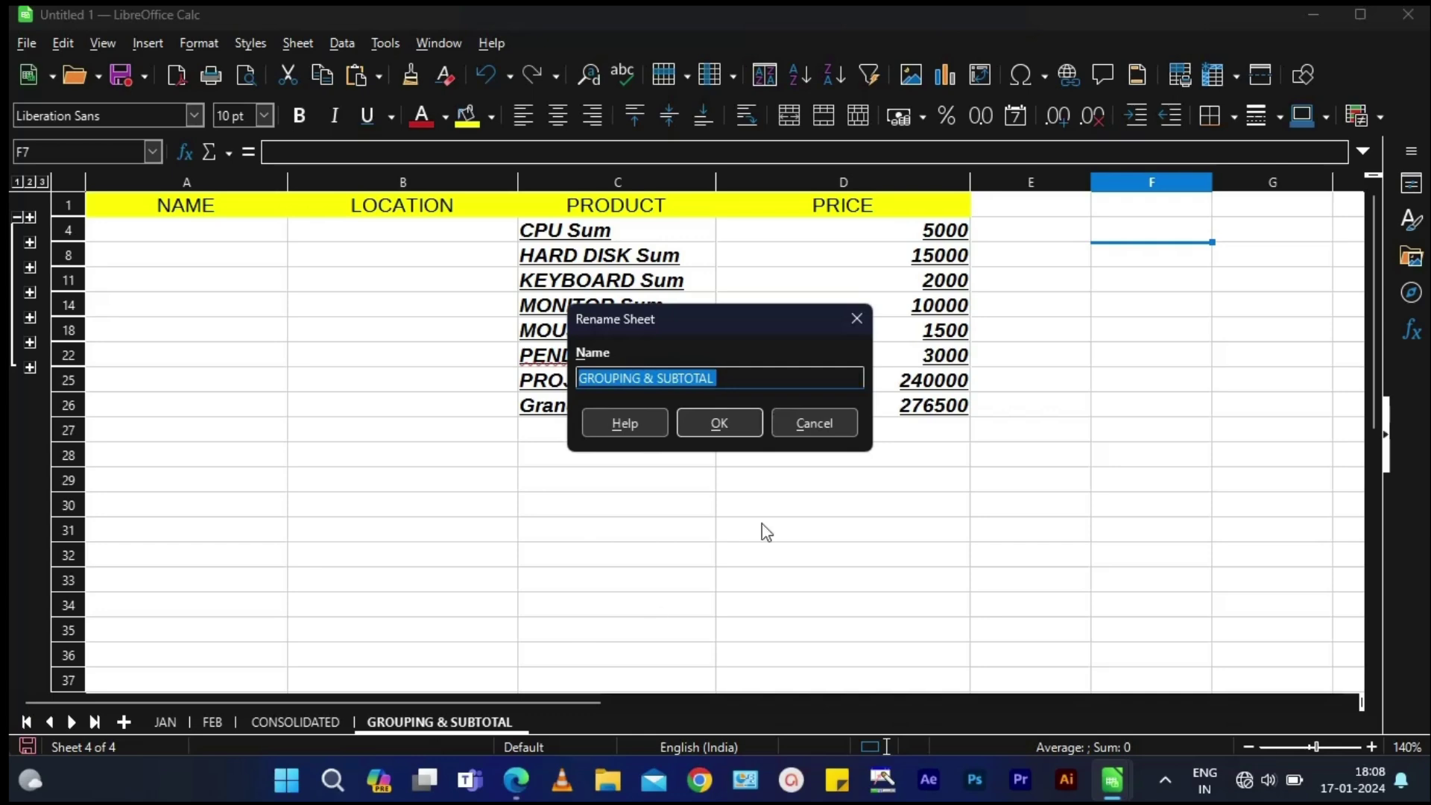
click(852, 319)
right_click(443, 724)
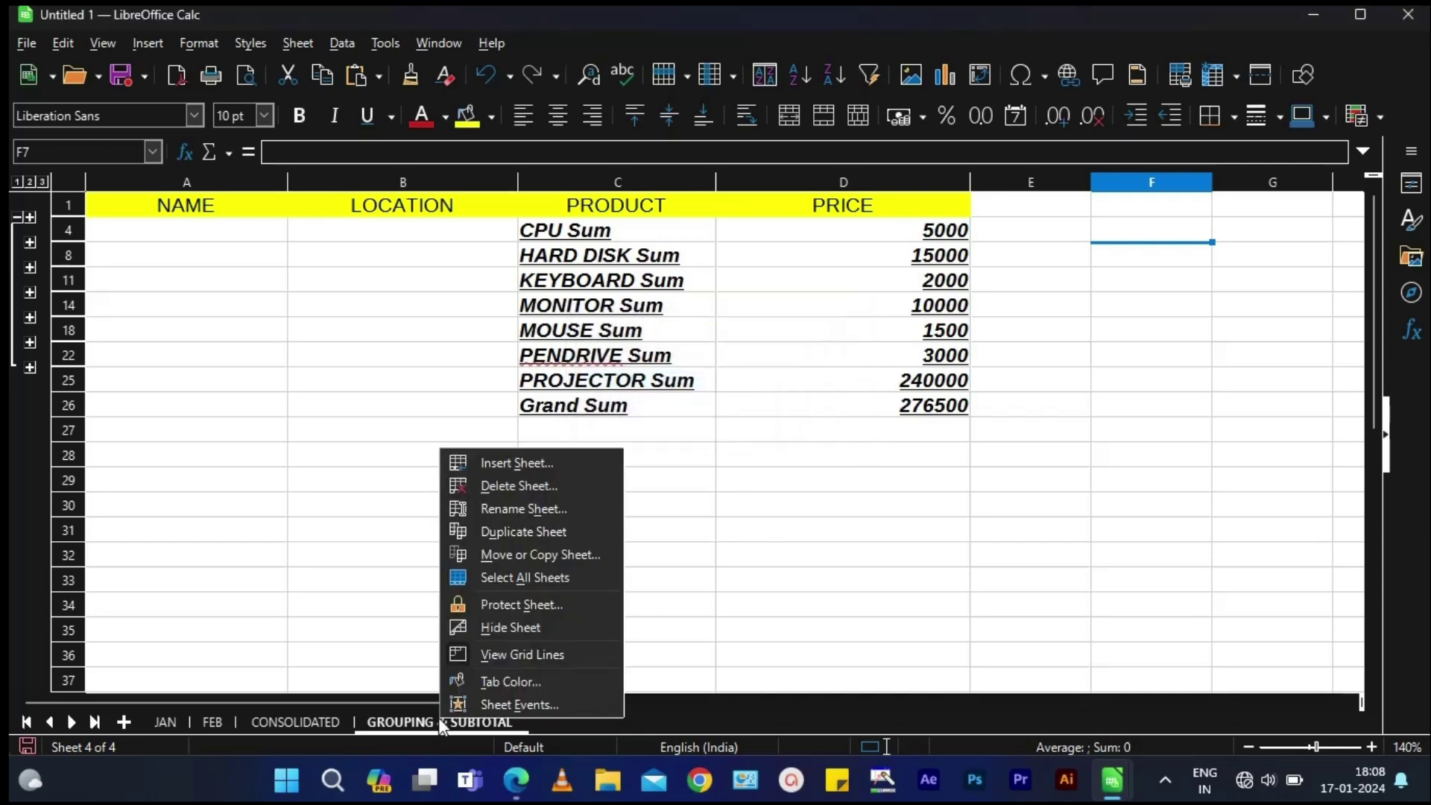
click(485, 503)
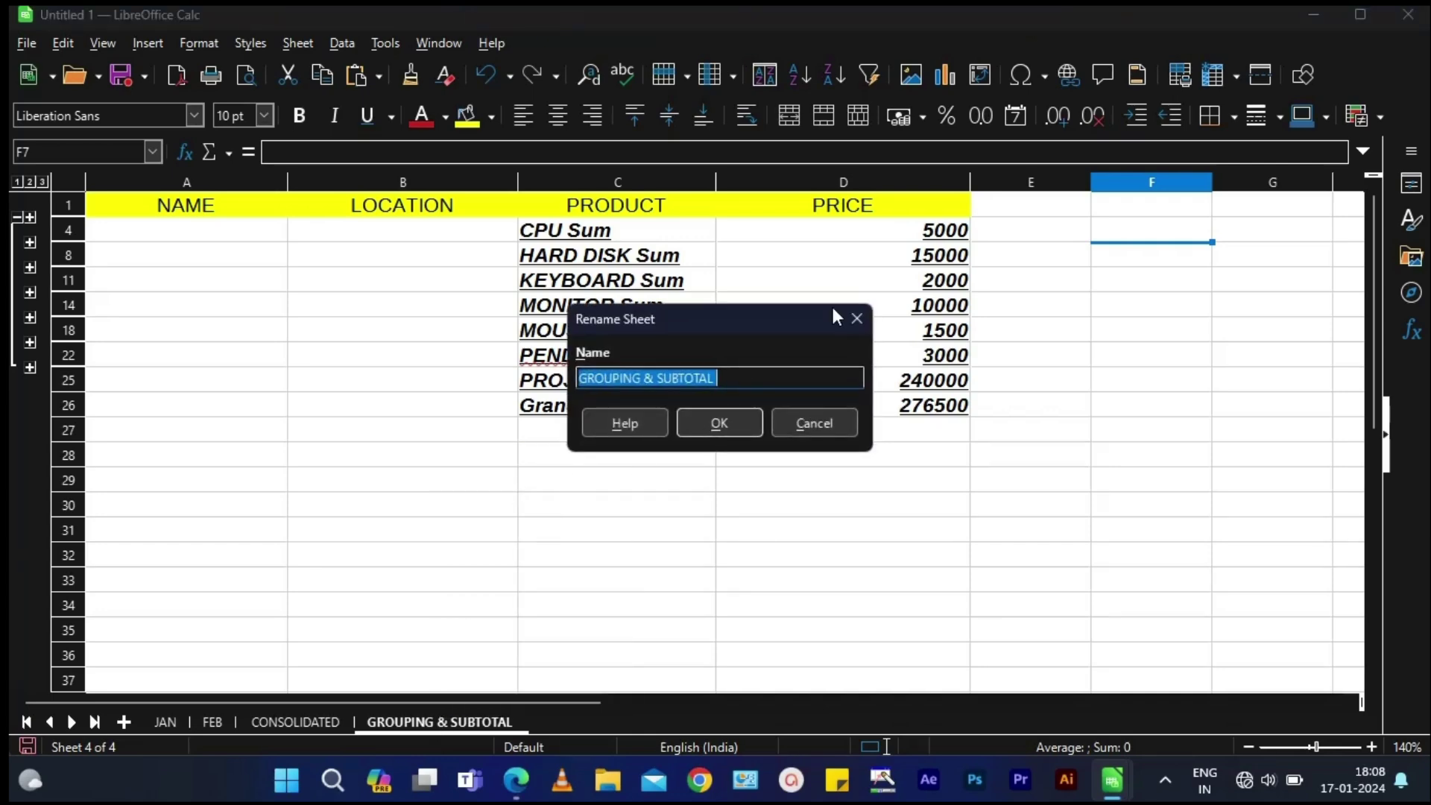
click(856, 319)
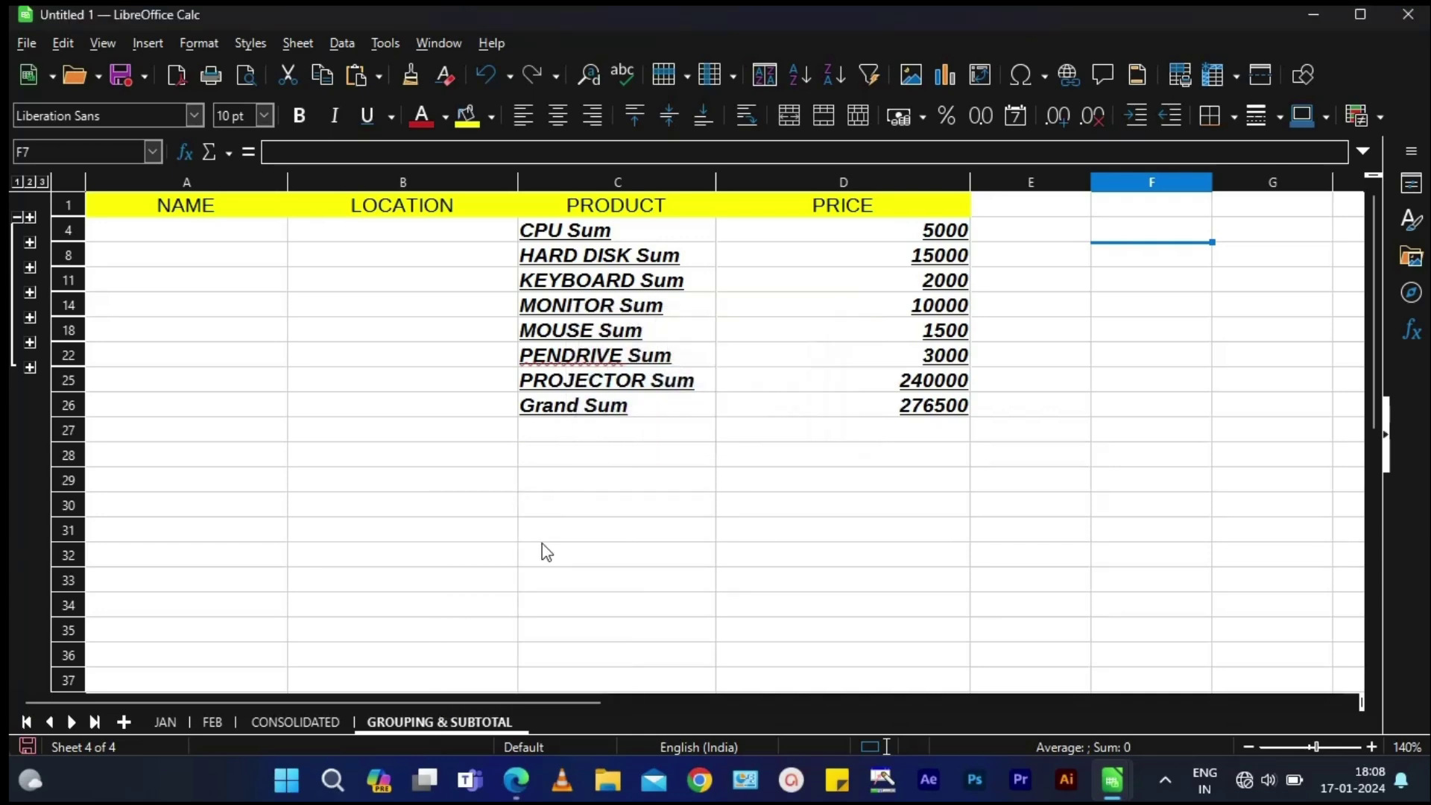
right_click(441, 726)
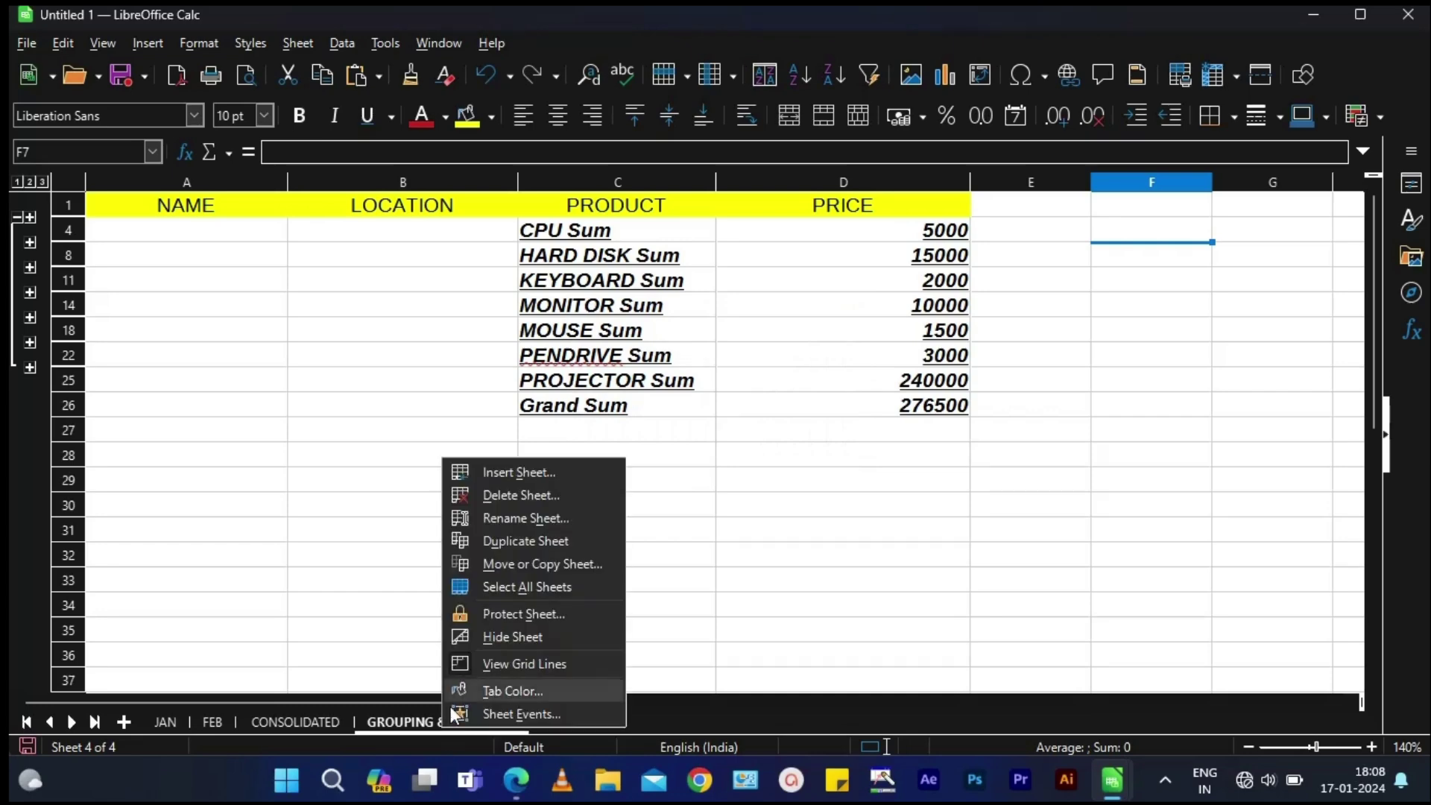
click(526, 492)
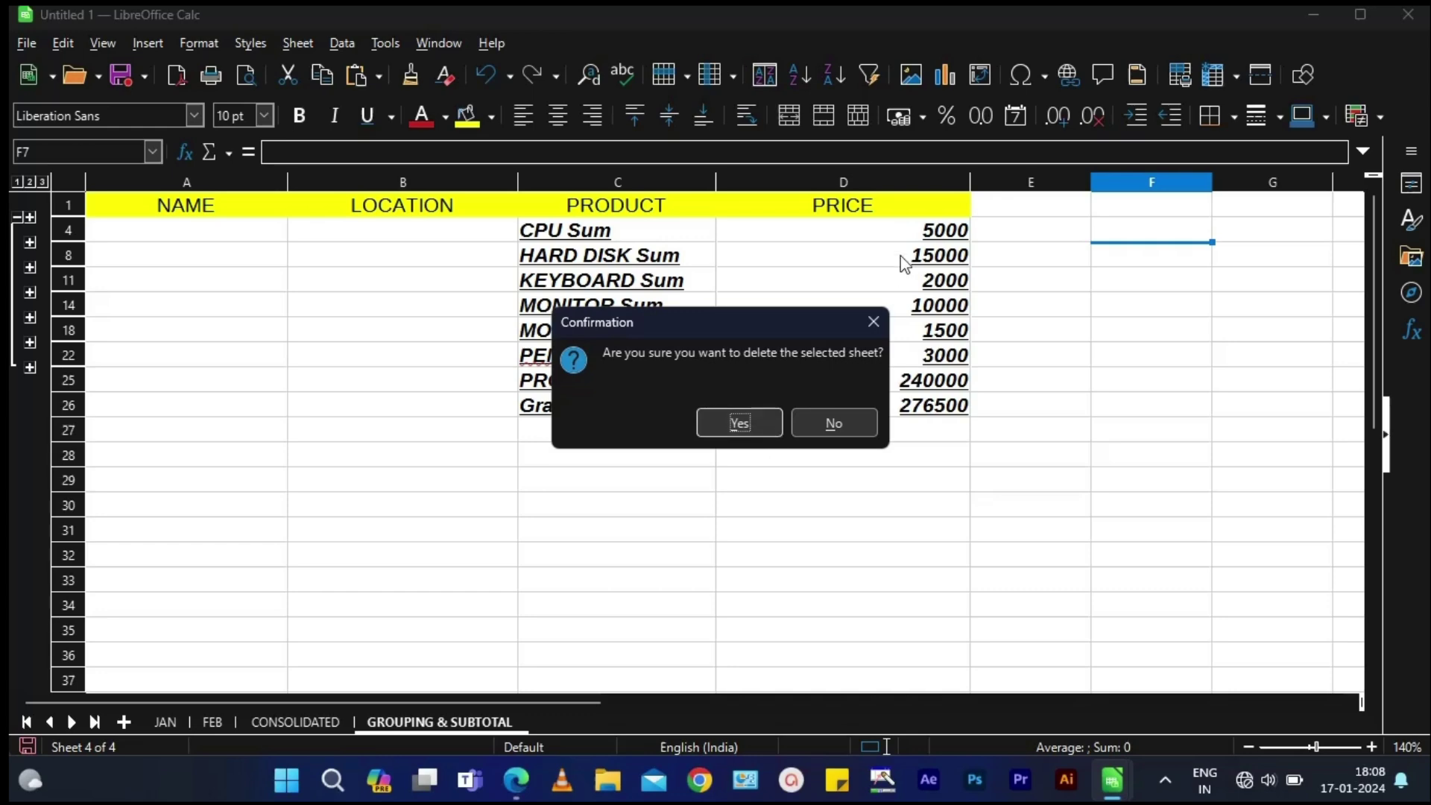
click(873, 321)
Colour the sheet tab Light Brick 3, then check the CONSOLIDATED sheet and return.
right_click(400, 727)
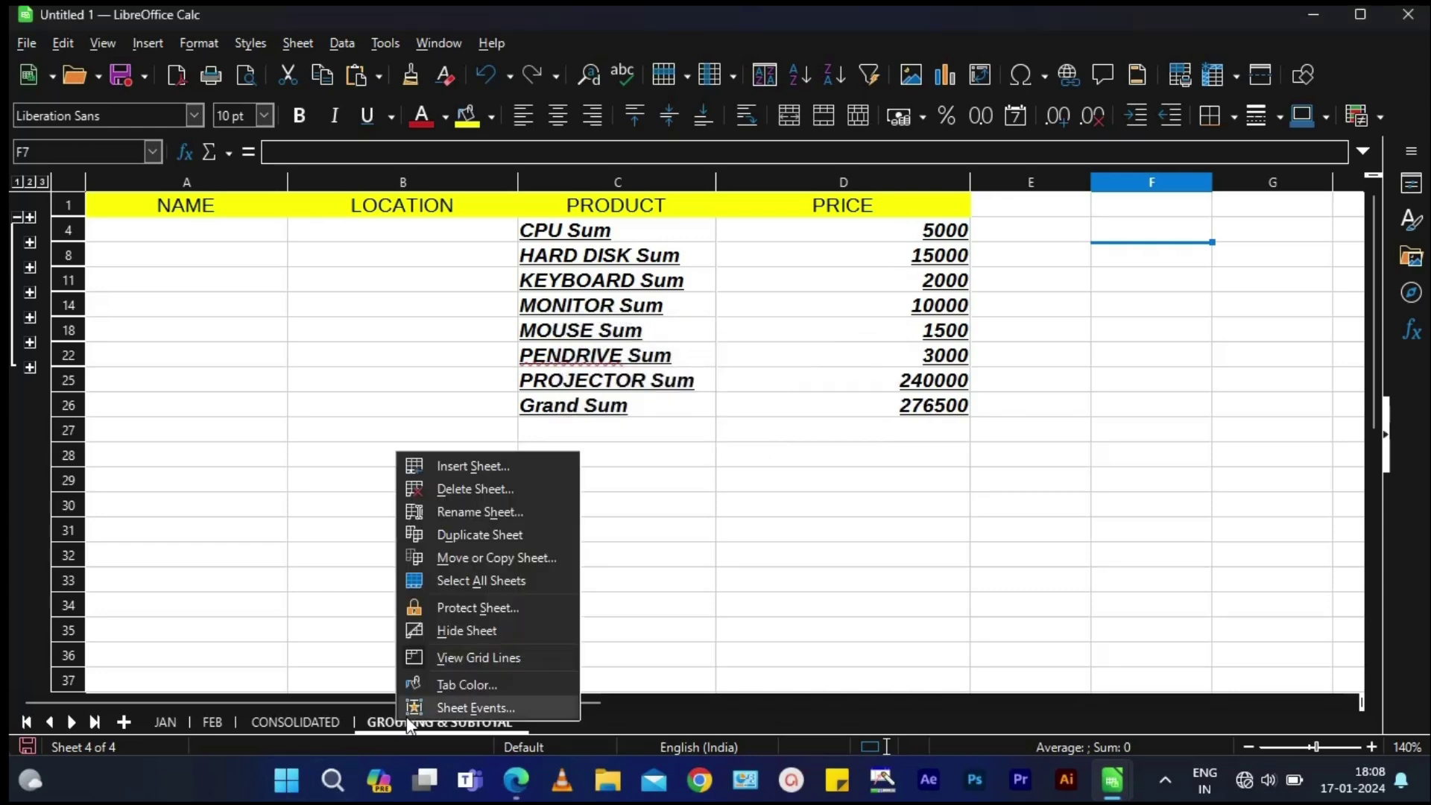
click(430, 702)
click(668, 347)
click(705, 547)
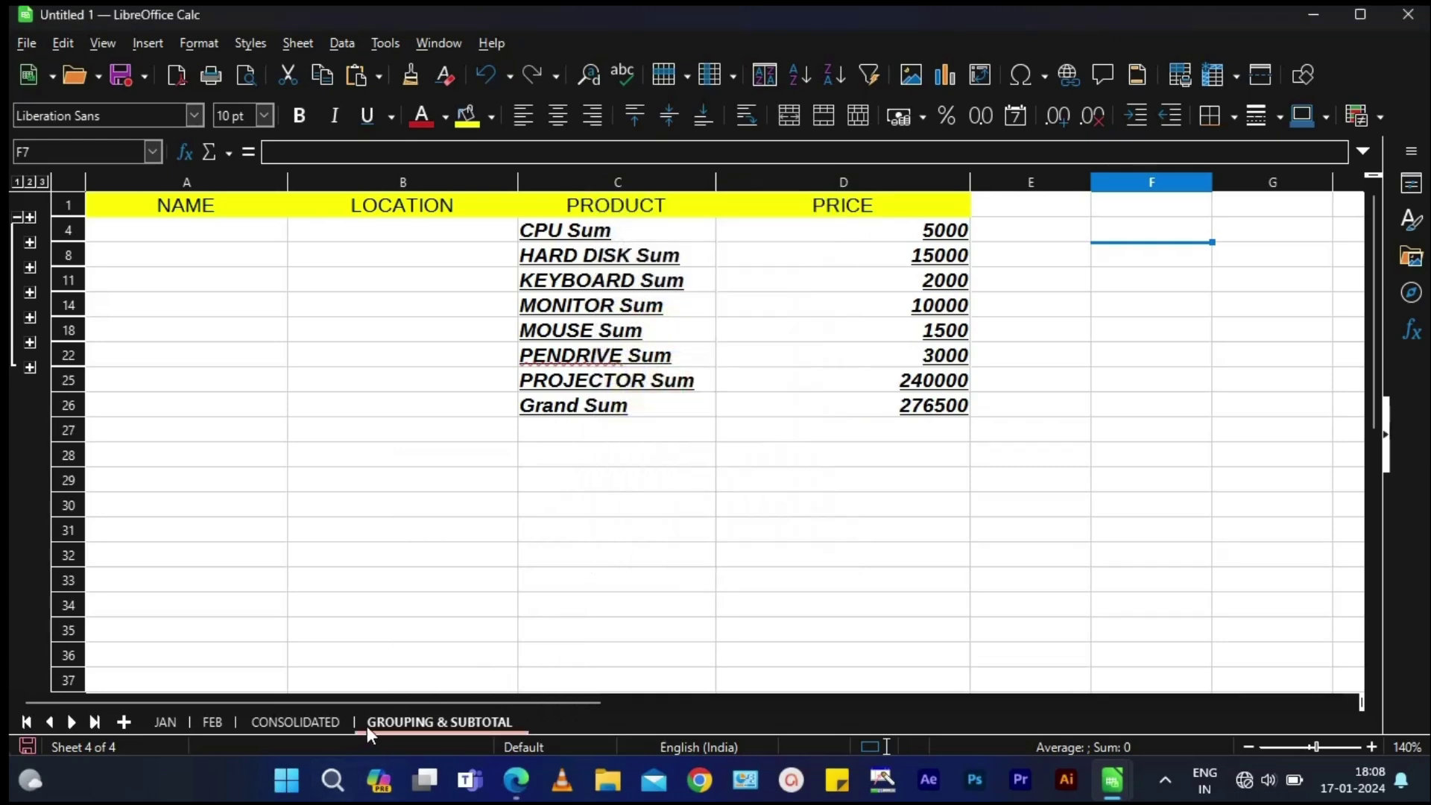
click(298, 722)
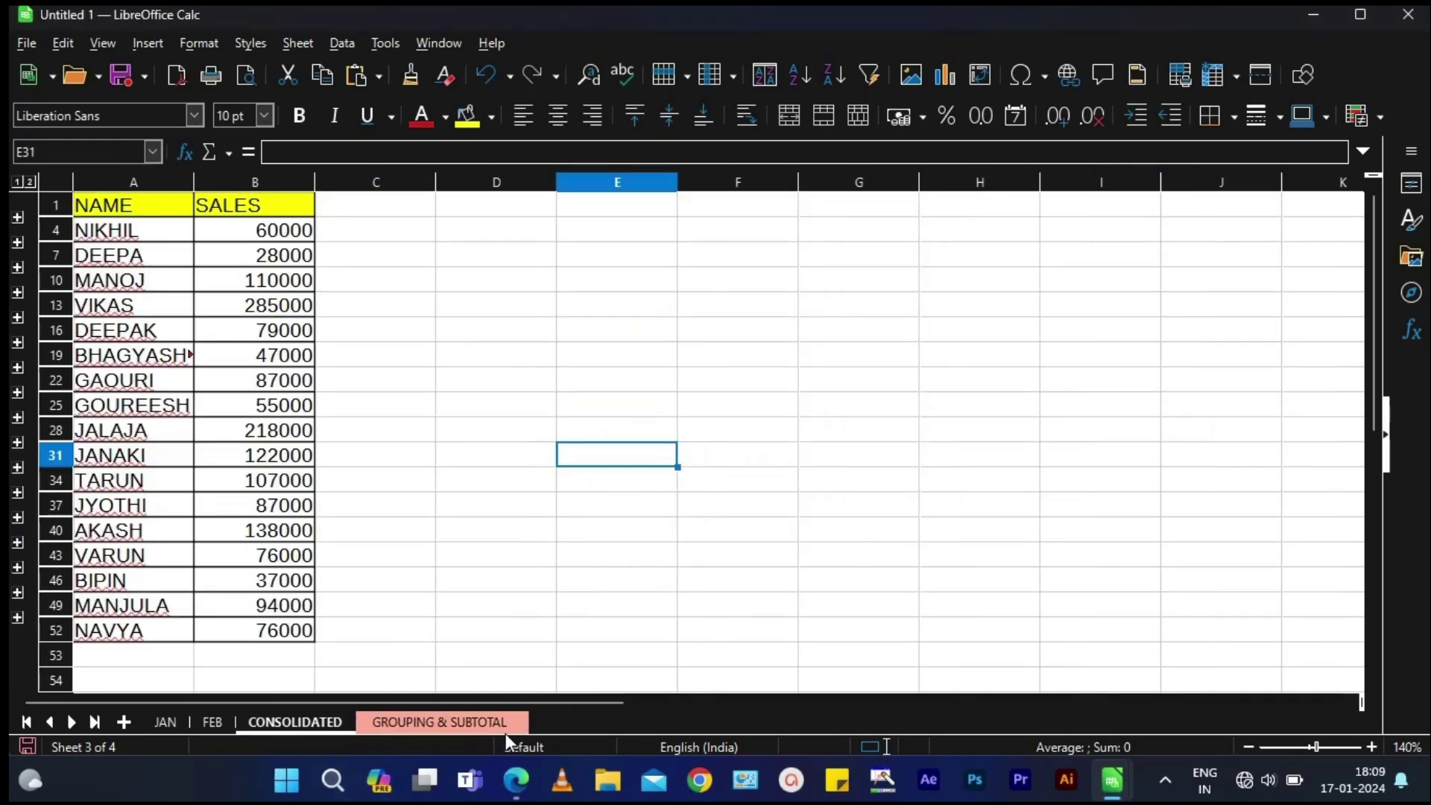
click(436, 723)
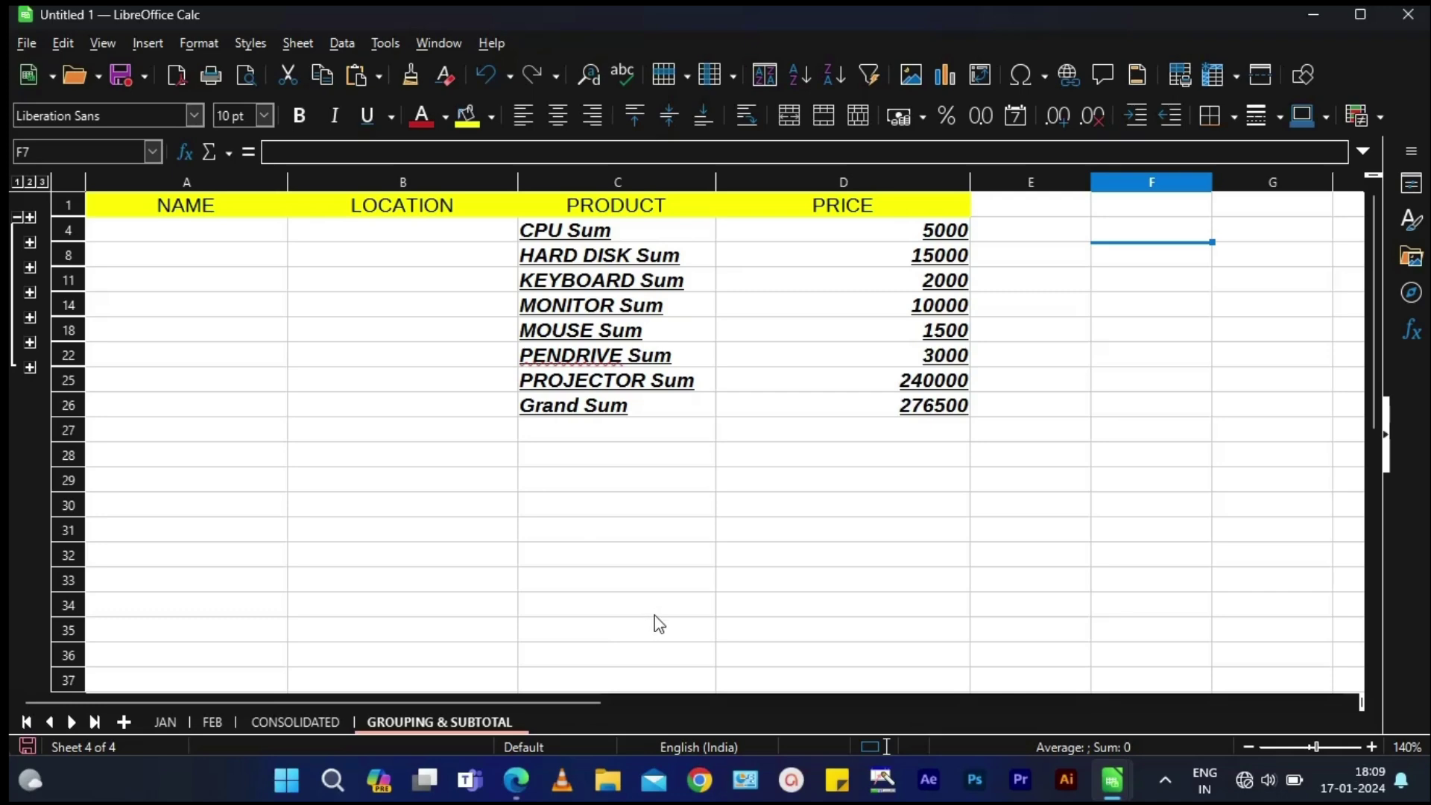
click(516, 780)
Scroll the textbook PDF in Edge to page 100's student-marks subtotal exercise.
scroll(550, 485, down, 3)
scroll(709, 434, down, 3)
scroll(709, 434, down, 6)
scroll(710, 434, down, 3)
scroll(709, 434, down, 3)
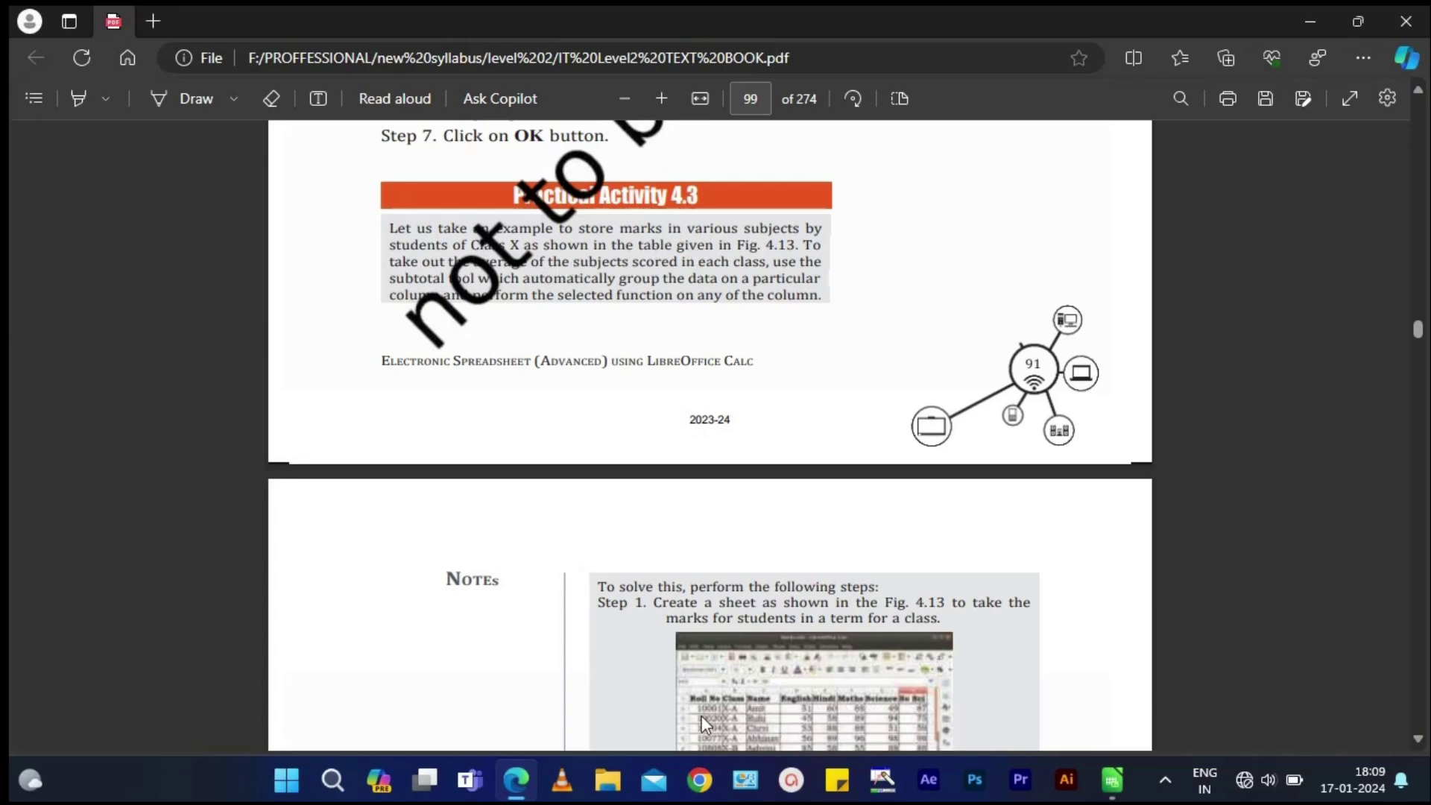
click(1417, 739)
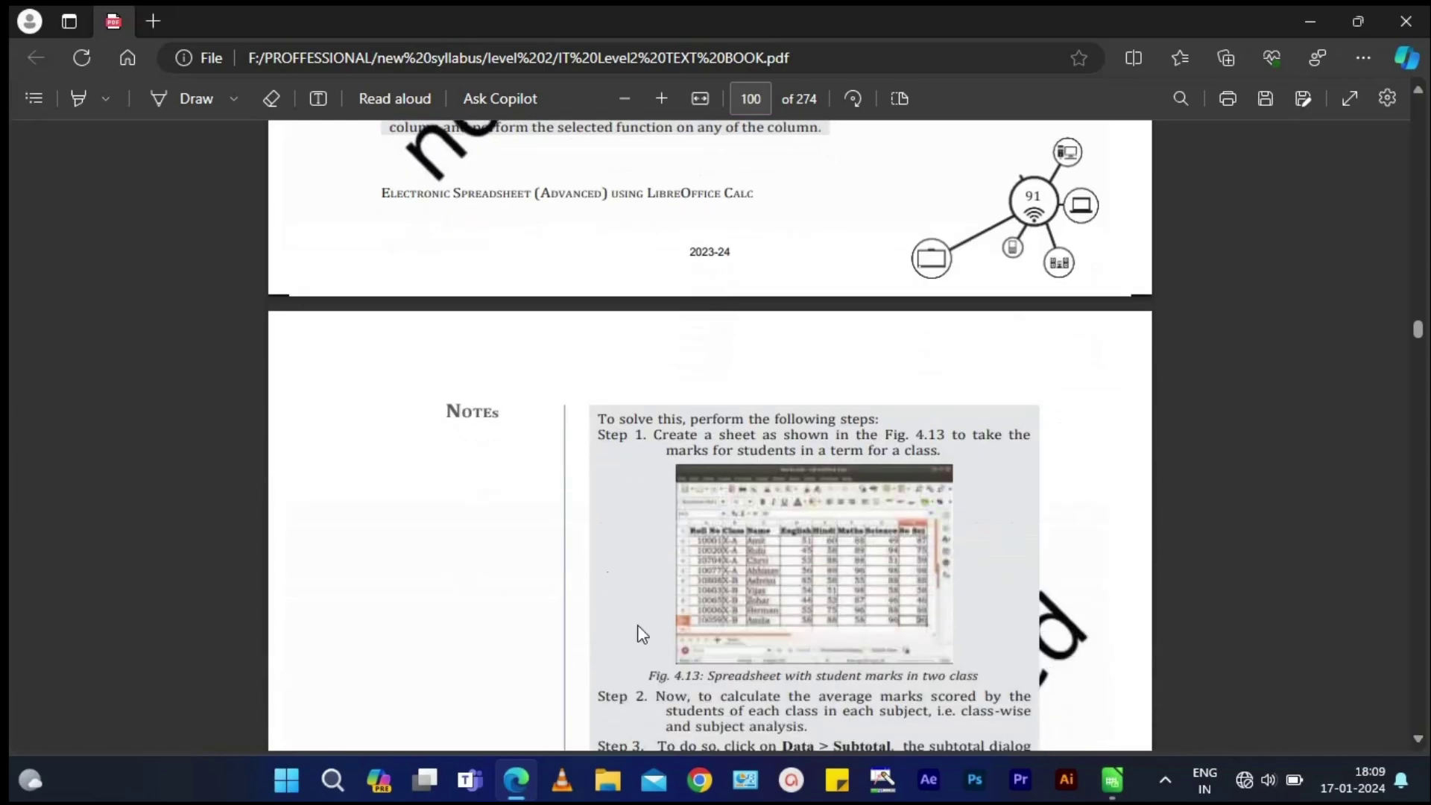
Switch back to the LIBRE CALC PRACTICAL.ods window and select the SCIENCE header cell.
key(alt+Tab)
key(alt+Tab)
key(Tab)
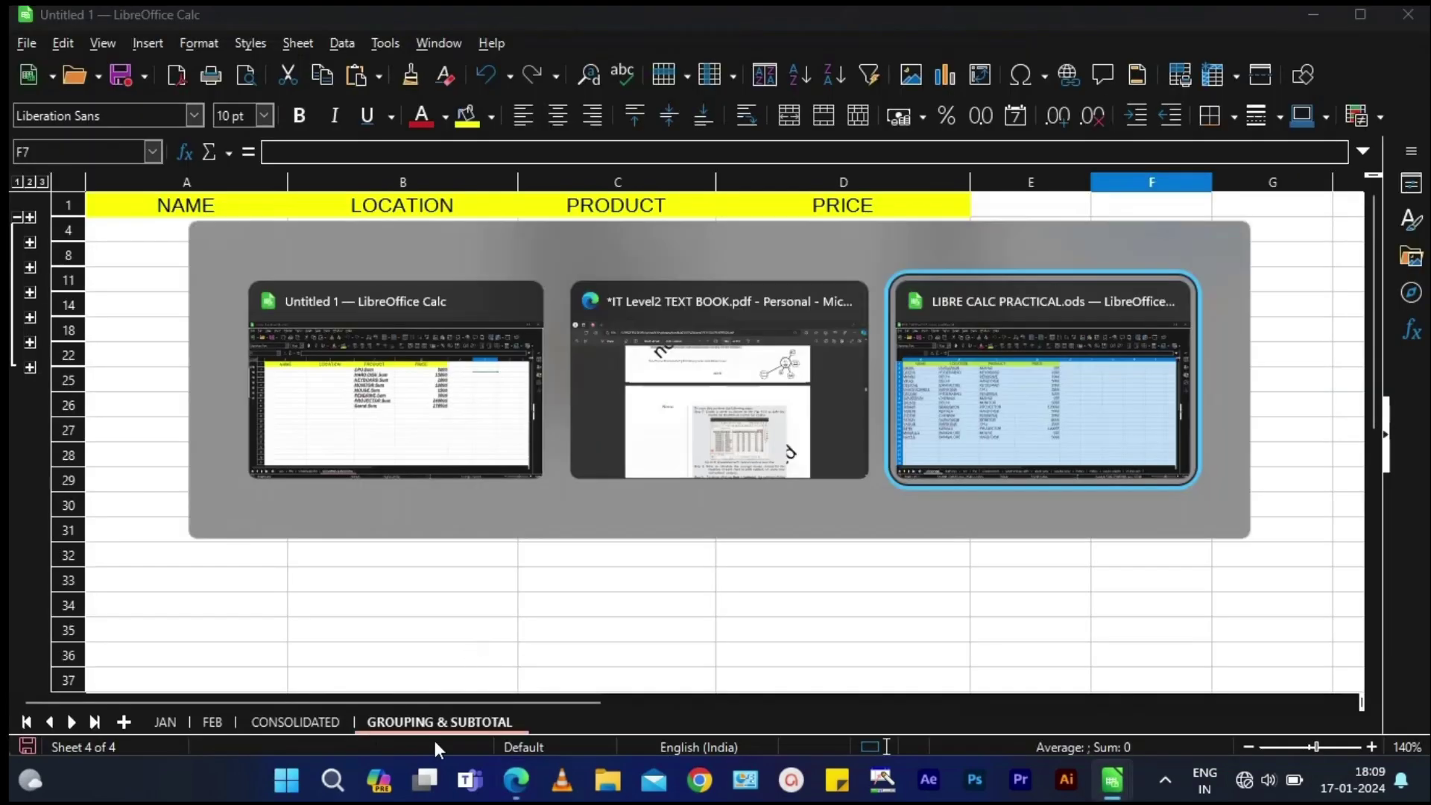
key(Left)
key(Right)
click(417, 205)
Sort the marks table ascending by student name, extending the sort to all columns.
click(540, 205)
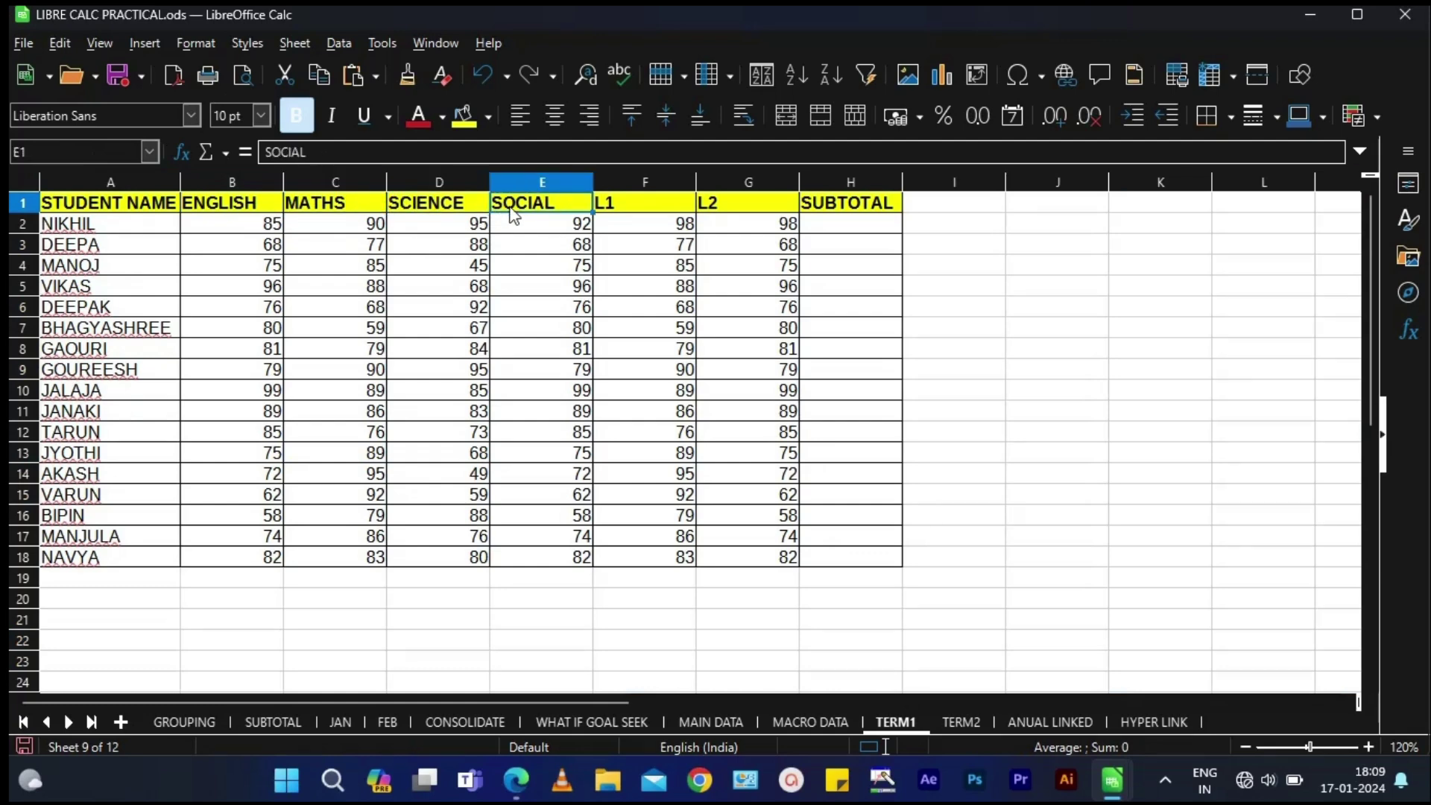
click(720, 206)
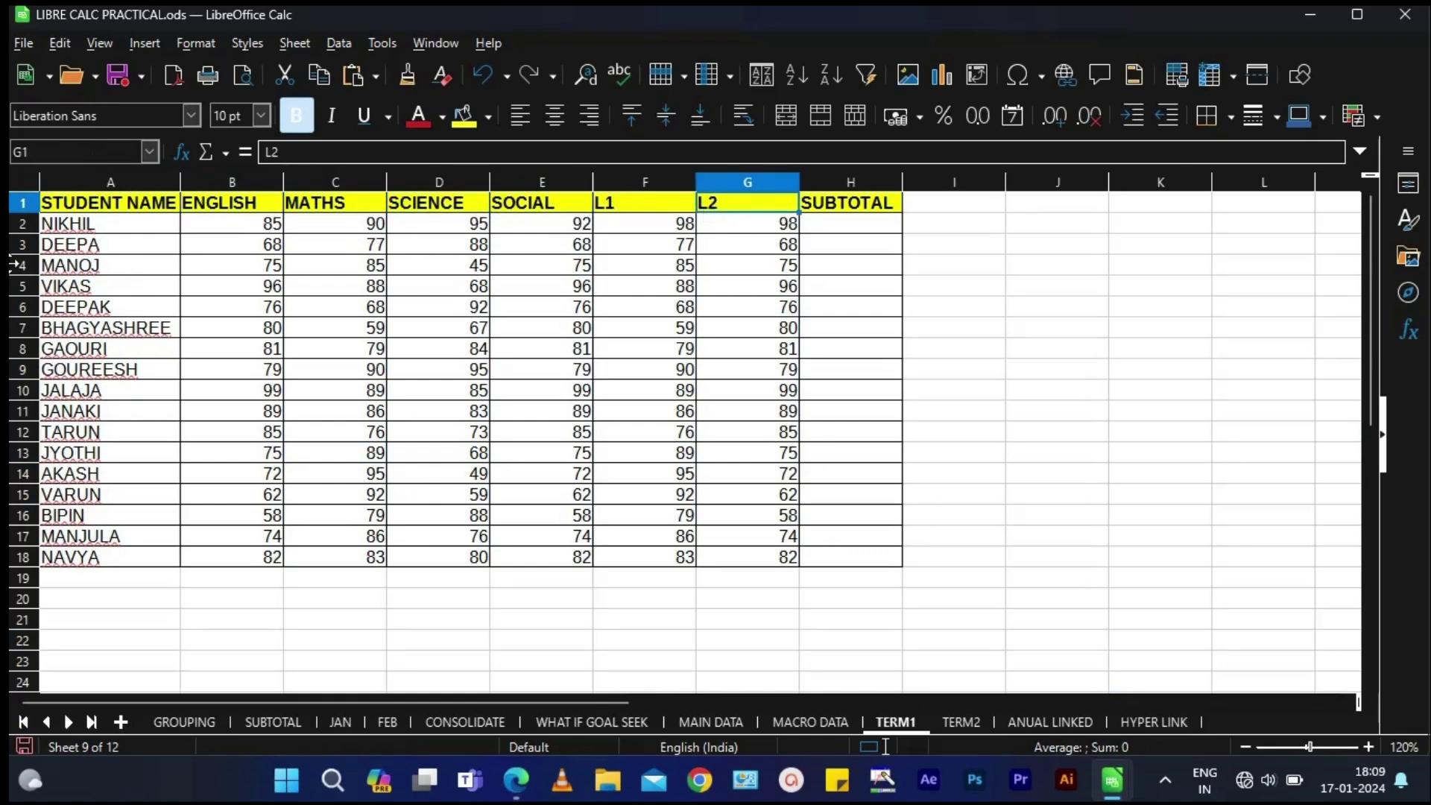
click(65, 231)
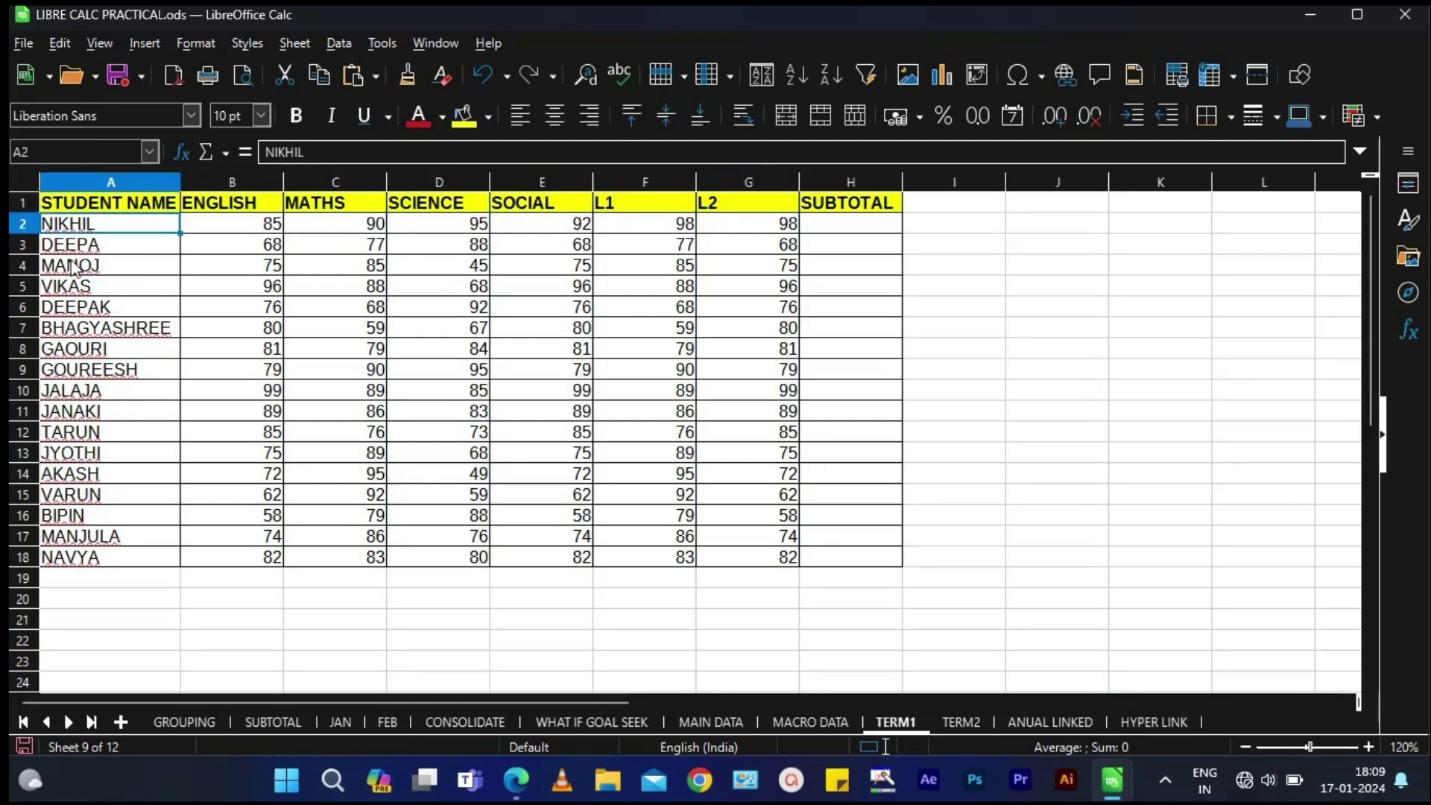
drag(88, 220, 75, 307)
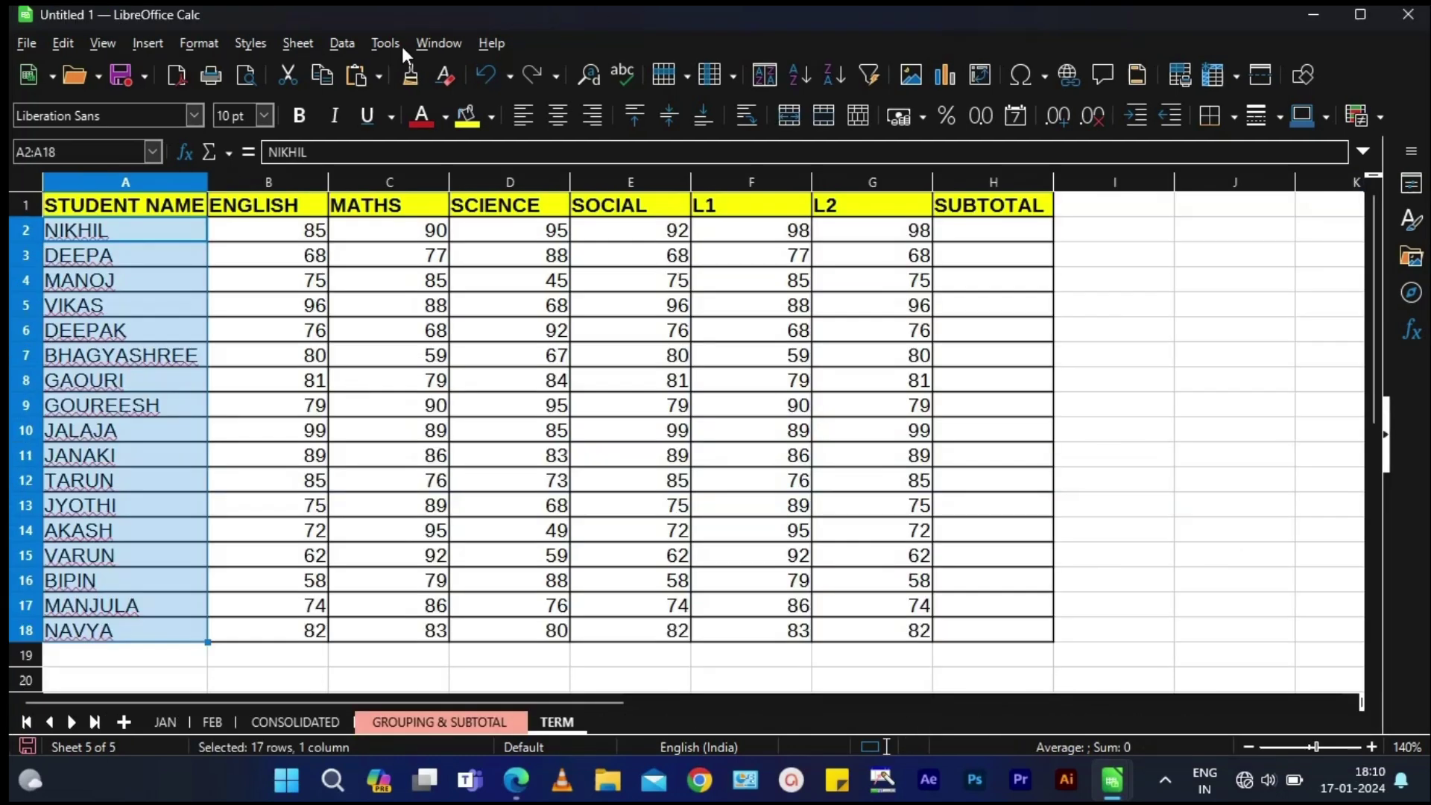
click(342, 43)
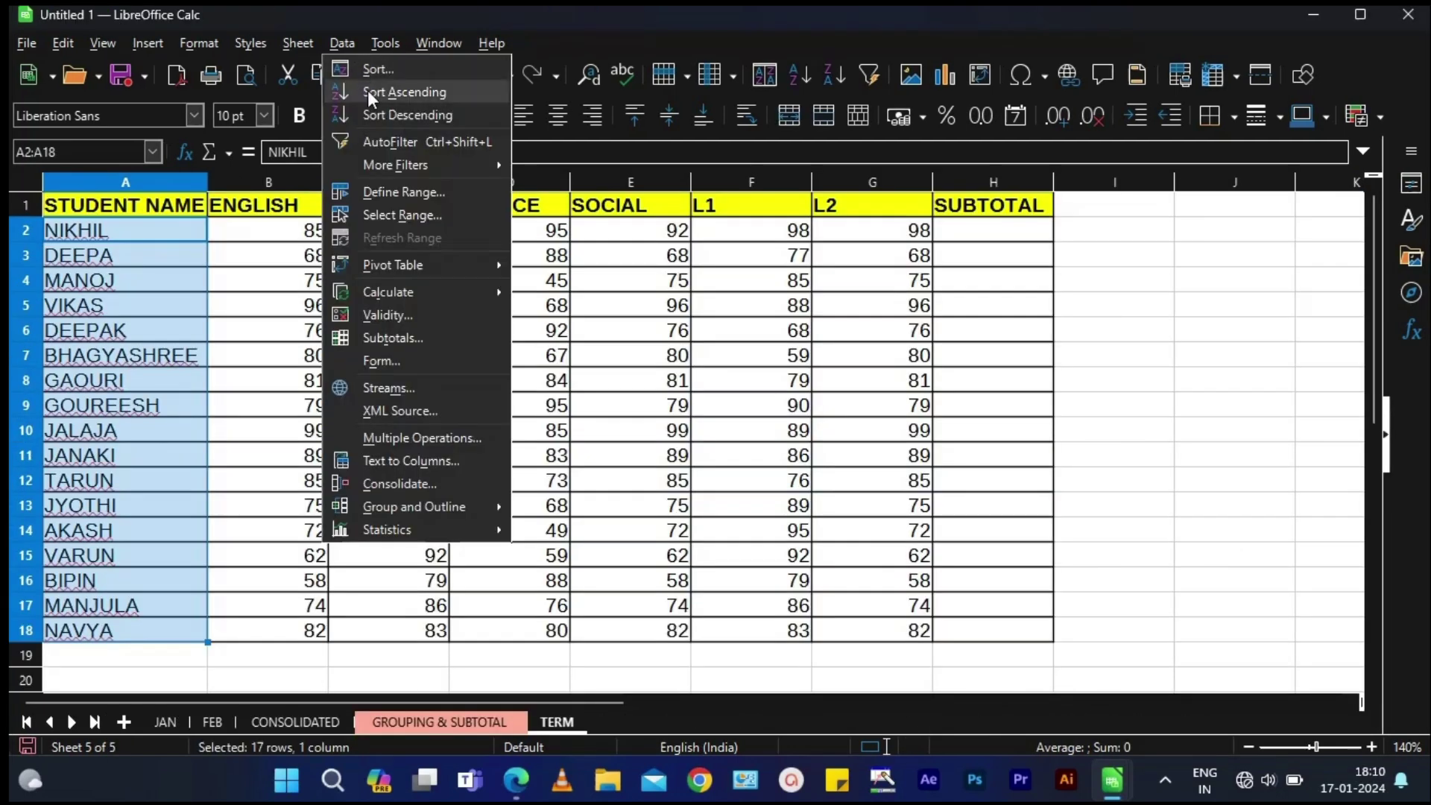
click(368, 92)
click(631, 337)
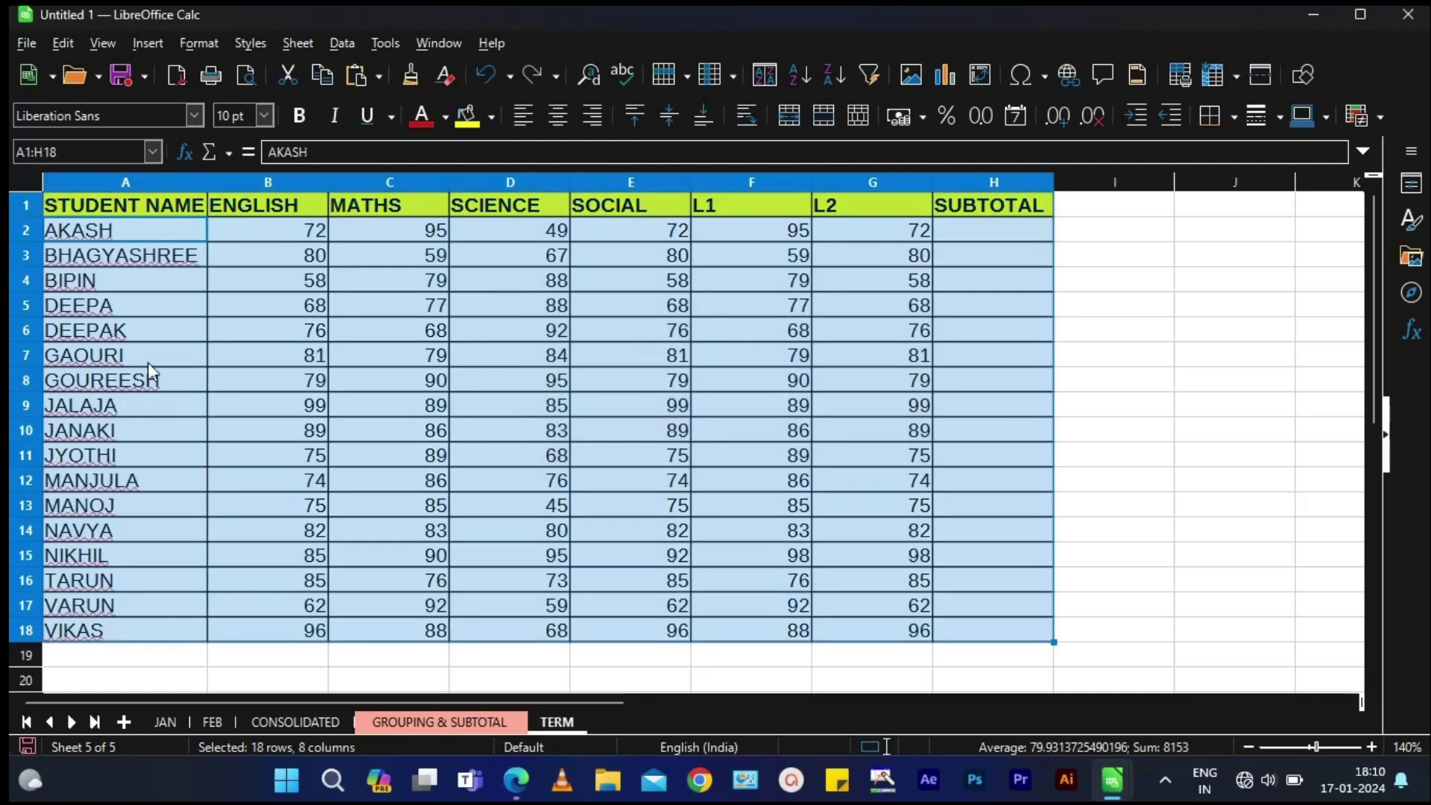
Select the whole sorted table A1:H18.
click(89, 235)
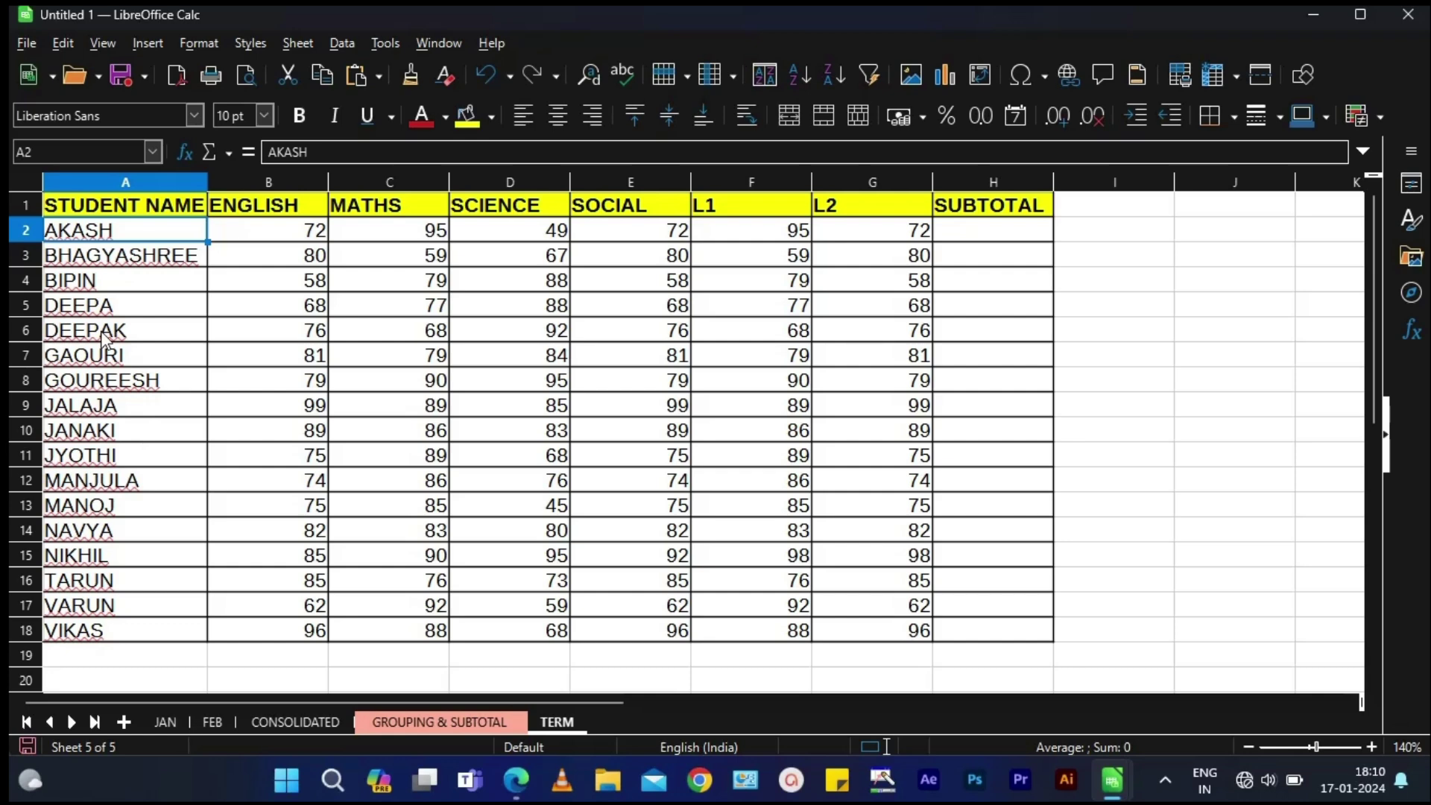
drag(146, 235, 584, 644)
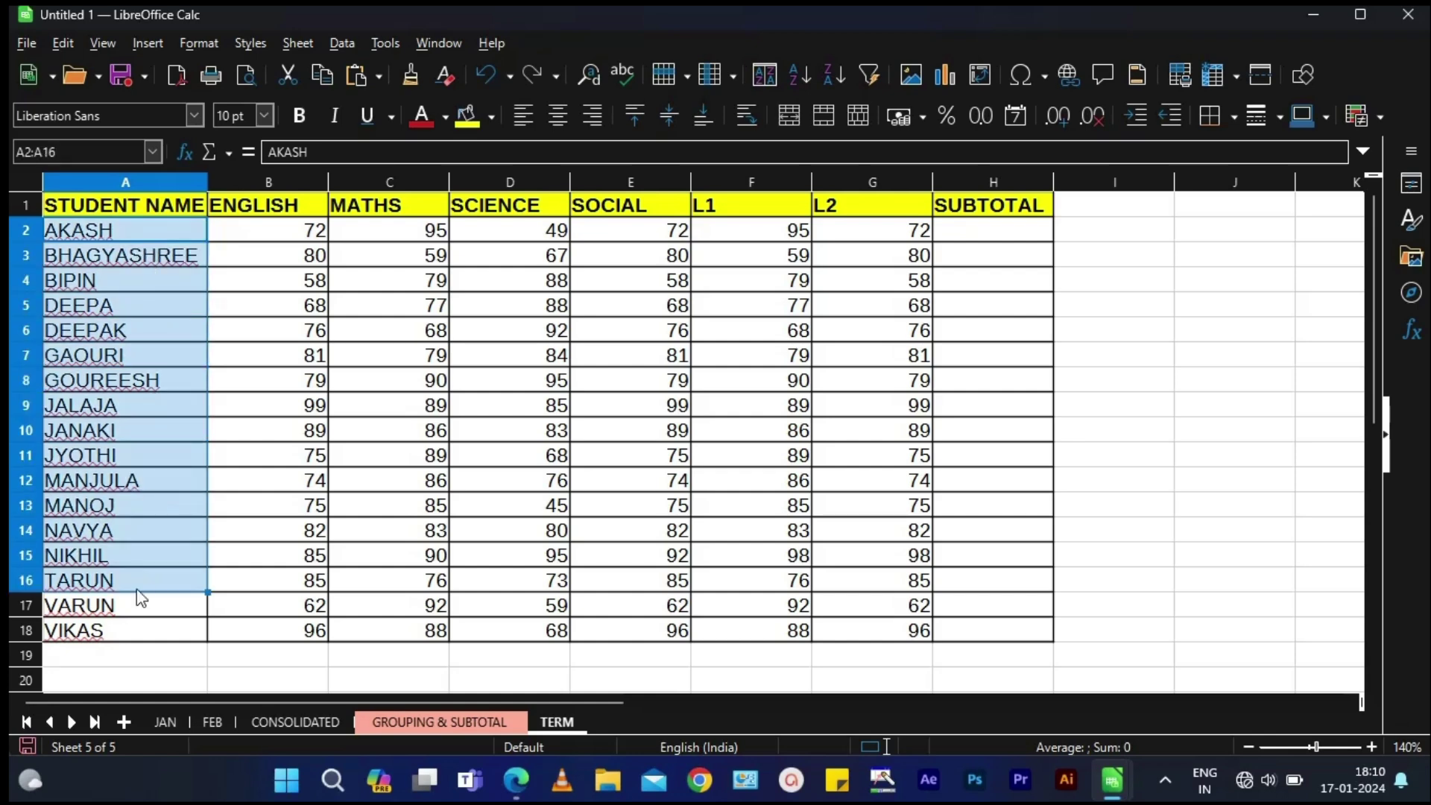
drag(119, 205, 991, 641)
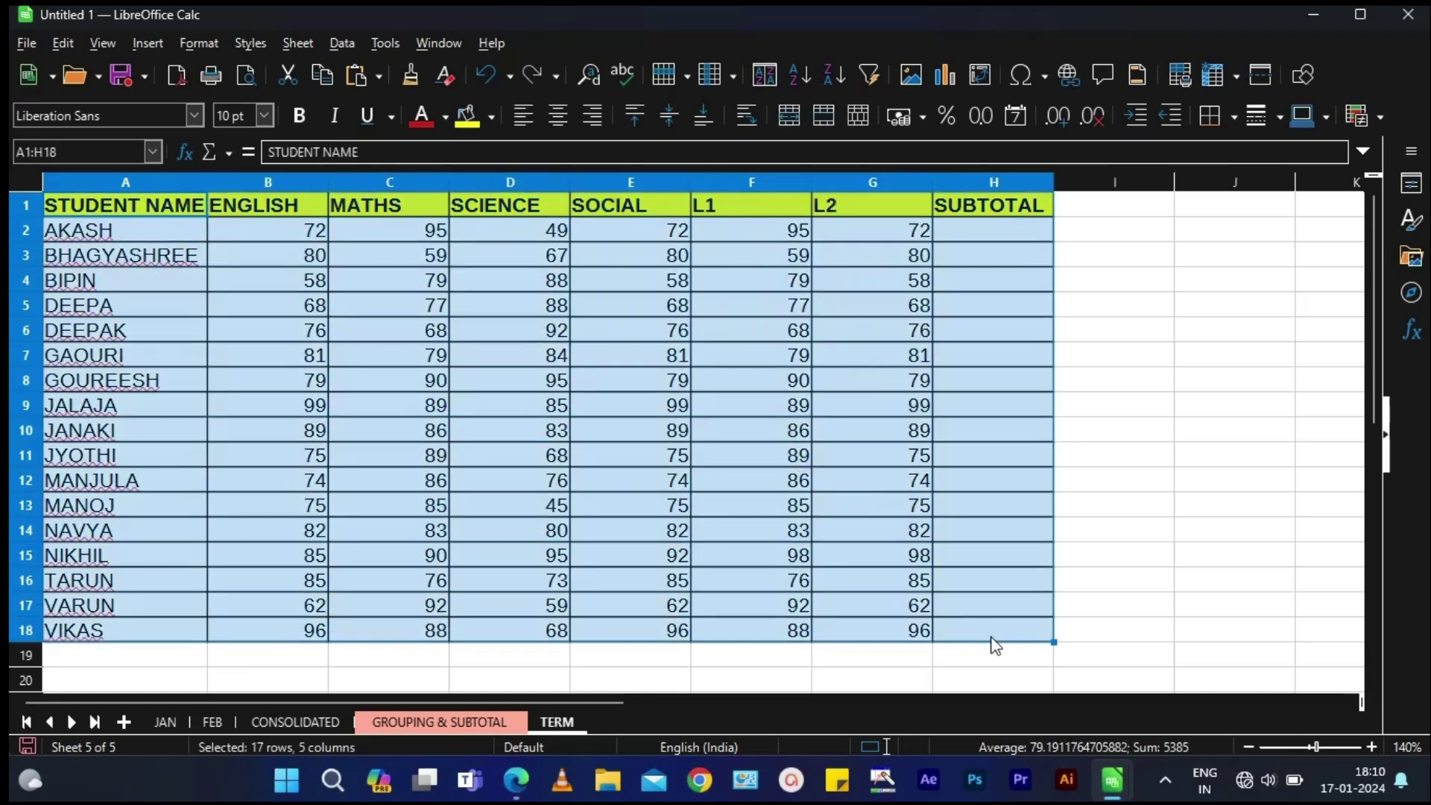
click(342, 43)
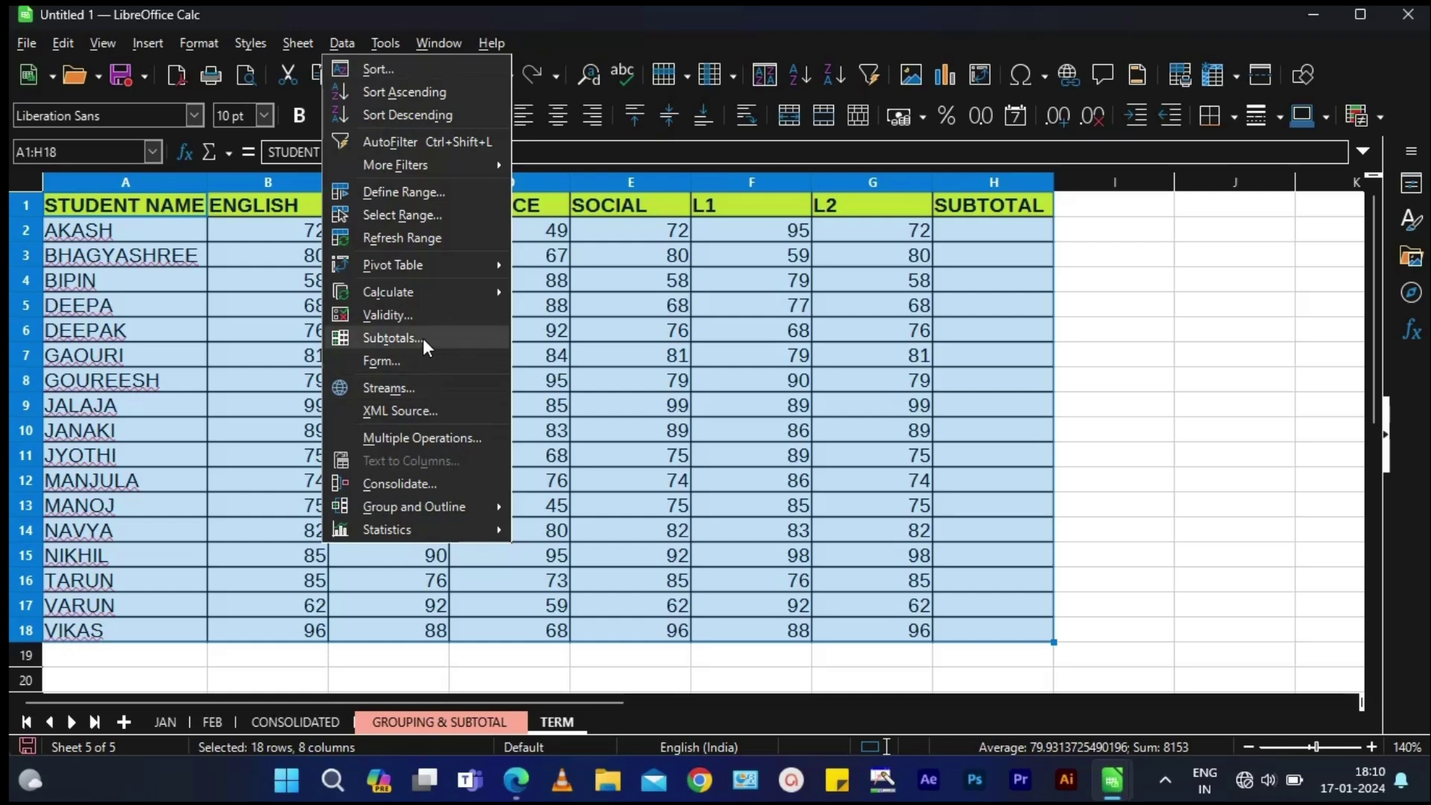
click(422, 336)
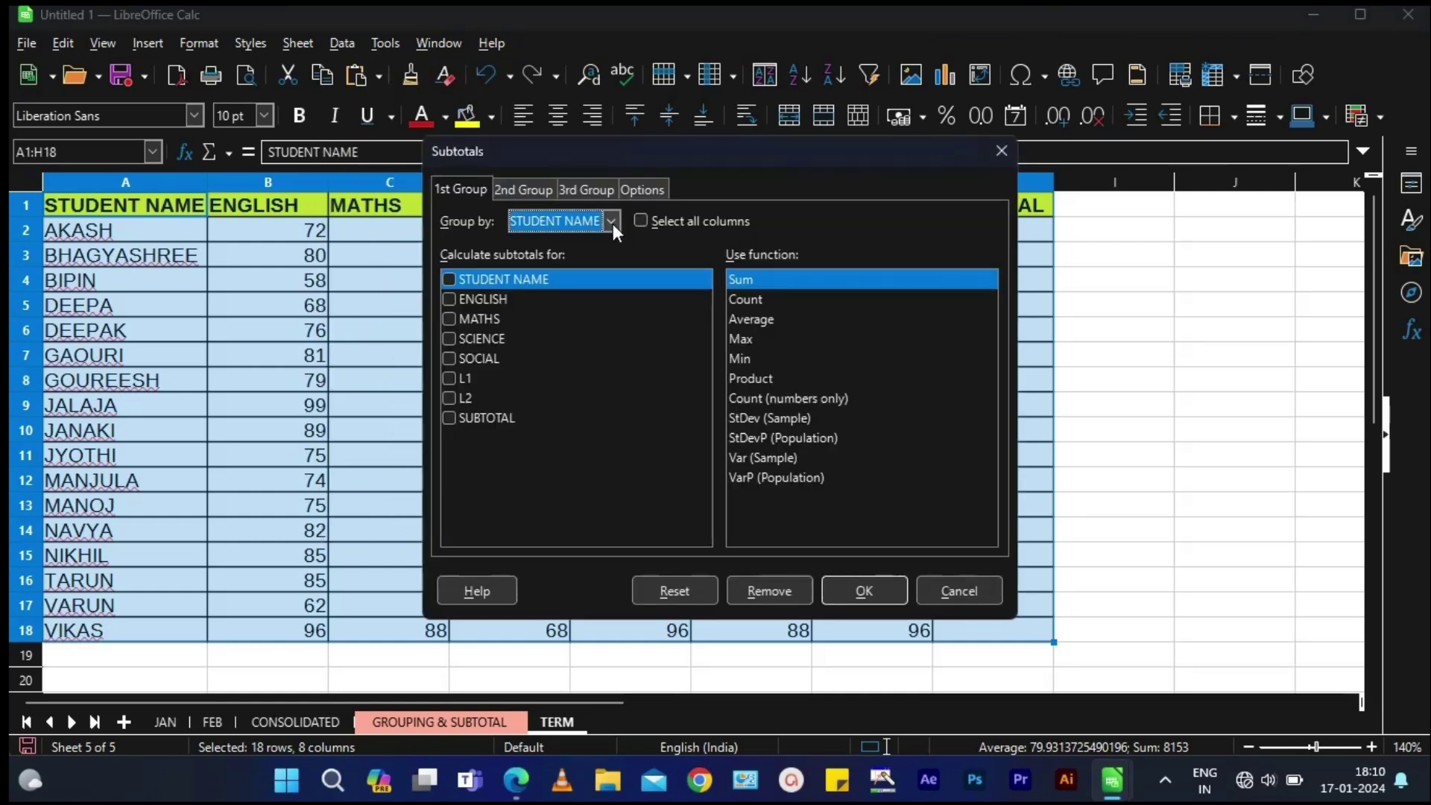
click(612, 224)
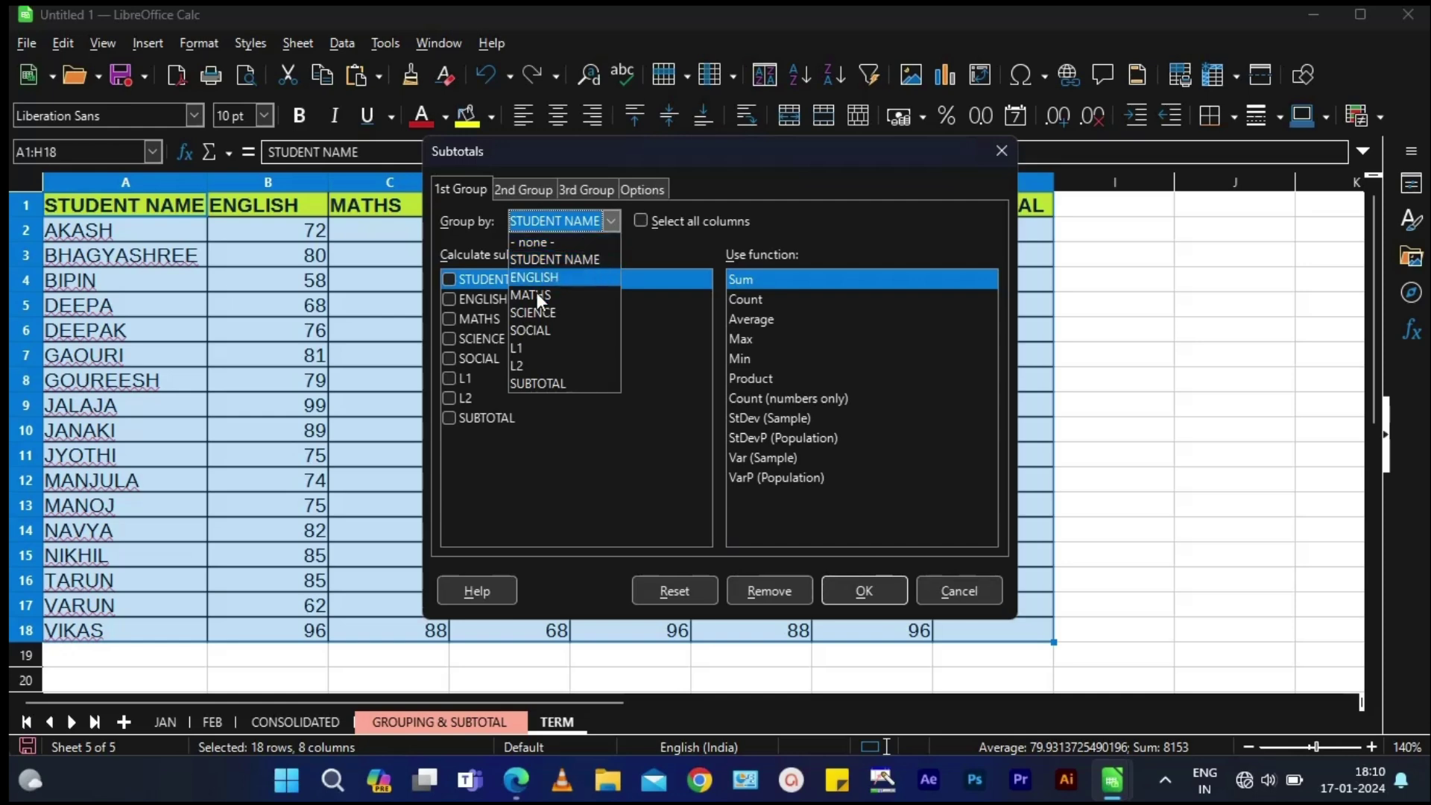
click(534, 312)
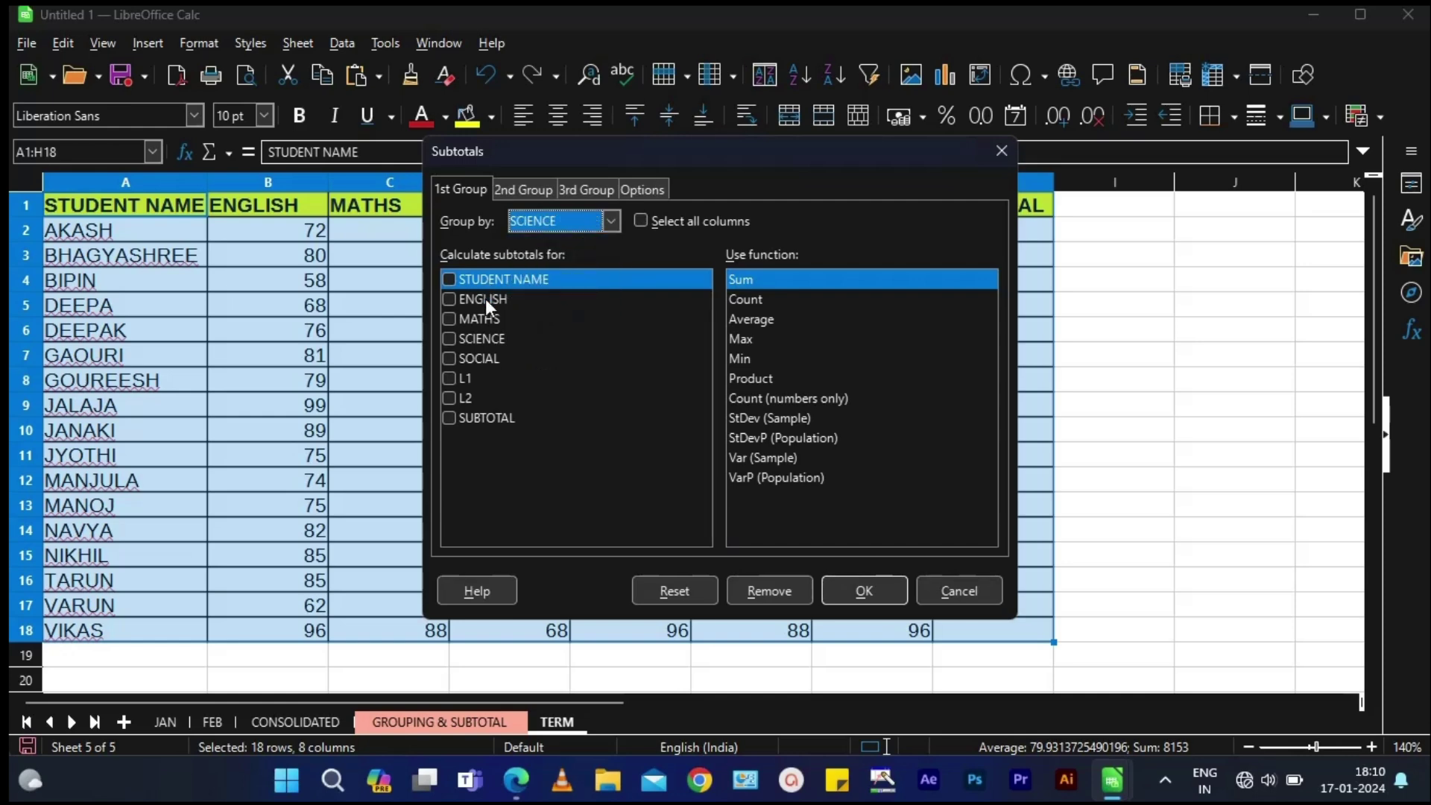
click(505, 281)
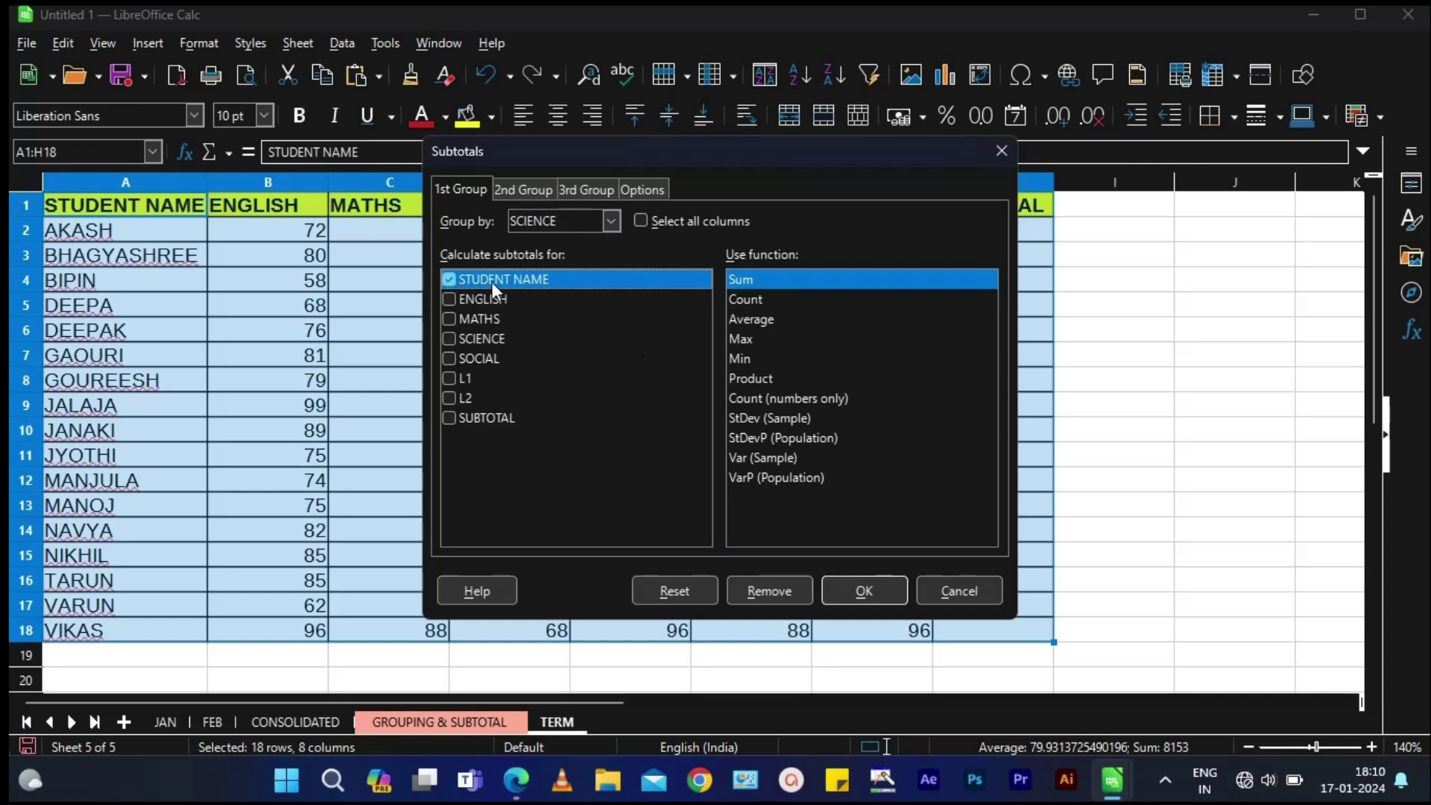
click(861, 584)
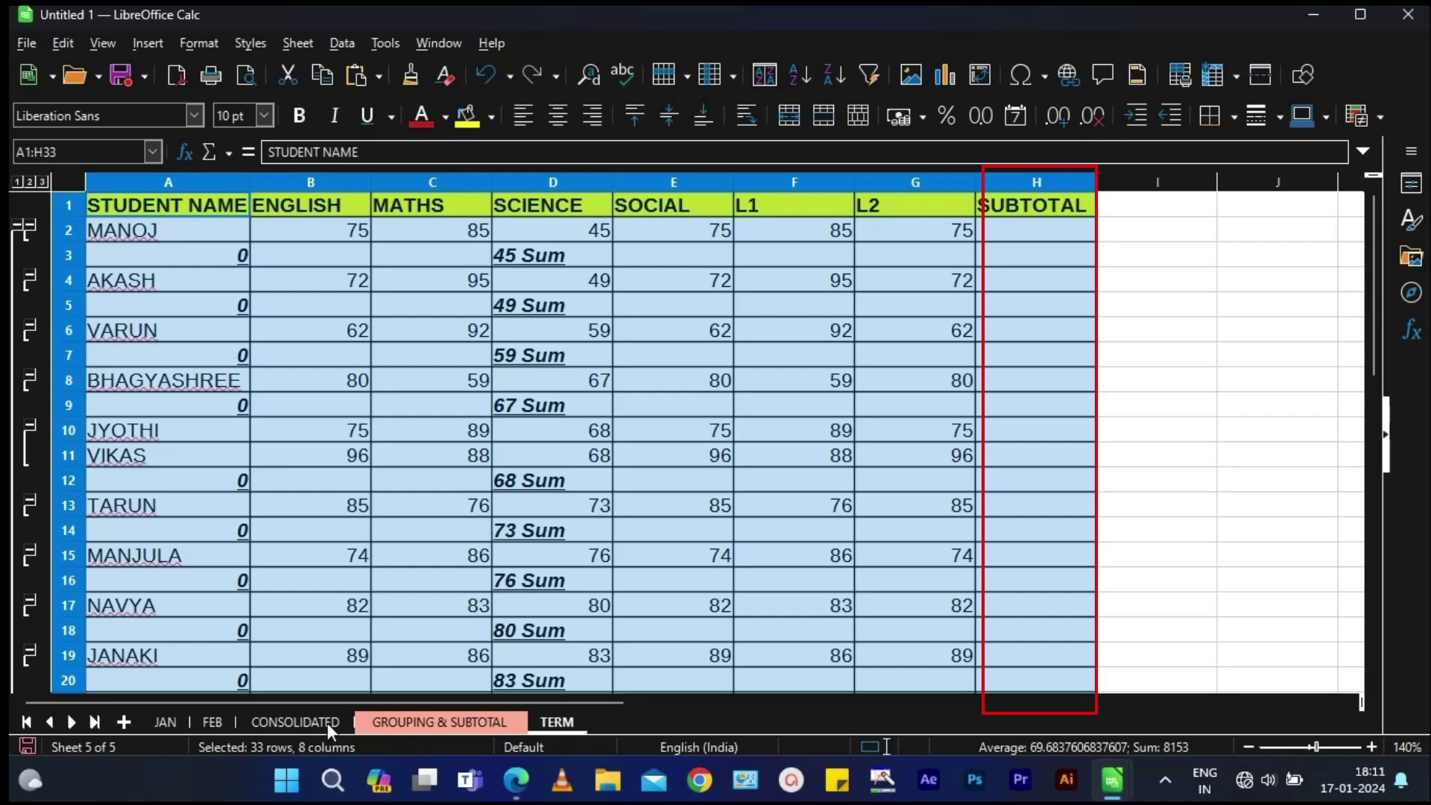
key(ctrl+z)
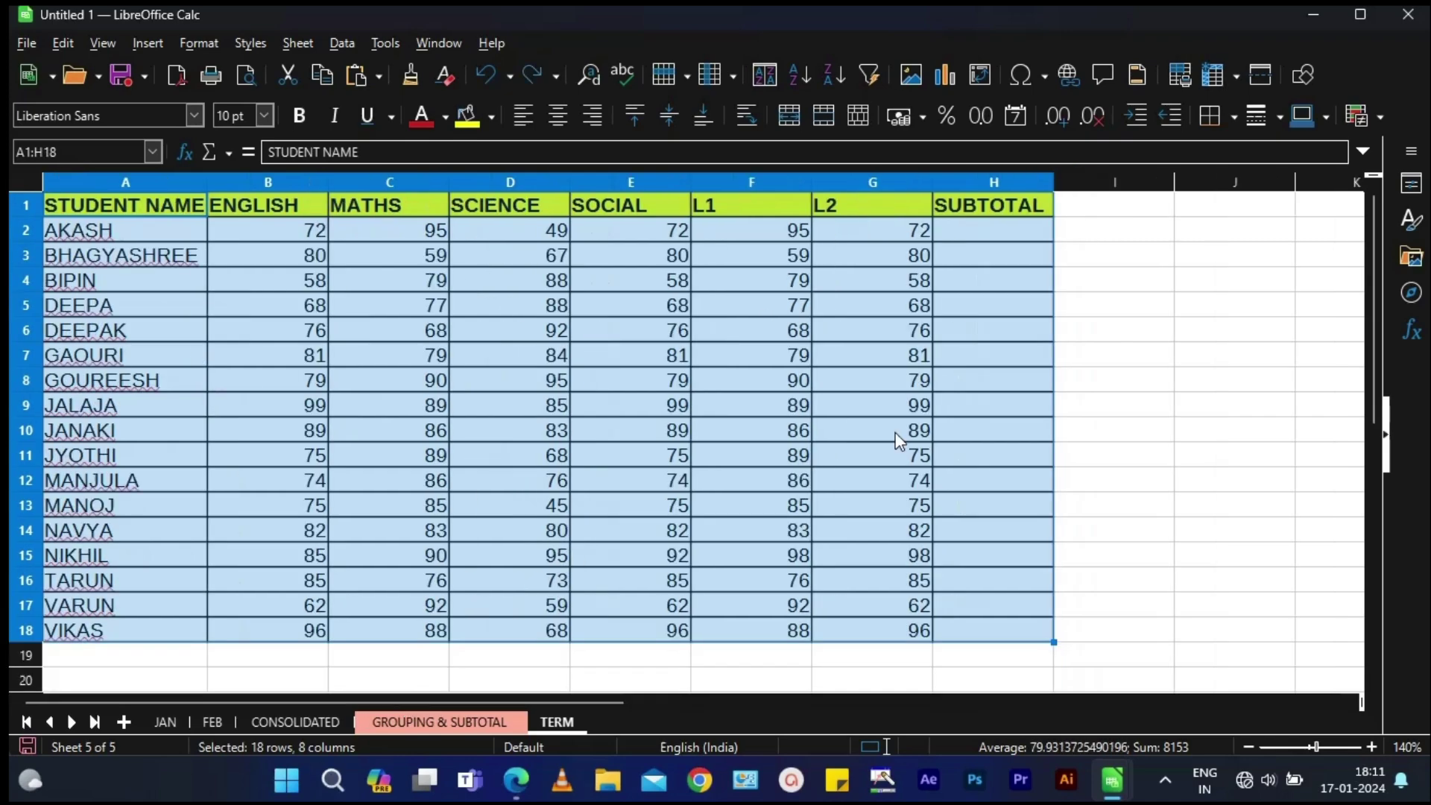
Enter a manual =SUM over B2:G2 in H2, fill it down, then undo both.
click(989, 237)
text(=SUM)
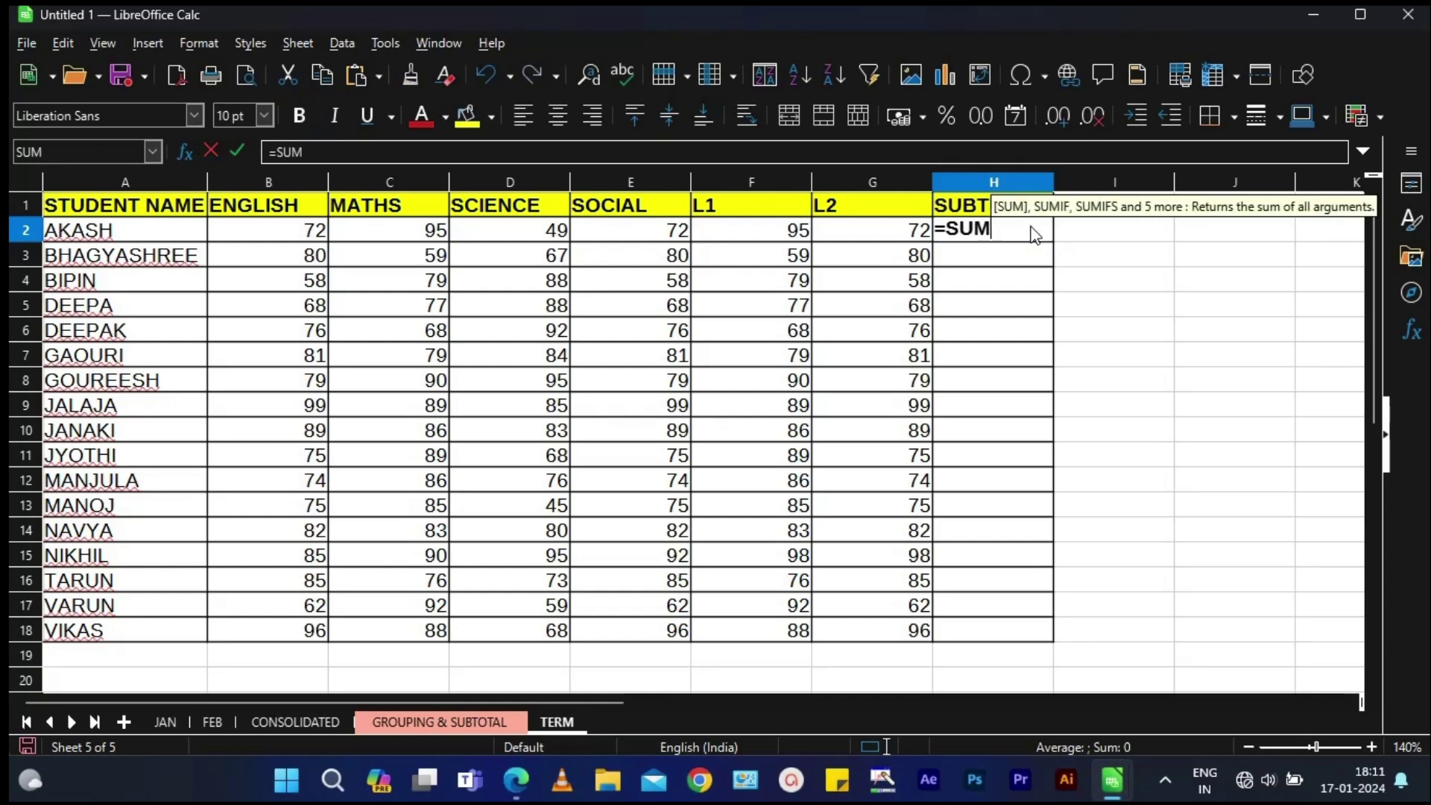
text(()
drag(227, 233, 882, 240)
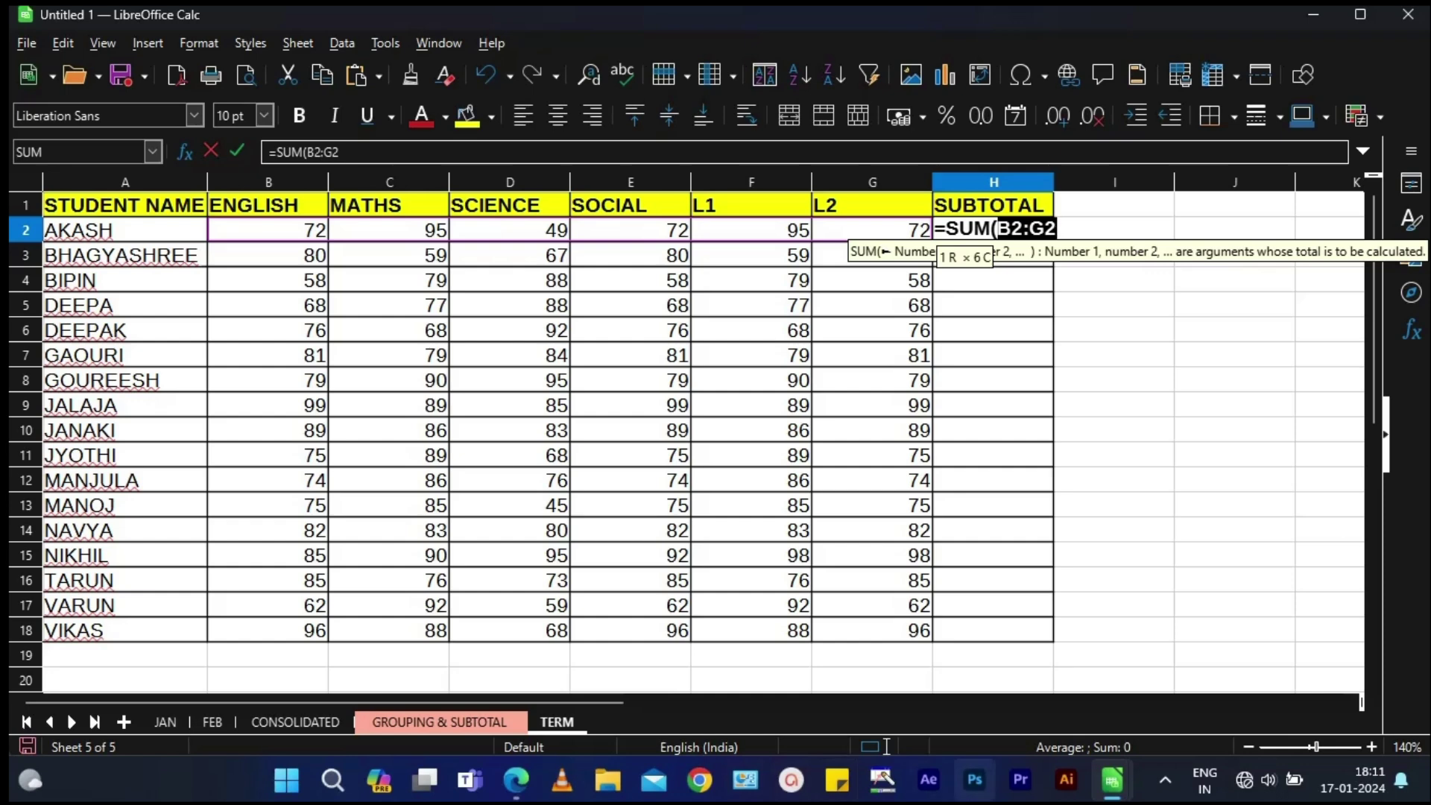
key(Return)
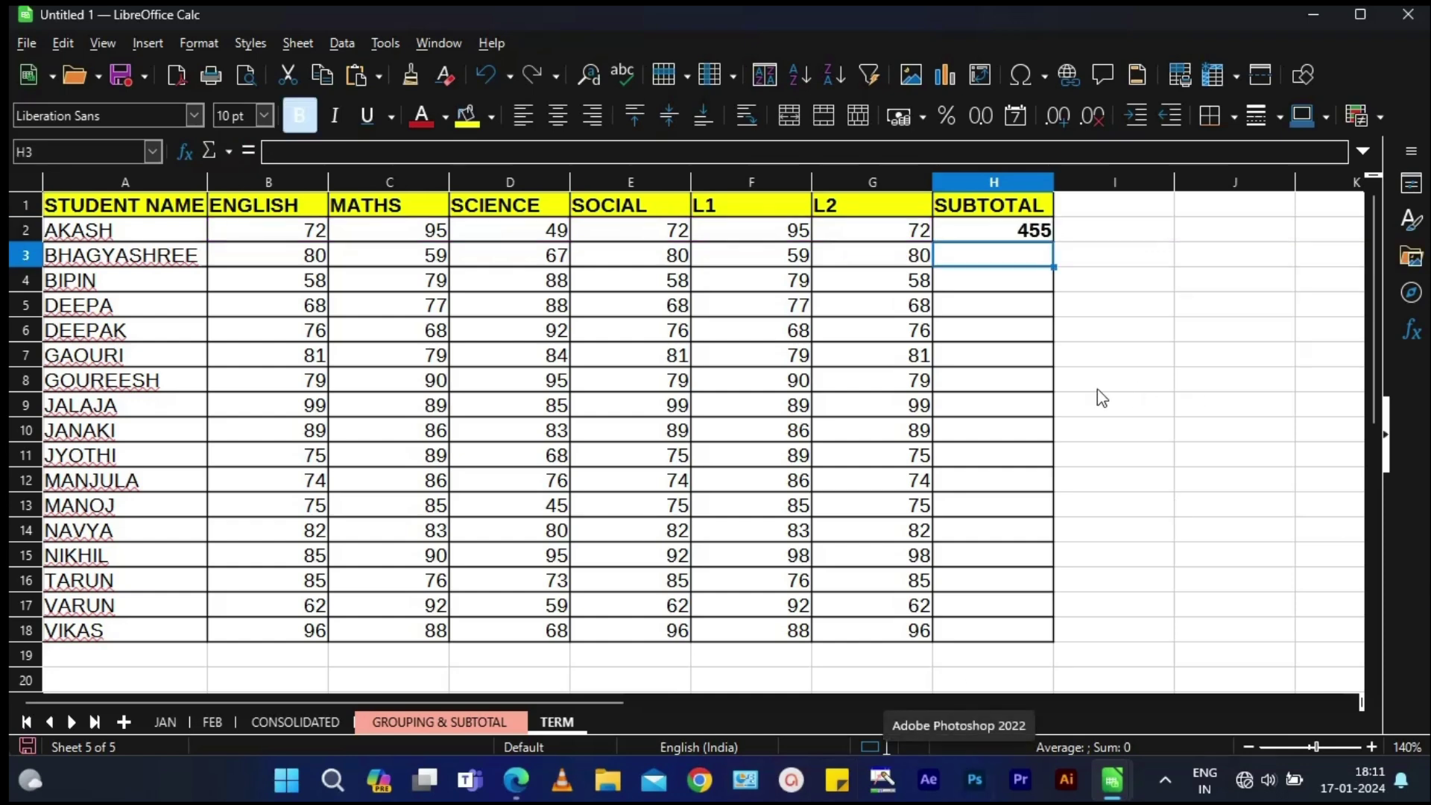
click(1045, 235)
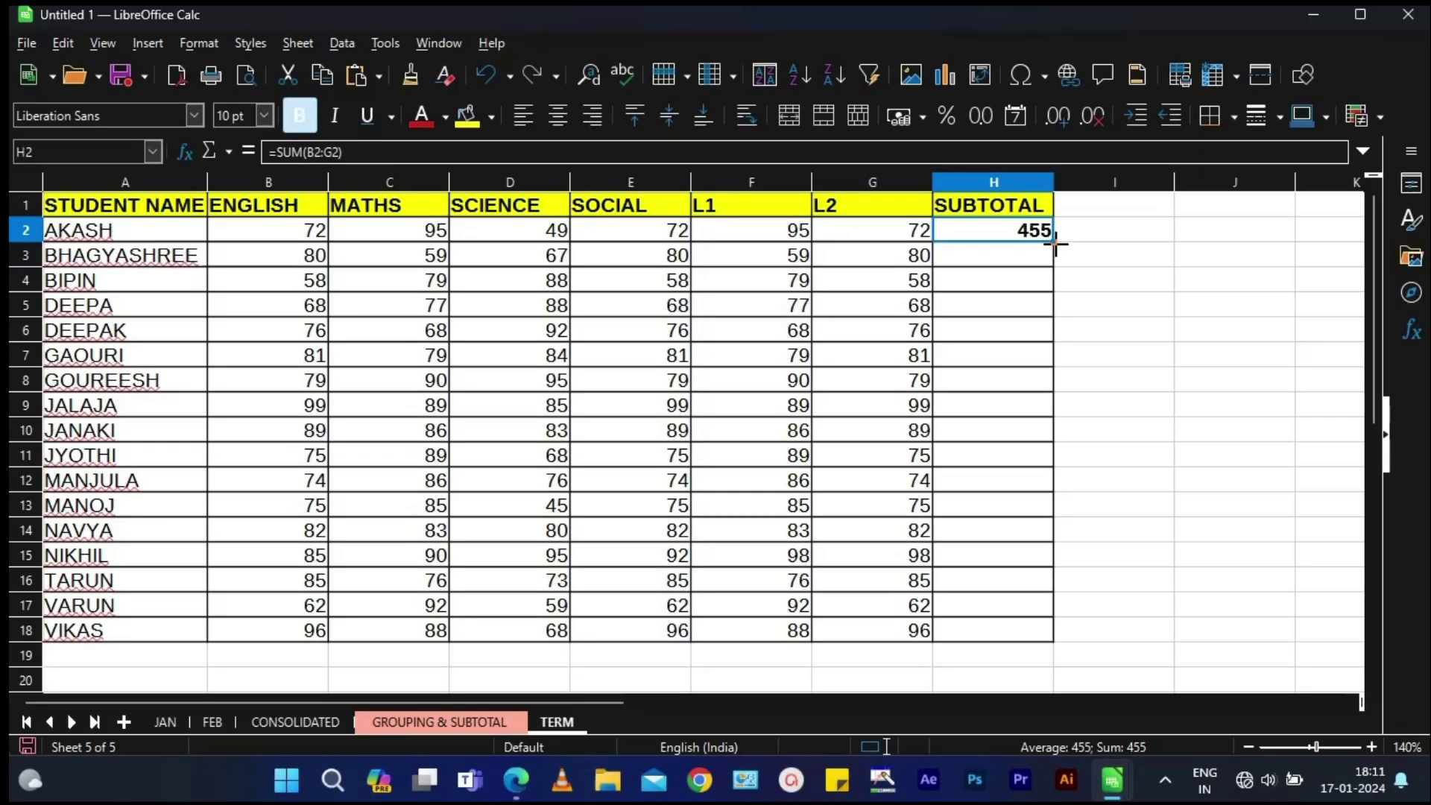
mouse_move(1053, 243)
mouse_down()
mouse_move(1076, 326)
mouse_move(1057, 639)
mouse_up()
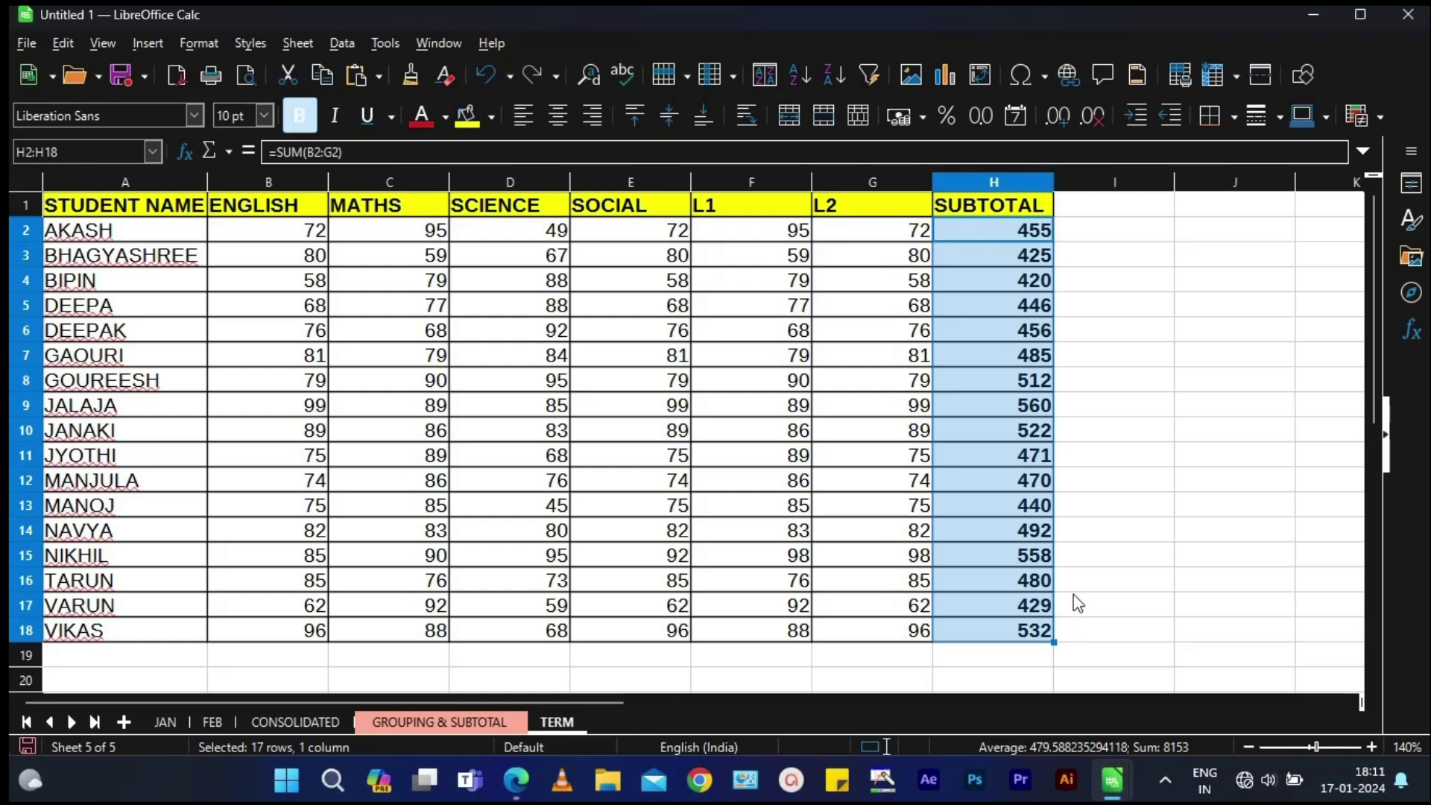
key(ctrl+z)
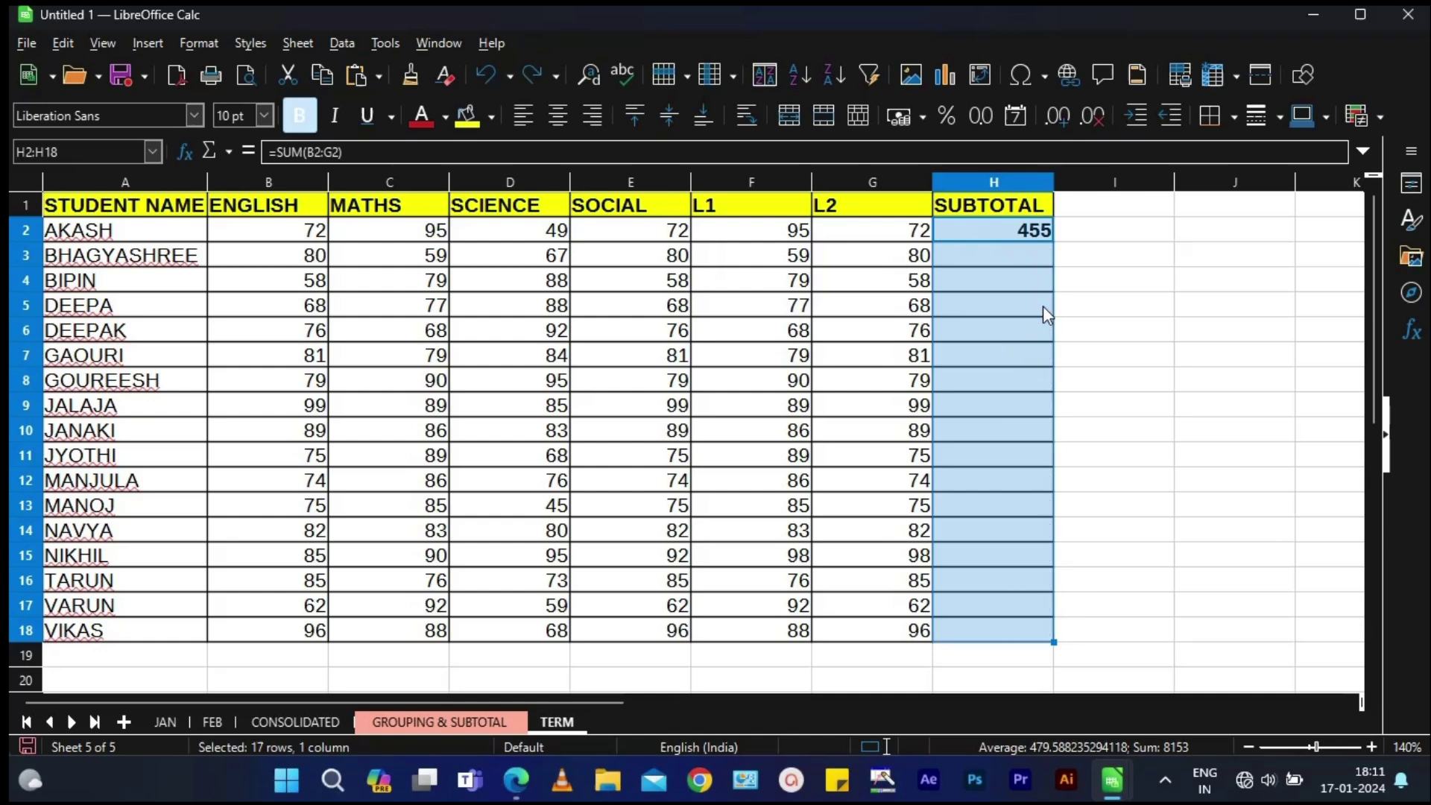
key(ctrl+z)
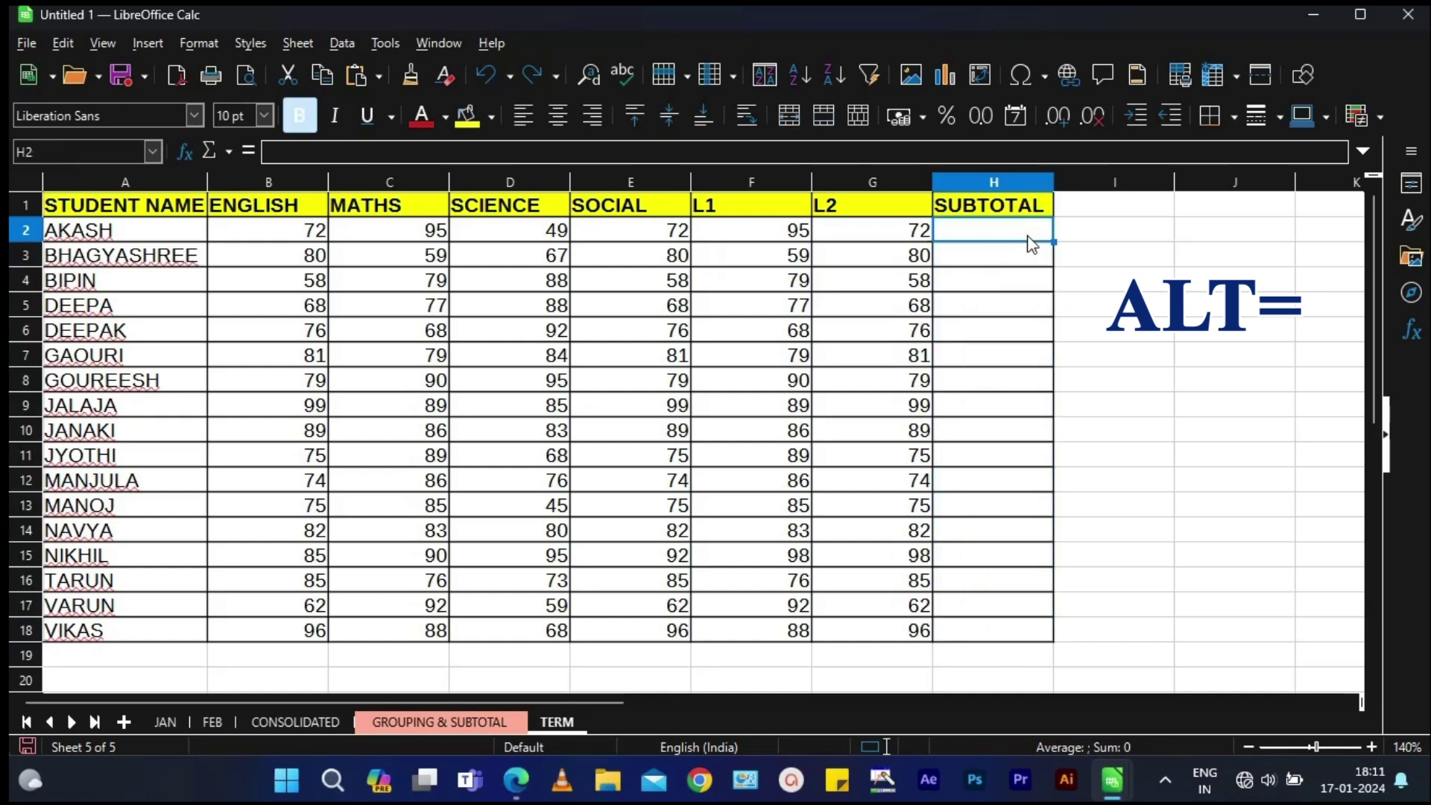
AutoSum the marks into H2 and fill the total down to H18.
key(alt+equal)
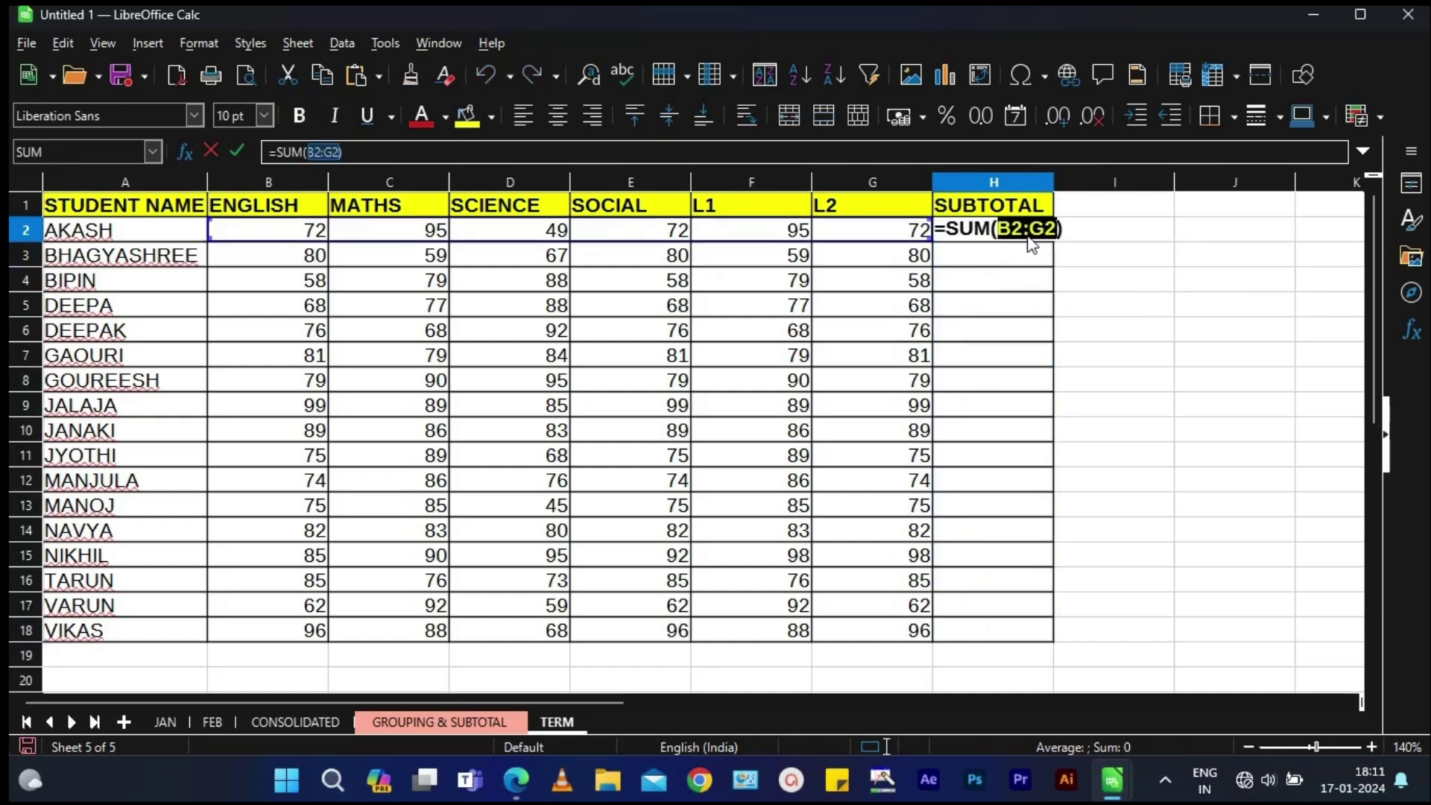
key(Return)
click(1036, 230)
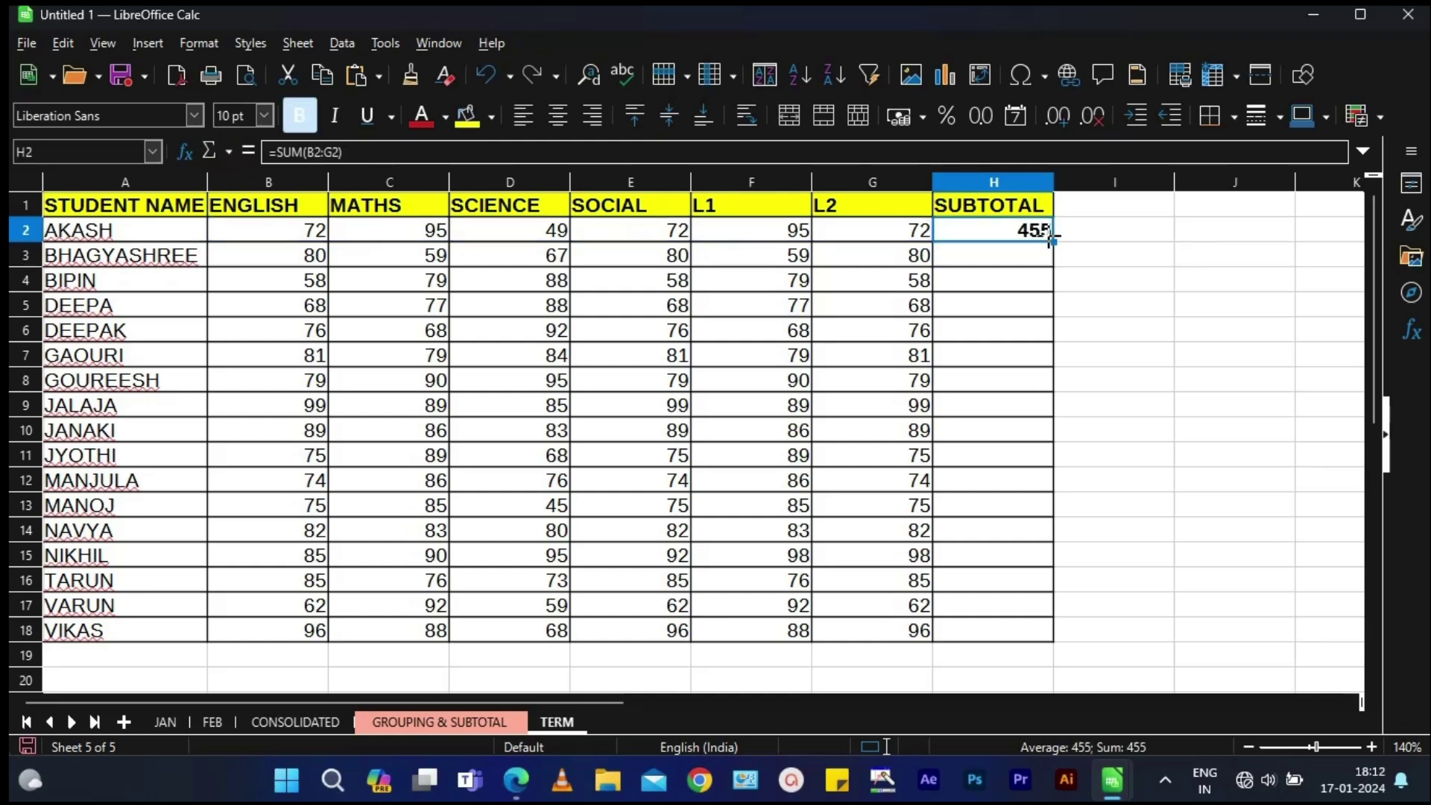
double_click(1053, 241)
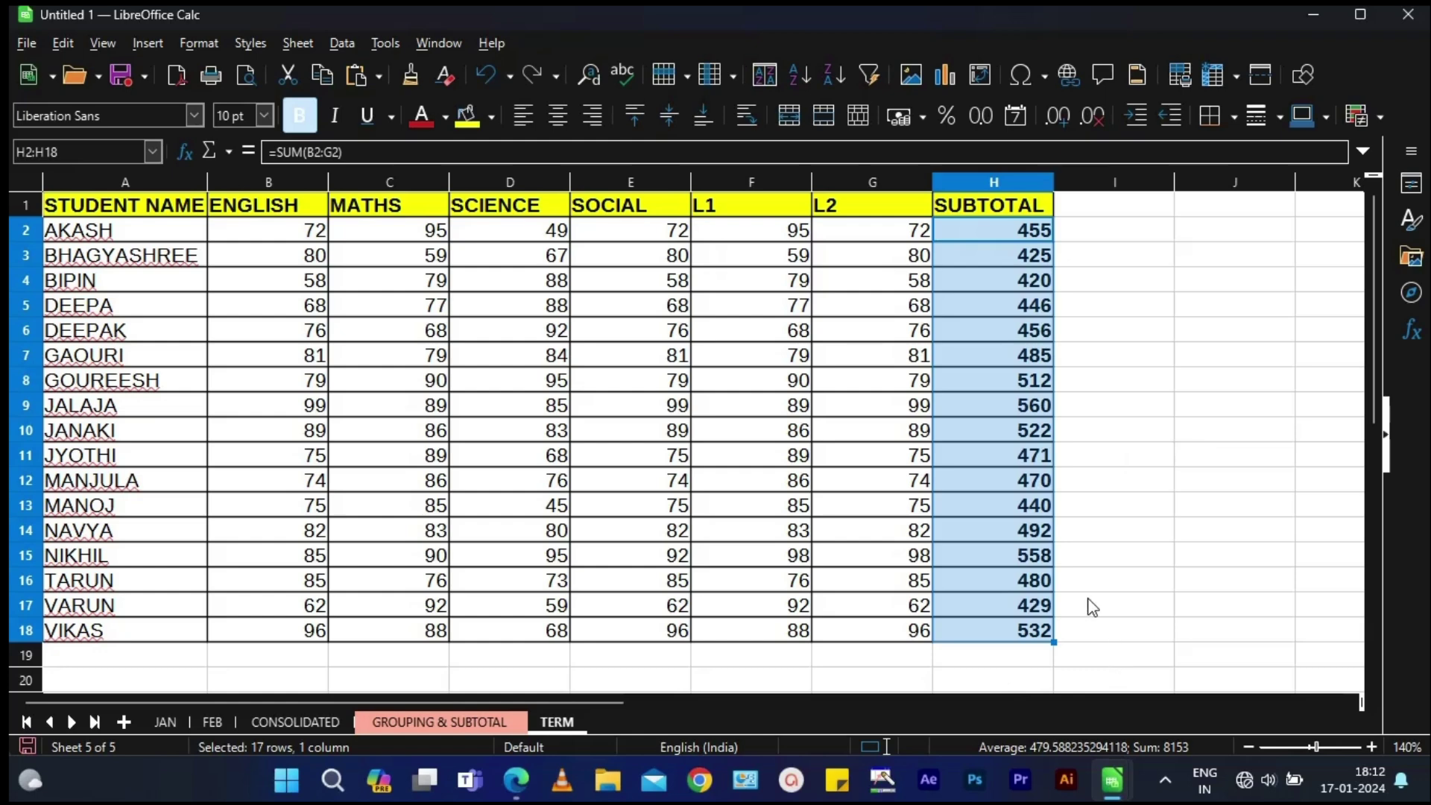
Add Sum subtotals of the SUBTOTAL column to A1:H18, grouped by STUDENT NAME.
mouse_move(160, 210)
mouse_down()
mouse_move(916, 578)
mouse_move(916, 630)
mouse_up()
click(344, 44)
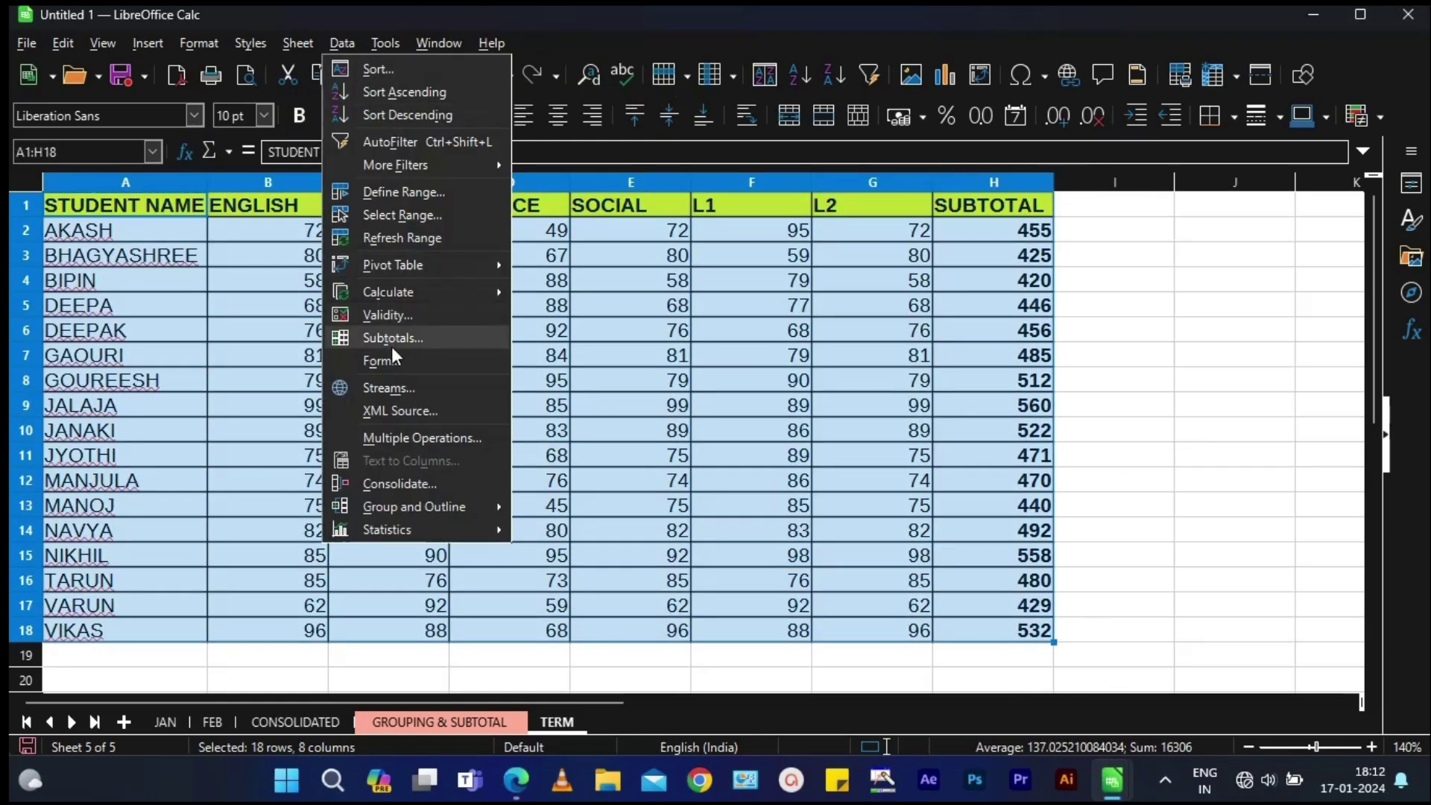
click(392, 342)
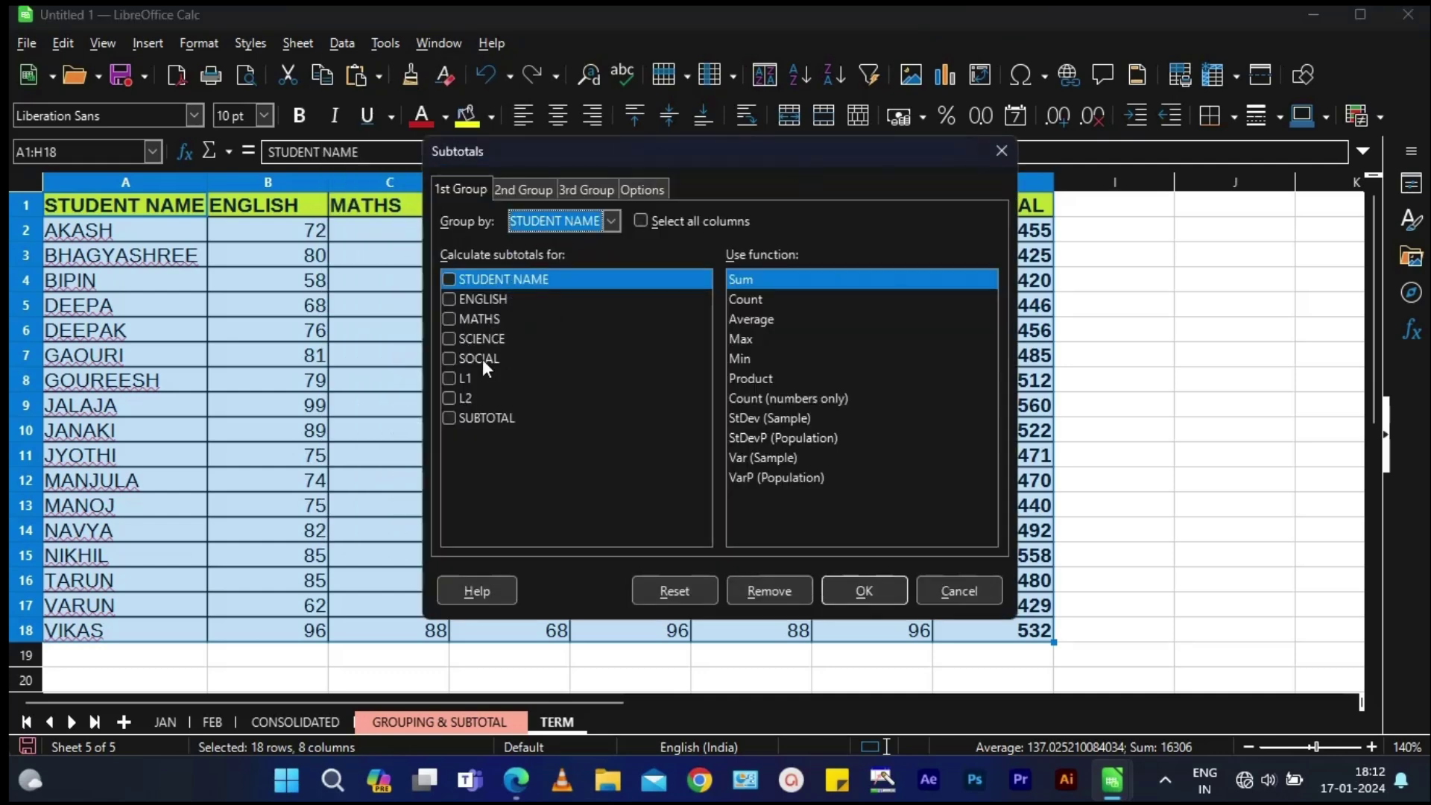
click(473, 417)
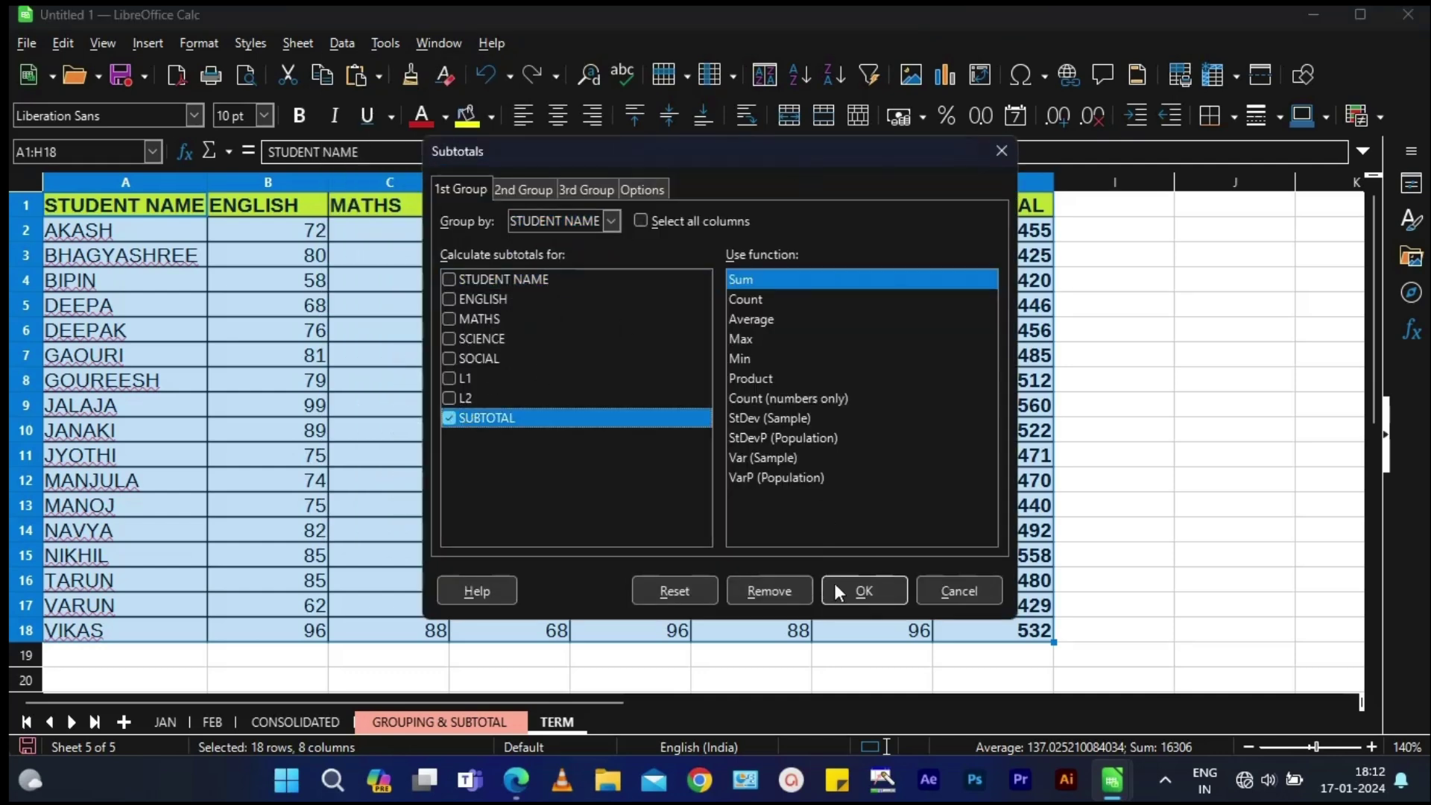
click(836, 588)
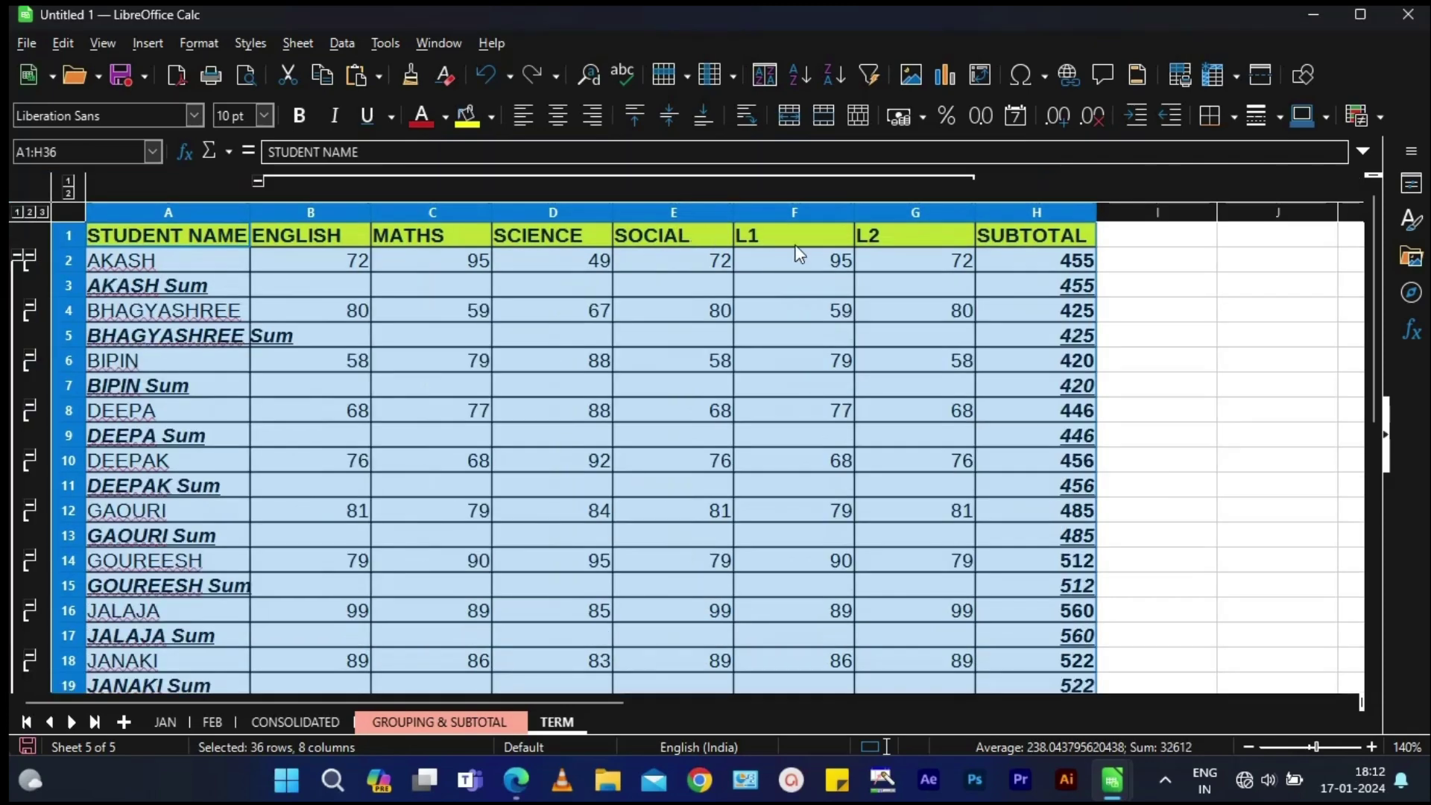
click(1082, 289)
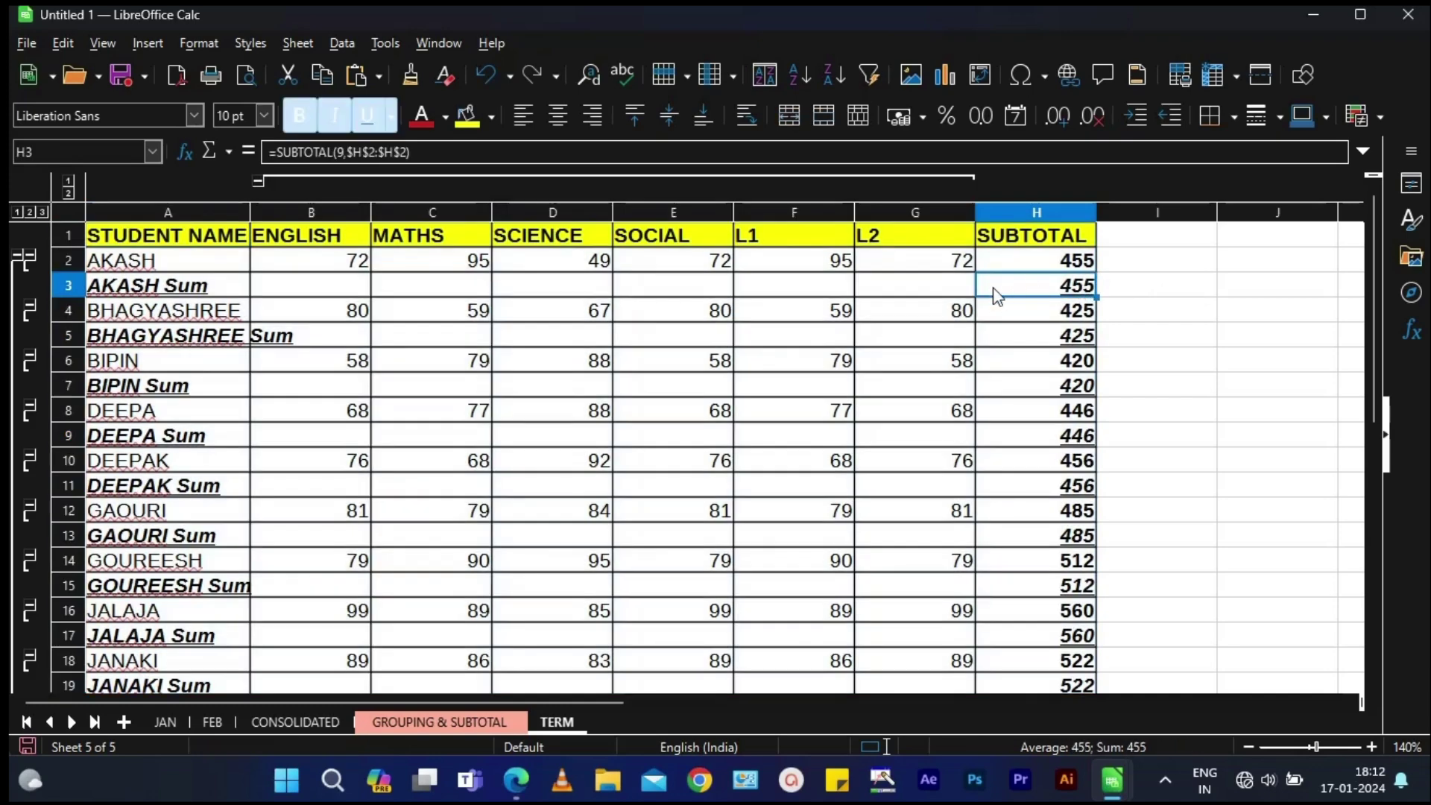
Collapse the outline groups for AKASH, BIPIN, DEEPA and onward through VIKAS to their Sum rows.
click(30, 259)
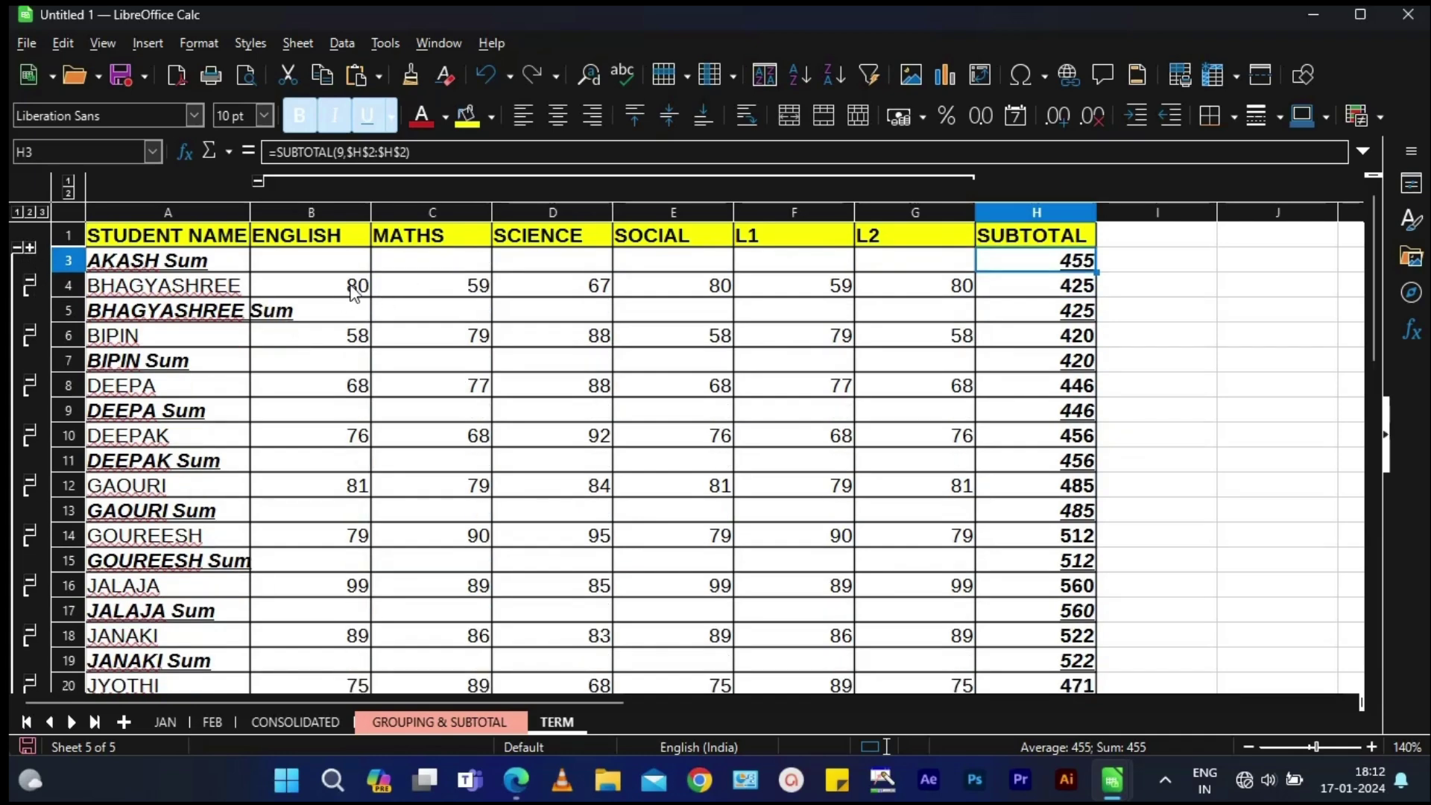
click(30, 335)
click(31, 364)
click(31, 384)
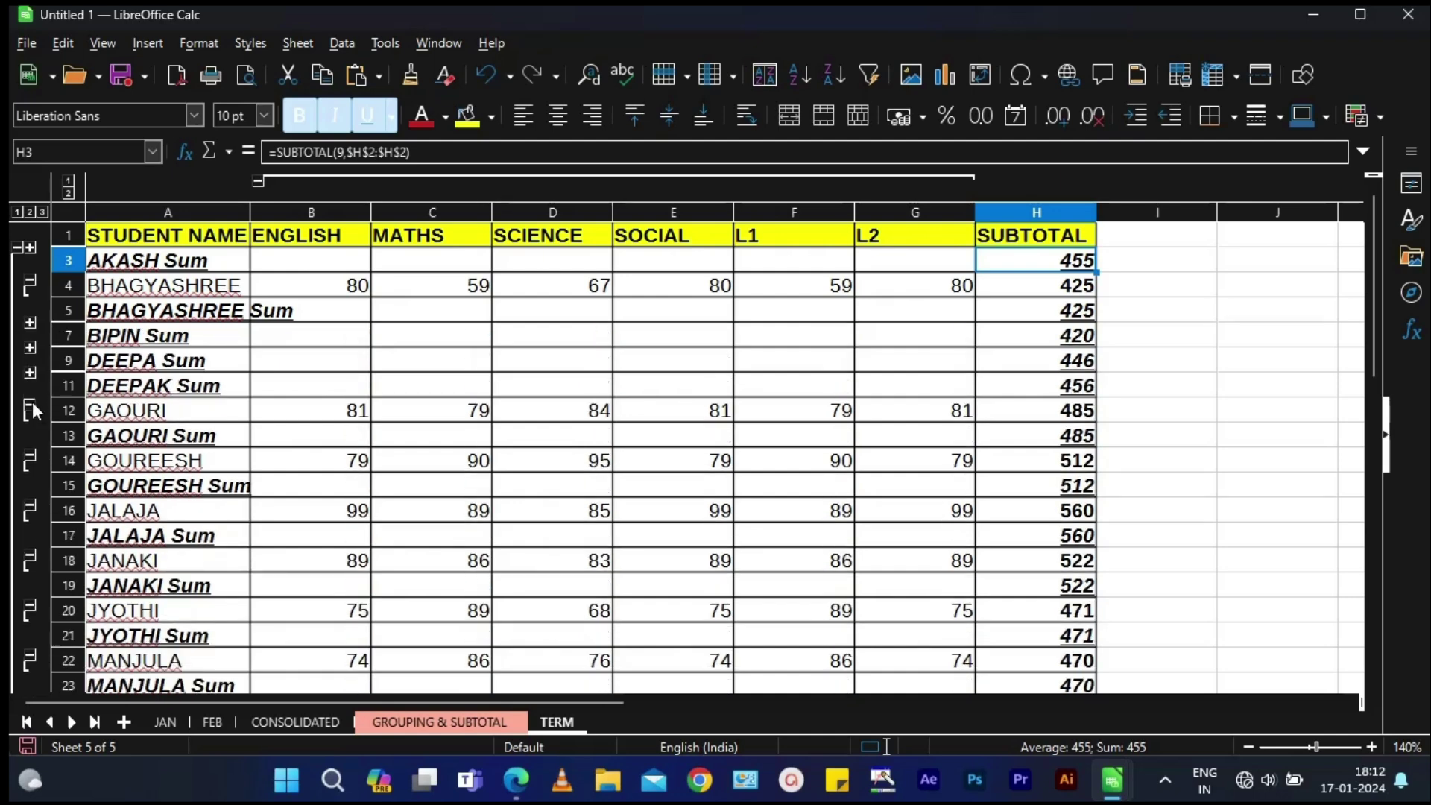
click(30, 410)
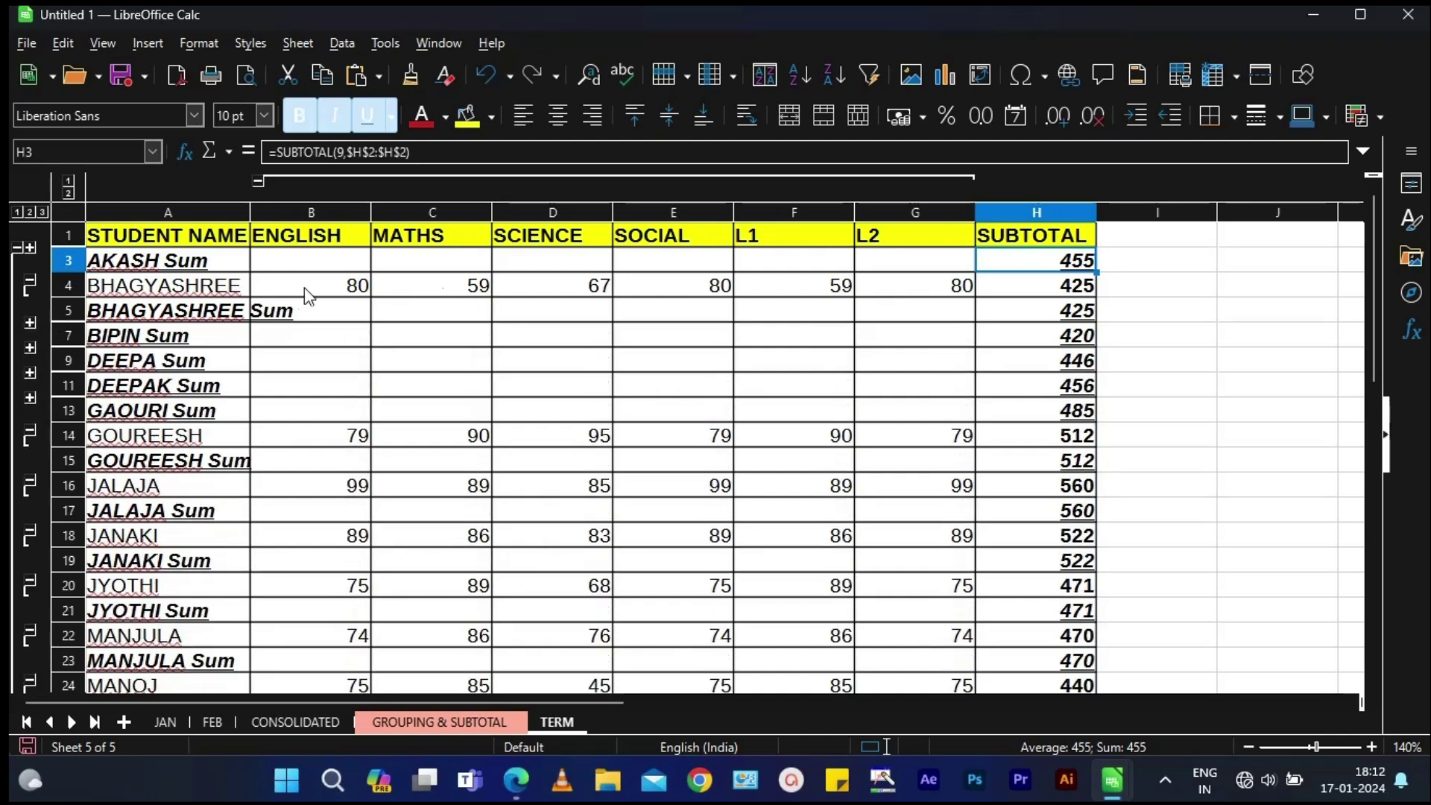
click(30, 438)
click(30, 462)
click(30, 485)
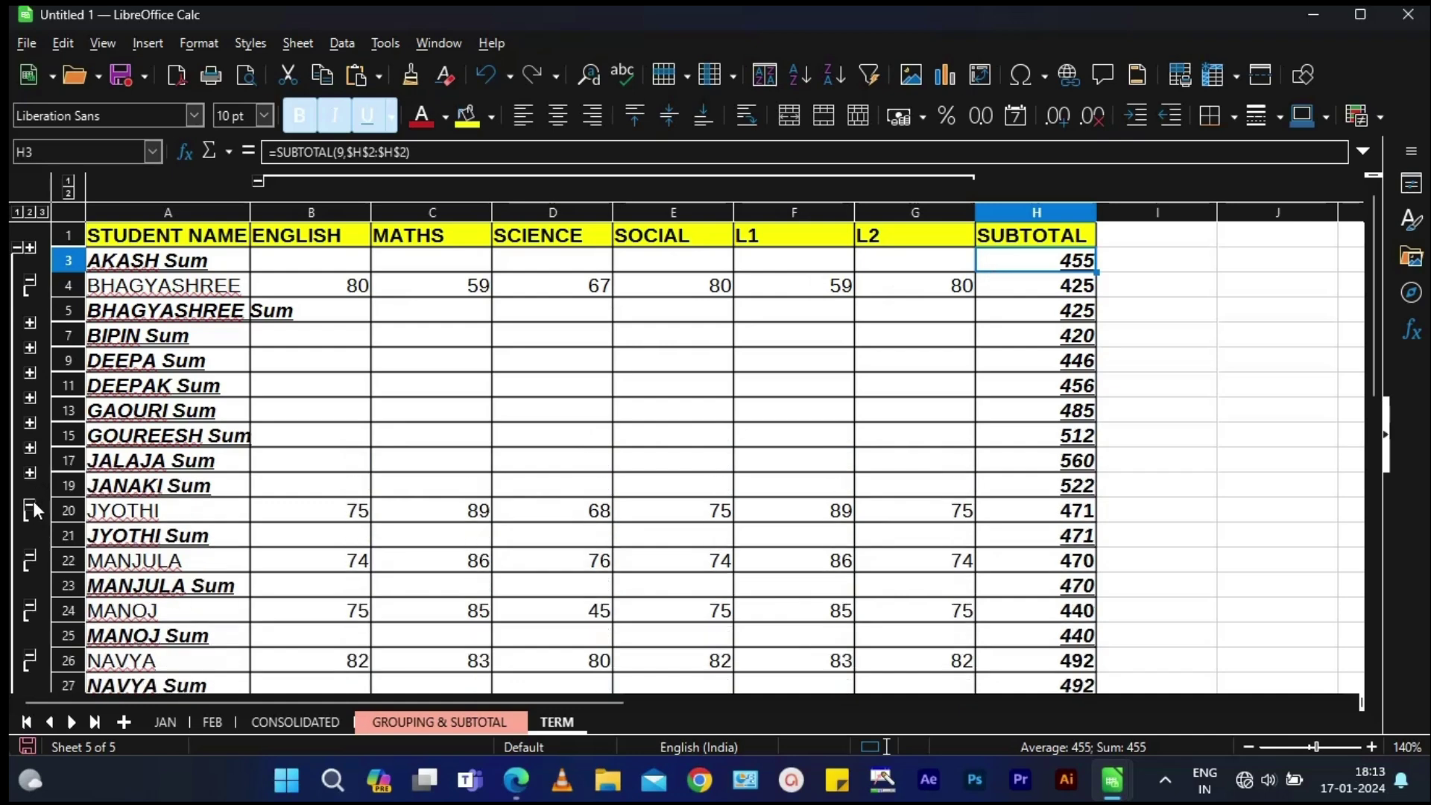
click(31, 510)
click(31, 535)
click(31, 561)
click(31, 586)
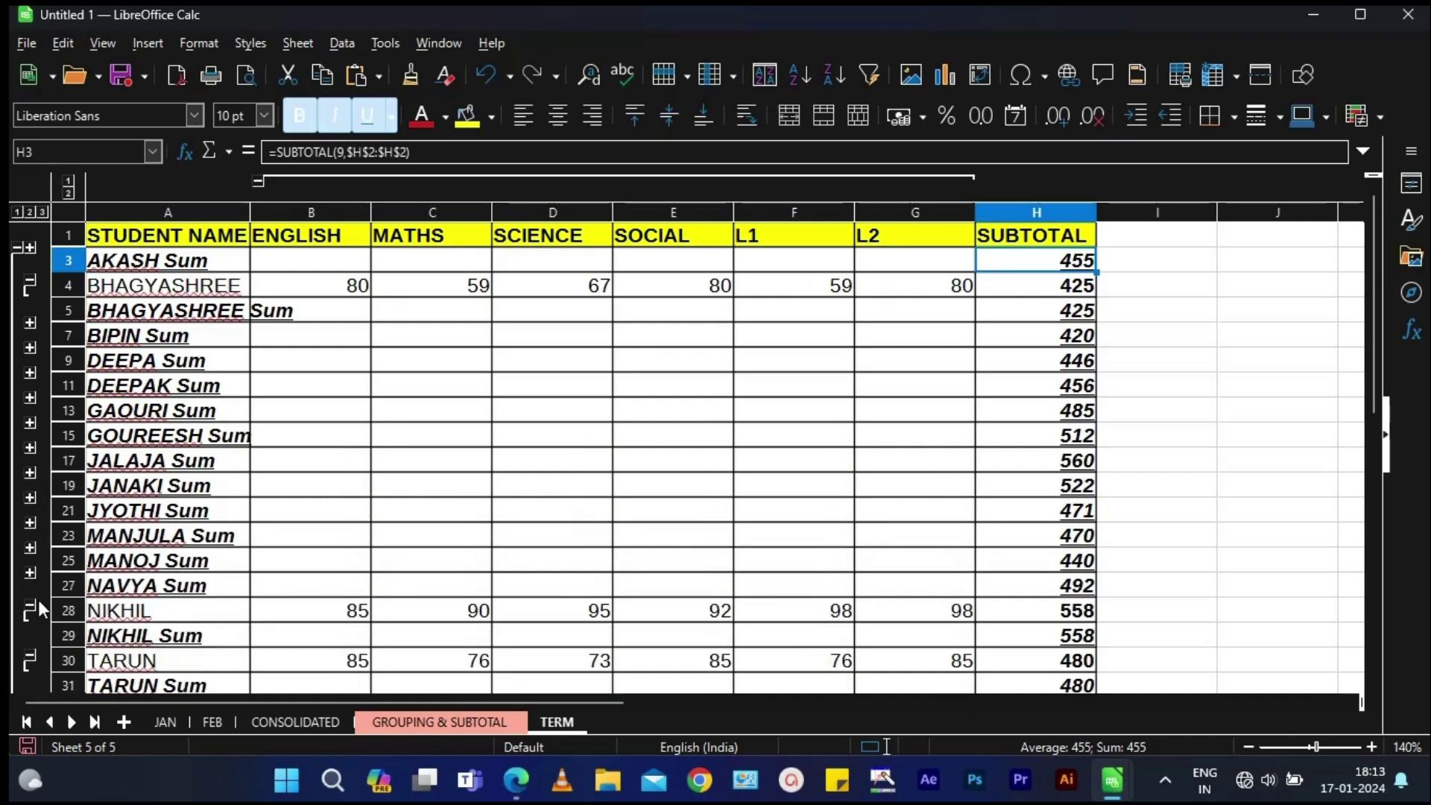
click(31, 610)
click(29, 635)
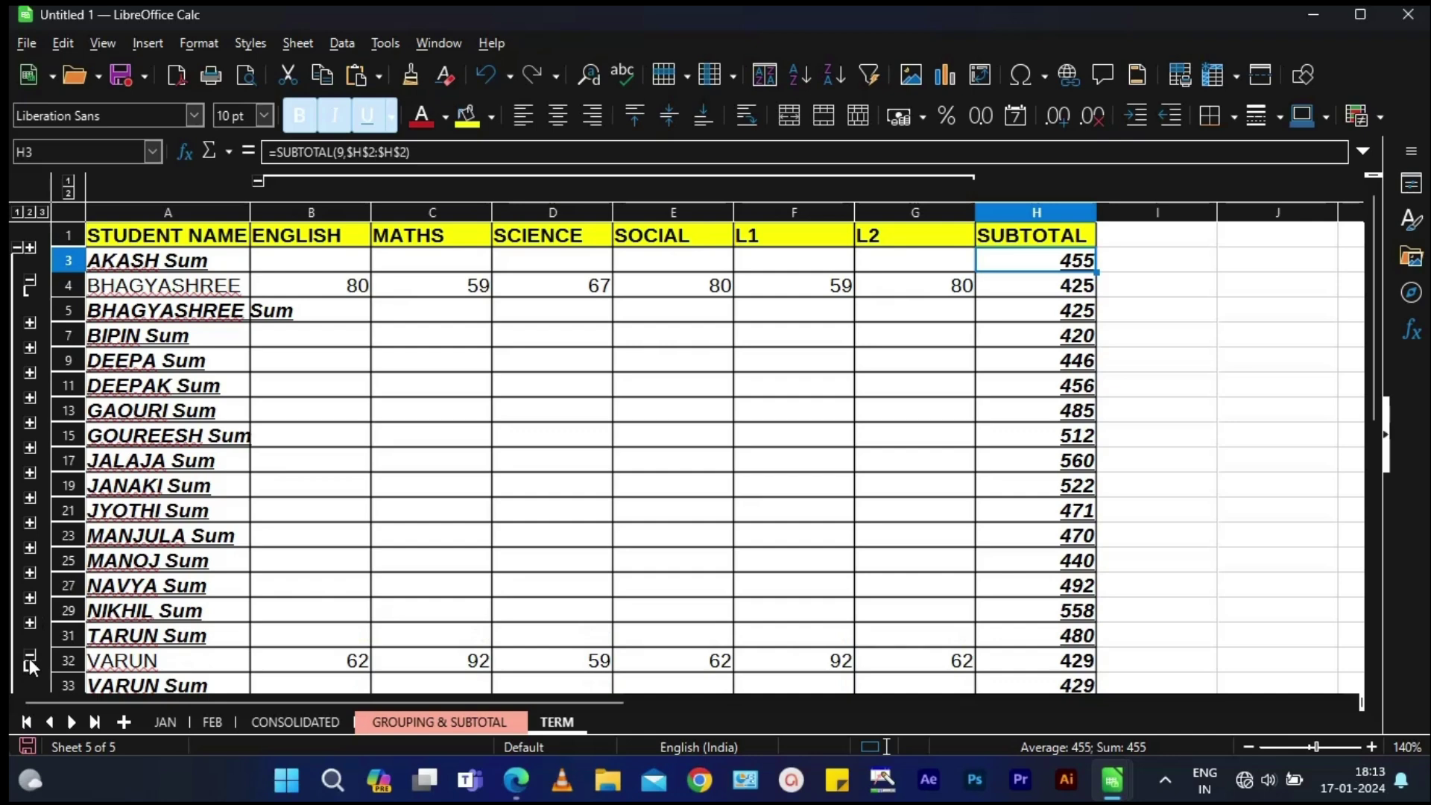
click(29, 658)
click(32, 681)
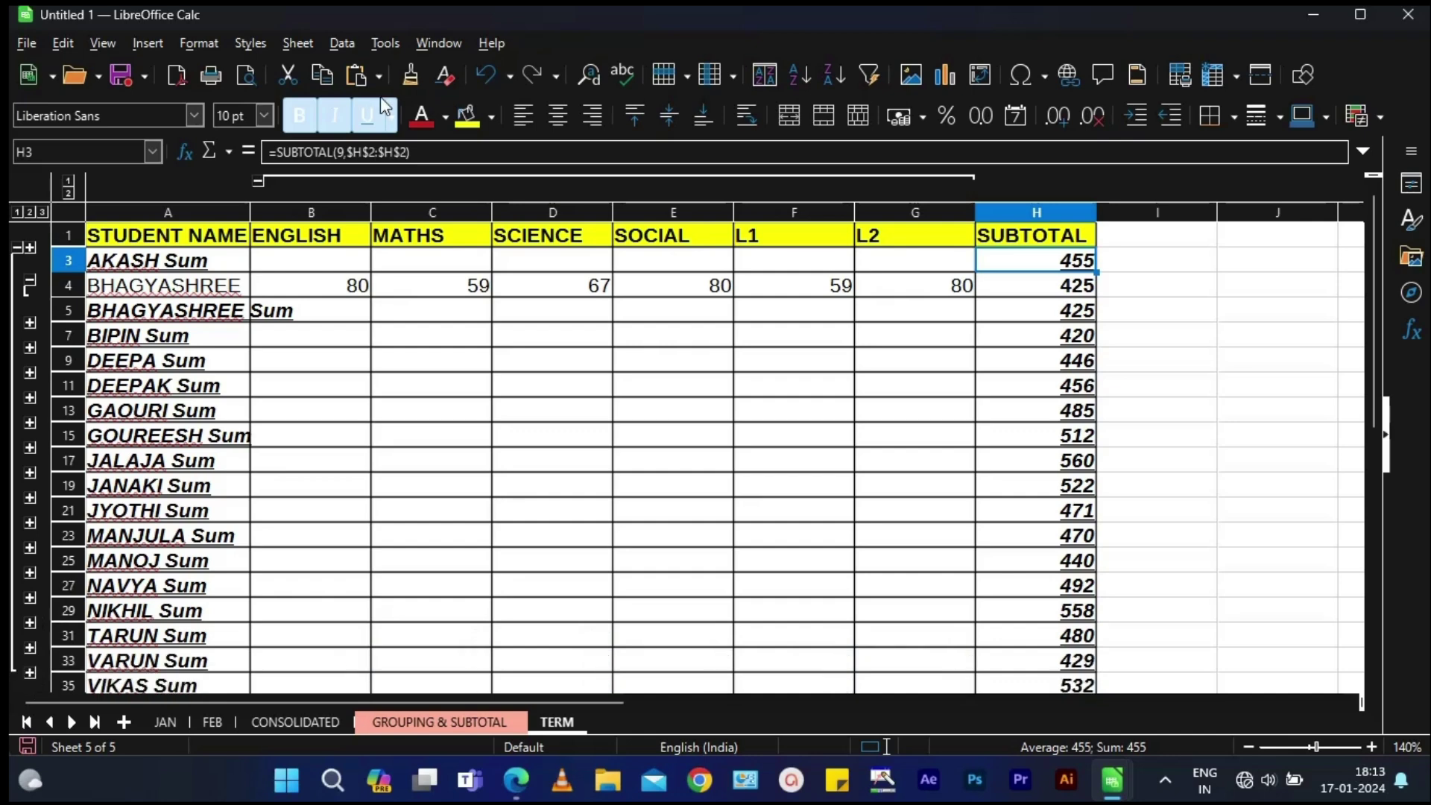